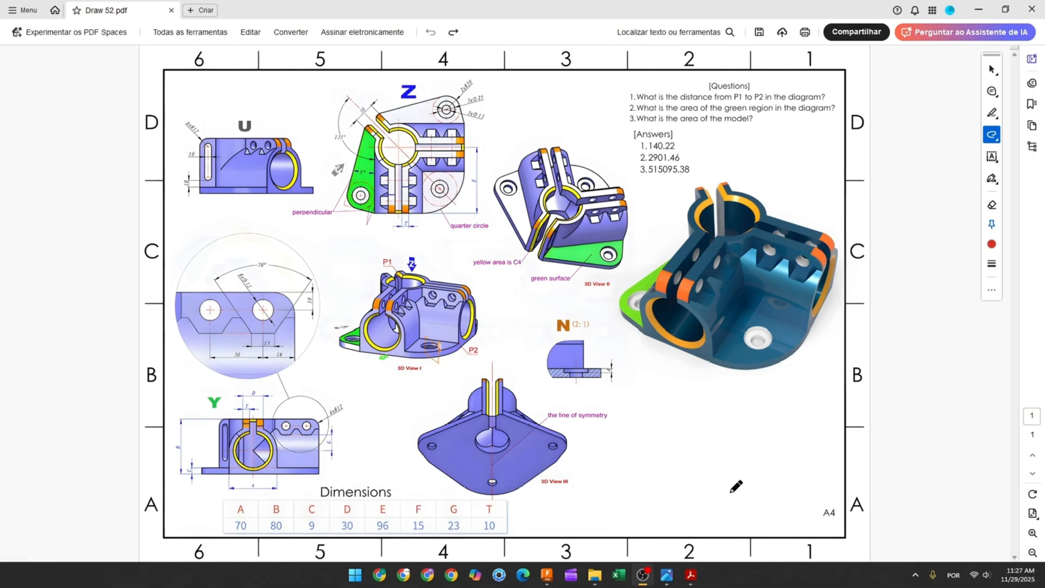
Step: Draw red arrows on the drawing, one below the rendered 3D model and one beside view Z's diagonal arm
left_click_drag(730, 493, 728, 412)
mouse_move(715, 428)
left_mouse_down()
mouse_move(741, 425)
mouse_move(716, 428)
mouse_move(736, 408)
mouse_move(720, 427)
left_mouse_up()
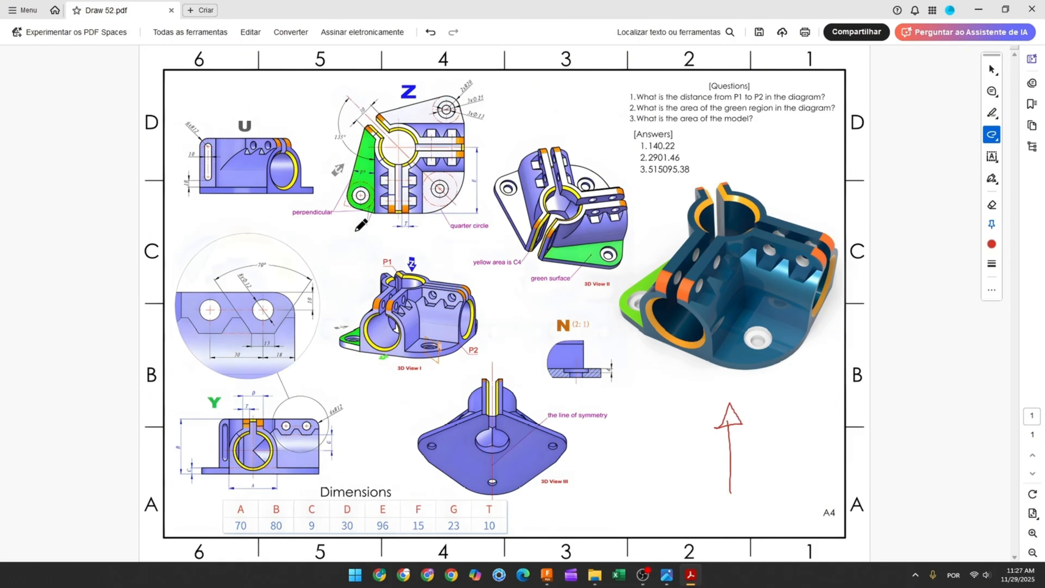
mouse_move(312, 88)
left_mouse_down()
mouse_move(336, 110)
mouse_move(326, 104)
left_mouse_up()
scroll(347, 118, "up", 4, "ctrl")
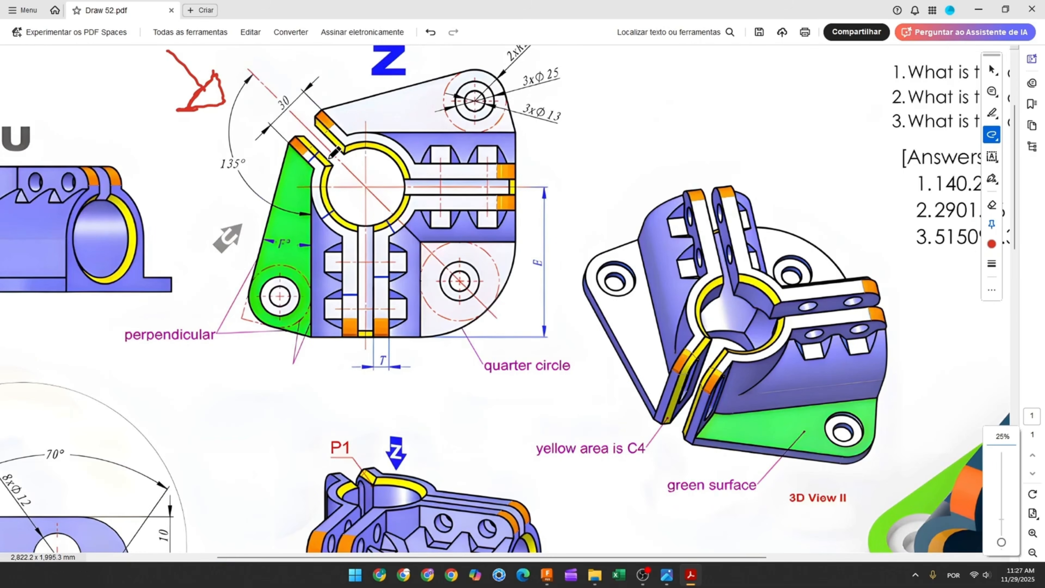
scroll(350, 177, "up", 1)
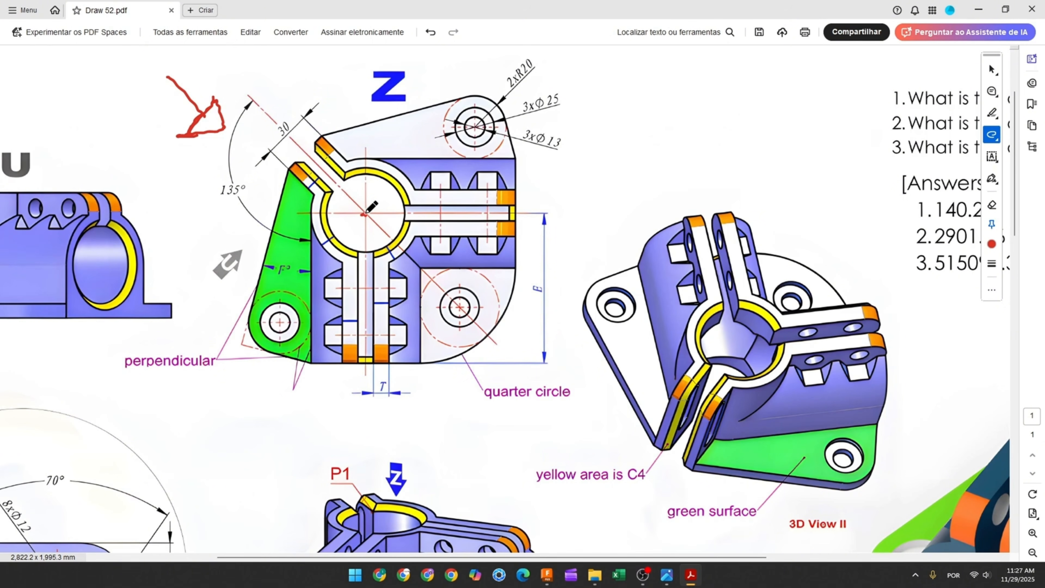
Step: Trace view Z's vertical, horizontal and diagonal centrelines in red, and mark dimension E, its table value 96 and the 135° angle
left_click_drag(363, 215, 362, 365)
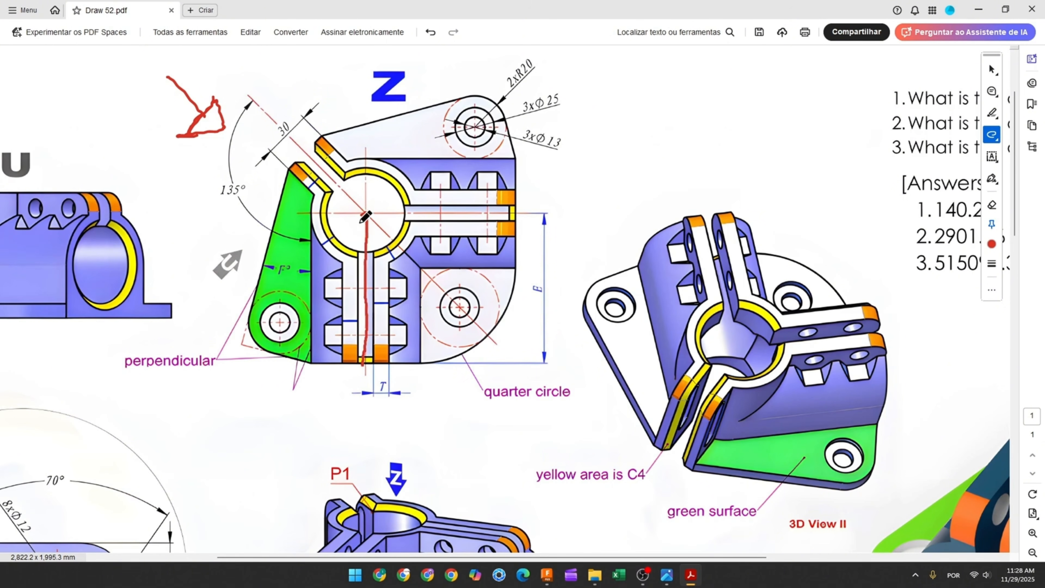
left_click_drag(365, 213, 509, 217)
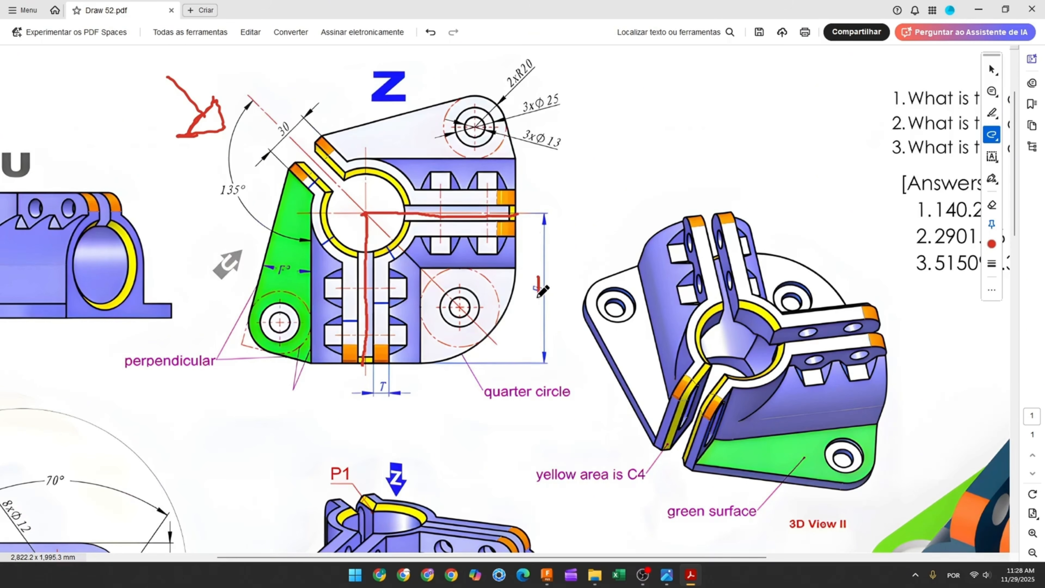
scroll(537, 294, "down", 10)
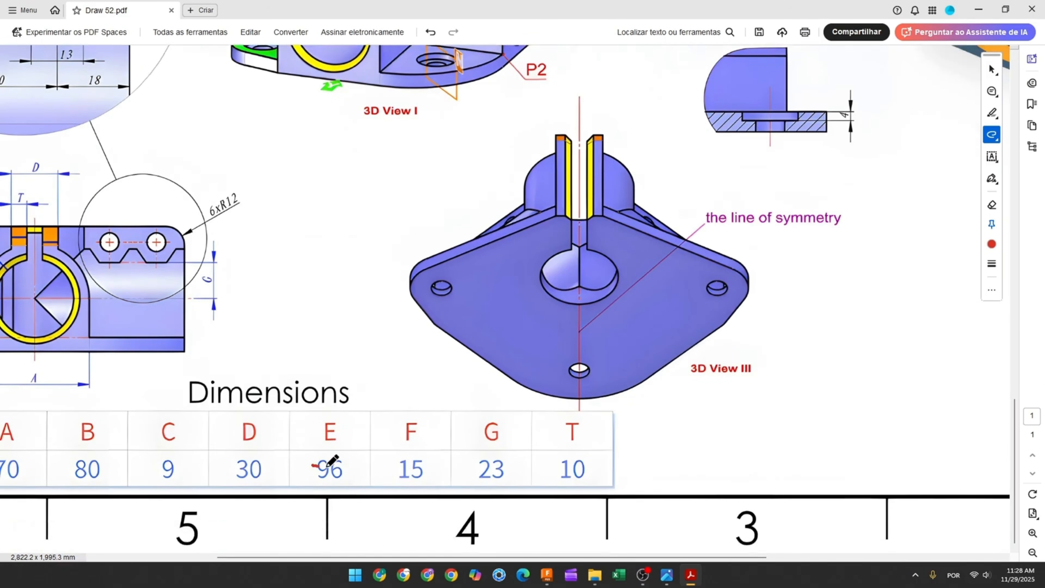
scroll(362, 296, "up", 10)
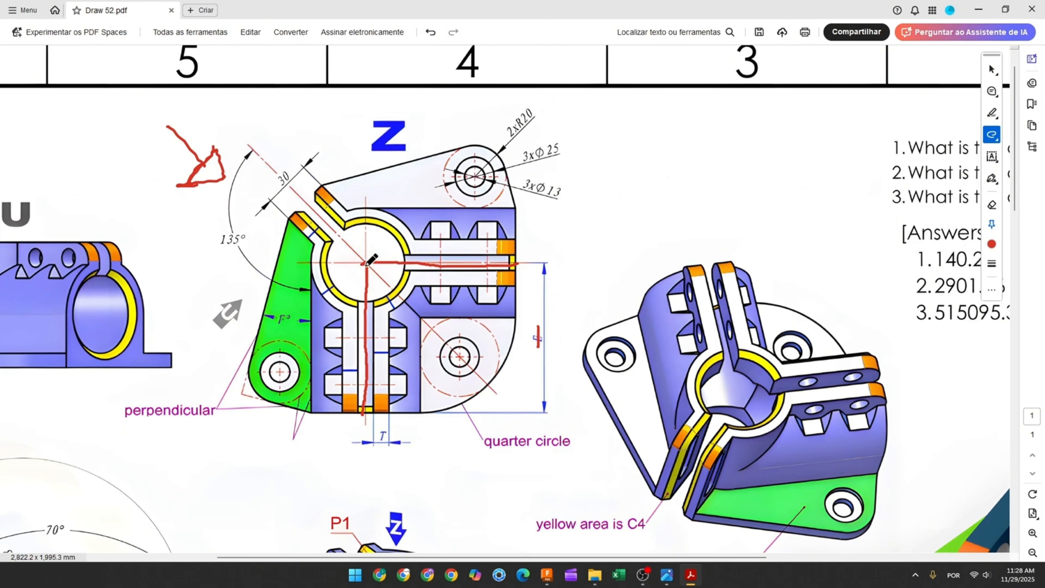
left_click_drag(365, 264, 279, 174)
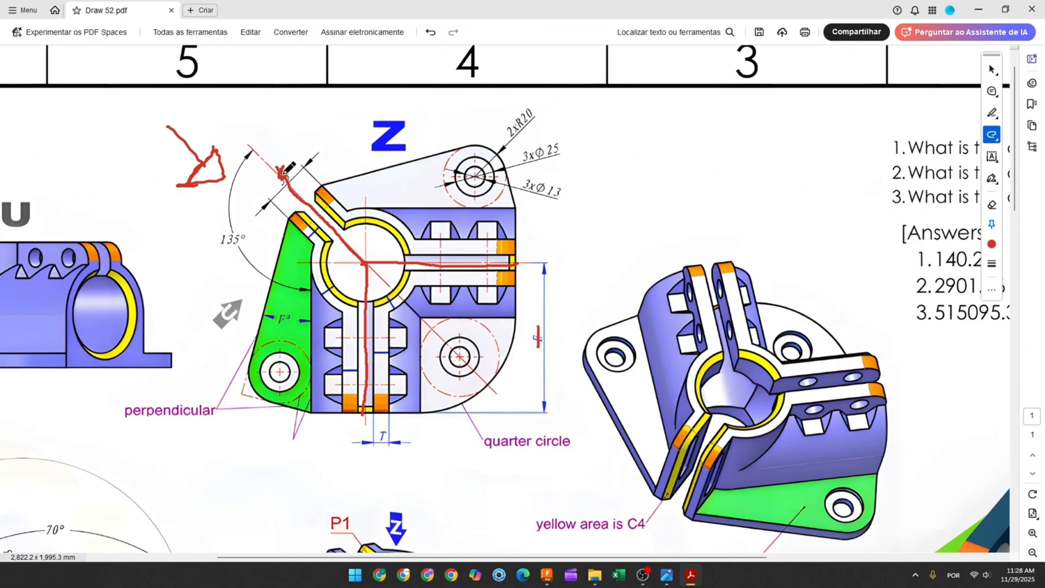
left_click_drag(216, 239, 245, 237)
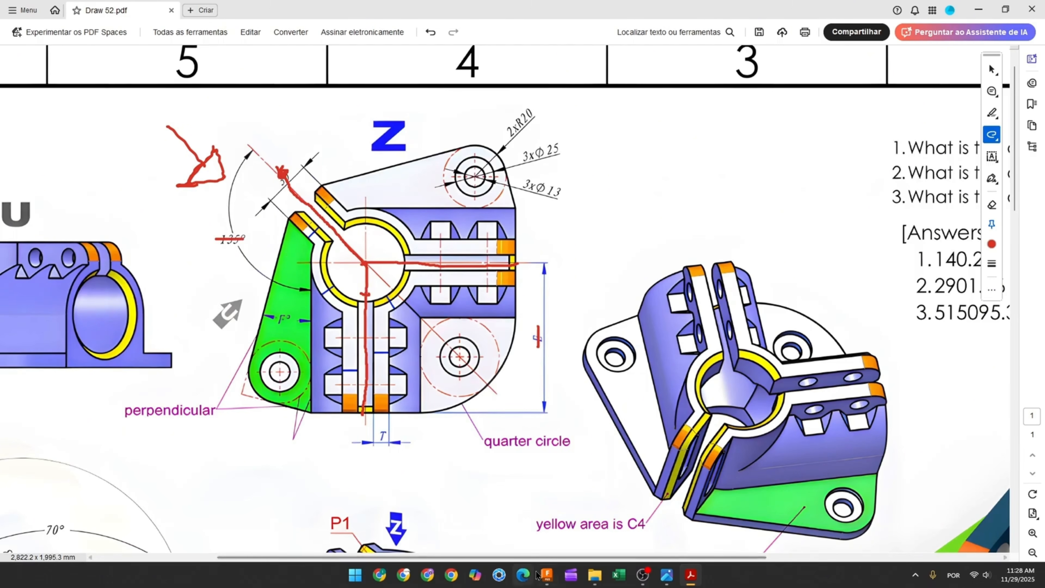
Step: Switch to Fusion and start a new sketch on the horizontal (top) plane
left_click(546, 574)
left_click(82, 38)
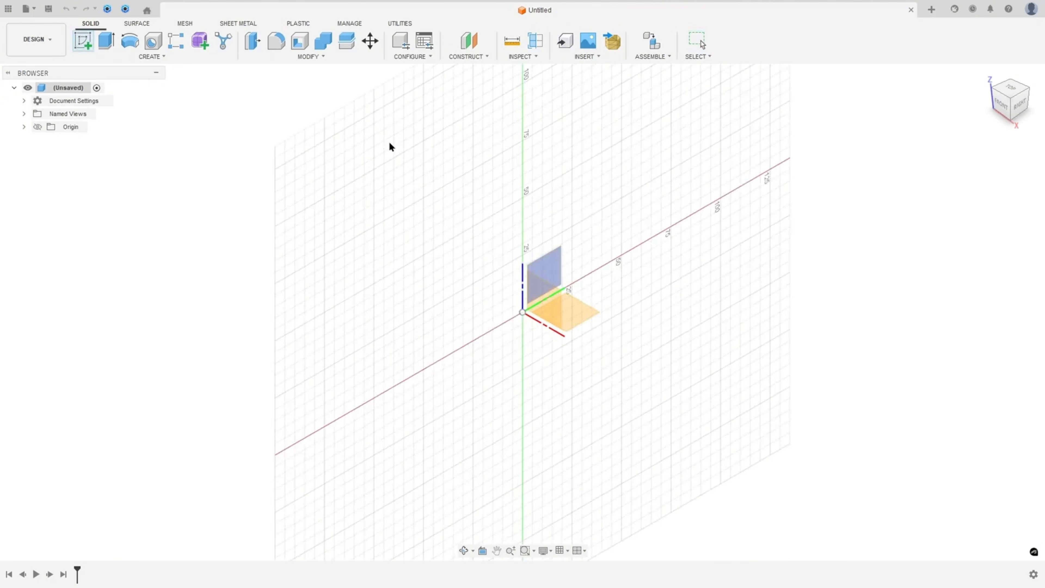
left_click(576, 317)
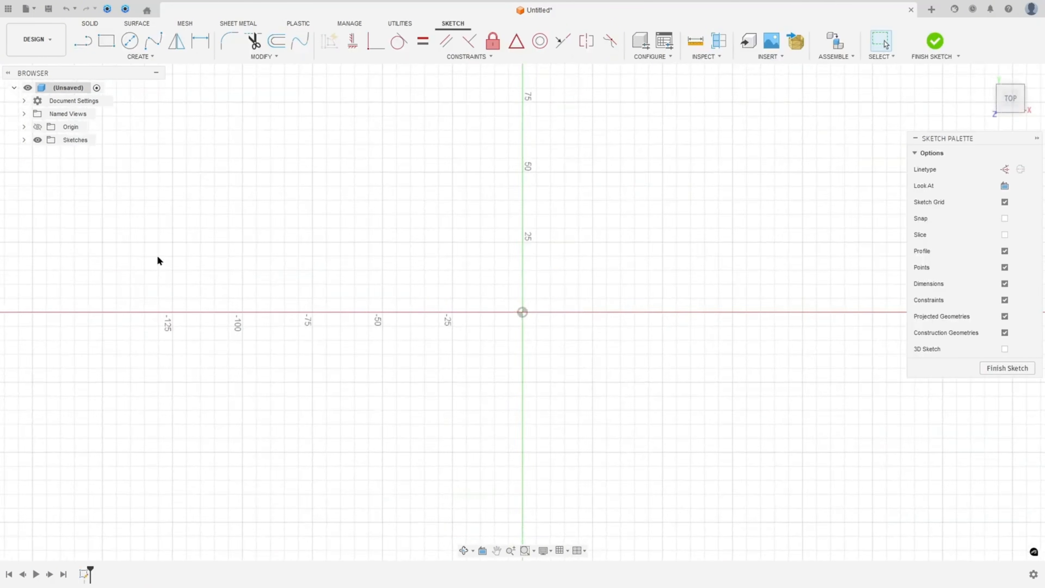
Step: Draw a horizontal construction line from the origin along the positive X axis
left_click(82, 40)
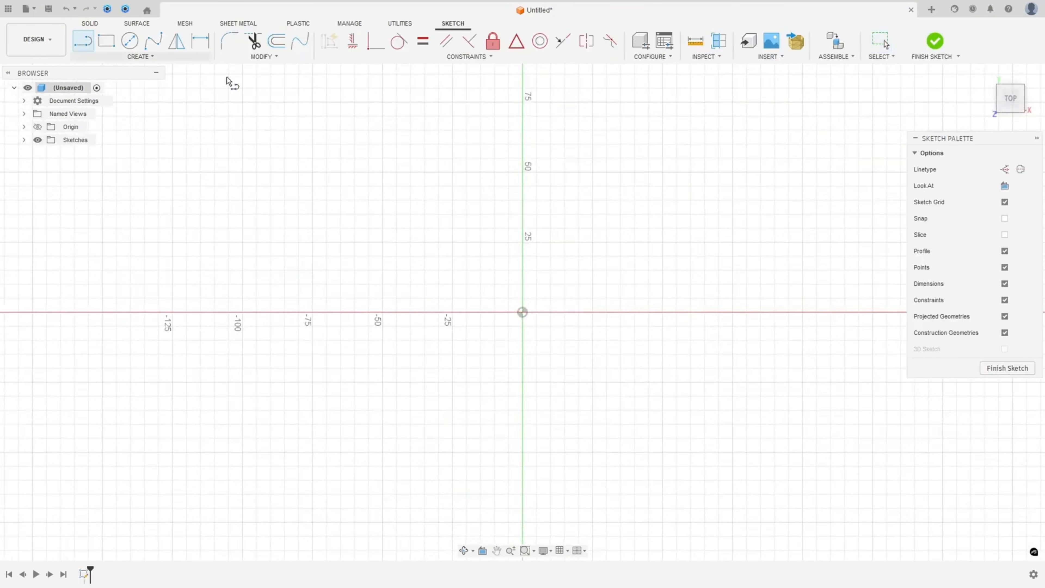
left_click(1005, 170)
left_click(522, 312)
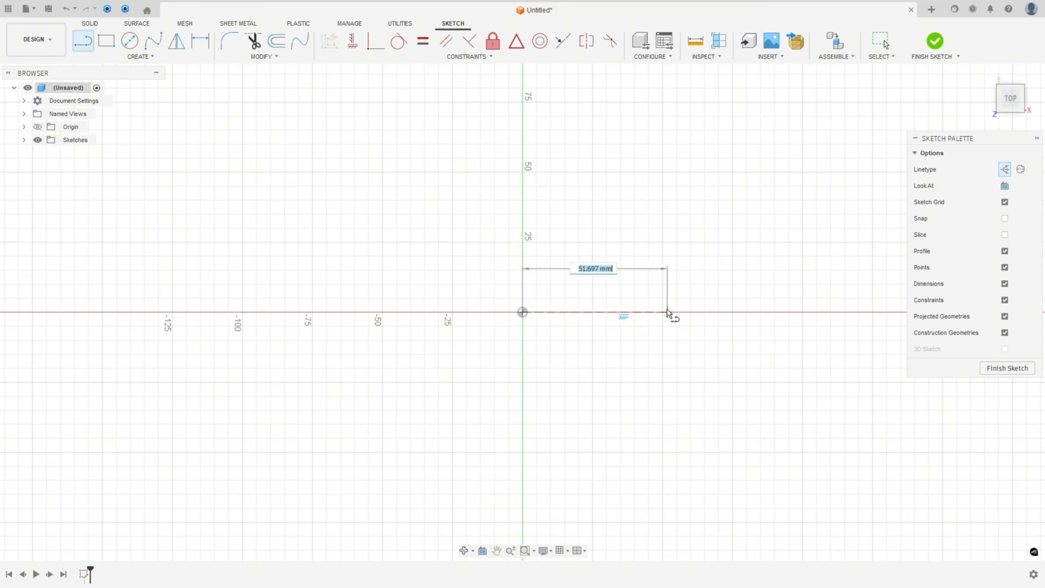
left_click(735, 313)
key("Escape")
Step: Draw a 96 mm vertical construction line straight down from the origin
key("l")
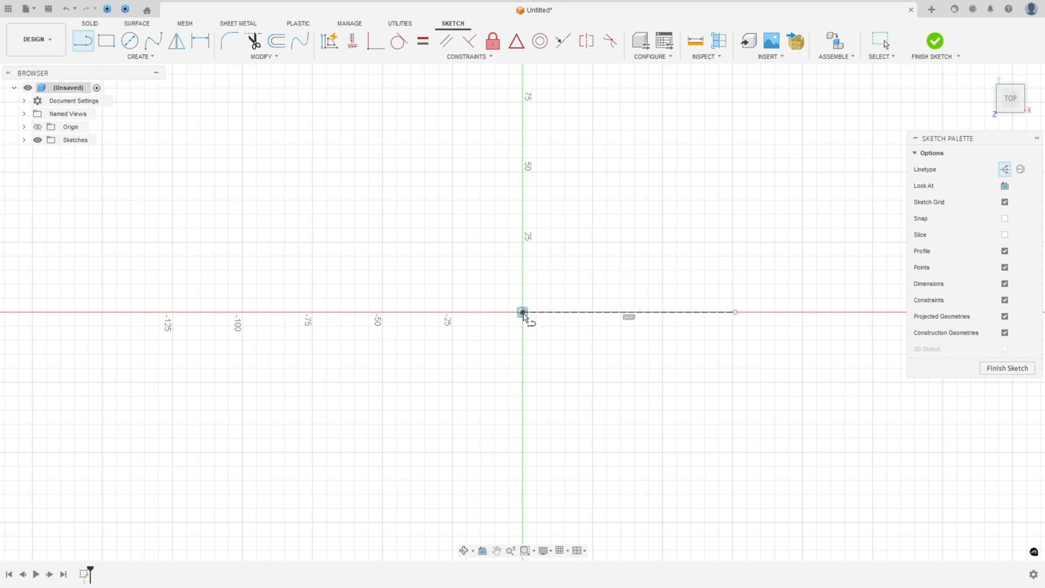
left_click_drag(523, 312, 537, 462)
type("6")
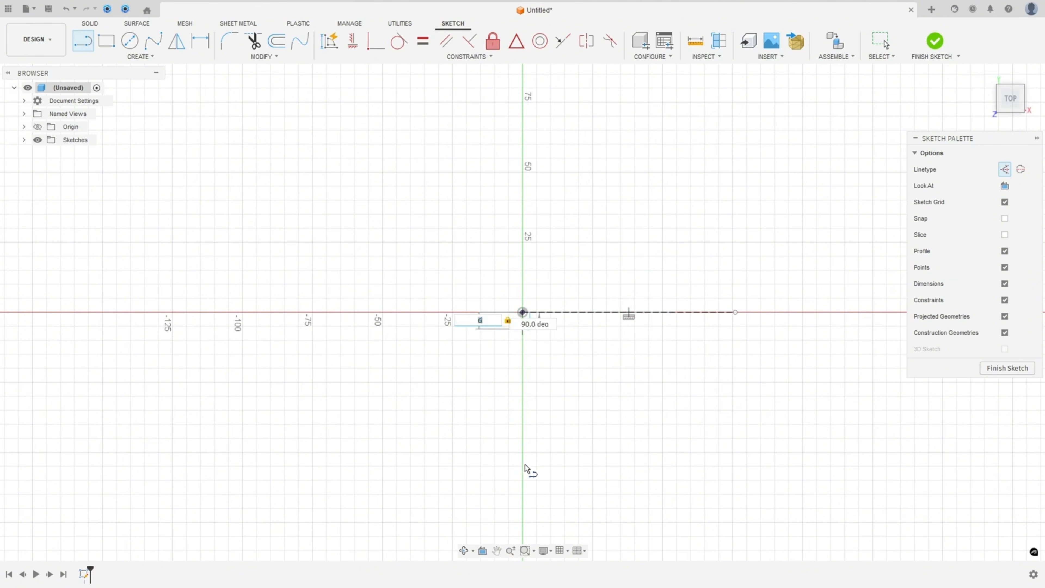
key("BackSpace")
type("96")
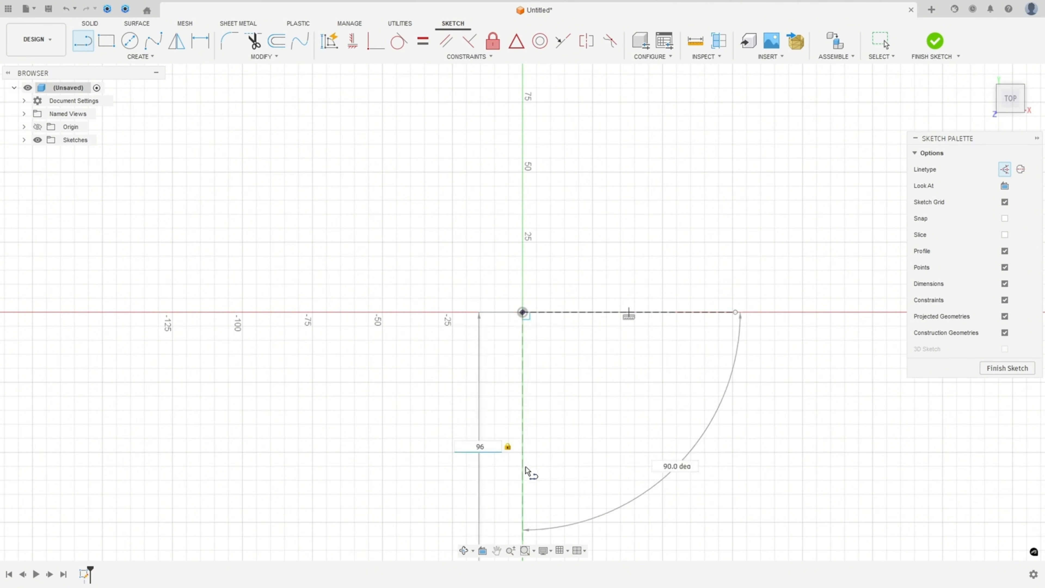
key("Return")
key("Escape")
scroll(524, 464, "down", 2)
middle_click_drag(530, 395, 517, 304)
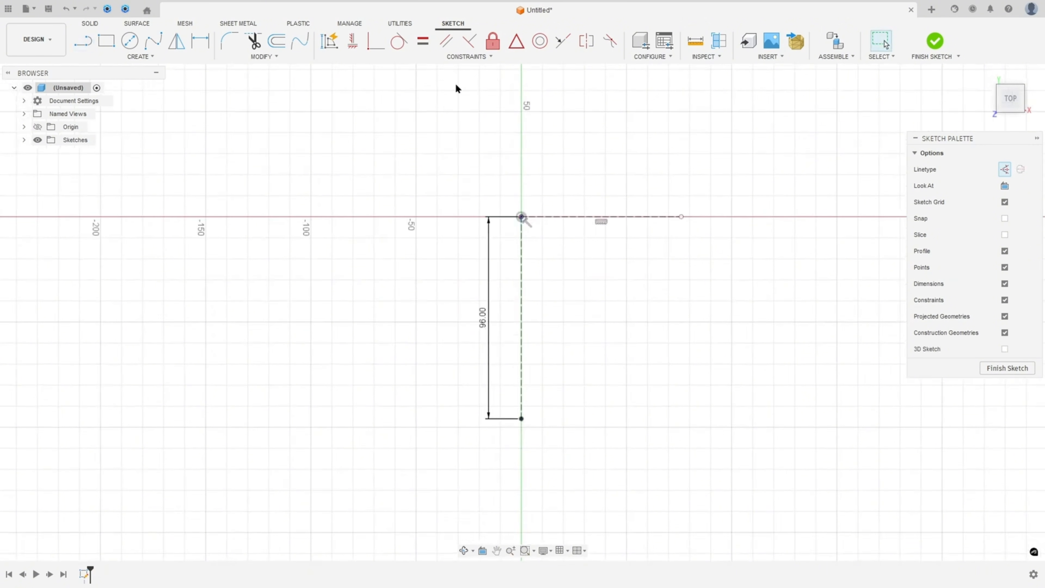
Step: Constrain the horizontal and vertical construction lines to equal length
left_click(422, 40)
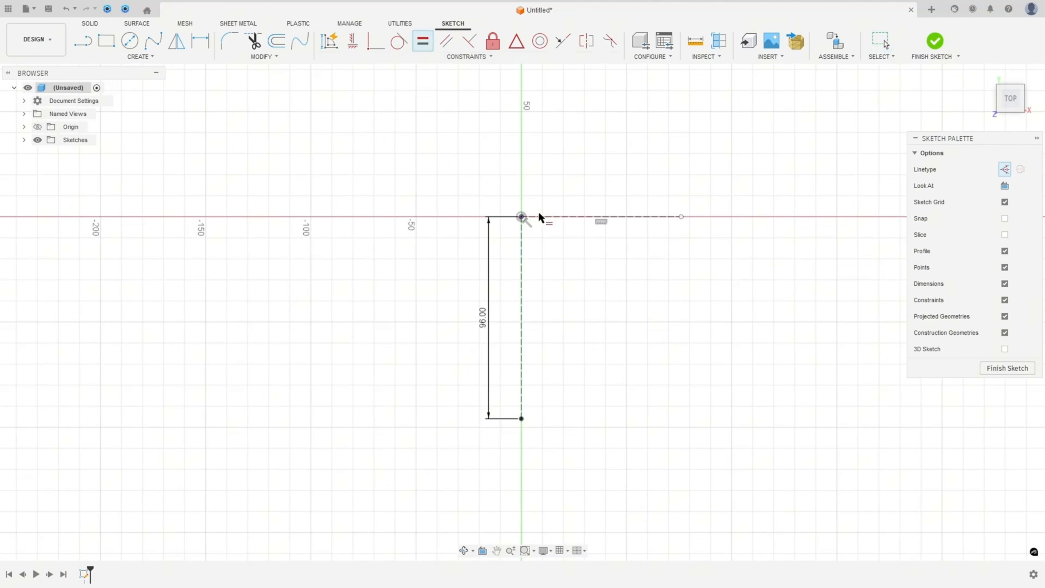
left_click(572, 216)
left_click(521, 278)
key("Escape")
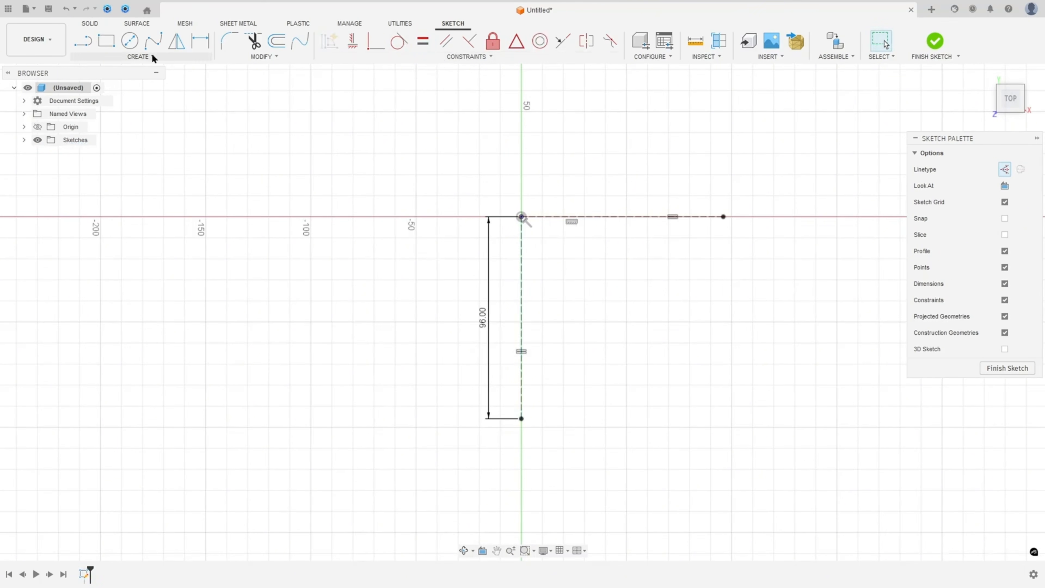
Step: Draw a diagonal construction line from the origin towards the upper left and extend its free end outwards
left_click(82, 41)
left_click(521, 217)
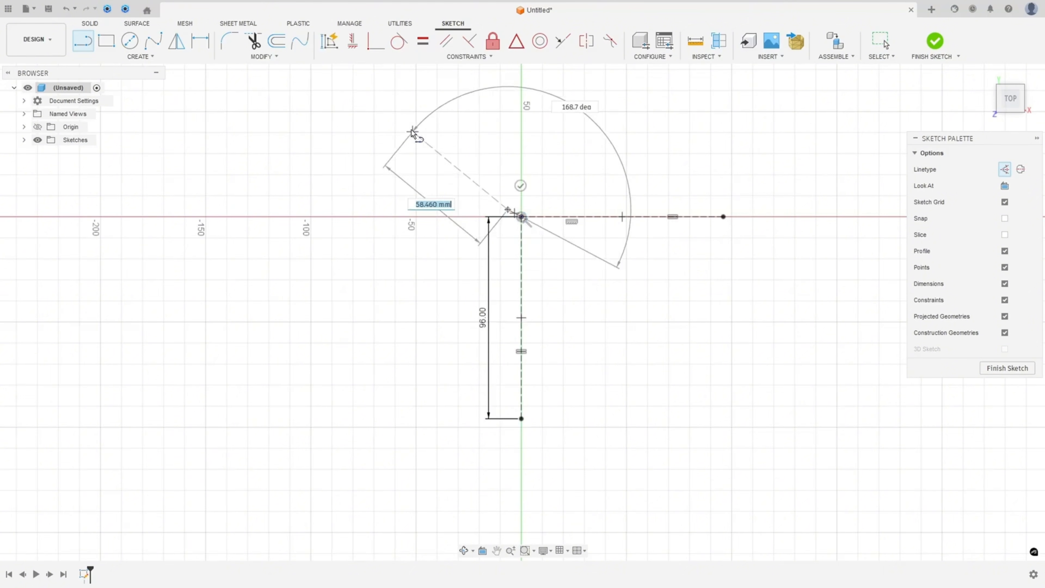
key("Escape")
left_click(509, 213)
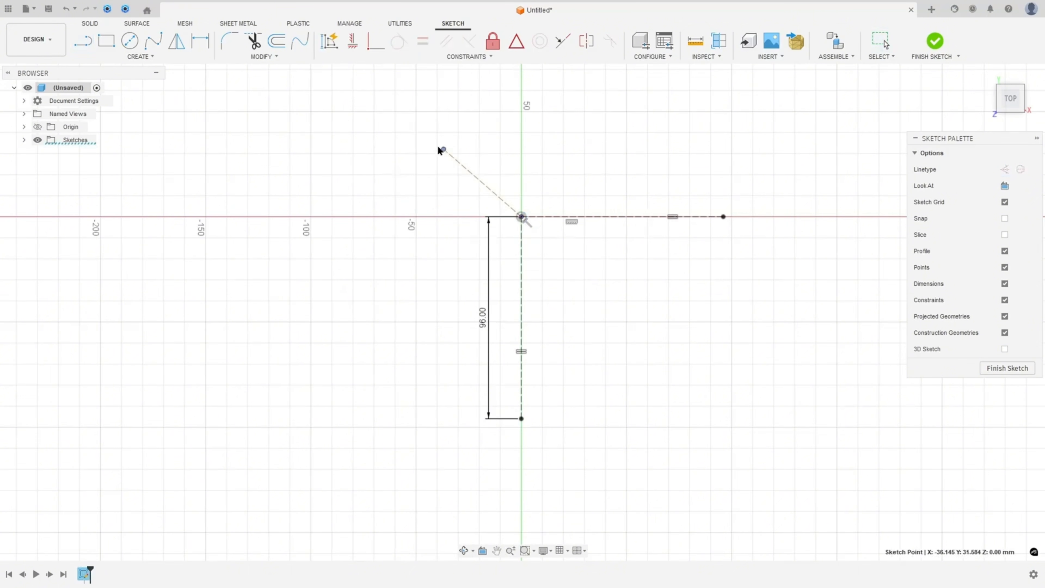
left_click(397, 111)
Step: Dimension the angle between the diagonal and vertical construction lines as 135°
left_click(200, 41)
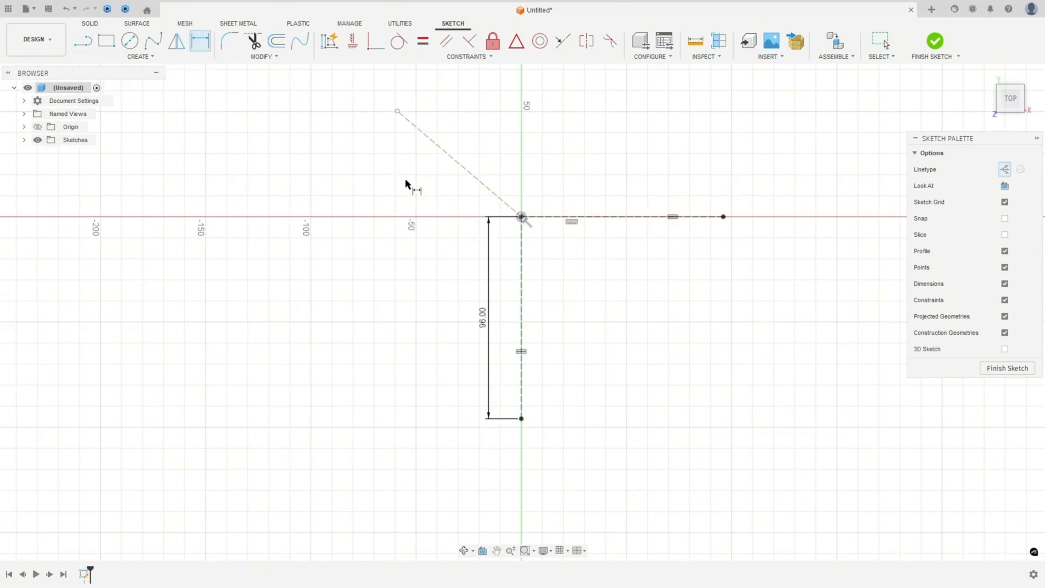
left_click(460, 166)
left_click(521, 266)
left_click(440, 231)
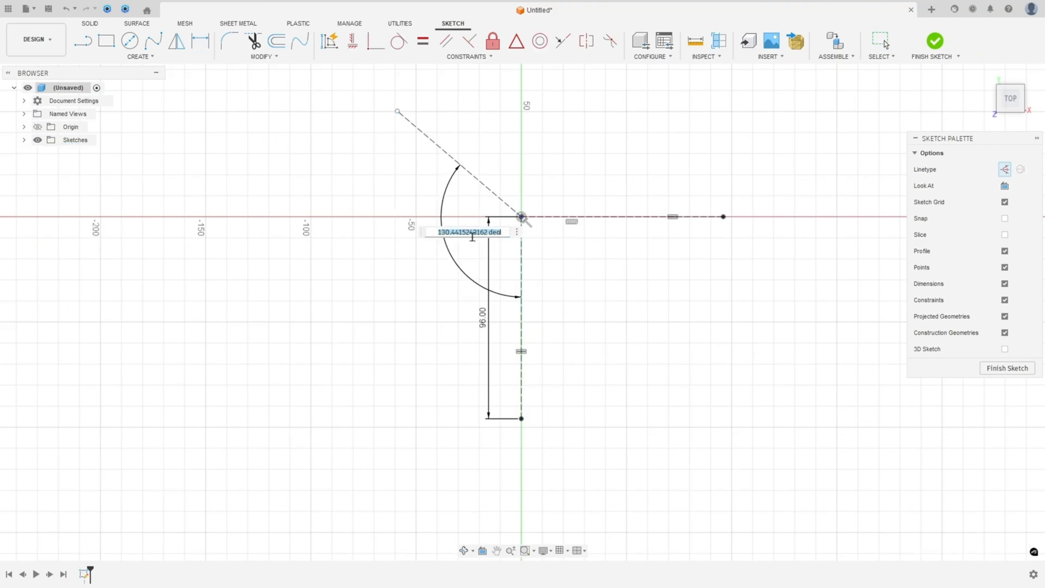
type("135")
key("Return")
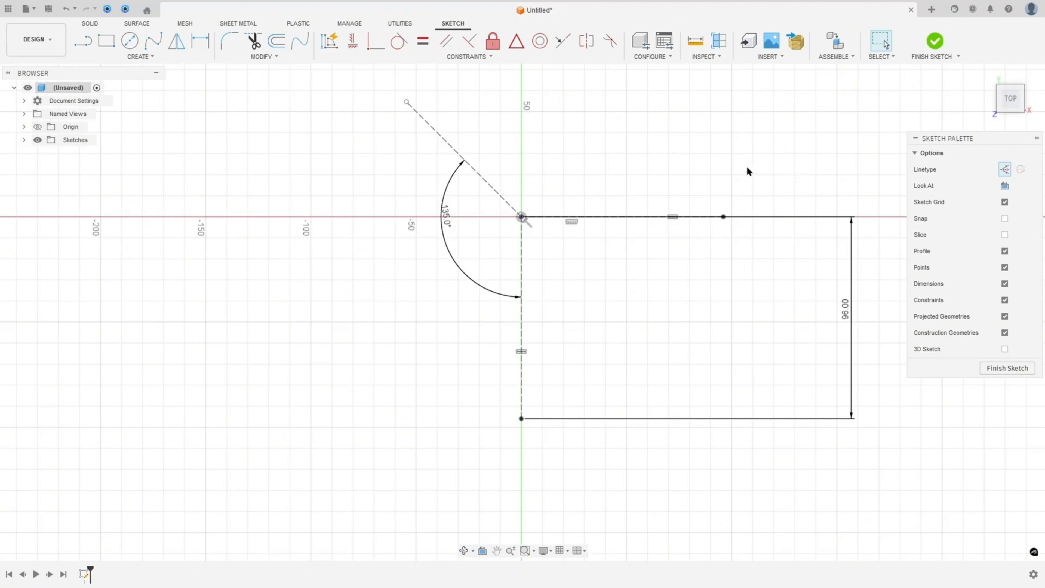
Step: Switch to the PDF drawing and trace the end edges of view Z's vertical and horizontal arms in red
key("alt+Tab")
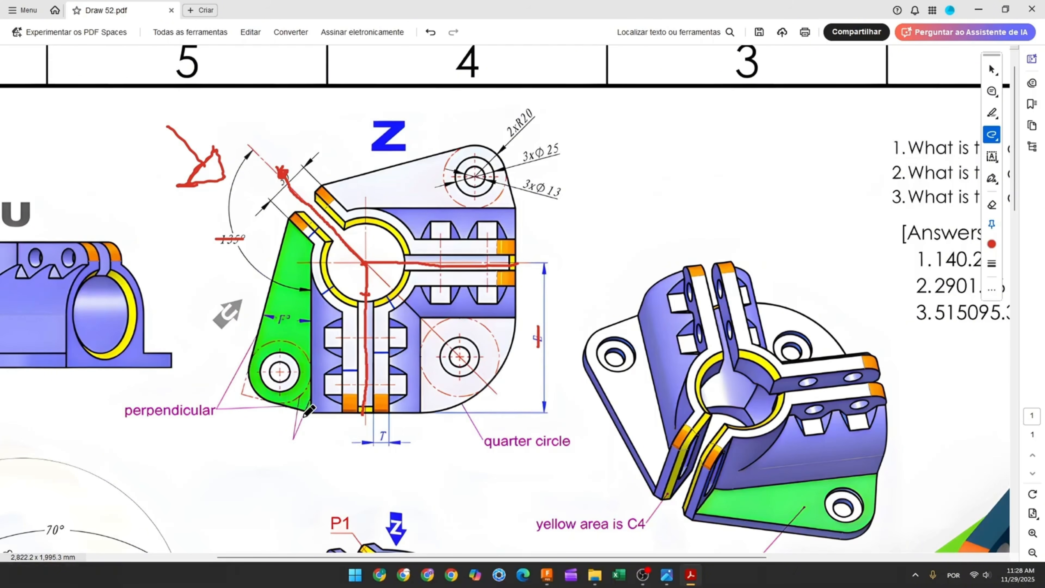
left_click_drag(312, 412, 418, 411)
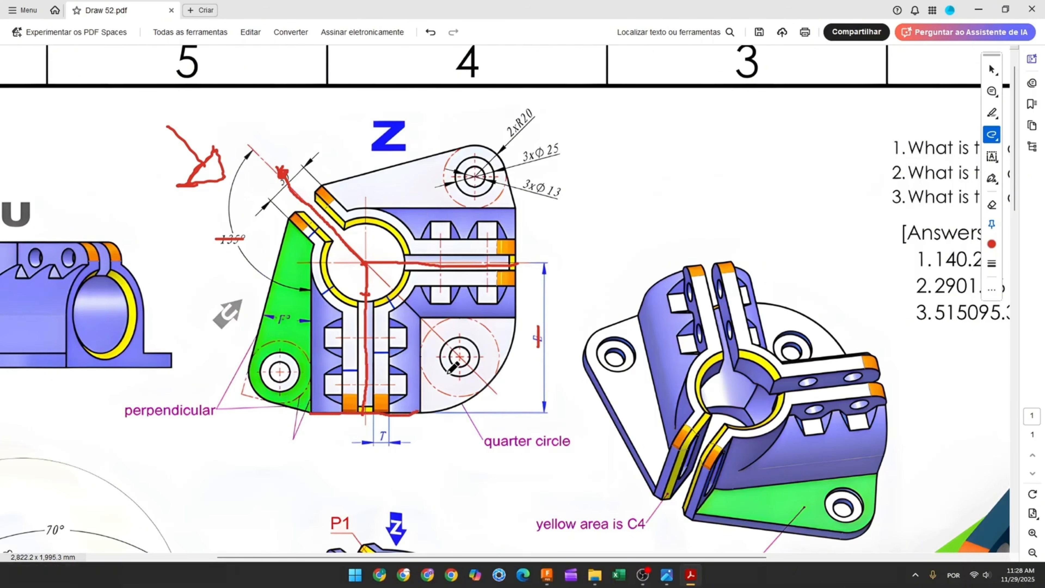
left_click_drag(517, 208, 508, 315)
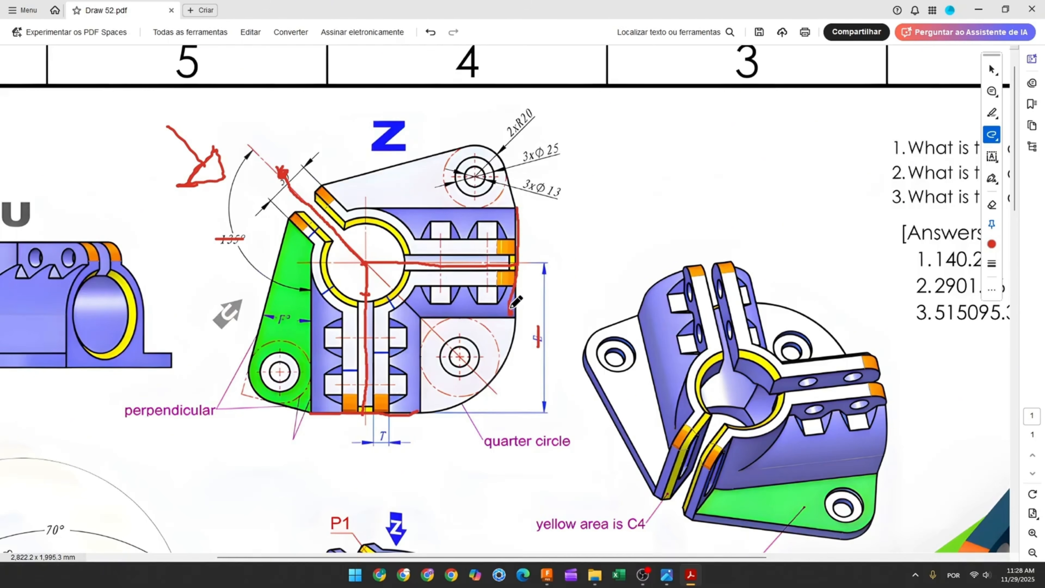
scroll(402, 317, "down", 2, "ctrl")
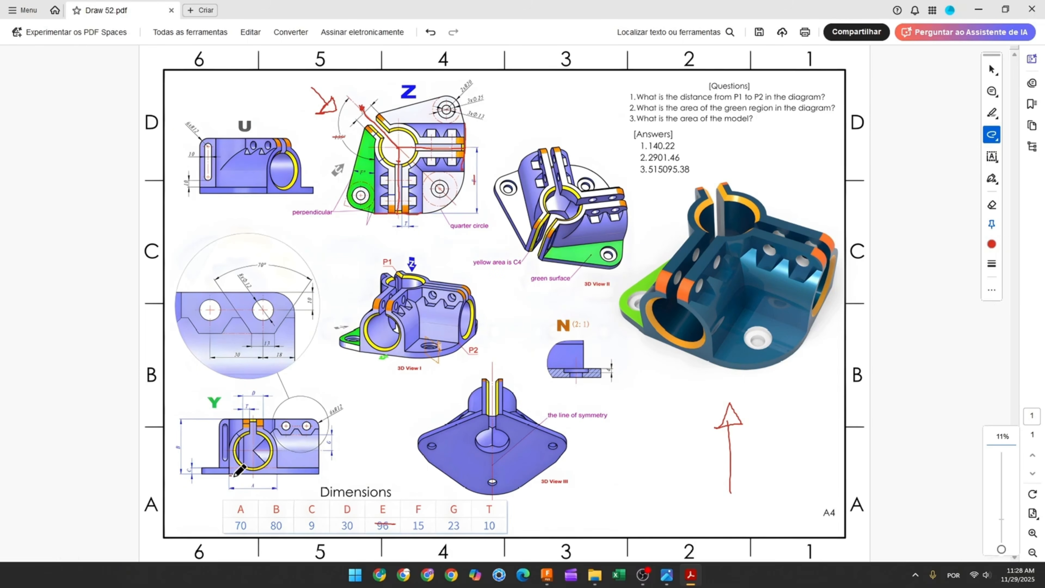
Step: Mark the base width A in view Y and its value 70 in the Dimensions table in red
left_click_drag(230, 475, 276, 474)
scroll(251, 483, "up", 2, "ctrl")
scroll(181, 479, "down", 1)
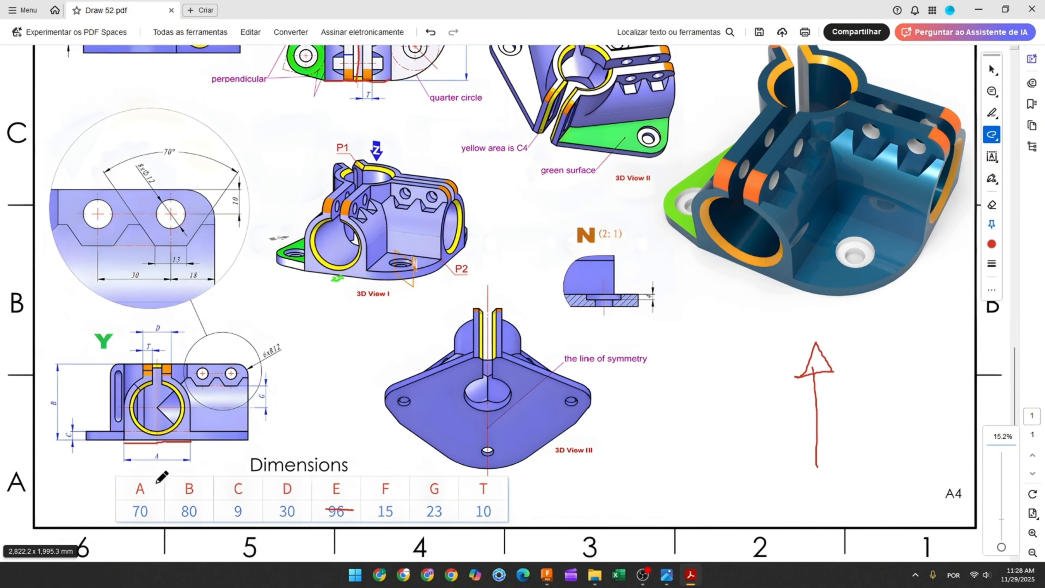
left_click_drag(128, 503, 158, 505)
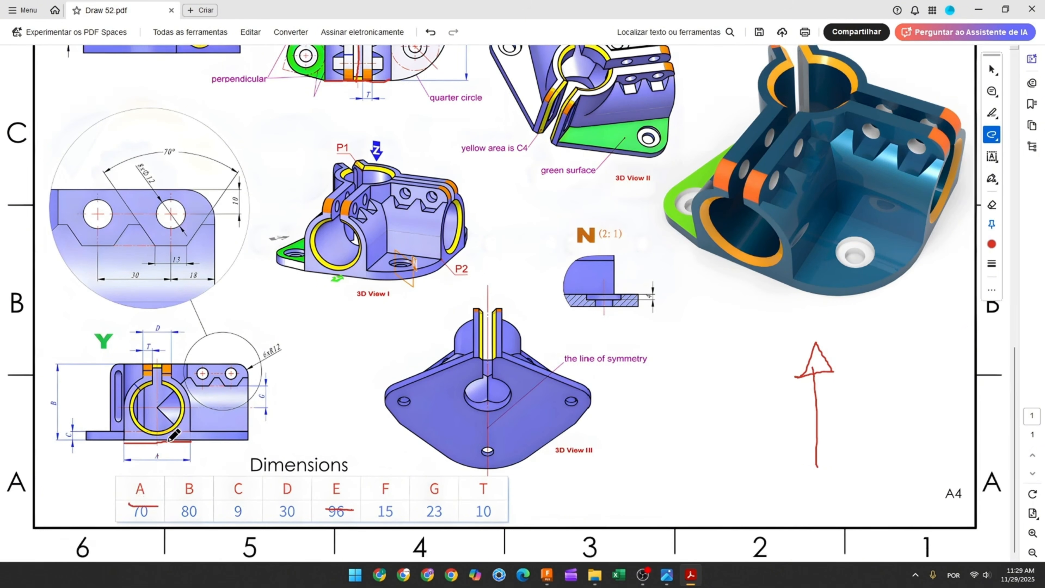
scroll(158, 444, "up", 6)
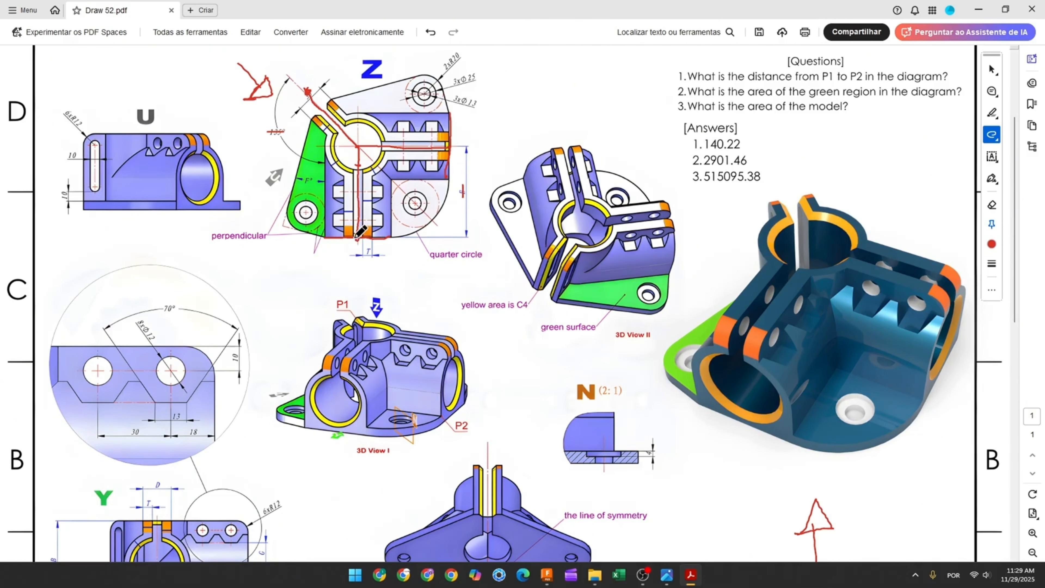
Step: Switch back to Fusion and draw a solid horizontal line about 92 mm long below the vertical construction line's free end
left_click(547, 575)
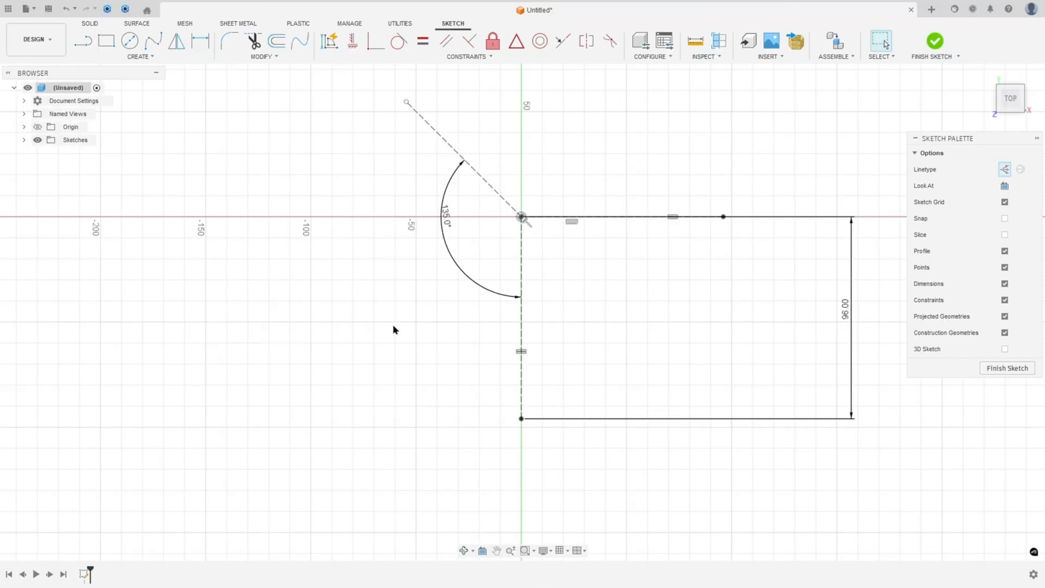
left_click(83, 41)
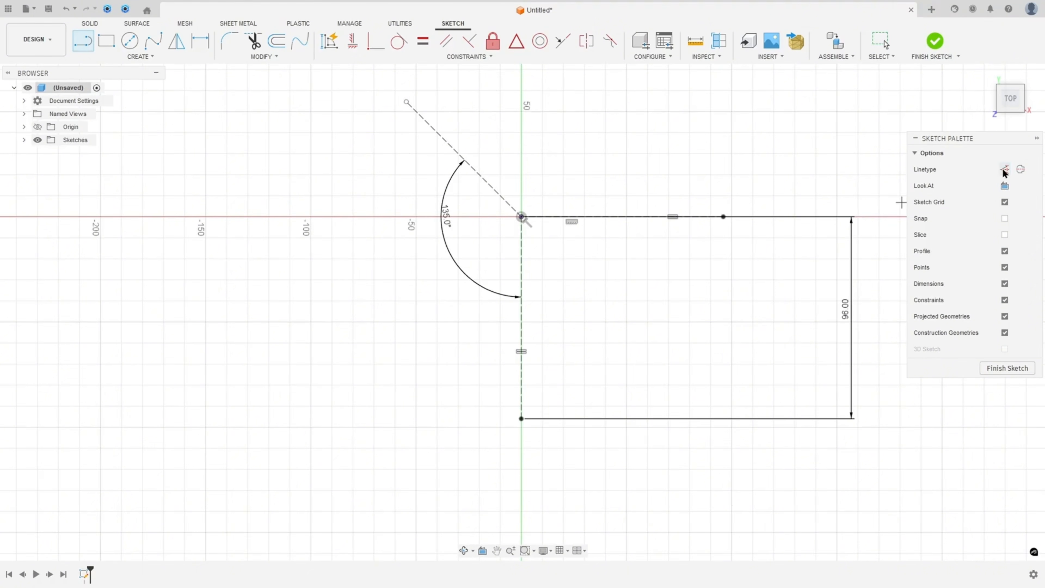
left_click(437, 448)
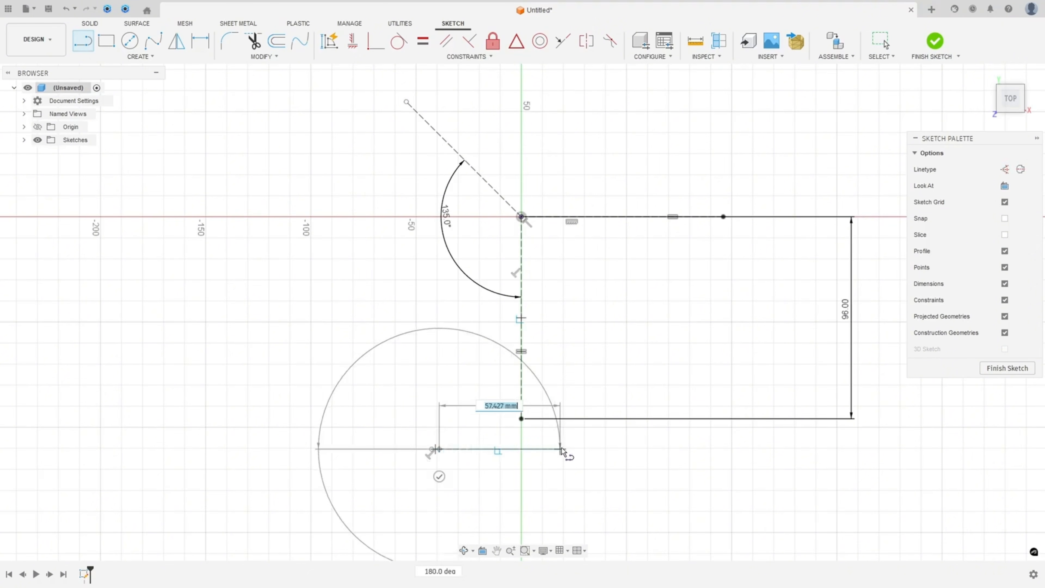
key("Escape")
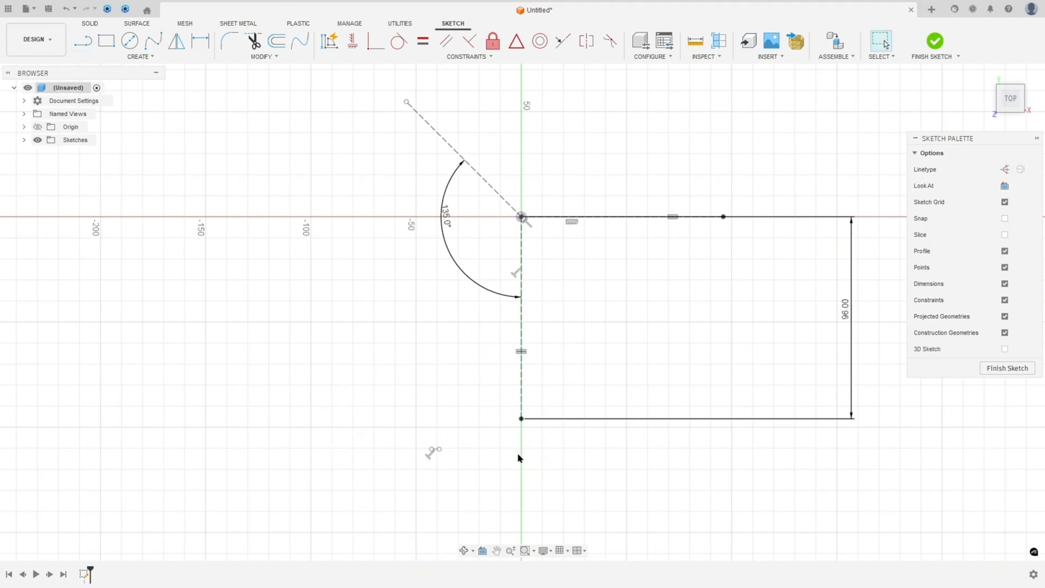
key("l")
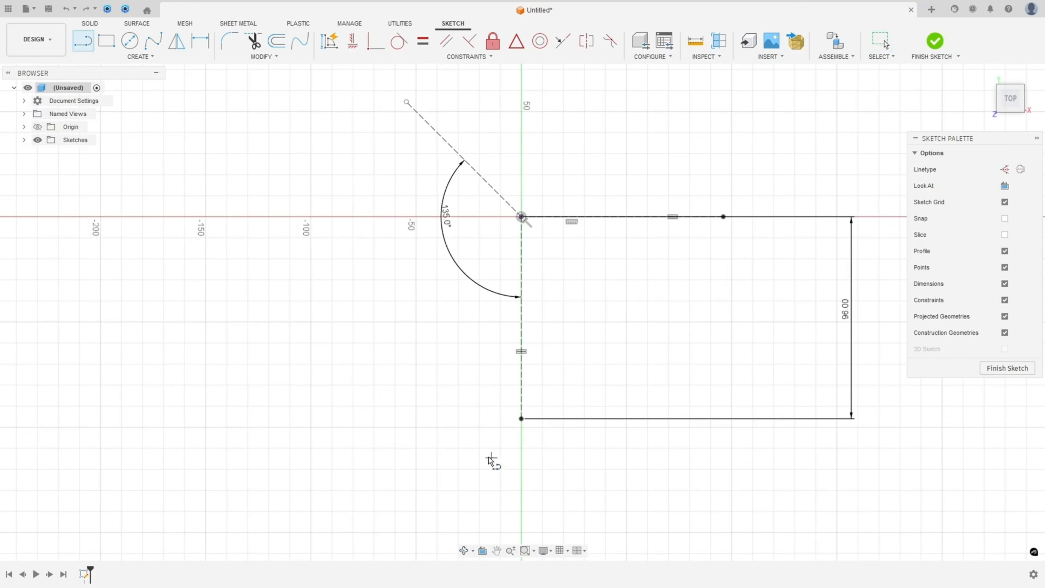
left_click(455, 450)
left_click(647, 451)
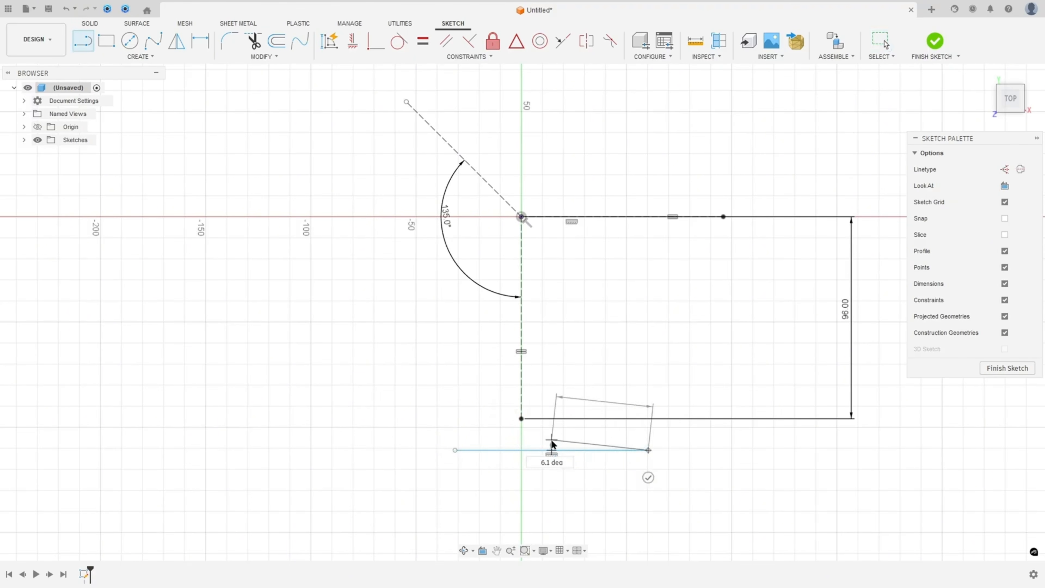
key("Escape")
Step: Dimension the horizontal line's length as 70 mm and constrain its midpoint to the lower end of the vertical construction line
key("d")
left_click(547, 450)
left_click(551, 492)
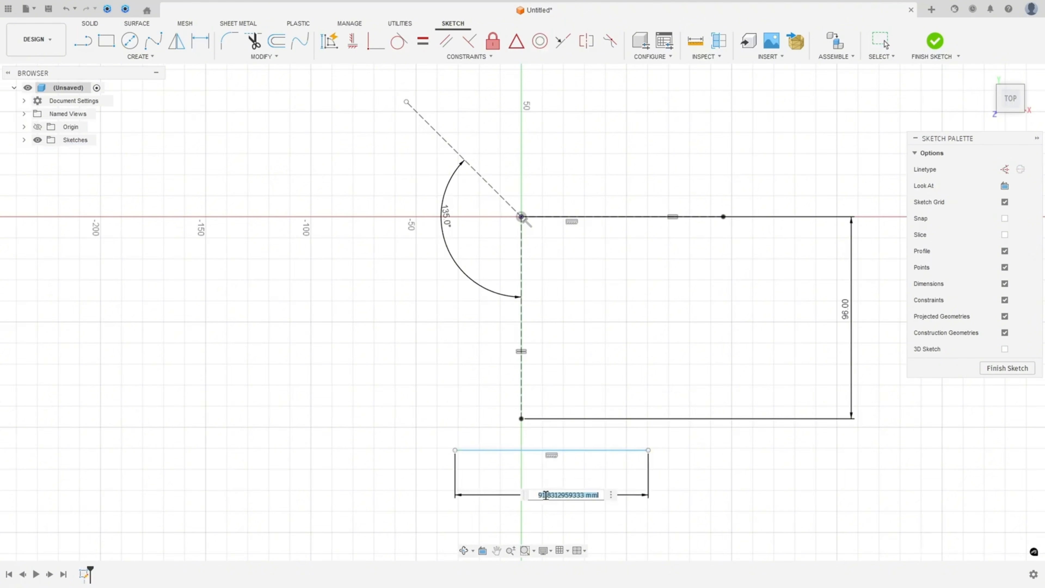
type("70")
key("Return")
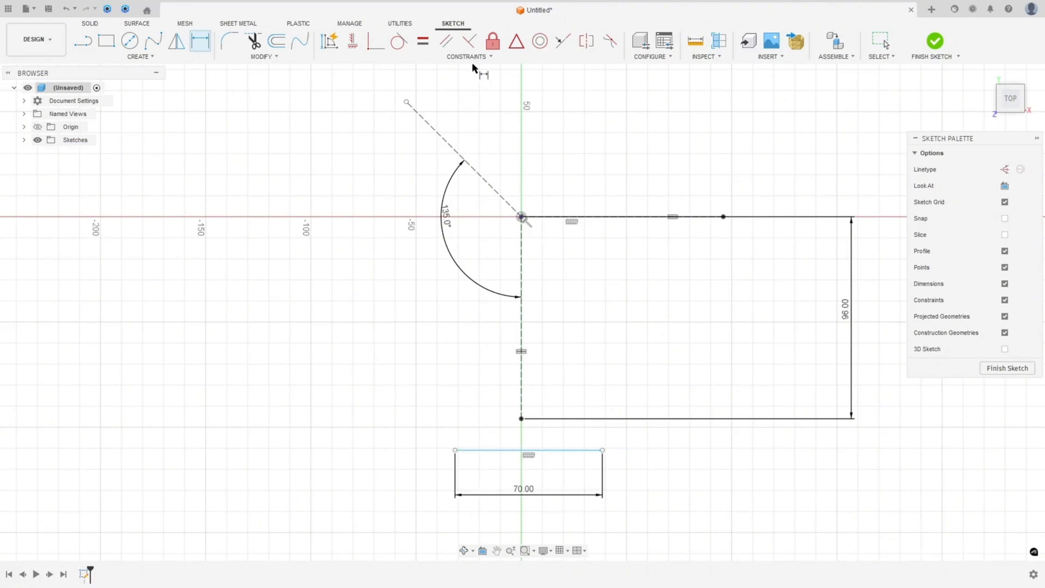
left_click(516, 41)
left_click(546, 450)
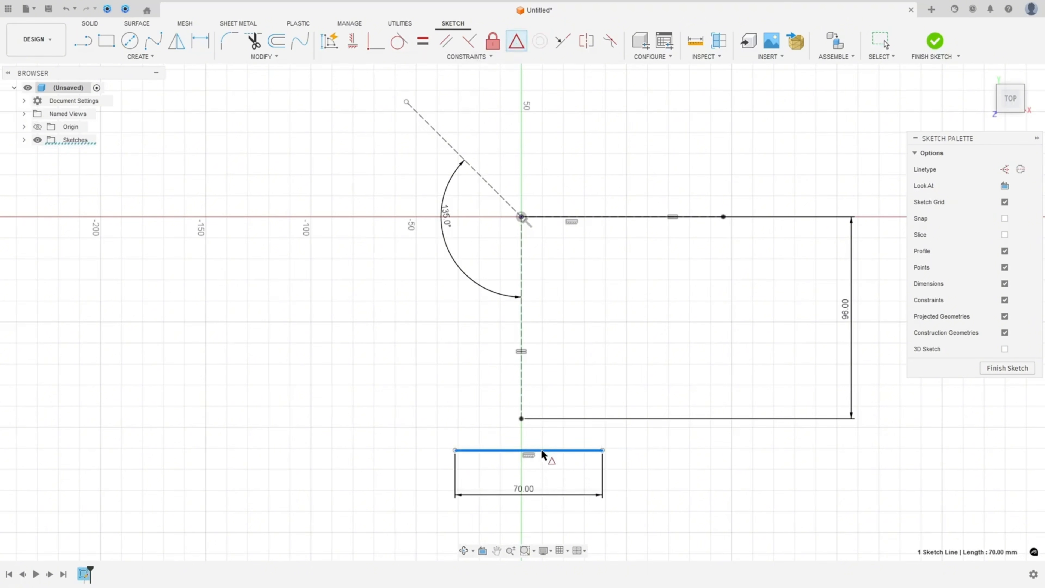
left_click(521, 420)
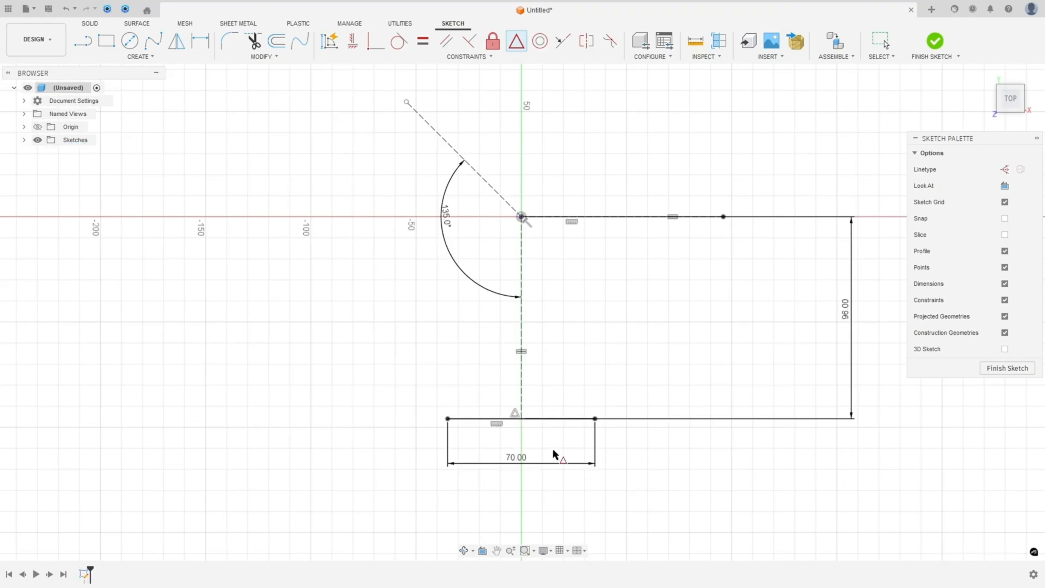
Step: Draw a solid vertical line about 47 mm long just beyond the free end of the horizontal construction line
key("l")
left_click(757, 158)
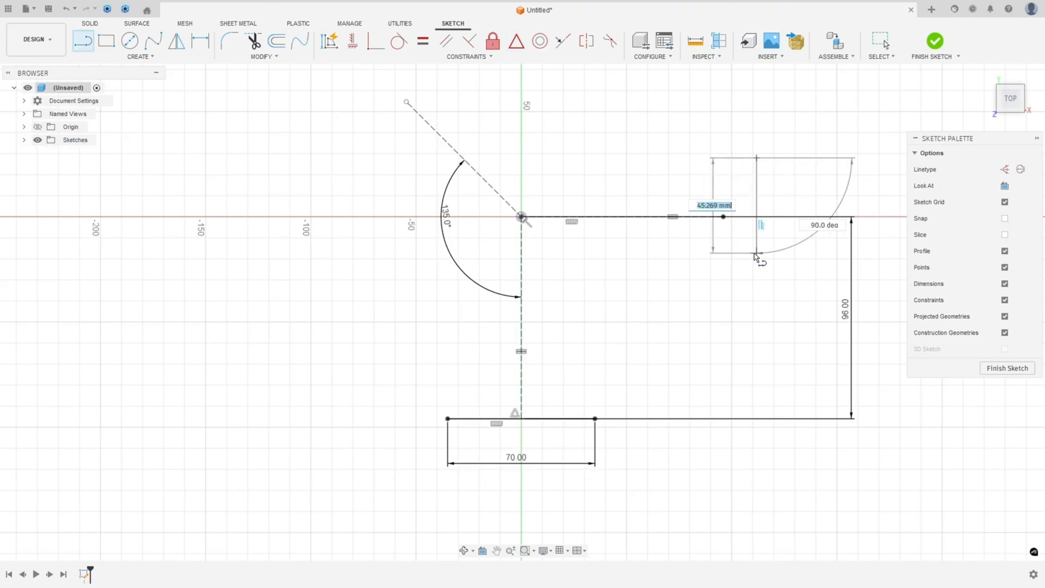
left_click(754, 255)
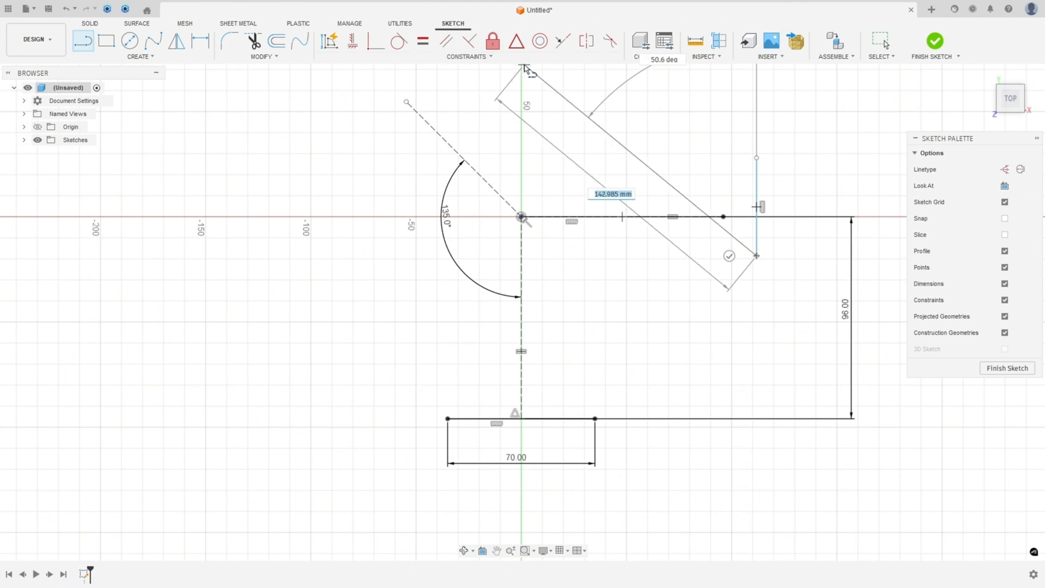
key("Escape")
Step: Constrain the vertical line's midpoint to the horizontal construction line's free end and make it equal to the 70 mm line
left_click(515, 43)
left_click(757, 198)
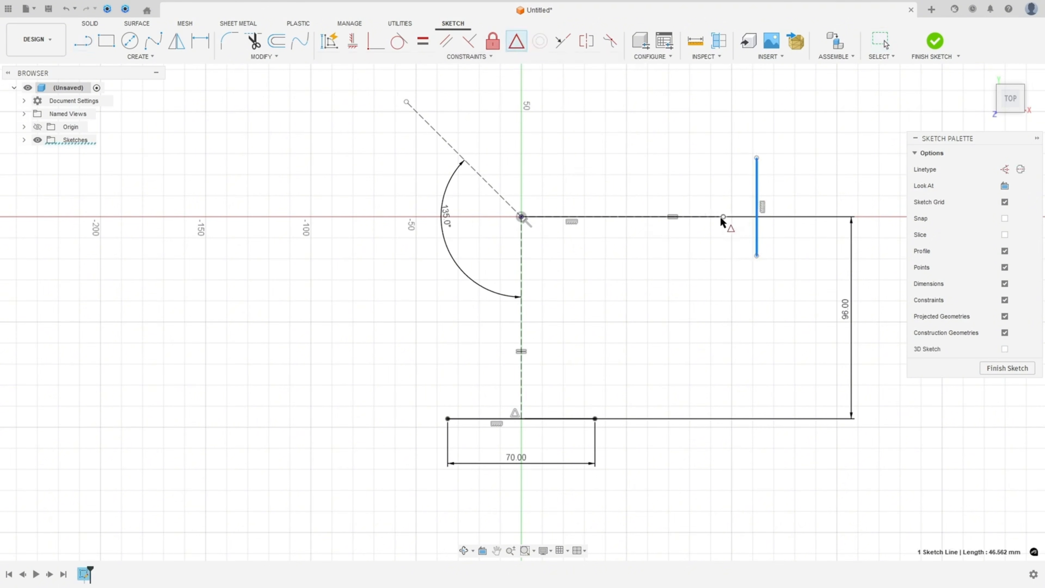
left_click(724, 217)
left_click(423, 41)
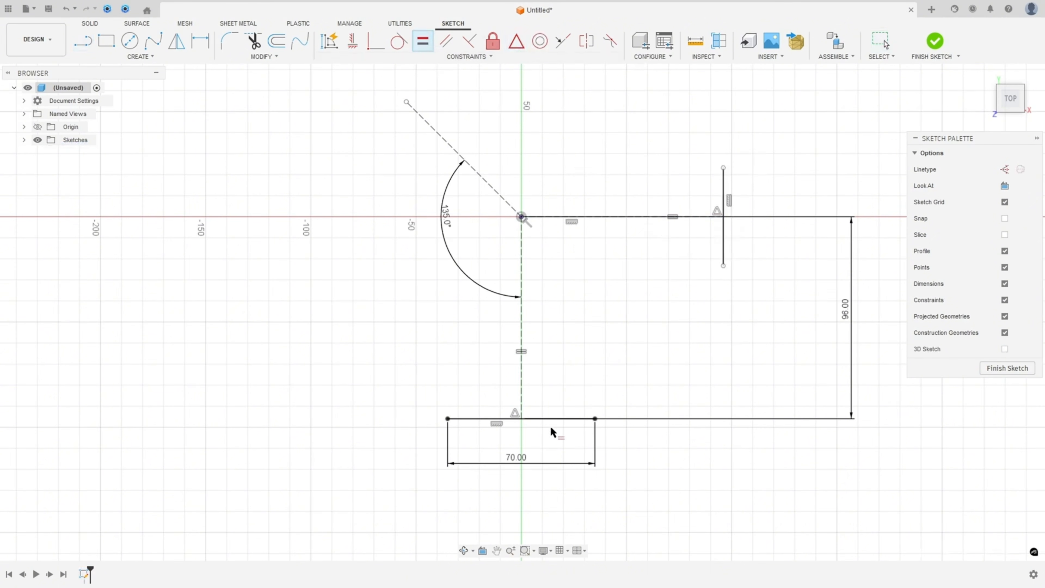
left_click(569, 412)
left_click(724, 244)
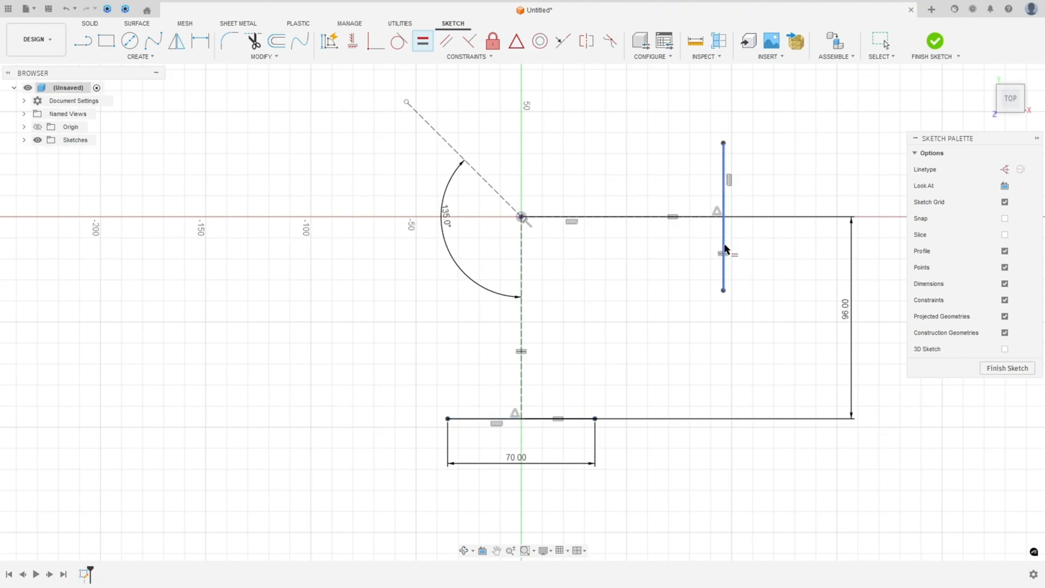
key("Escape")
Step: Trace view Z's quarter circle in red on the PDF drawing and return to the Fusion sketch
middle_click_drag(637, 392, 610, 411)
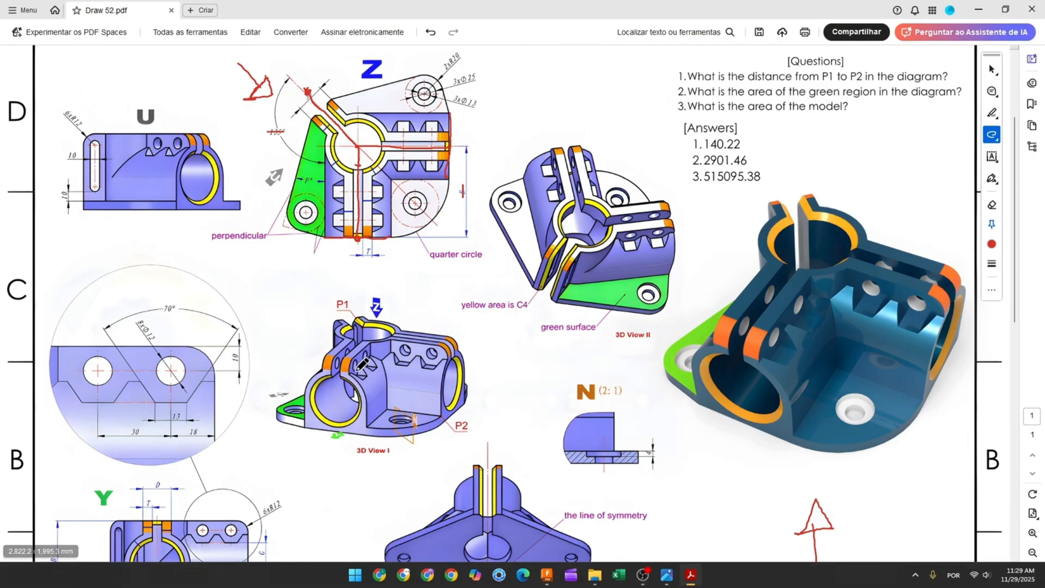
scroll(362, 365, "up", 1)
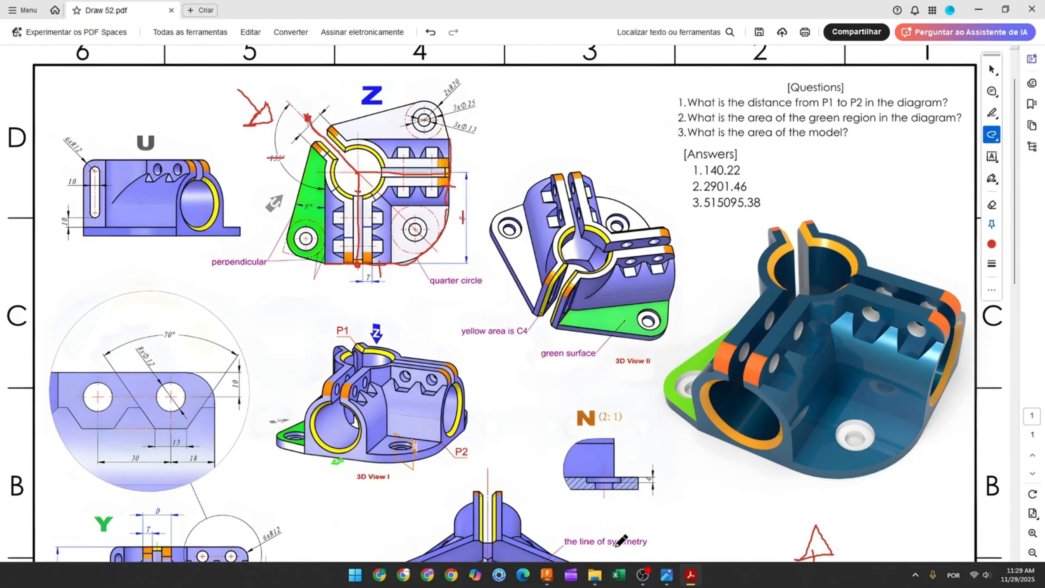
left_click(547, 574)
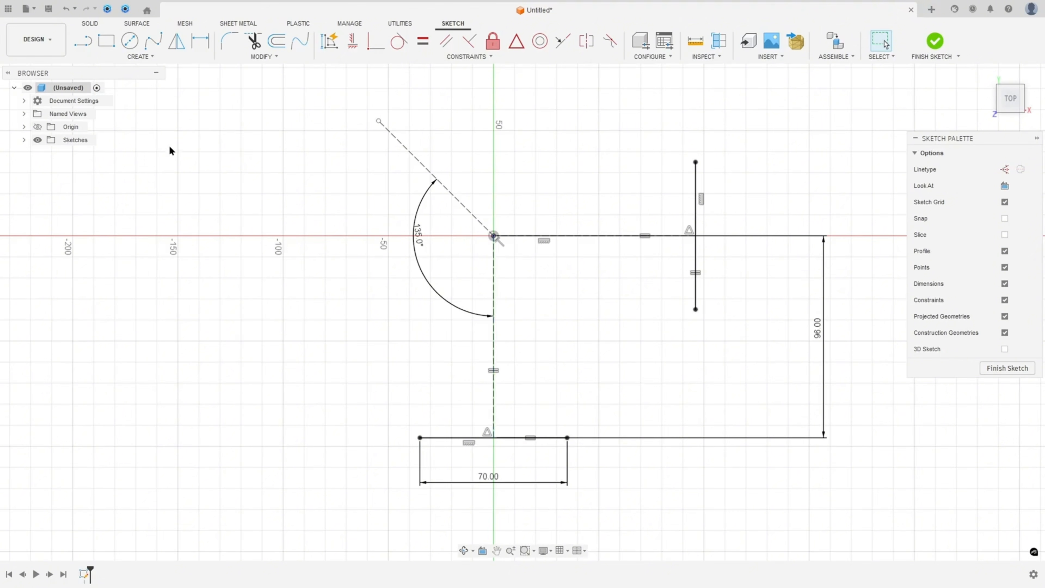
Step: Draw a three-point arc from the solid vertical line's lower end to the 70 mm line's right end, tangent to both lines
left_click(143, 56)
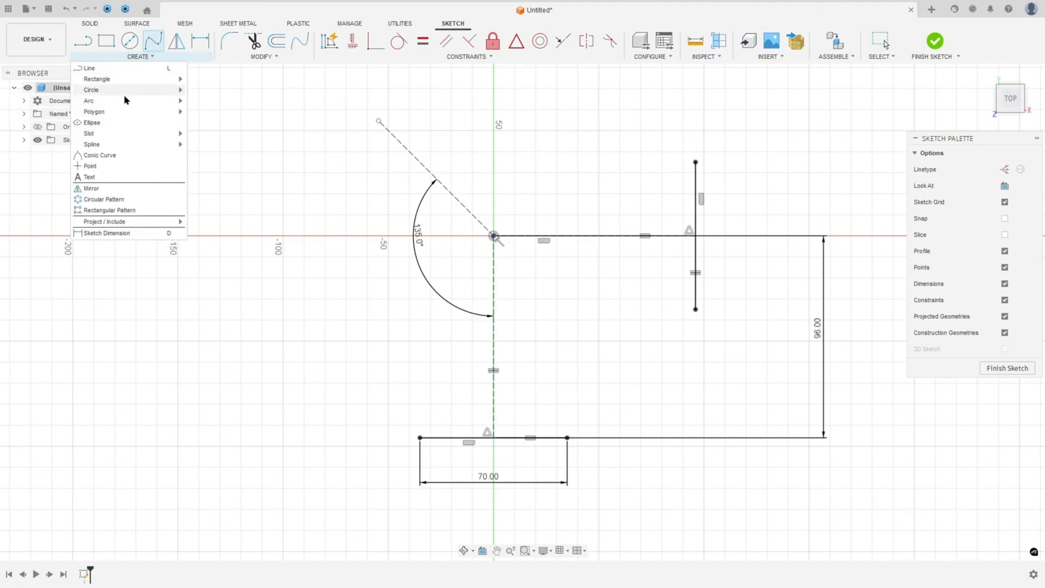
mouse_move(135, 102)
left_click(205, 101)
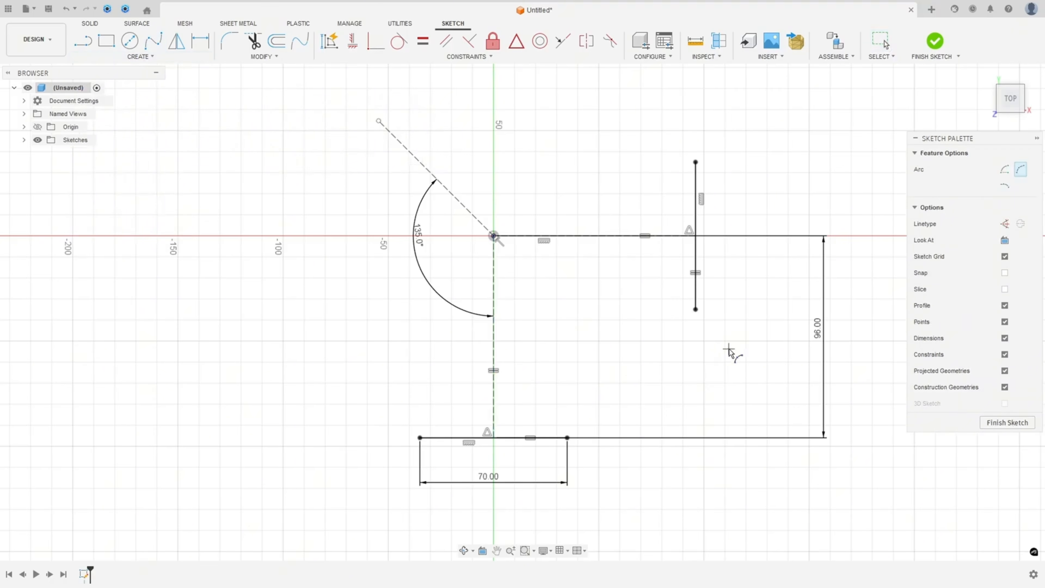
left_click(696, 310)
left_click(568, 437)
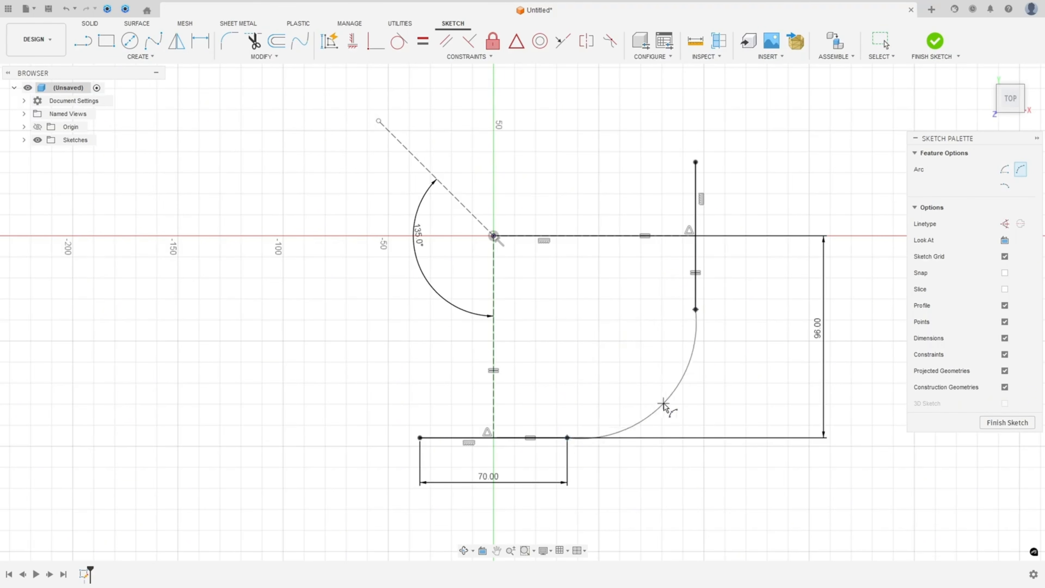
left_click(663, 403)
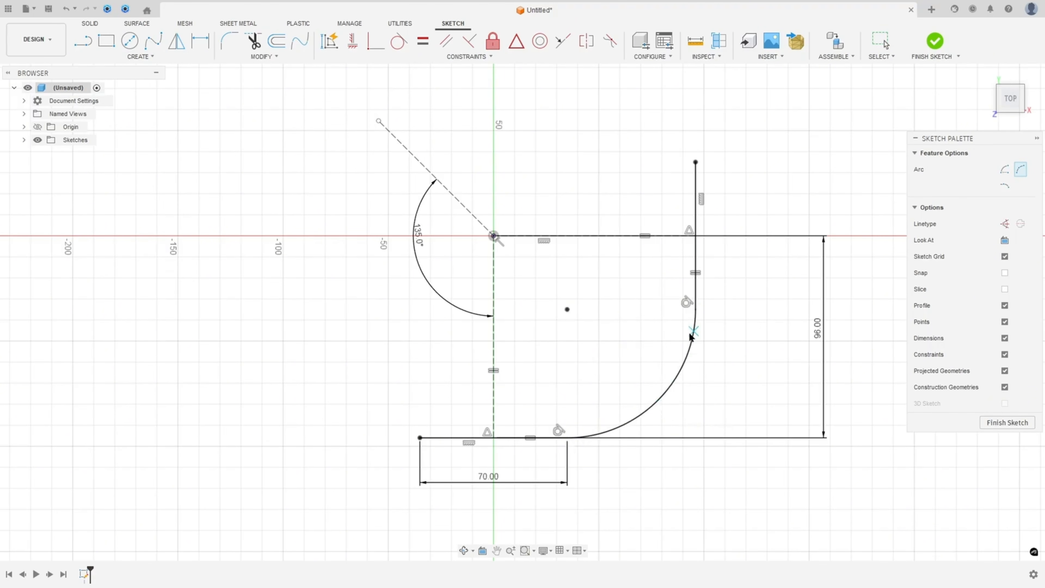
key("Escape")
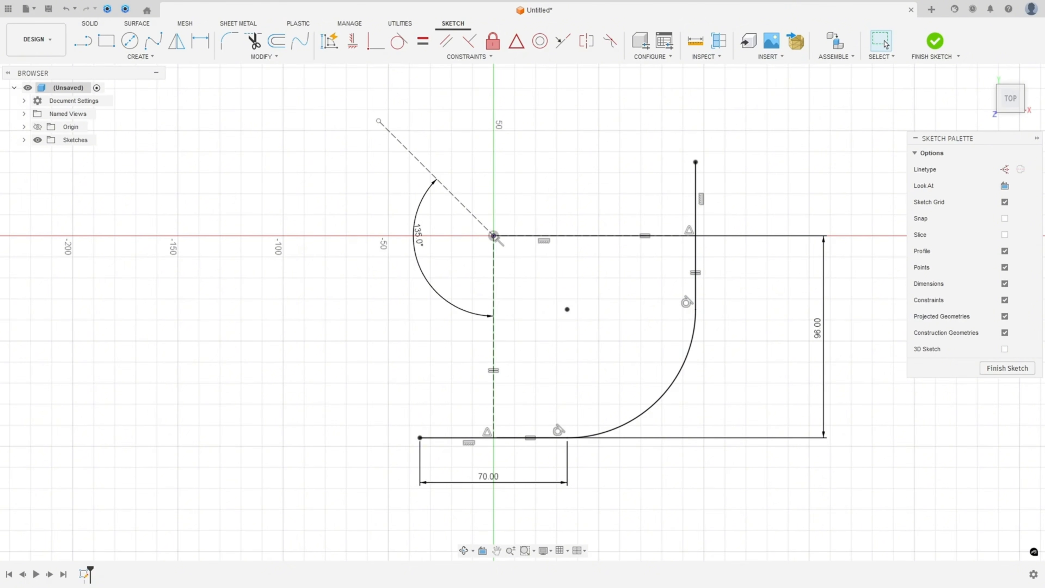
Step: Switch to the PDF drawing and trace the straight inner edges of view Z's quarter-circle area in red
key("alt+Tab")
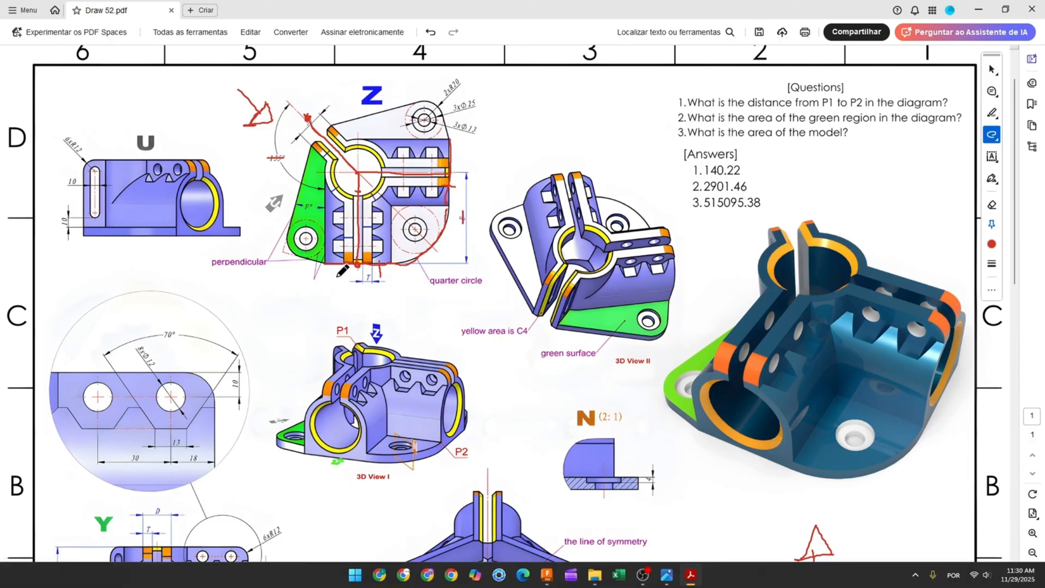
scroll(330, 209, "up", 3, "ctrl")
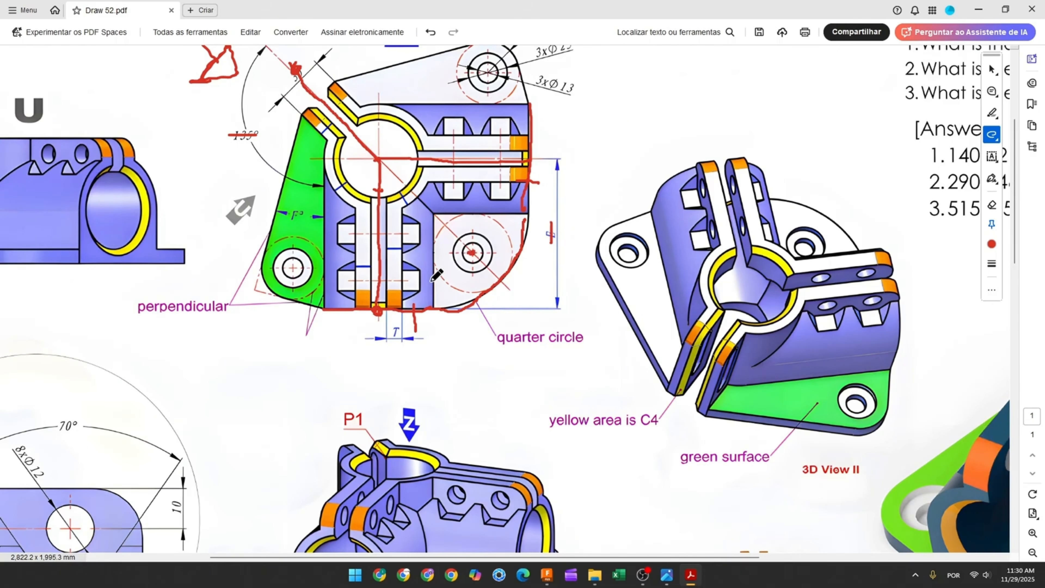
left_click_drag(435, 307, 432, 257)
left_click_drag(495, 215, 524, 215)
left_click_drag(467, 213, 442, 225)
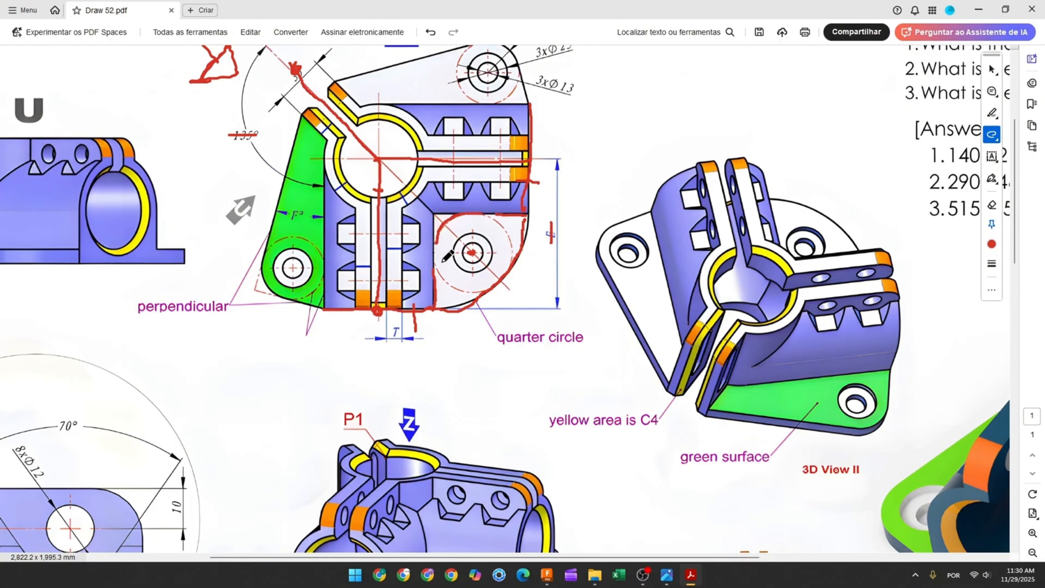
scroll(445, 252, "up", 1)
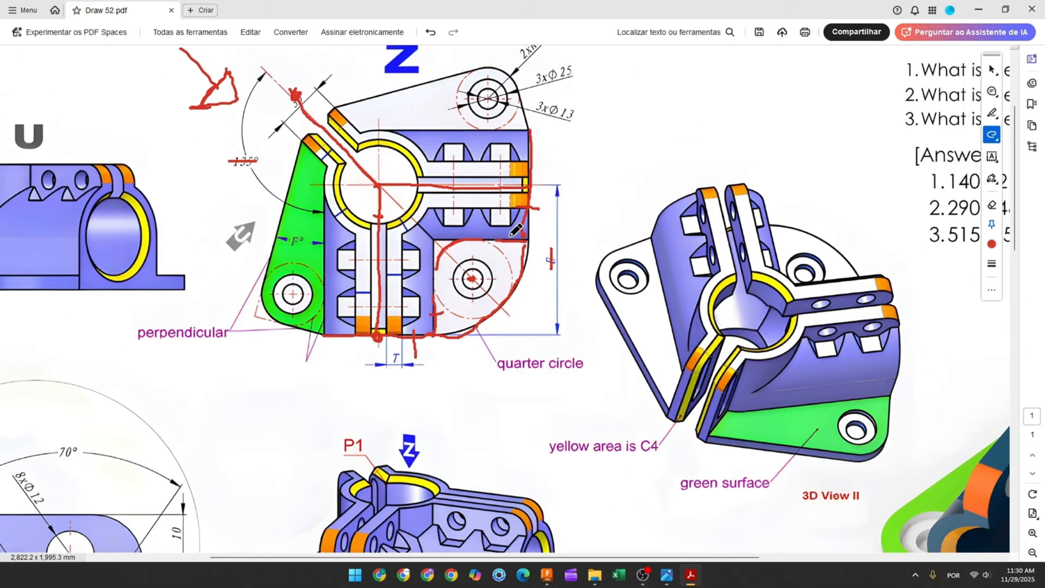
left_click_drag(511, 234, 523, 275)
Step: Switch back to Fusion and draw a vertical and a horizontal construction line inward from the arc's two endpoints, stopping short of its centre
left_click(548, 574)
left_click(91, 44)
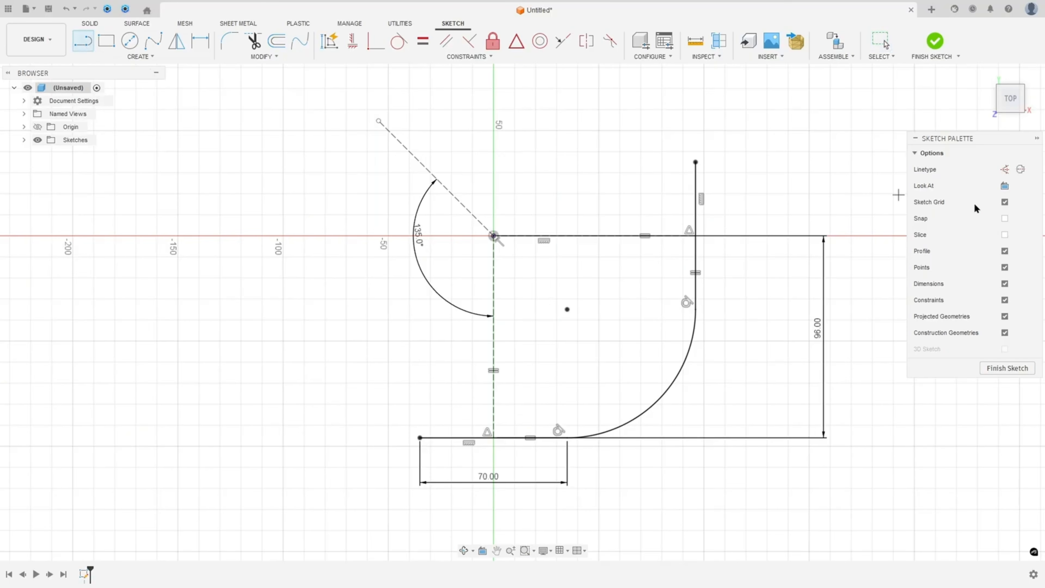
left_click(1004, 169)
left_click(567, 437)
left_click(567, 348)
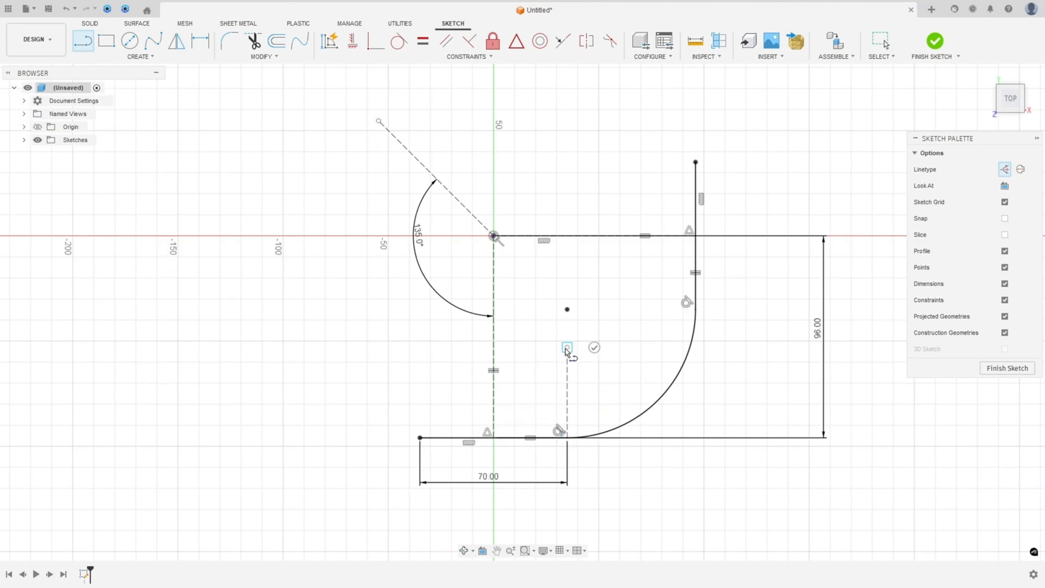
key("Escape")
key("l")
left_click_drag(695, 303, 609, 309)
key("Escape")
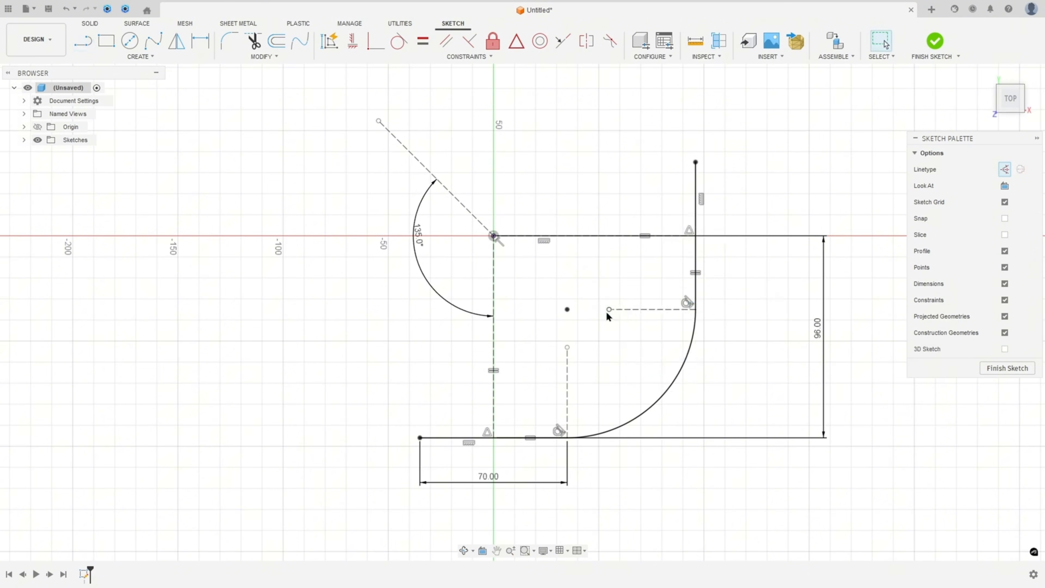
Step: Draw a construction circle freehand in the area between the arc and the two short construction lines
left_click(134, 47)
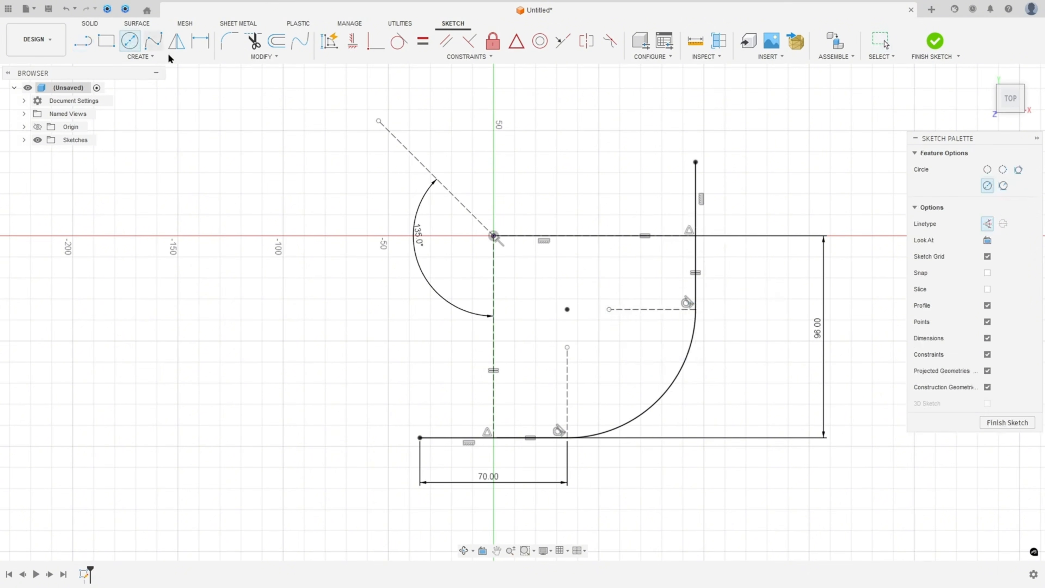
left_click(613, 364)
left_click(640, 337)
key("Escape")
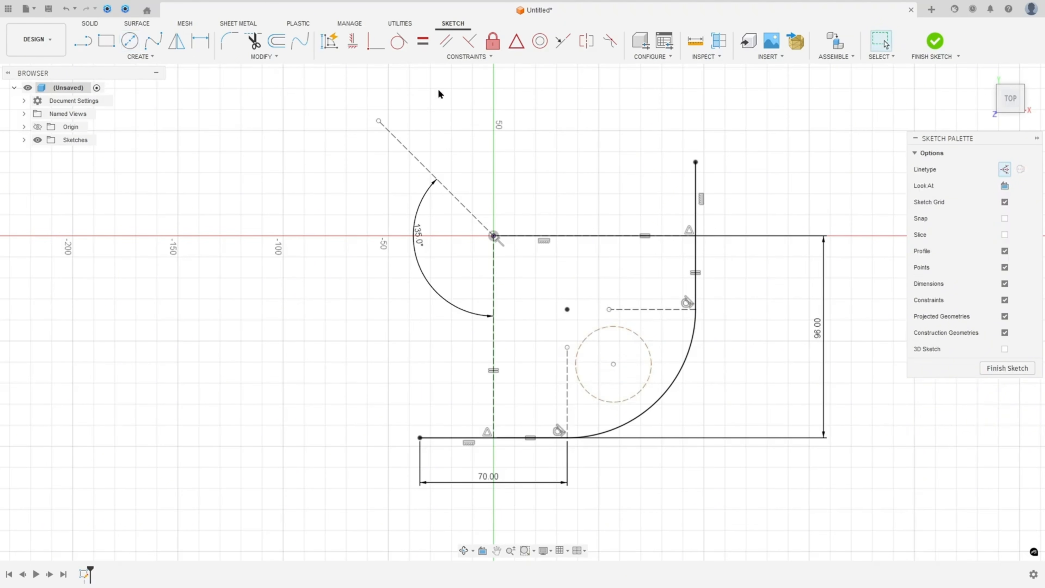
Step: Constrain the construction circle tangent to the short horizontal and the short vertical construction lines
left_click(398, 41)
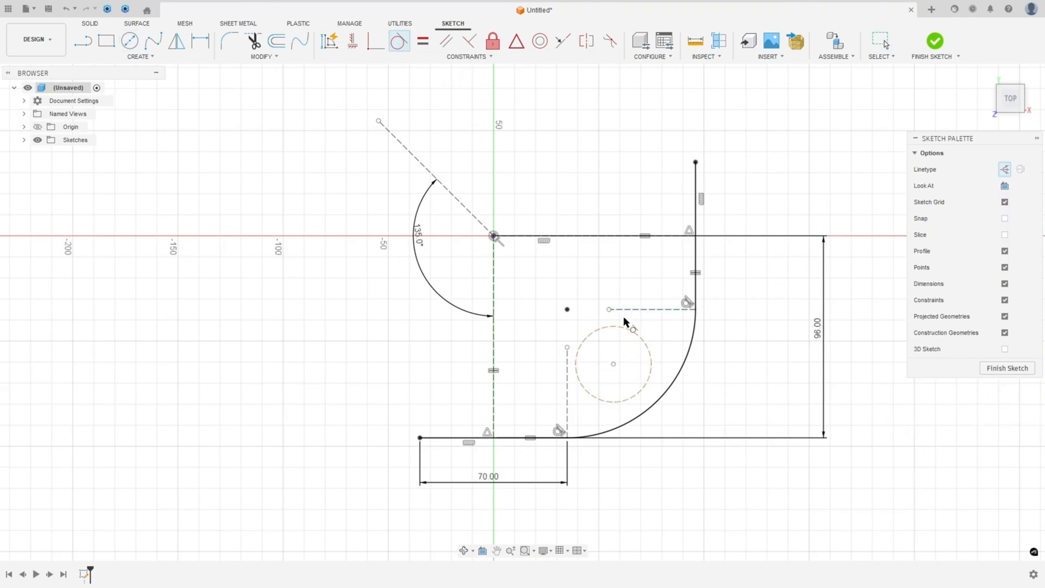
left_click(628, 329)
left_click(638, 309)
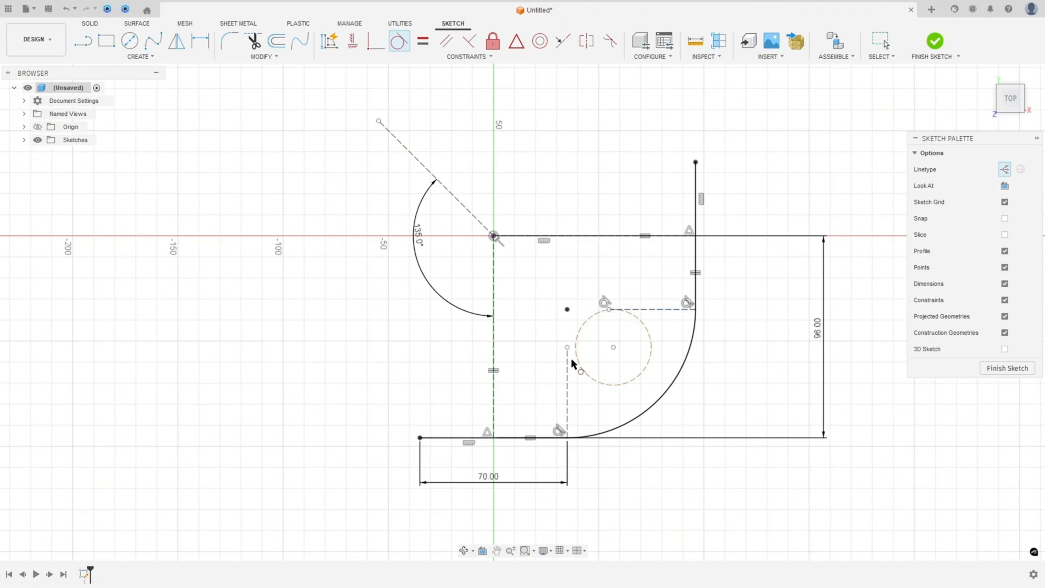
left_click(580, 367)
left_click(567, 371)
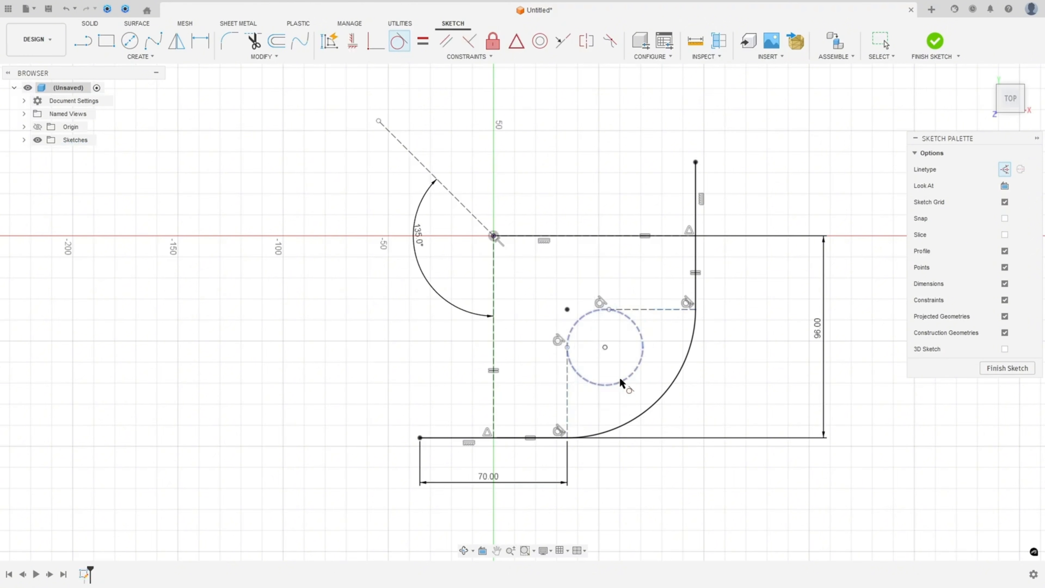
Step: Constrain the construction circle tangent to the large quarter-circle arc
left_click(627, 379)
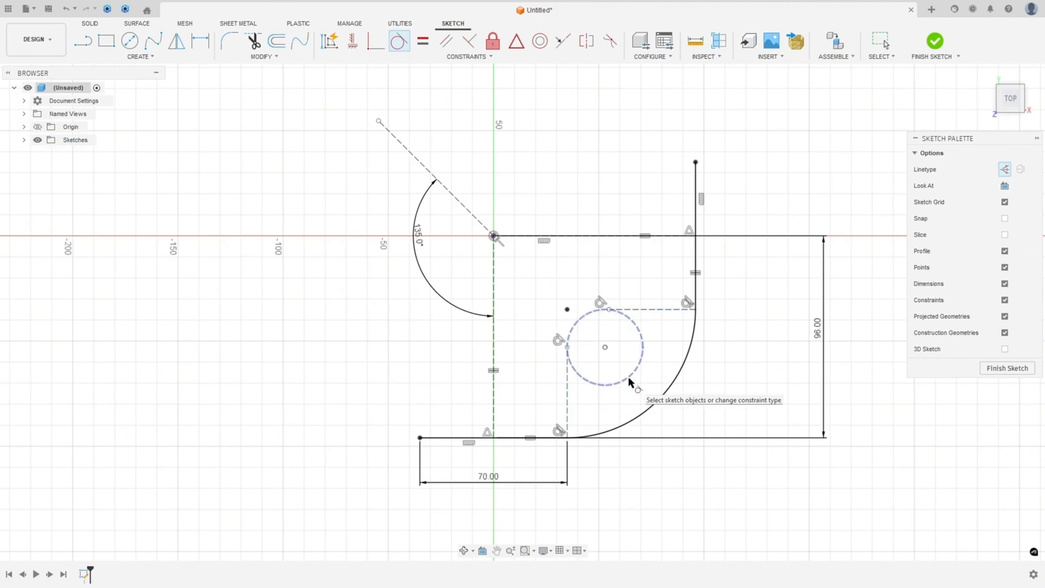
left_click(669, 386)
key("Escape")
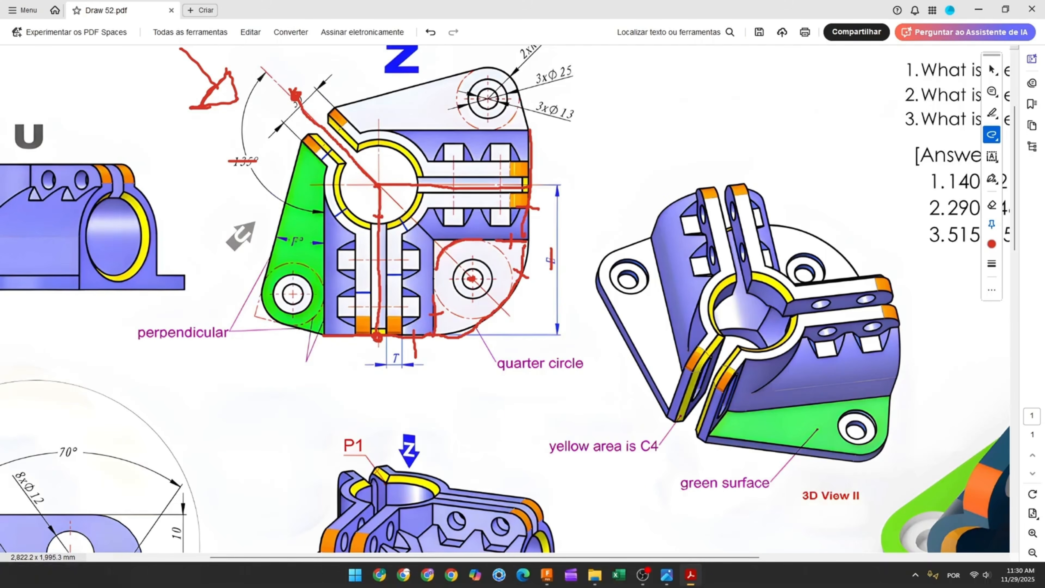
Step: Mark the green surface's vertical edge in the PDF, and in Fusion draw a vertical construction line upward from the bottom line's free end
left_click_drag(323, 336, 324, 282)
key("l")
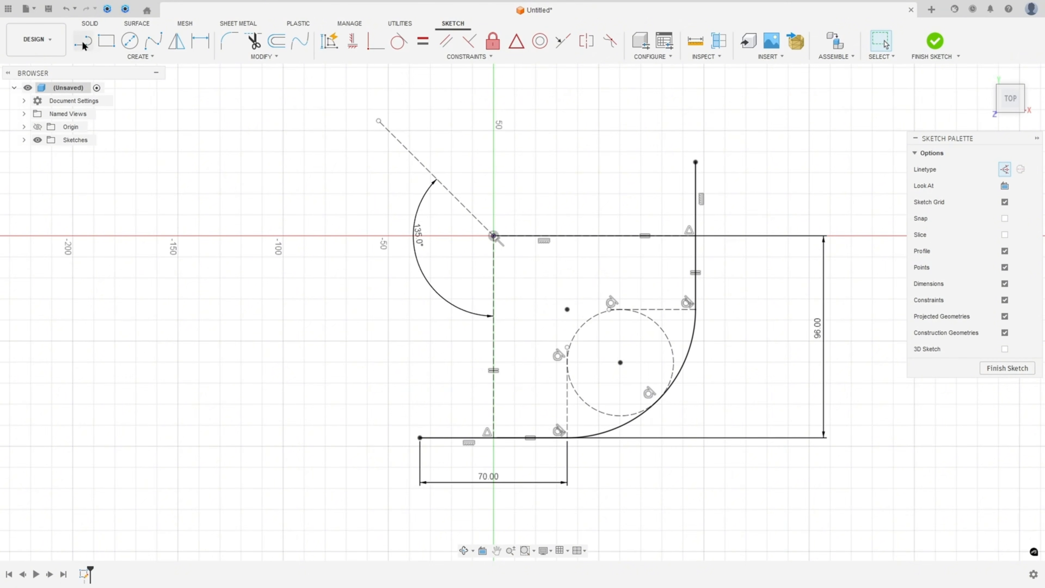
left_click(419, 438)
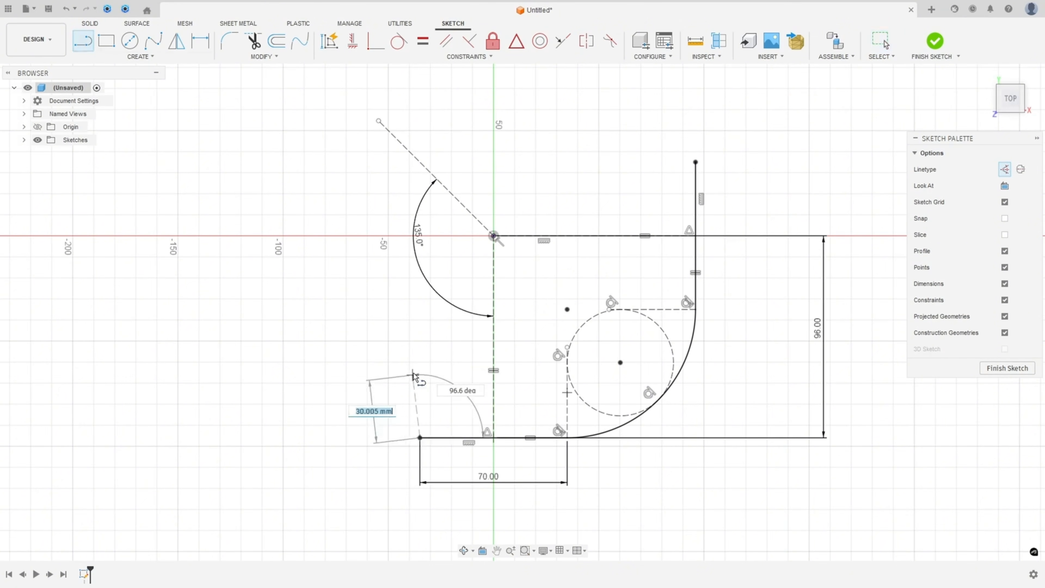
left_click(419, 353)
key("Escape")
left_click(419, 396)
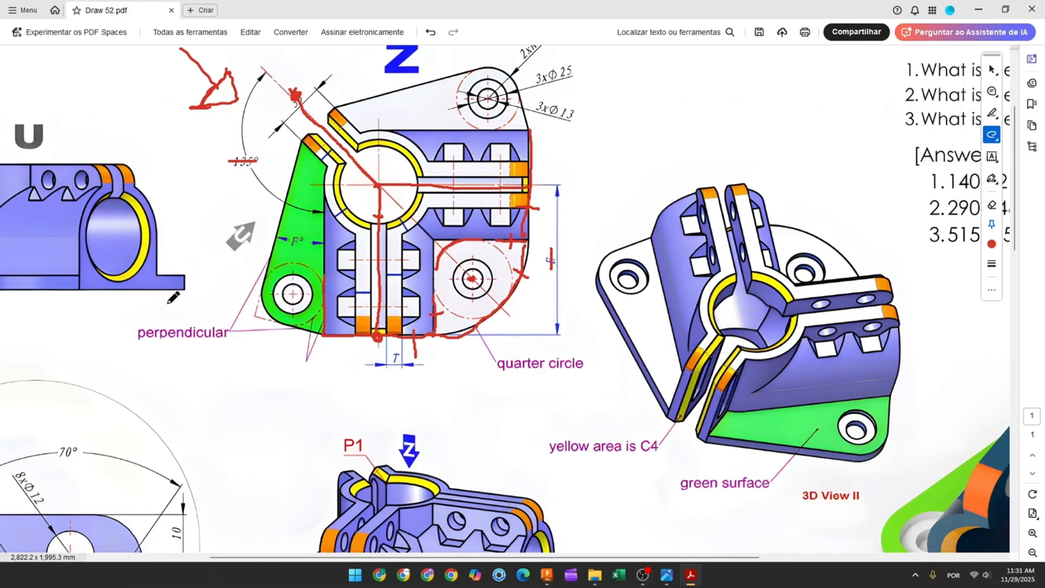
Step: Switch to the PDF drawing, trace the green surface's outer edges in red in view Z, and strike through the perpendicular note
mouse_move(319, 334)
left_mouse_down()
mouse_move(266, 319)
mouse_move(257, 276)
mouse_move(302, 144)
left_mouse_up()
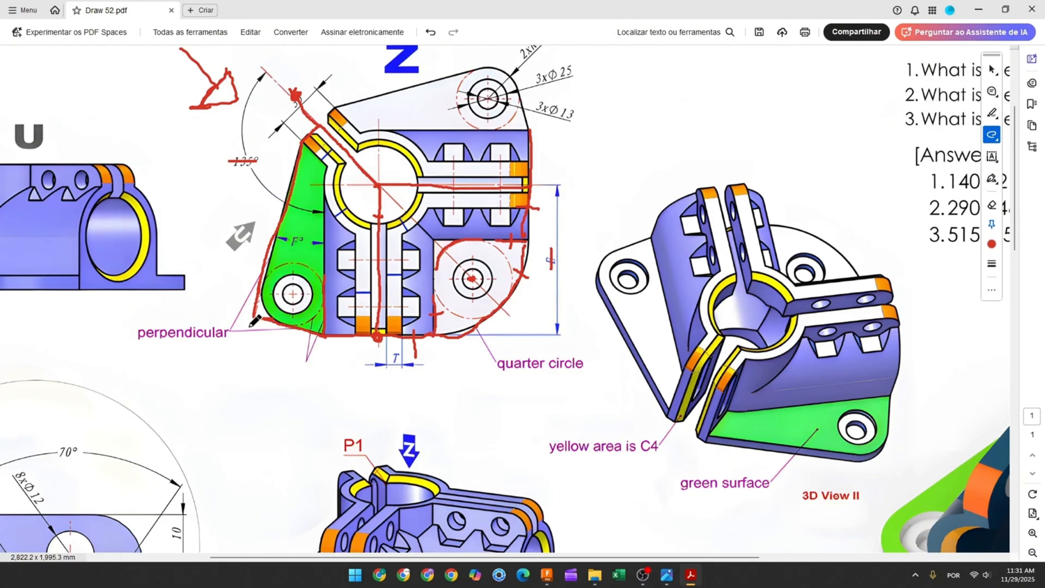
left_click_drag(136, 335, 204, 335)
left_click_drag(304, 113, 343, 148)
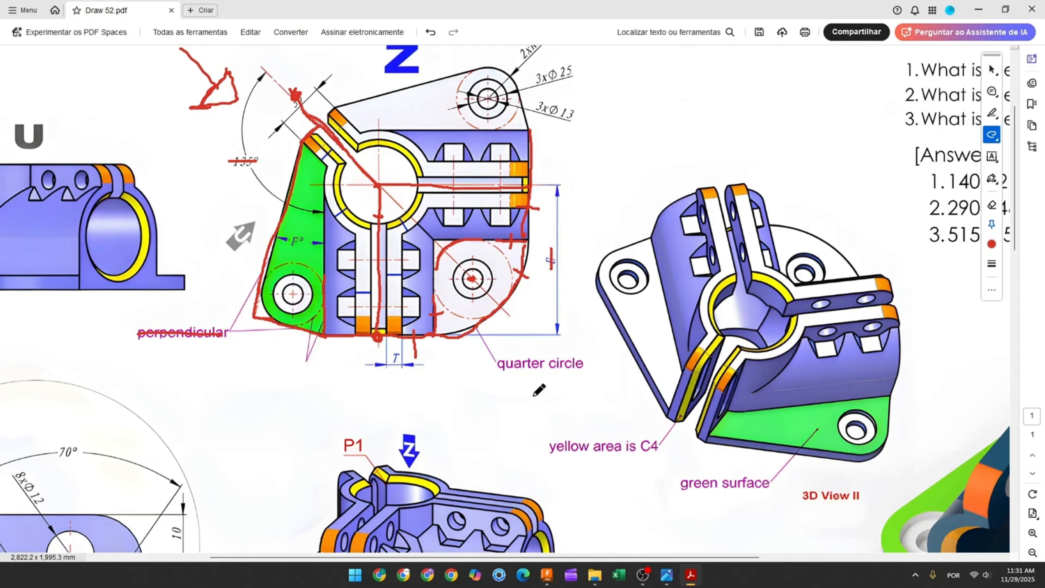
Step: In Fusion, draw connected solid lines from the bottom line's free end: a sloping edge, a long perpendicular side and a short edge perpendicular to the diagonal construction line
left_click(547, 574)
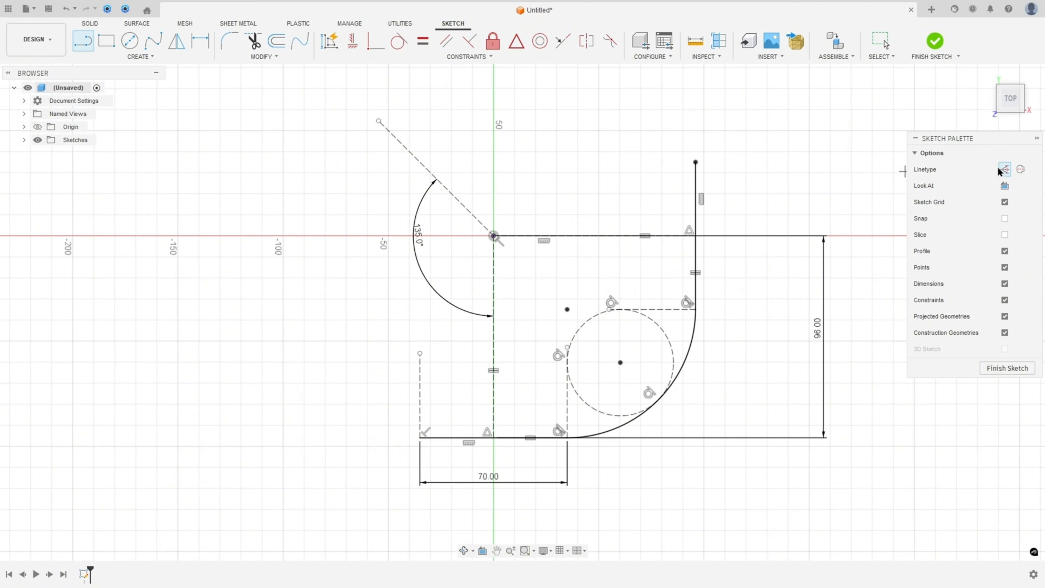
left_click(420, 437)
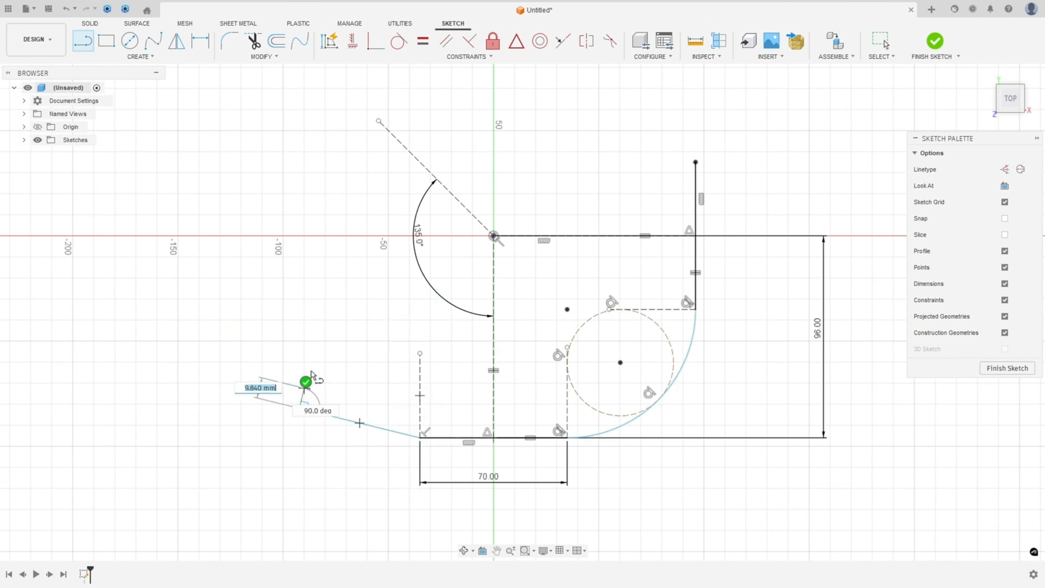
left_click(300, 407)
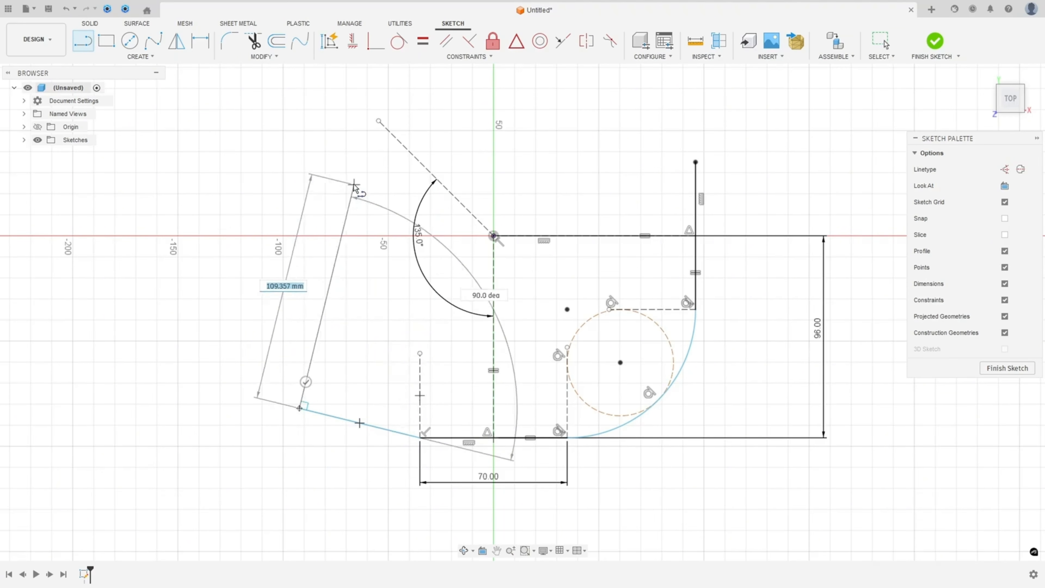
left_click(356, 178)
left_click(394, 138)
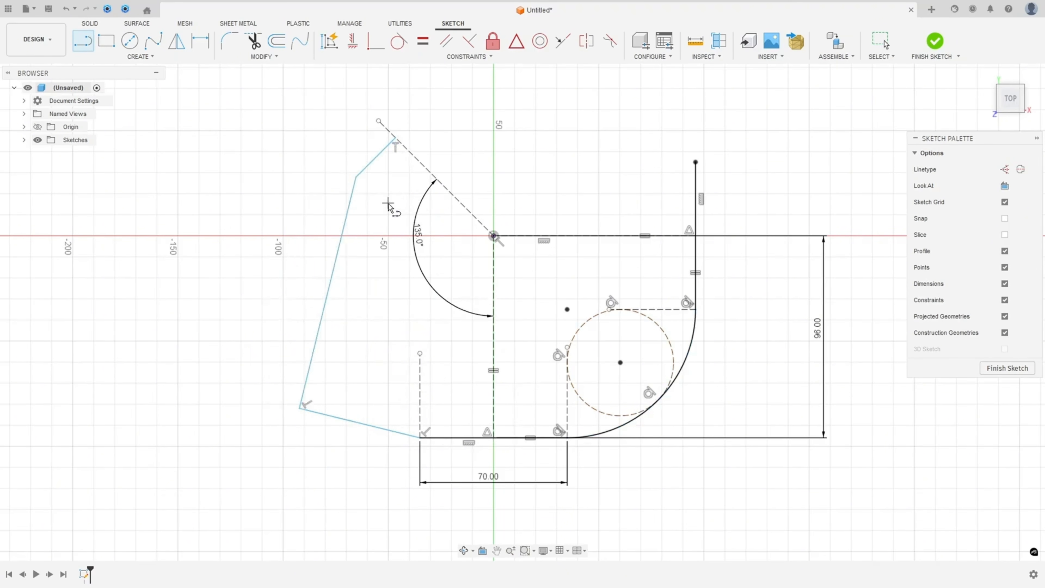
key("Escape")
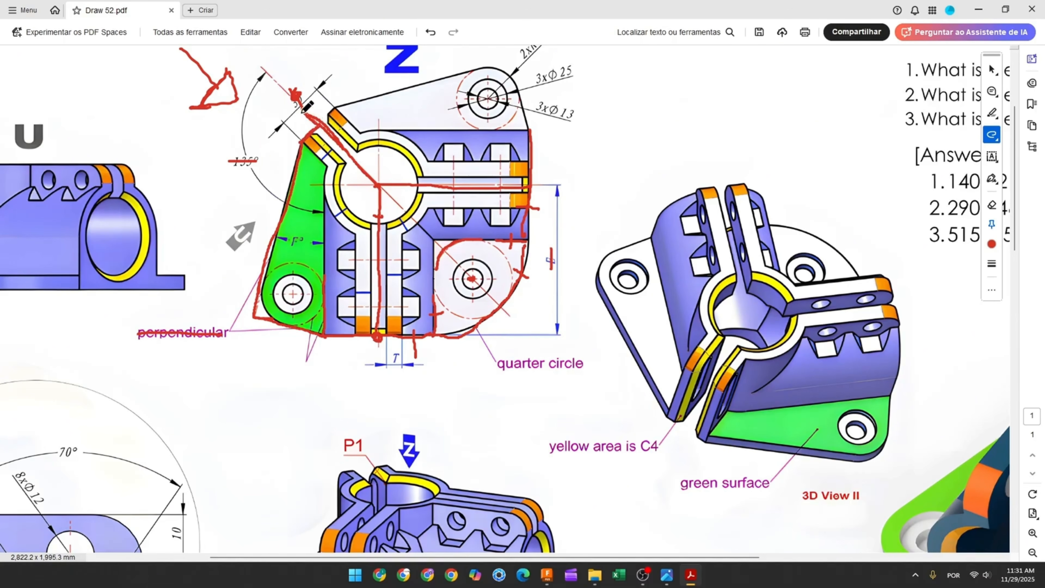
Step: Switch to the PDF drawing, undo all red pen marks on view Z, and strike through the 30 dimension
key("ctrl+z")
key("ctrl+z")
key("ctrl+z")
key("ctrl+z")
key("ctrl+z")
key("ctrl+z")
key("ctrl+z")
key("ctrl+z")
key("ctrl+z")
key("ctrl+z")
key("ctrl+z")
key("ctrl+z")
key("ctrl+z")
key("ctrl+z")
key("ctrl+z")
key("ctrl+z")
key("ctrl+z")
key("ctrl+z")
key("ctrl+z")
key("ctrl+z")
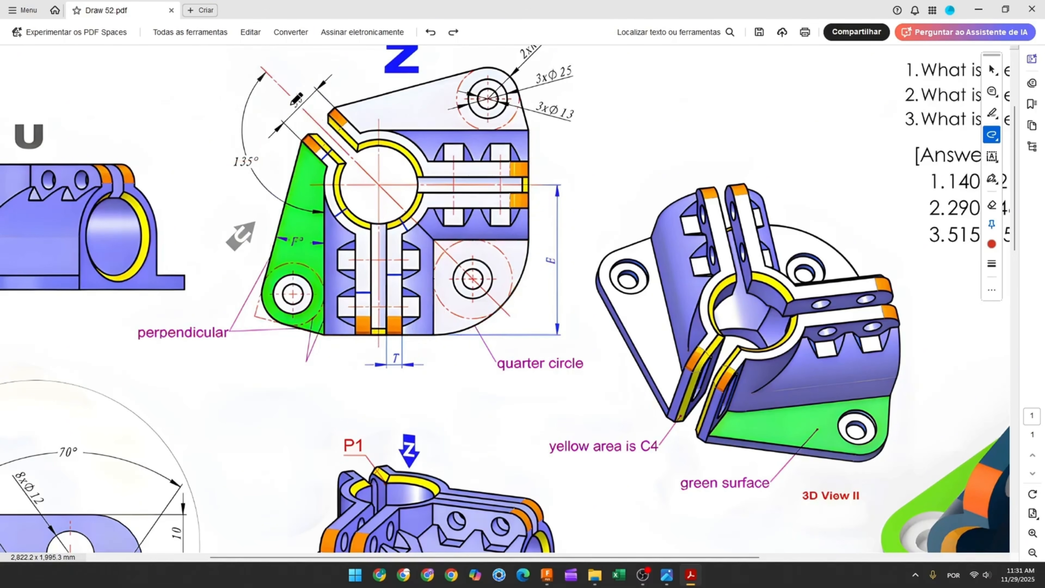
left_click_drag(286, 108, 301, 94)
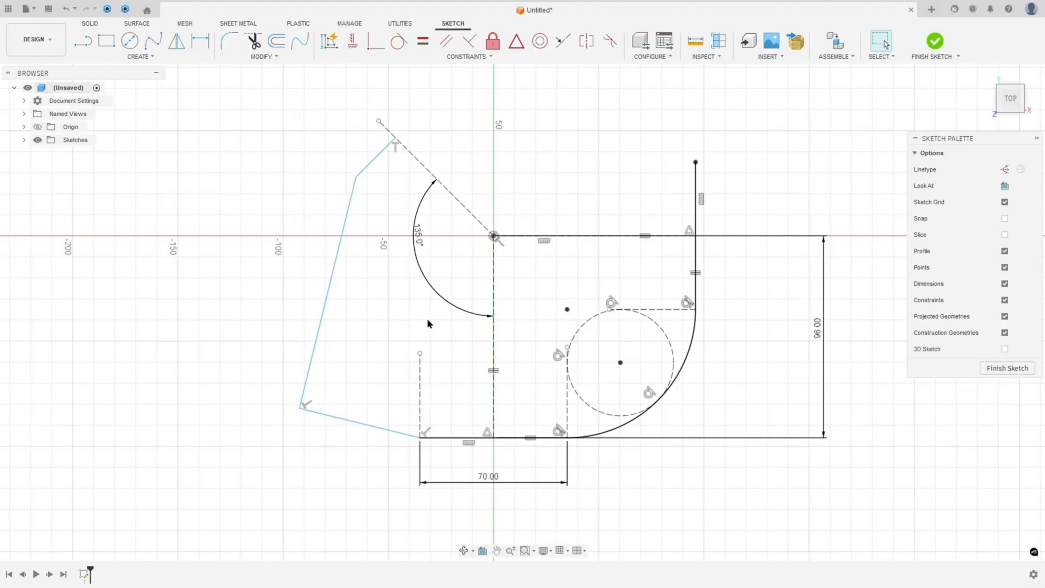
Step: Switch back to Fusion and dimension the short edge at the diagonal construction line to 15 mm
left_click(201, 41)
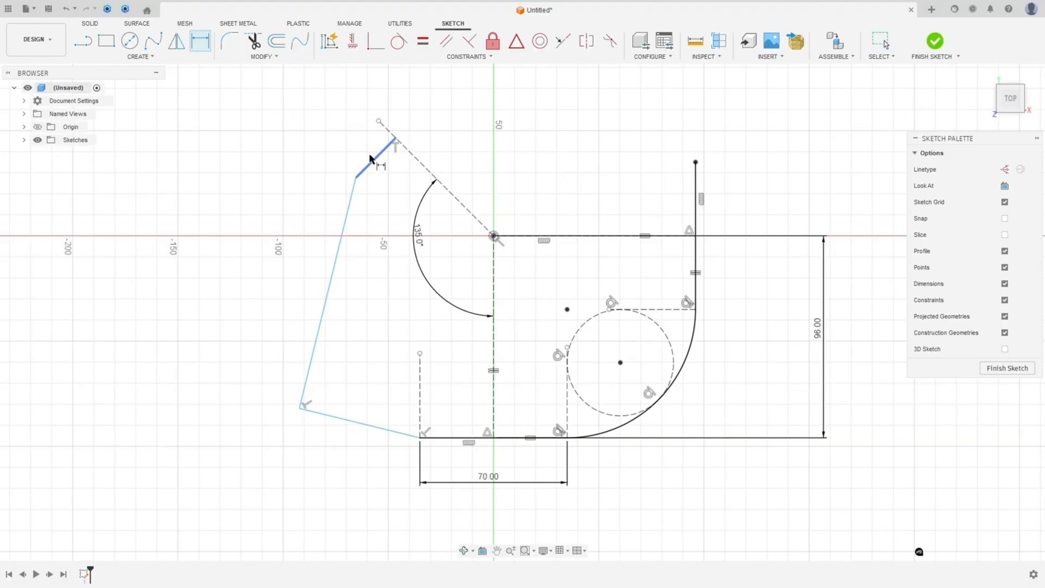
left_click(374, 160)
left_click(362, 141)
type("15")
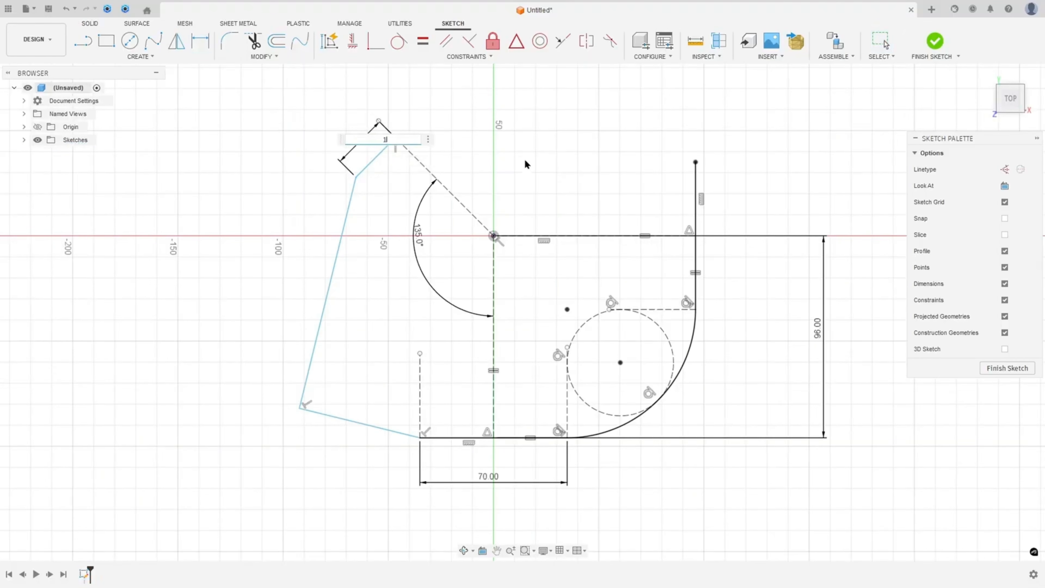
key("Return")
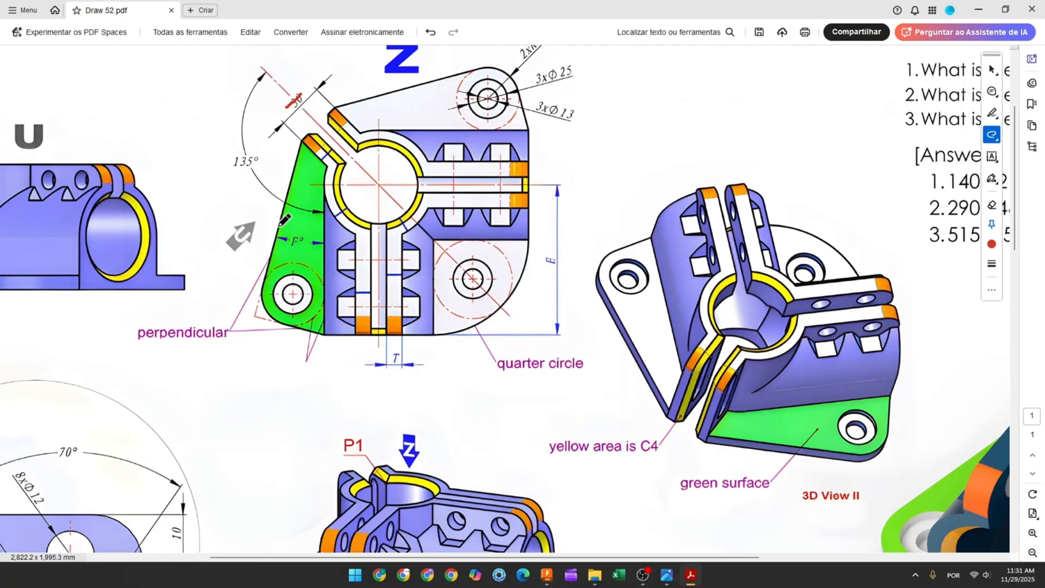
Step: Switch to the PDF drawing, mark angle F and its two edges in view Z, and look up F in the Dimensions table
mouse_move(279, 225)
left_mouse_down()
mouse_move(275, 243)
mouse_move(325, 280)
mouse_move(328, 333)
left_mouse_up()
left_click_drag(290, 240, 304, 243)
scroll(319, 315, "down", 3, "ctrl")
scroll(315, 304, "up", 2, "ctrl")
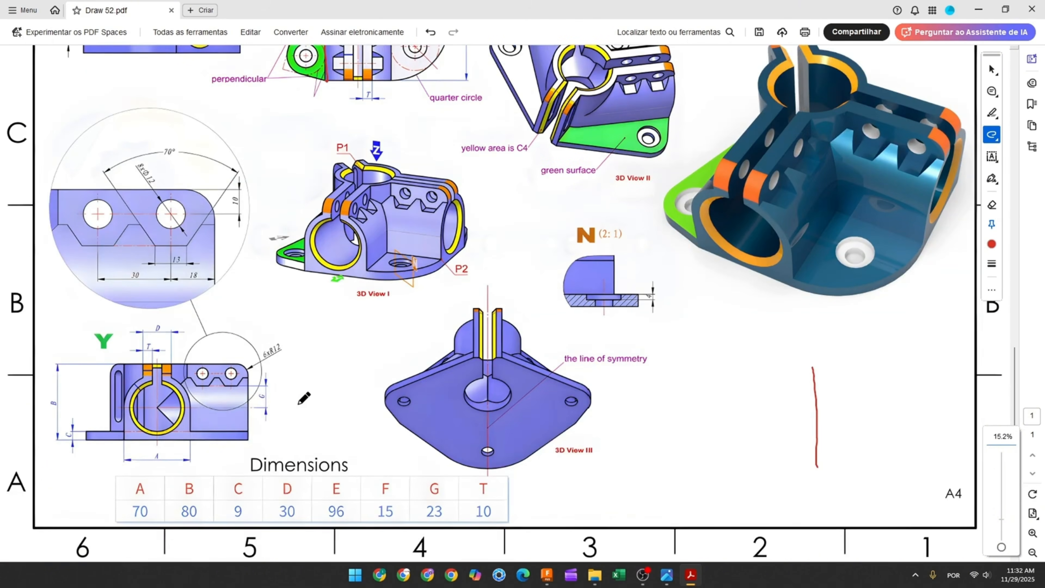
scroll(276, 321, "up", 4)
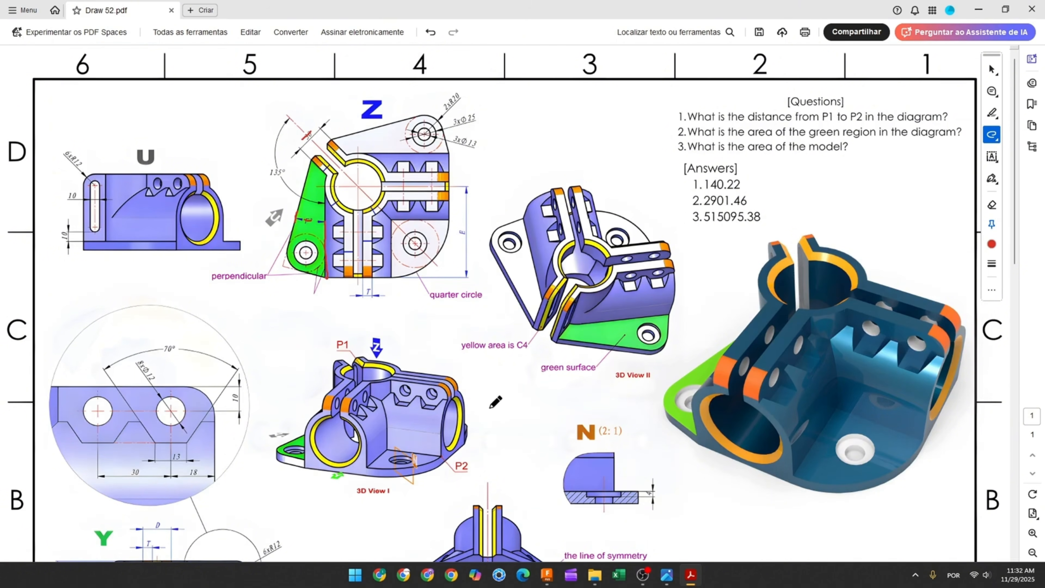
Step: Switch back to Fusion and dimension the angle between the long slanted side and the vertical construction line to 15 degrees
left_click(547, 574)
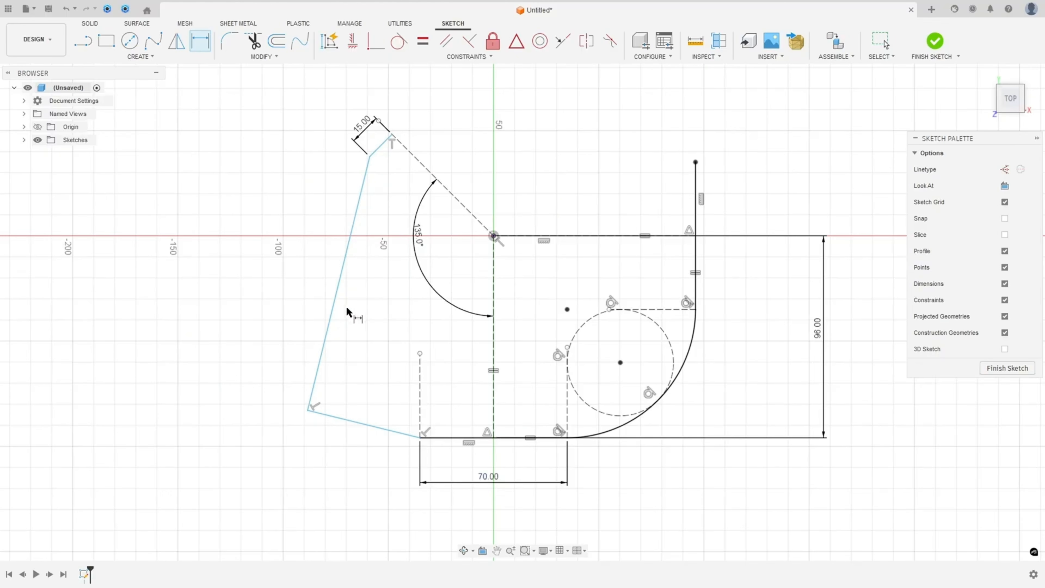
left_click(331, 326)
left_click(420, 389)
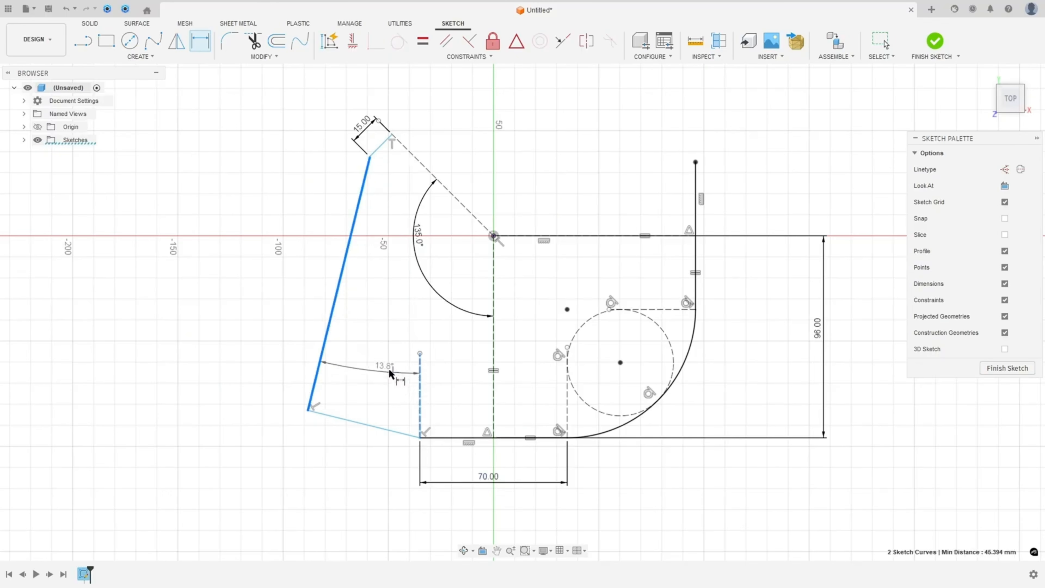
left_click(384, 289)
type("1")
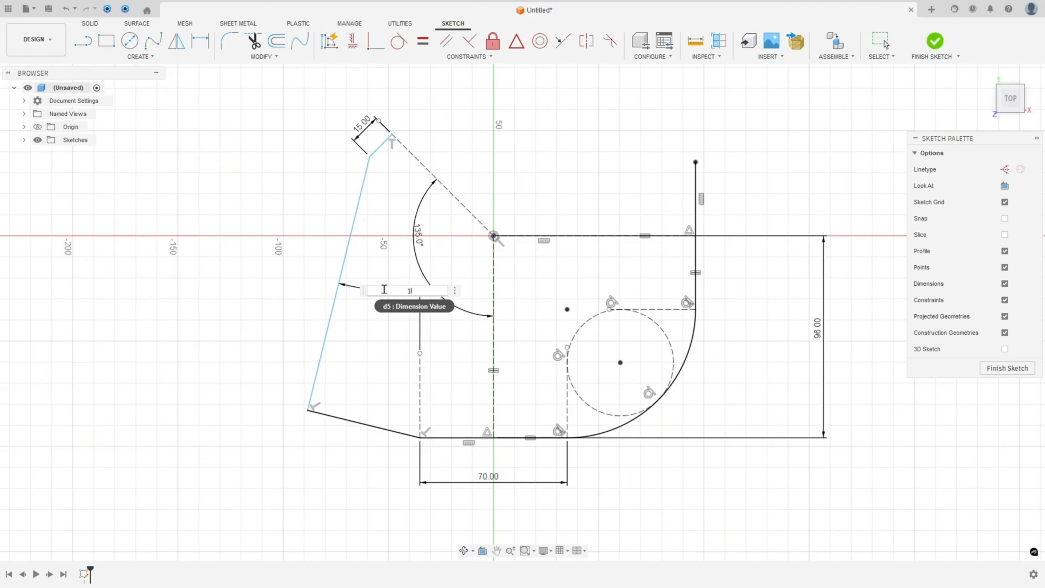
type("5")
key("Return")
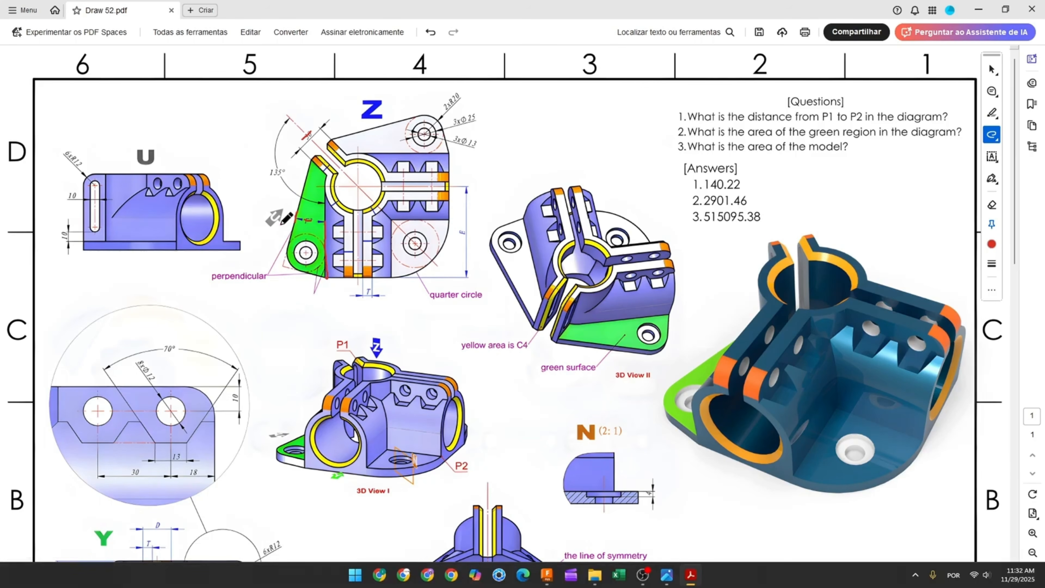
Step: Switch to the PDF drawing, trace the green surface's corner circle, mark its three tangent sides, and strike through the 2xR20 note
scroll(279, 223, "up", 2, "ctrl")
mouse_move(313, 261)
left_mouse_down()
mouse_move(354, 254)
mouse_move(372, 268)
mouse_move(379, 297)
mouse_move(352, 334)
mouse_move(300, 305)
mouse_move(317, 263)
mouse_move(337, 255)
left_mouse_up()
scroll(403, 270, "up", 2)
scroll(664, 125, "up", 3)
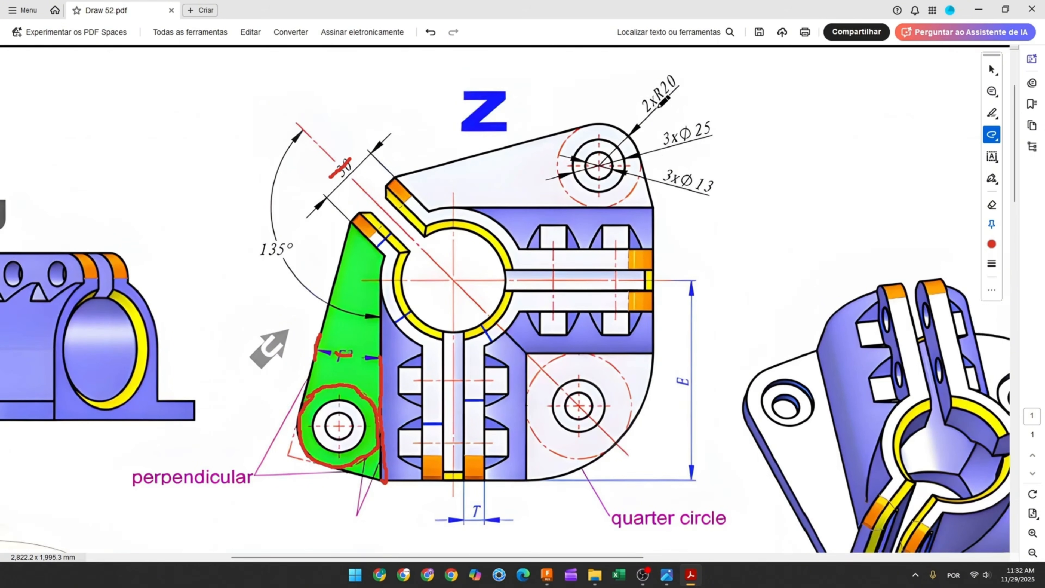
left_click_drag(653, 98, 674, 73)
left_click_drag(300, 454, 299, 469)
left_click_drag(368, 392, 389, 392)
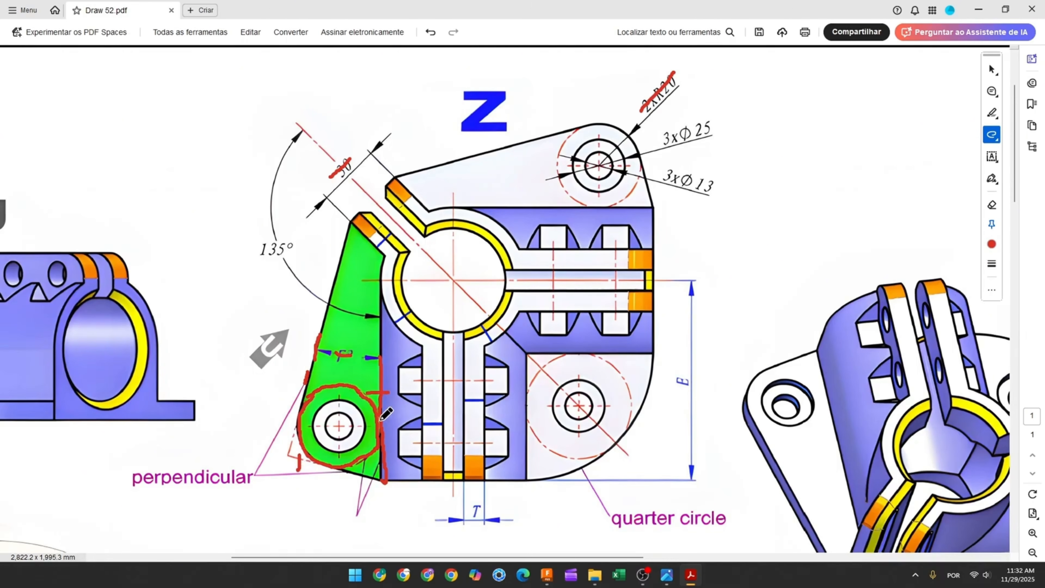
Step: Switch back to Fusion, draw a 40 mm diameter circle inside the slanted corner, and move its diameter dimension outside the outline
left_click(547, 574)
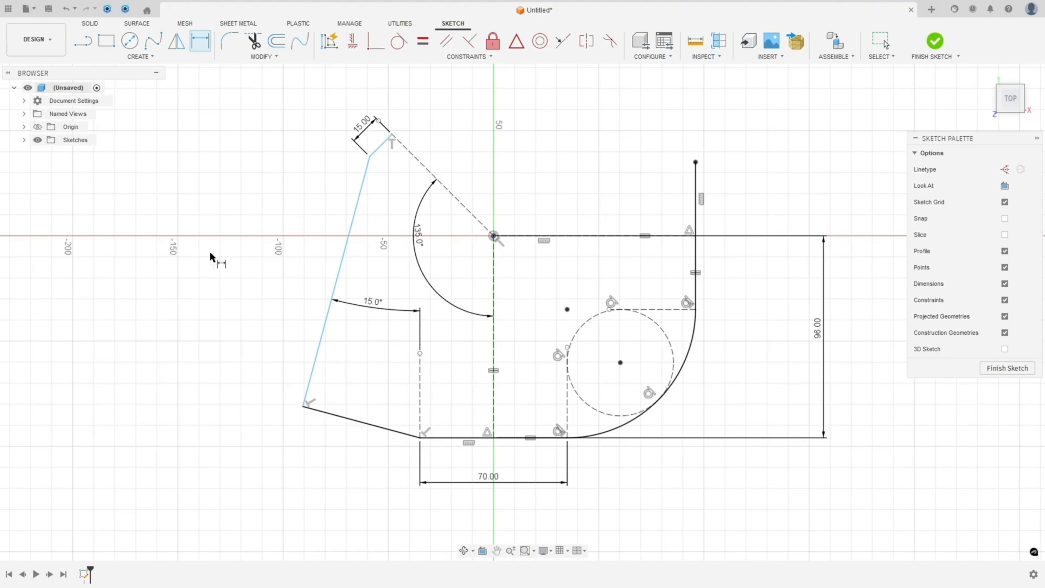
left_click(130, 40)
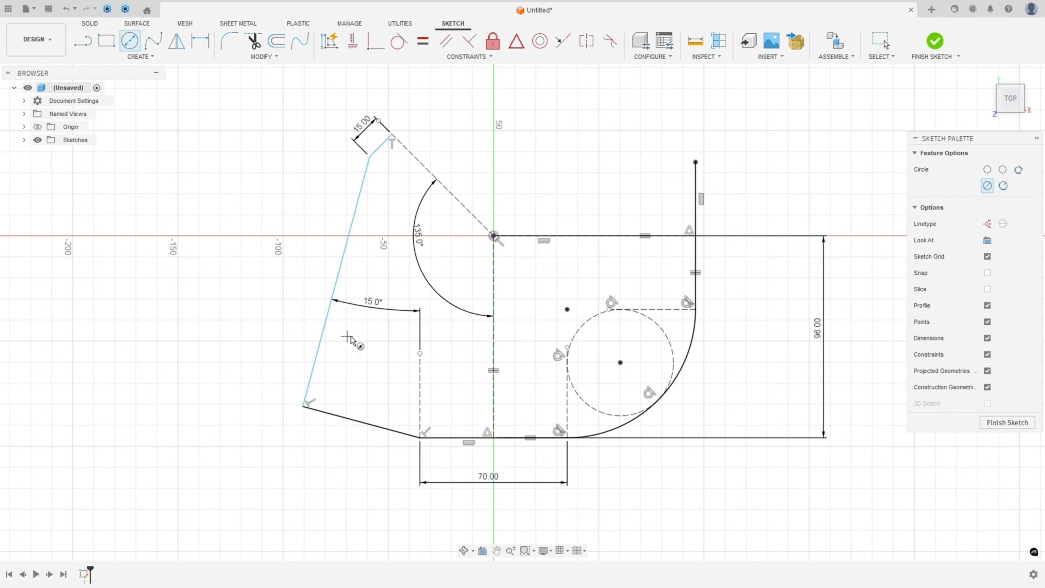
left_click(363, 373)
type("4")
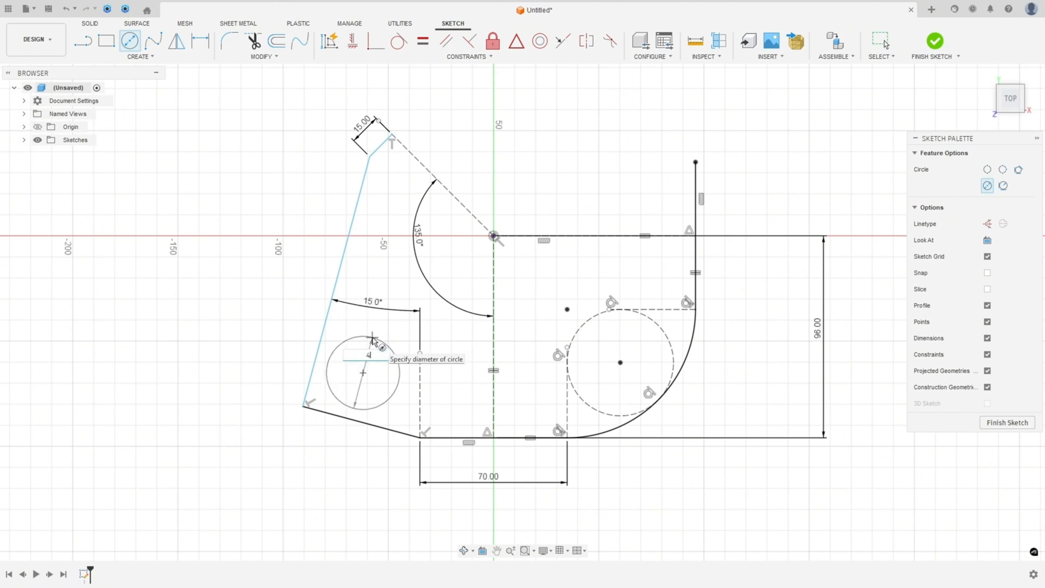
type("0")
key("Return")
key("Escape")
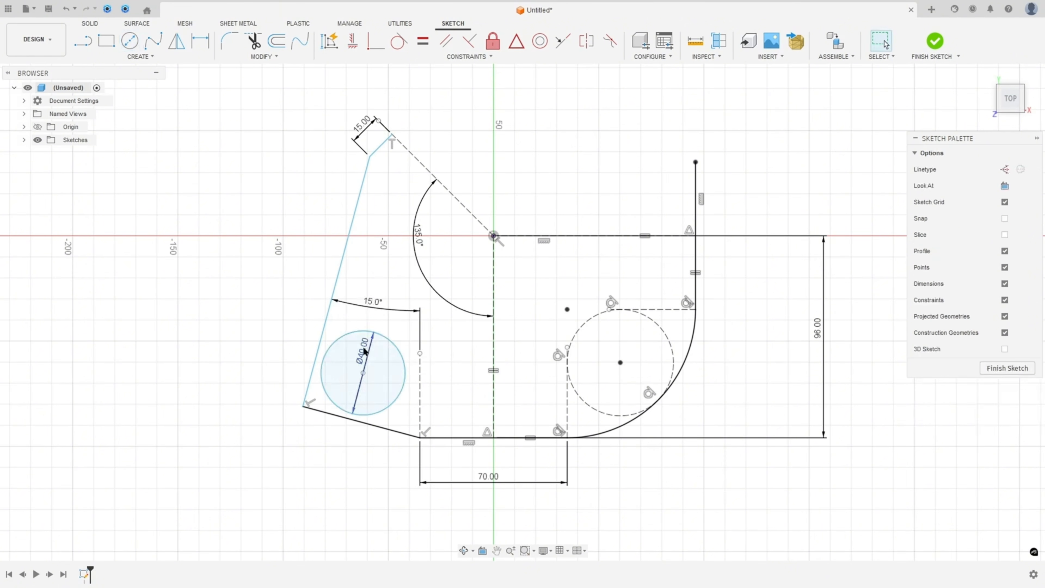
left_click_drag(365, 351, 253, 294)
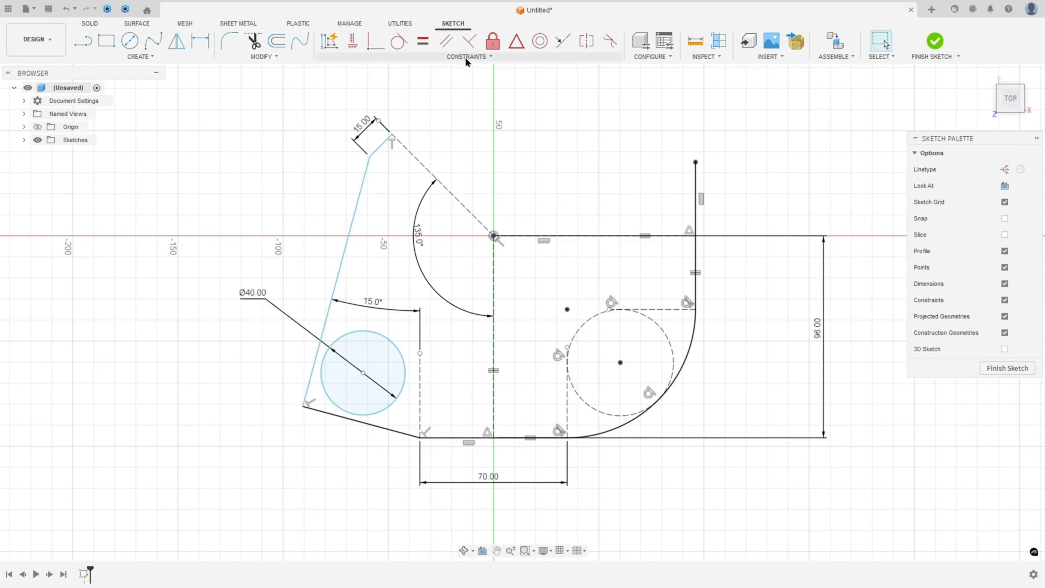
Step: Constrain the 40 mm circle tangent to the slanted side, the sloping bottom edge and the vertical construction line, and move the 15-degree dimension above it
left_click(398, 41)
left_click(342, 345)
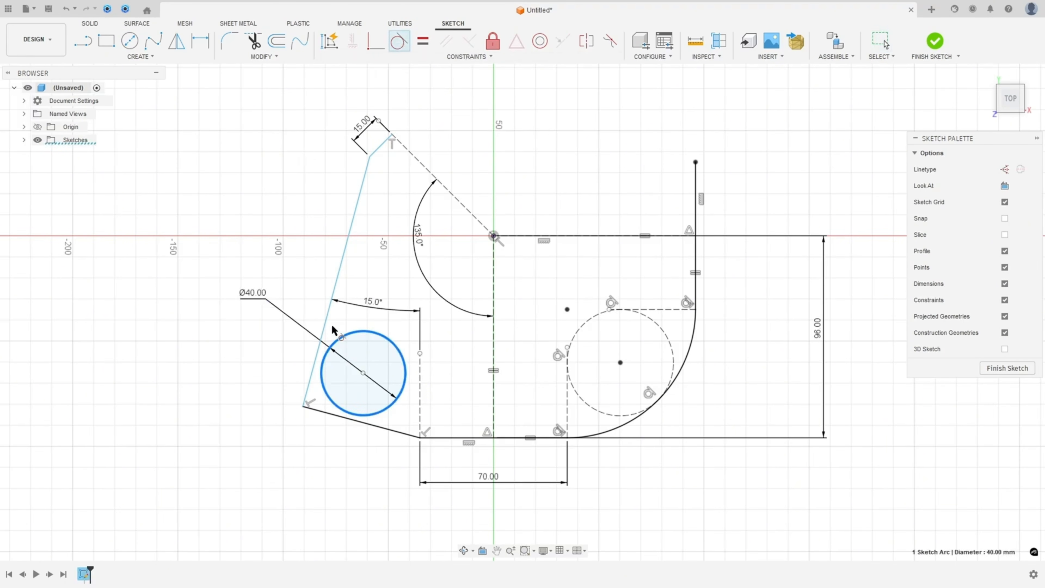
left_click(320, 344)
left_click(326, 401)
left_click(329, 413)
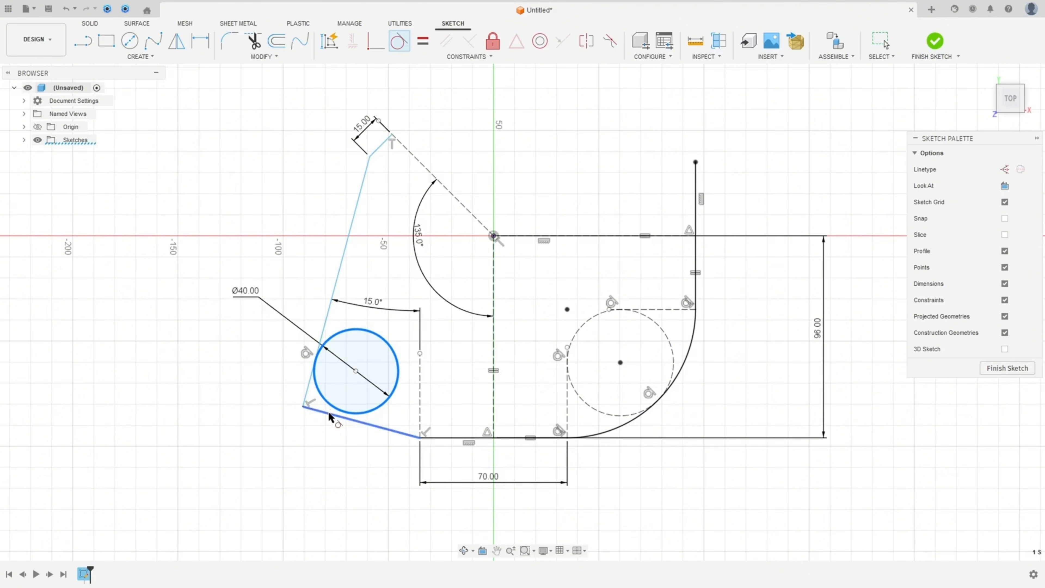
left_click(408, 392)
left_click(419, 393)
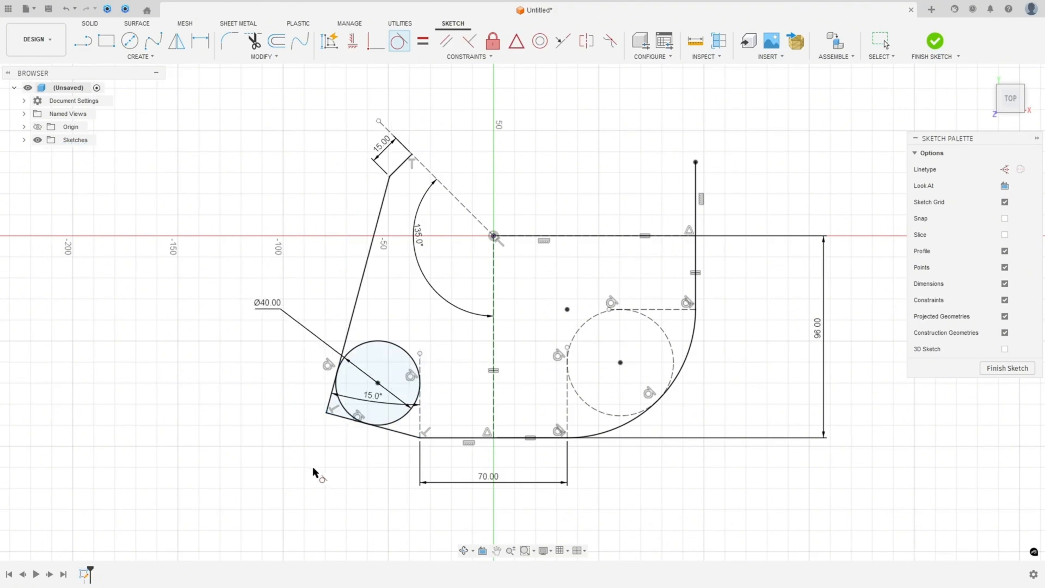
key("Escape")
left_click_drag(370, 396, 389, 303)
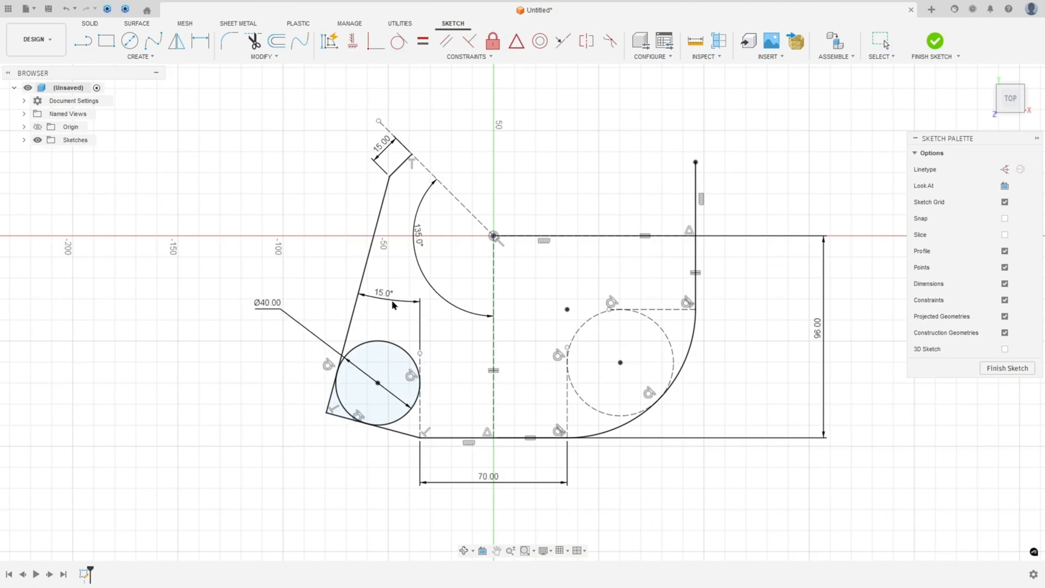
scroll(297, 416, "up", 5)
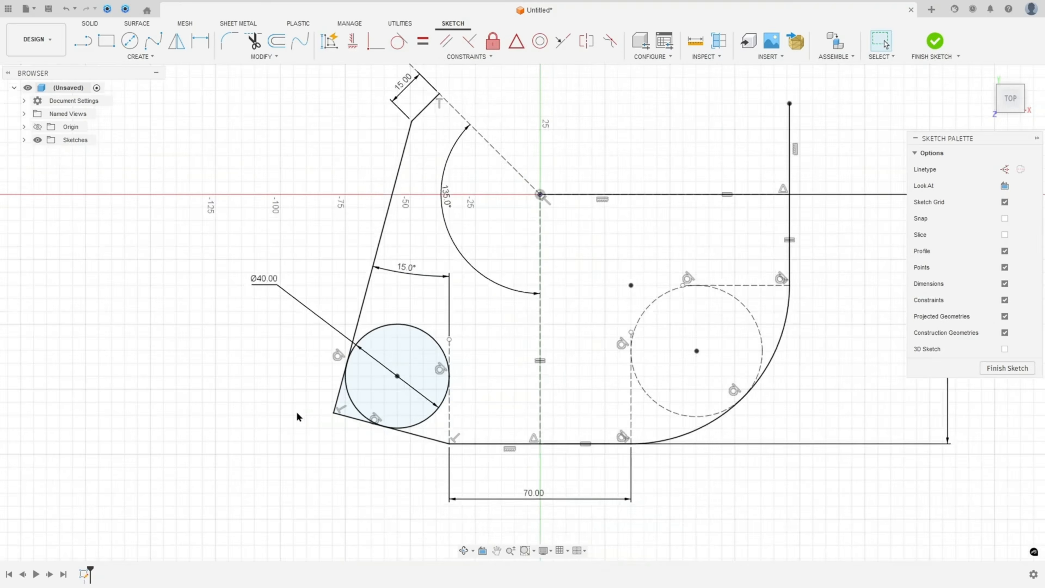
Step: Break the long slanted side, the sloping bottom edge and the 40 mm circle at their tangent points
left_click(262, 57)
left_click(247, 135)
scroll(296, 325, "up", 5)
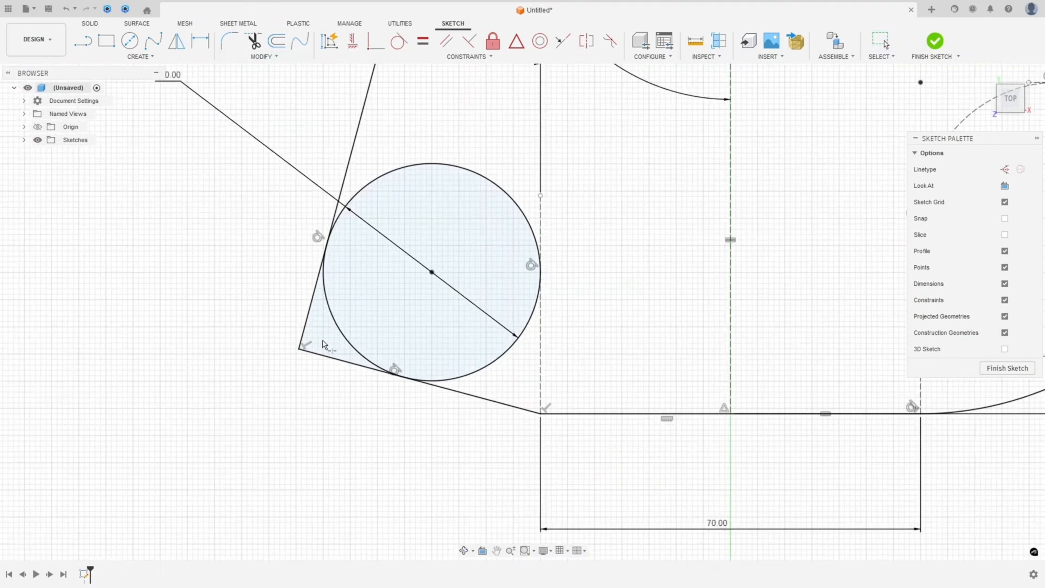
left_click(300, 333)
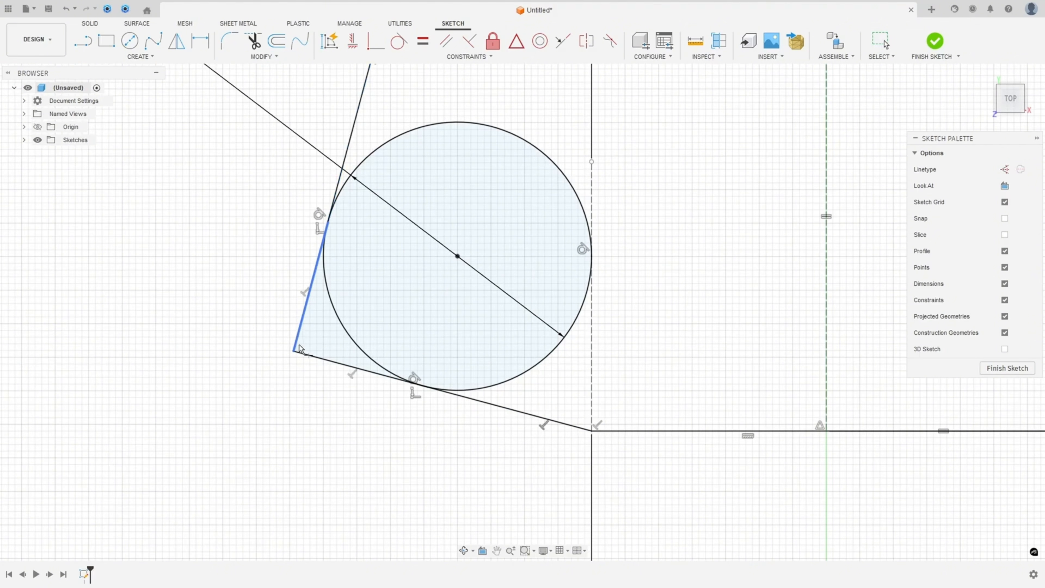
left_click(335, 316)
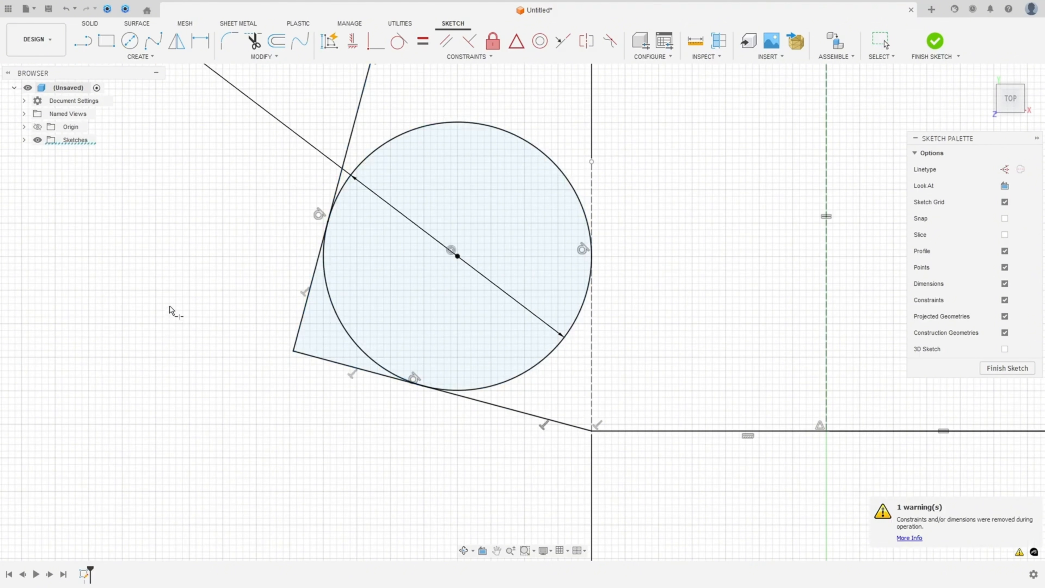
key("Escape")
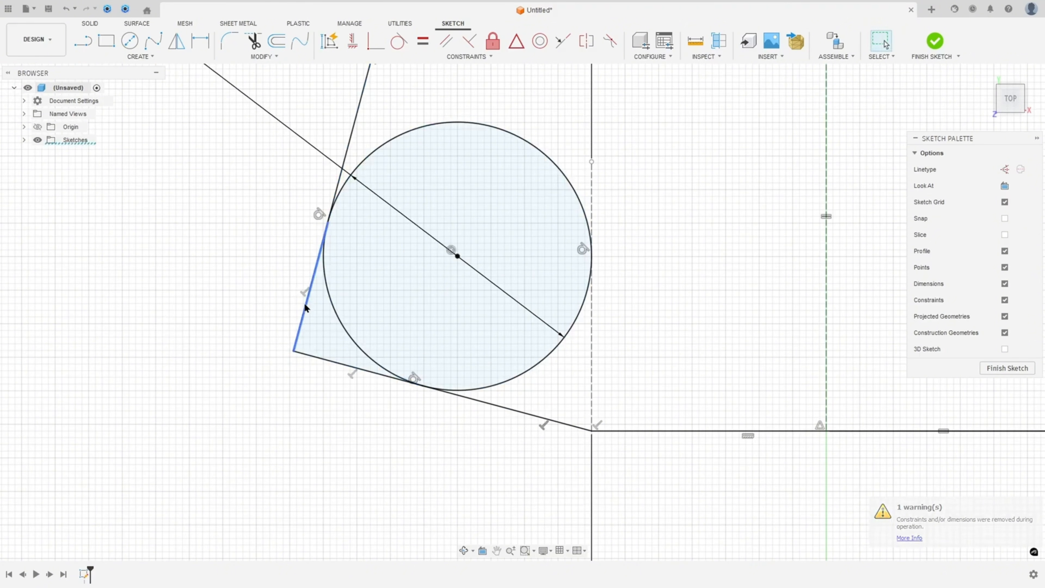
Step: Convert the two pointed corner segments and the inner arc of the 40 mm circle to construction lines, leaving the rounded corner solid
left_click(306, 303)
left_click(312, 356, "shift")
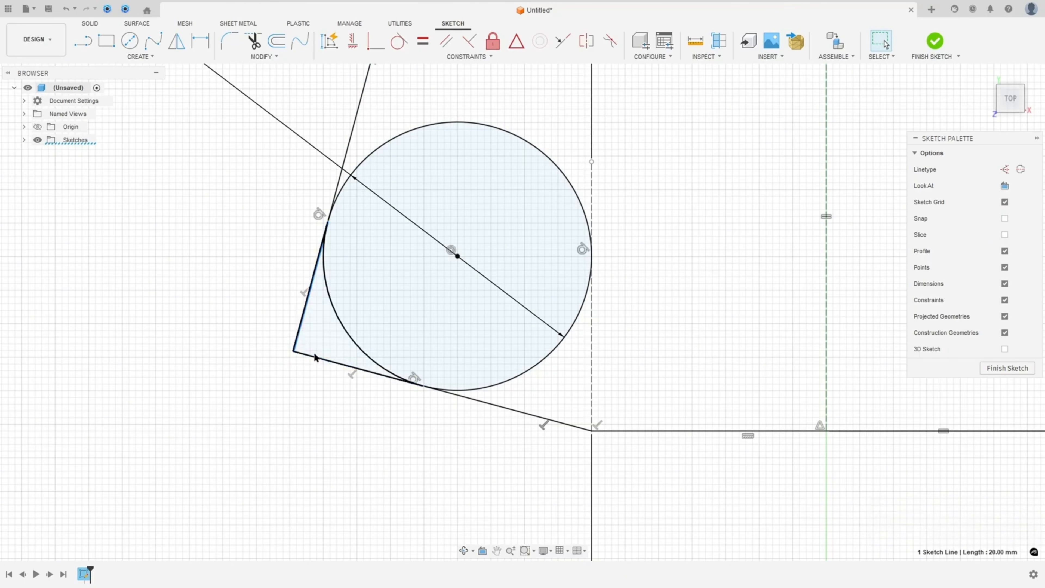
left_click(313, 361, "shift")
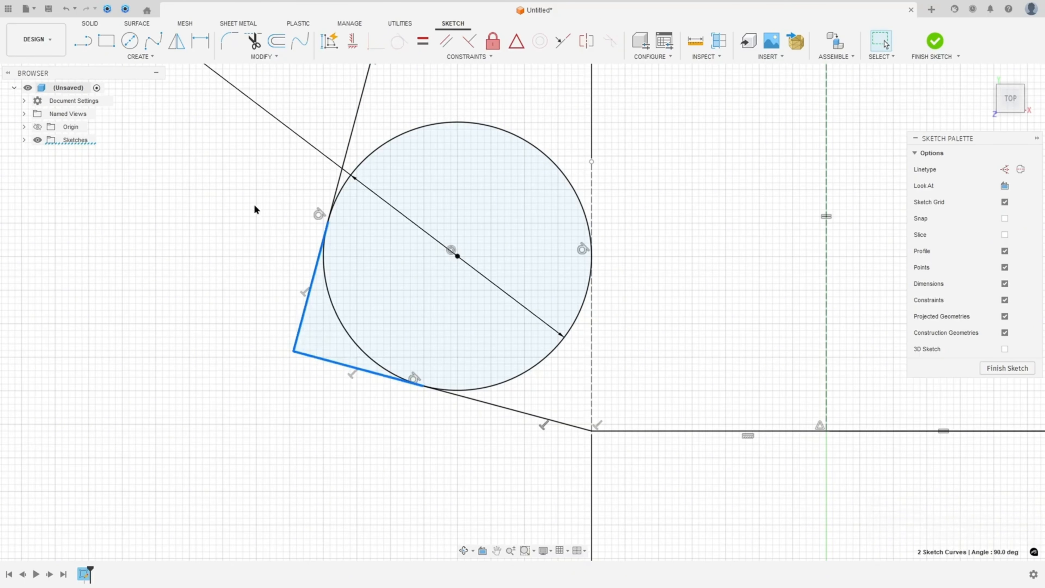
left_click(1004, 169)
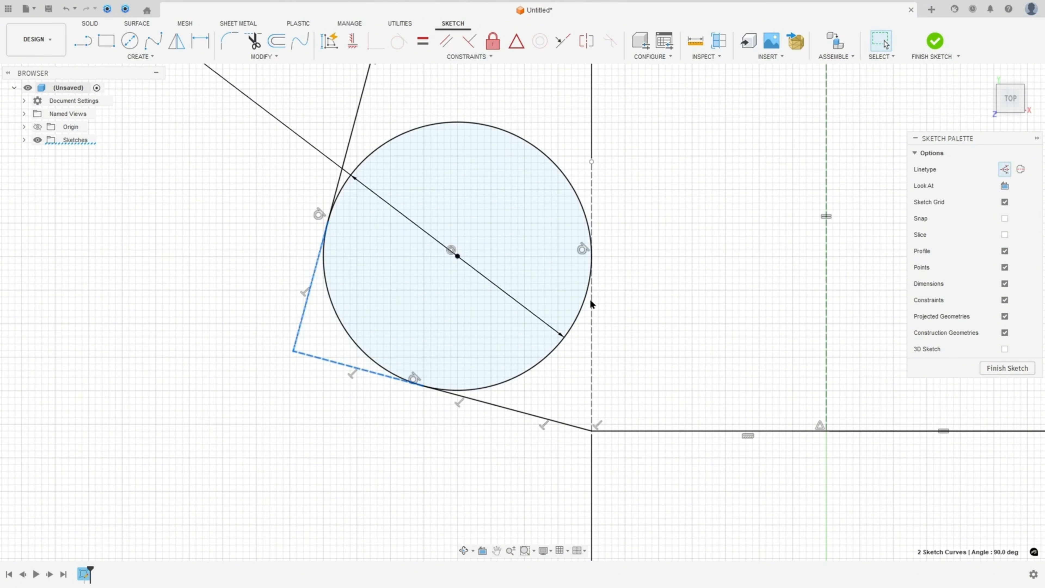
left_click(497, 127)
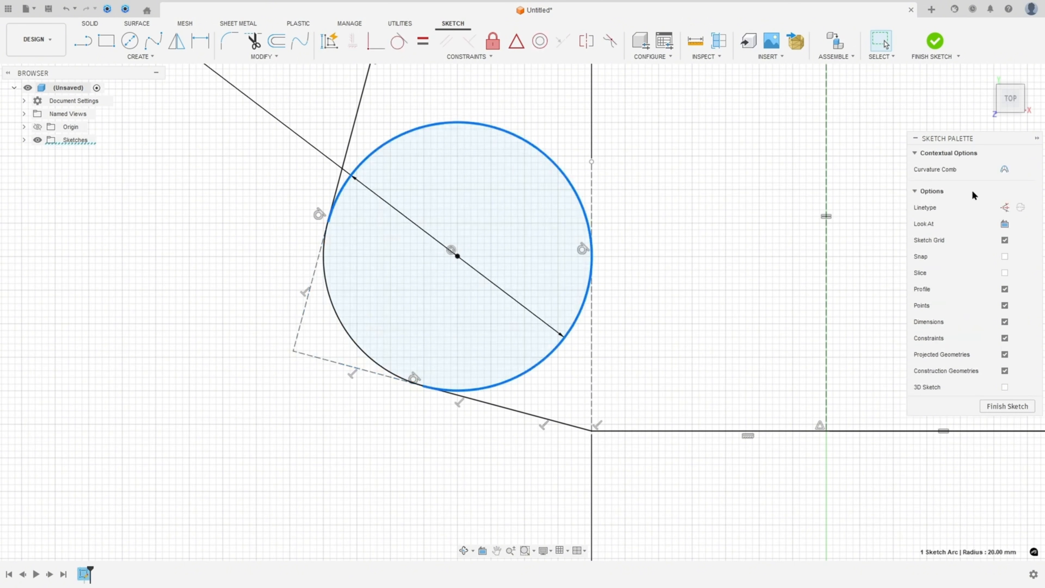
left_click(1005, 206)
left_click(286, 455)
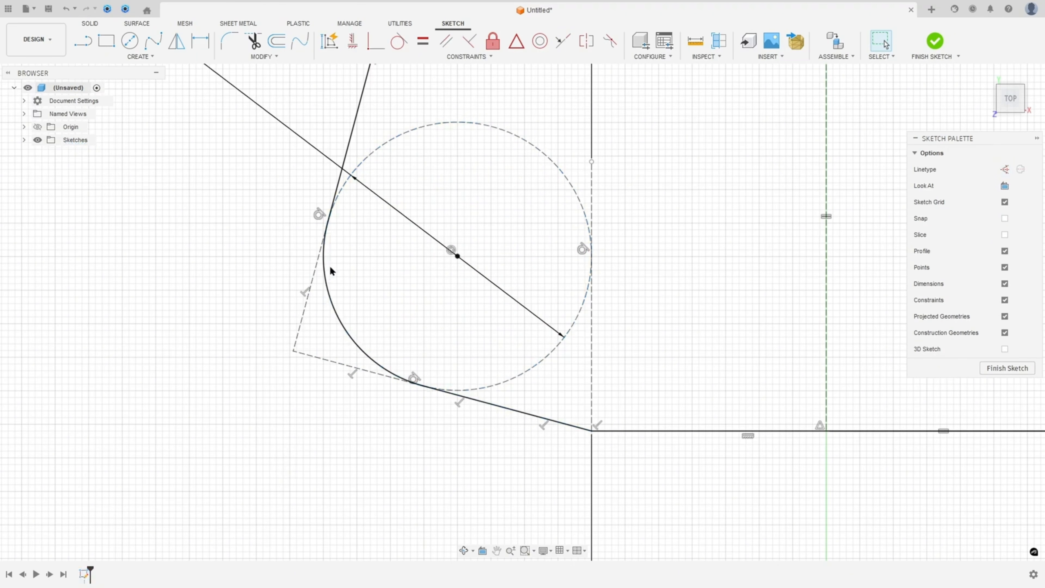
Step: Mirror the 15 mm edge, slanted side, corner arc and sloping bottom edge about the diagonal 135-degree construction line
scroll(279, 350, "down", 5)
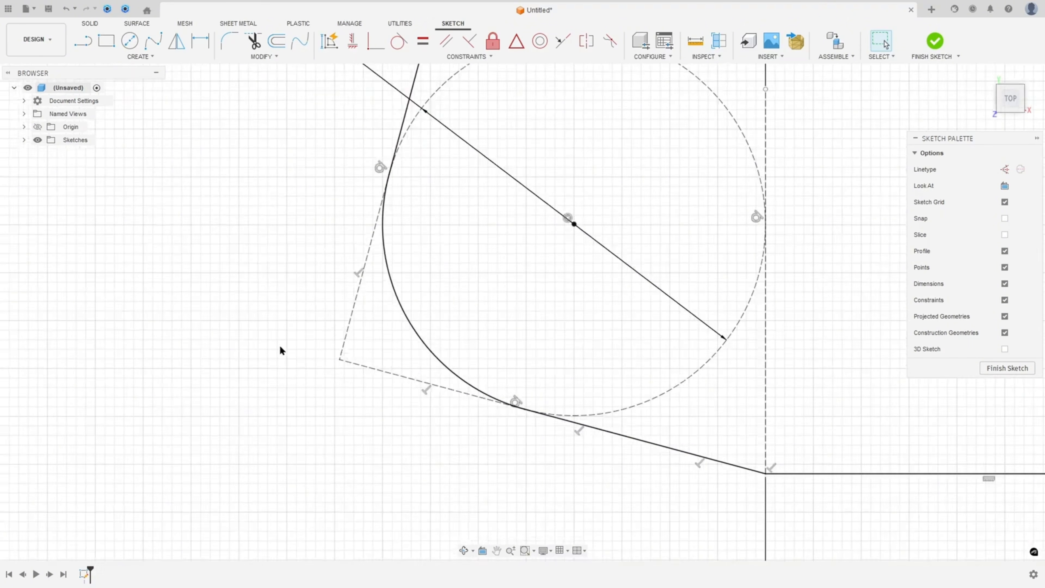
scroll(337, 362, "down", 4)
mouse_move(543, 230)
middle_mouse_down()
mouse_move(517, 274)
mouse_move(482, 287)
mouse_move(471, 309)
middle_mouse_up()
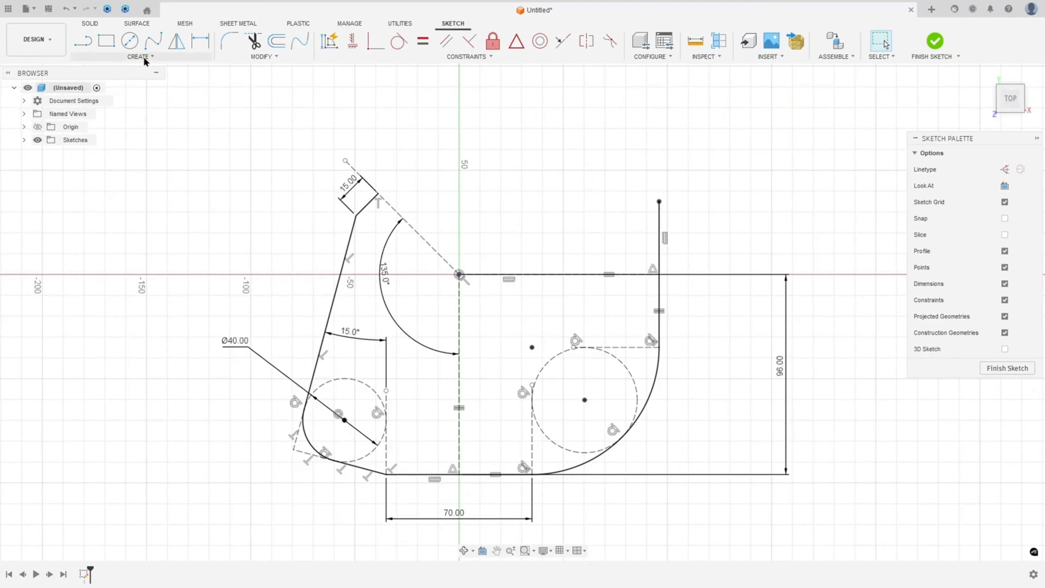
left_click(176, 41)
scroll(371, 206, "up", 4)
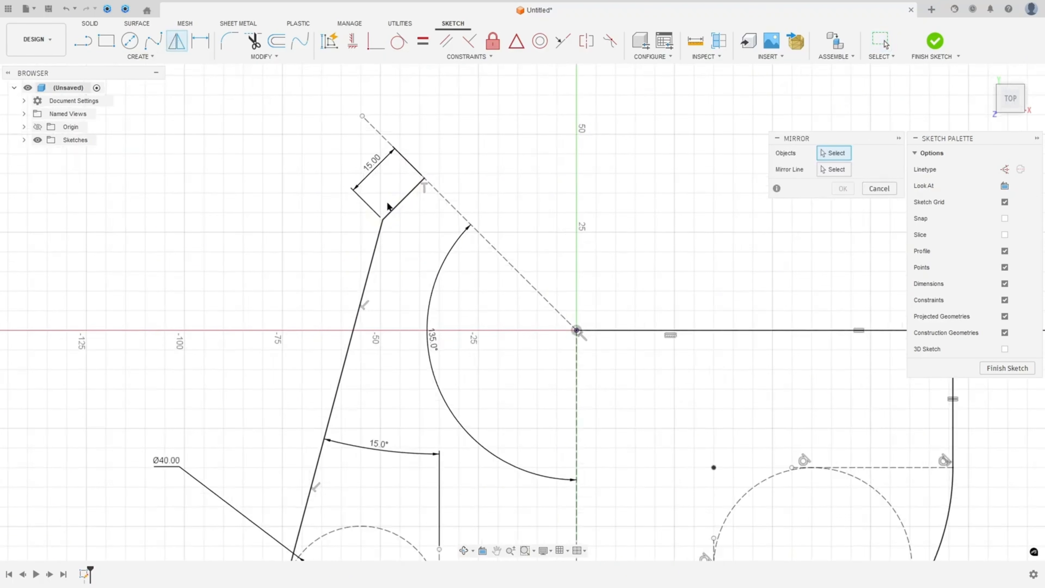
left_click(405, 205)
scroll(405, 205, "down", 3)
middle_click_drag(366, 367, 281, 202)
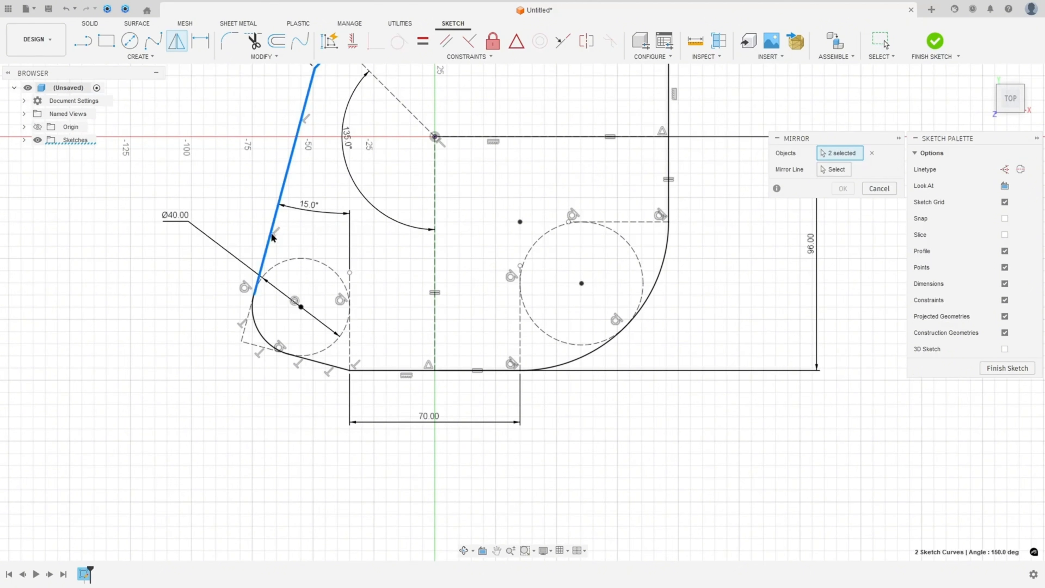
left_click(264, 337)
left_click(317, 366)
left_click(316, 364)
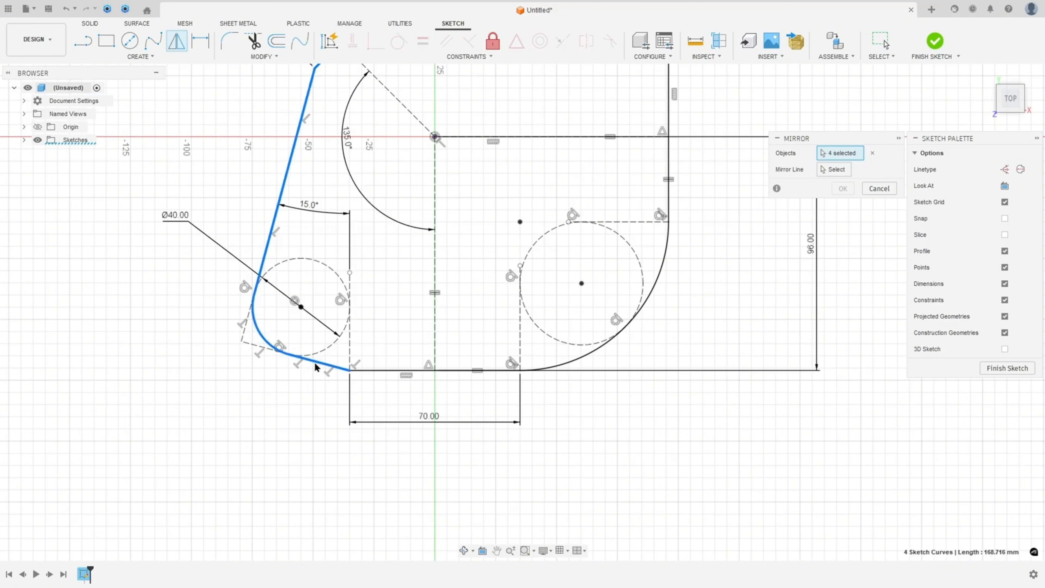
middle_click_drag(476, 222, 451, 303)
left_click(833, 170)
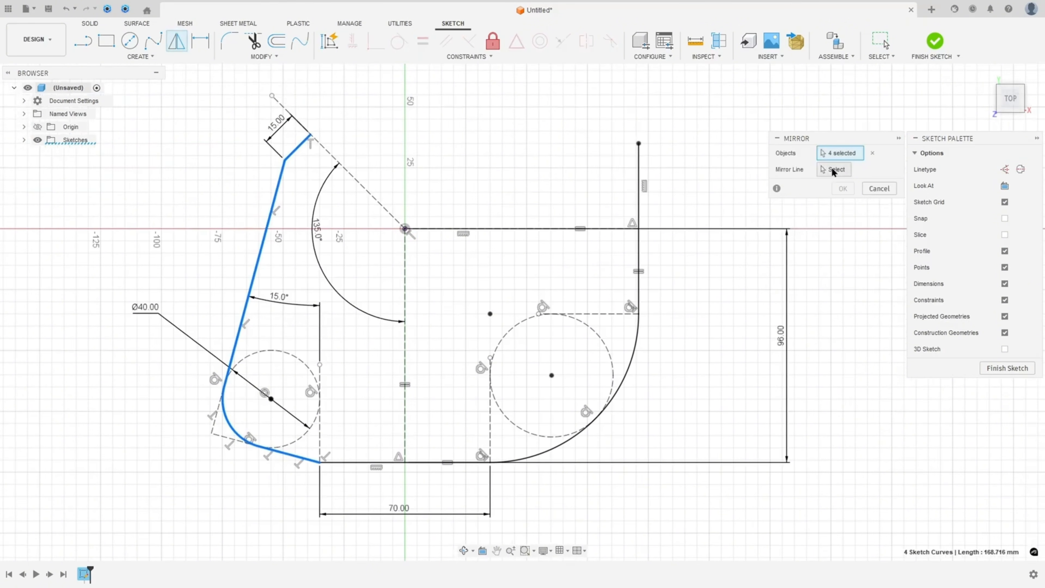
left_click(366, 191)
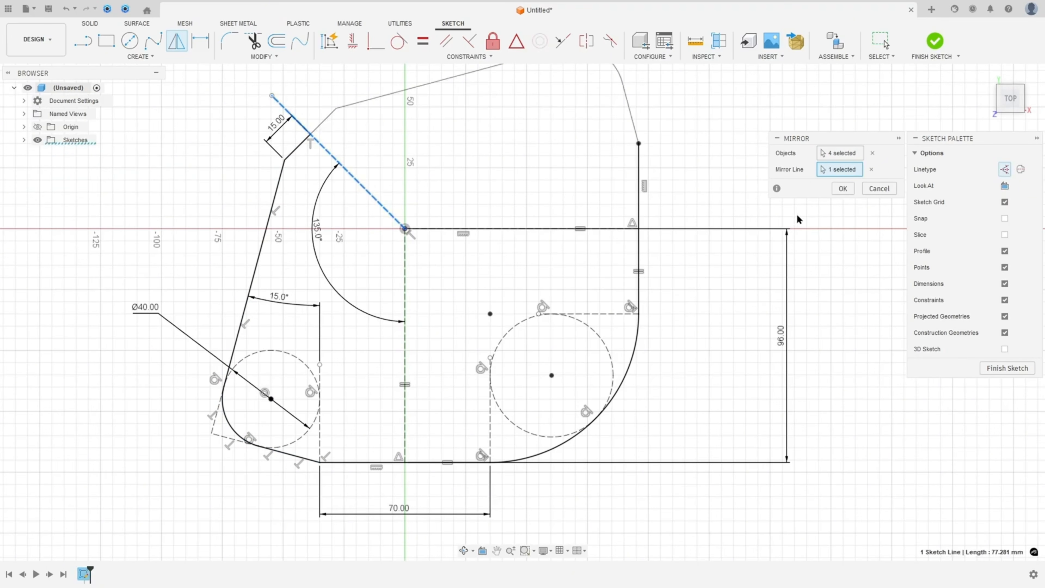
middle_click_drag(652, 173, 638, 232)
left_click(843, 188)
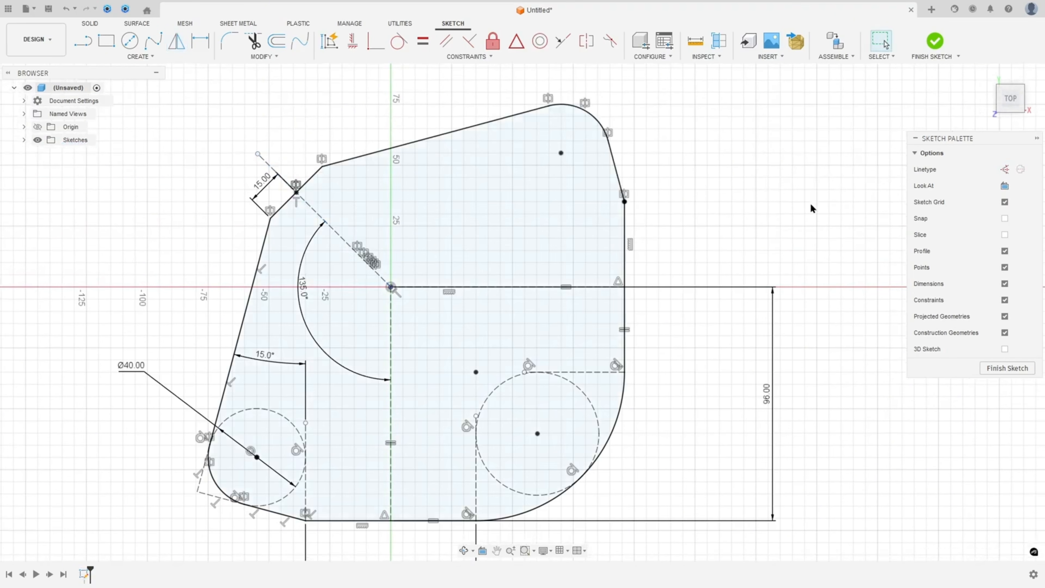
Step: Finish the base outline sketch, restore the home view, and switch to the Draw 52.pdf drawing
mouse_move(759, 221)
middle_mouse_down()
mouse_move(793, 159)
mouse_move(782, 220)
mouse_move(746, 243)
middle_mouse_up()
scroll(747, 243, "down", 3)
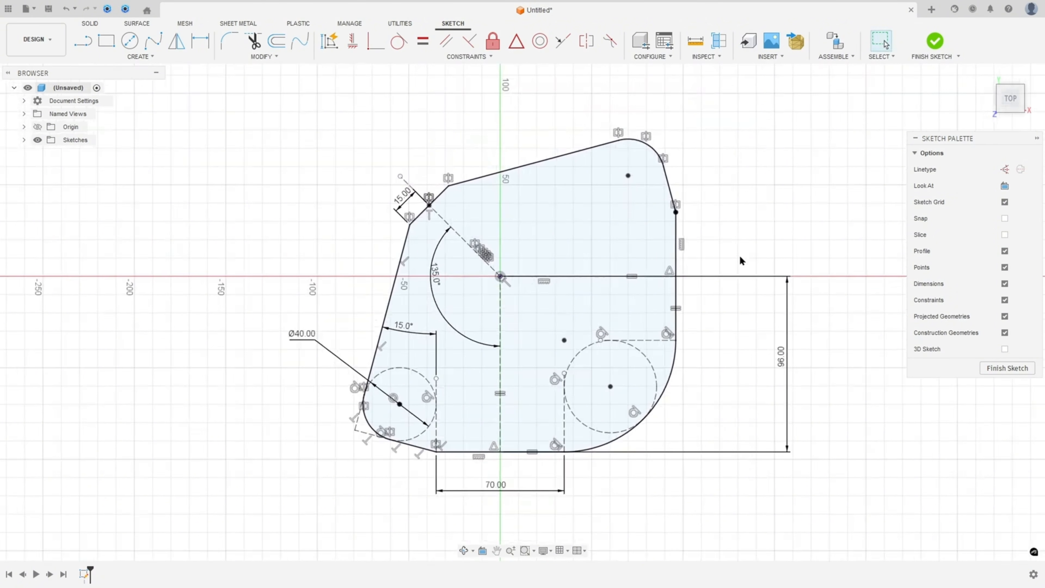
left_click(934, 41)
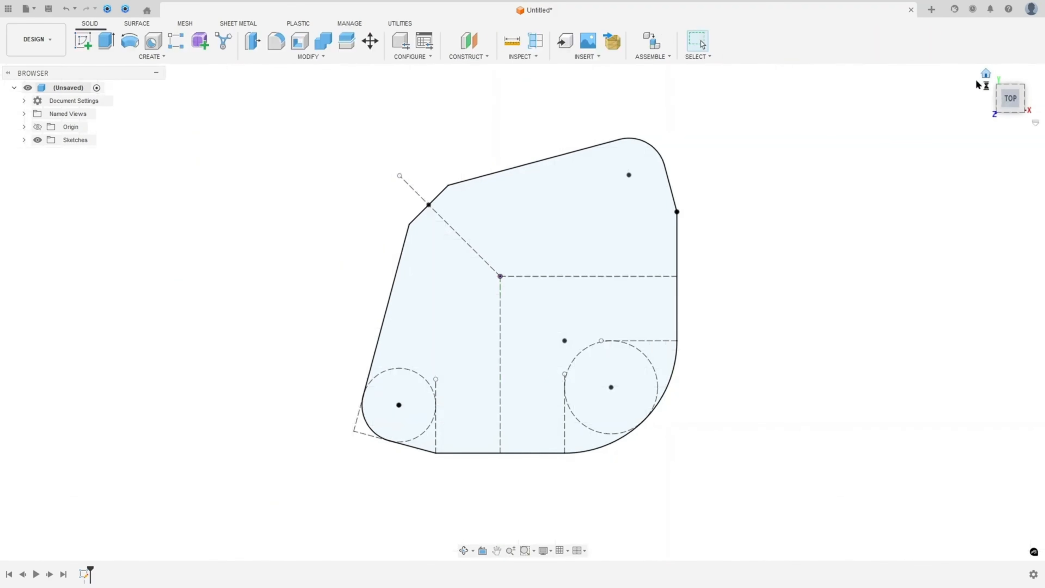
left_click(984, 78)
key("alt+Tab")
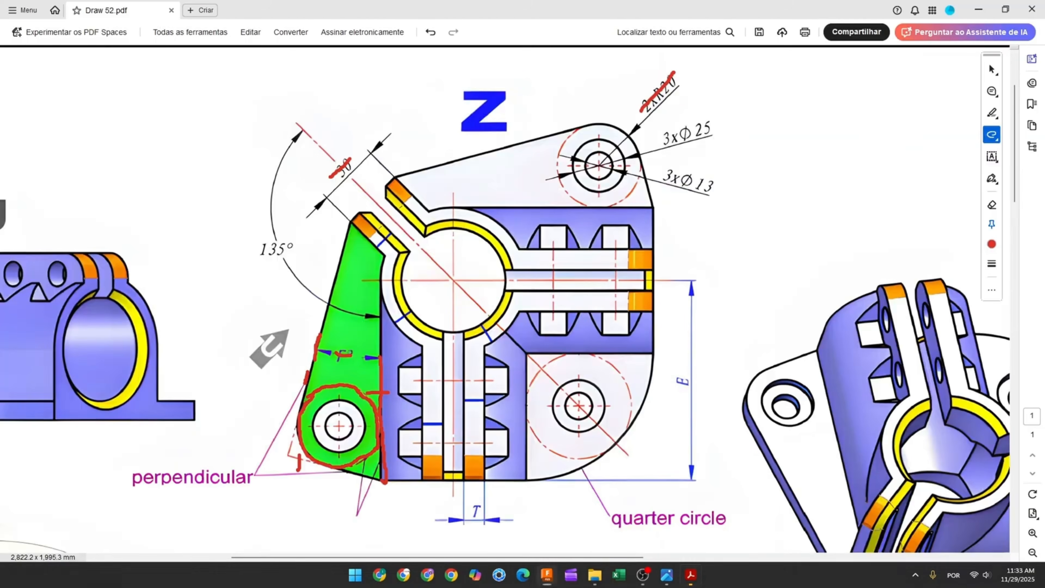
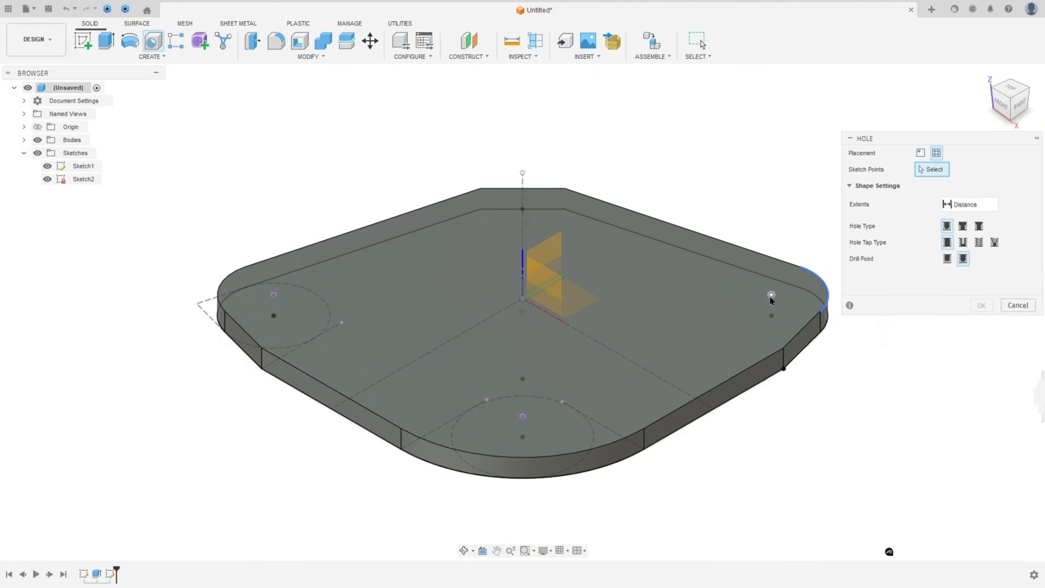
Step: Place holes at the three corner sketch points on the base plate, with their extents set to All
left_click(771, 295)
left_click(522, 416)
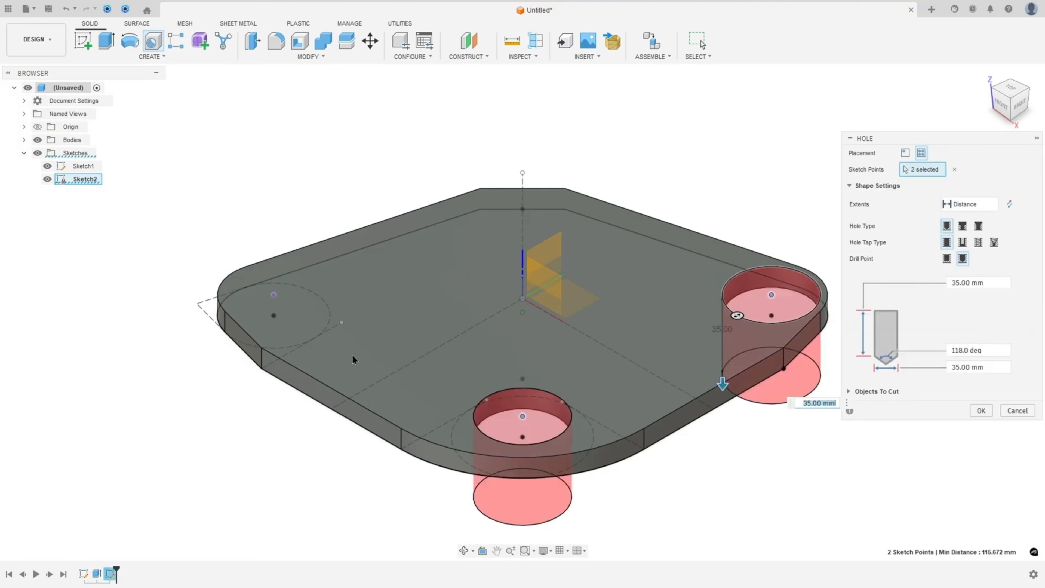
left_click(274, 294)
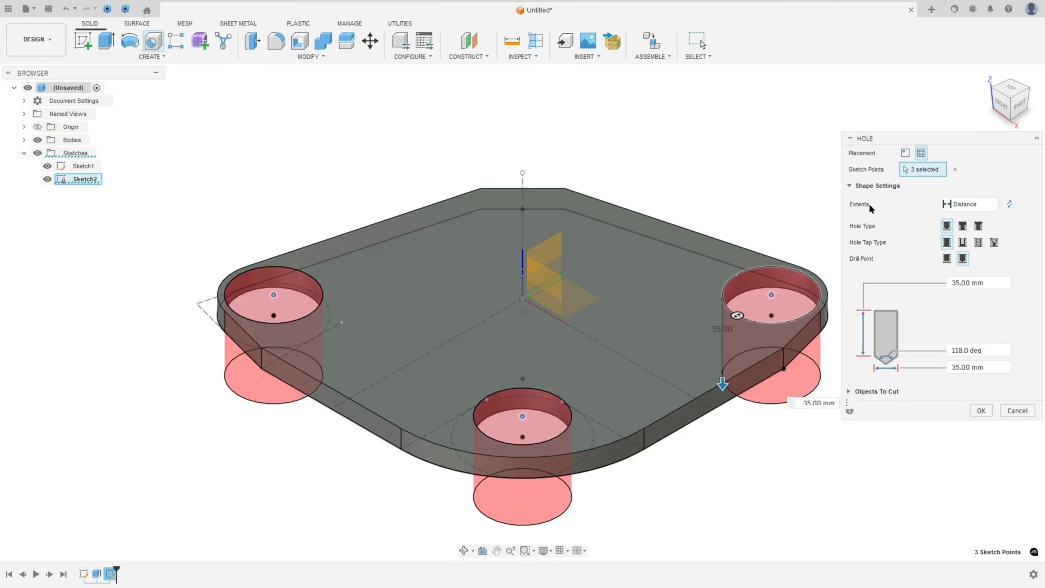
left_click(977, 204)
left_click(958, 248)
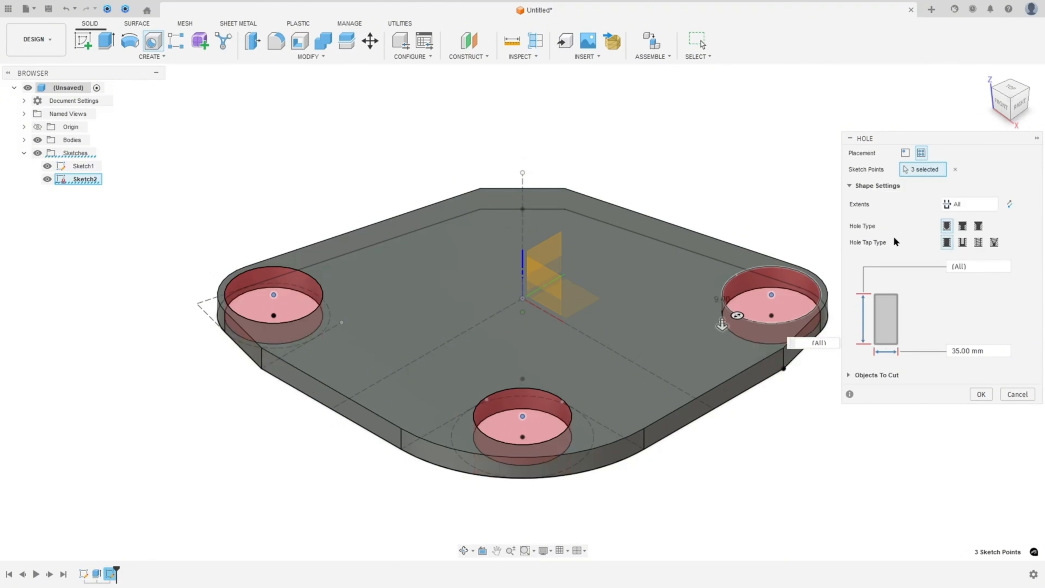
Step: Cut the three holes as counterbores 25 mm in diameter and 4 mm deep with 13 mm through holes, and hide Sketch1
left_click(962, 226)
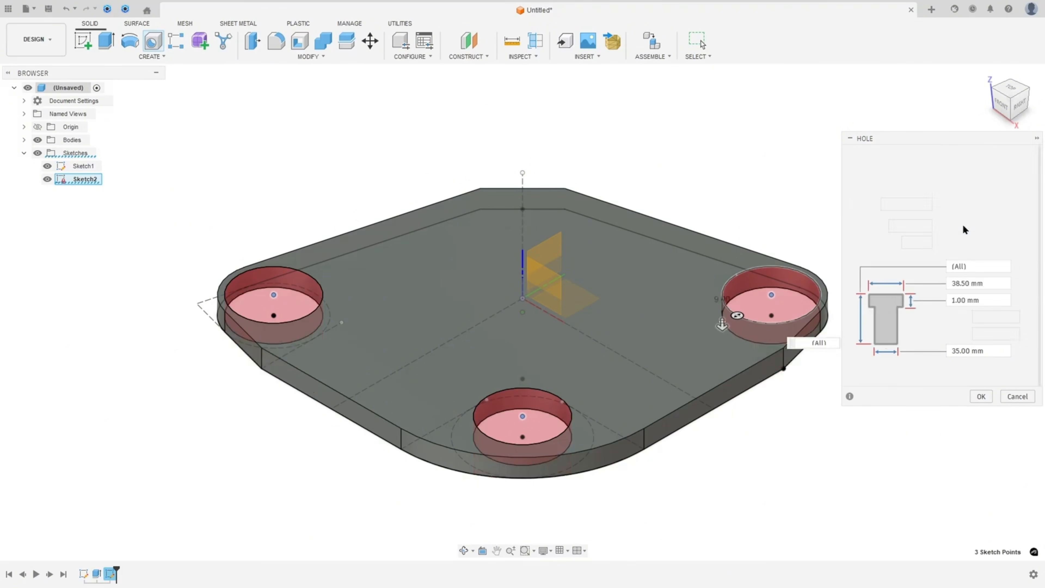
left_click(956, 284)
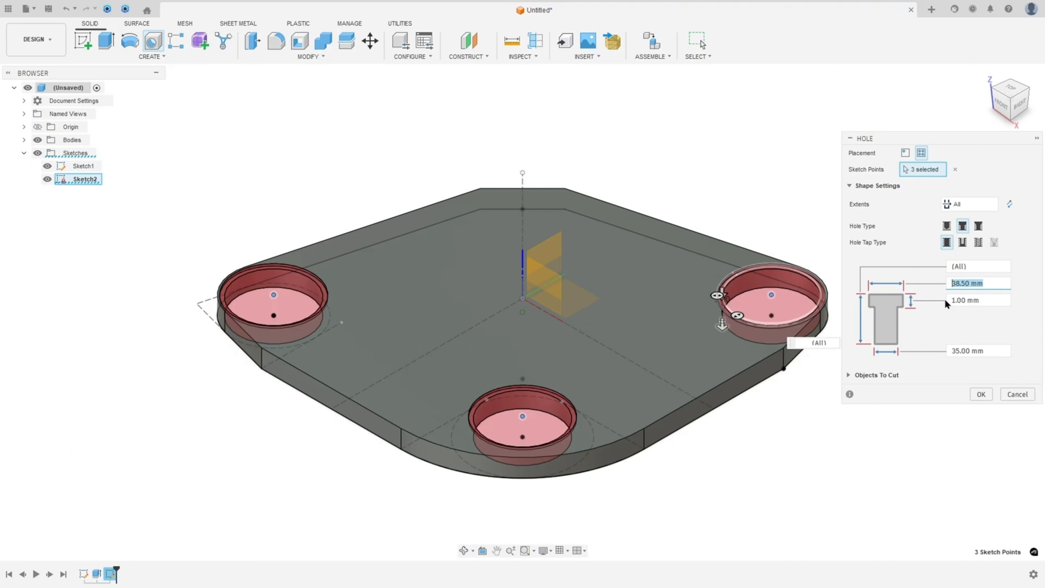
key("Tab")
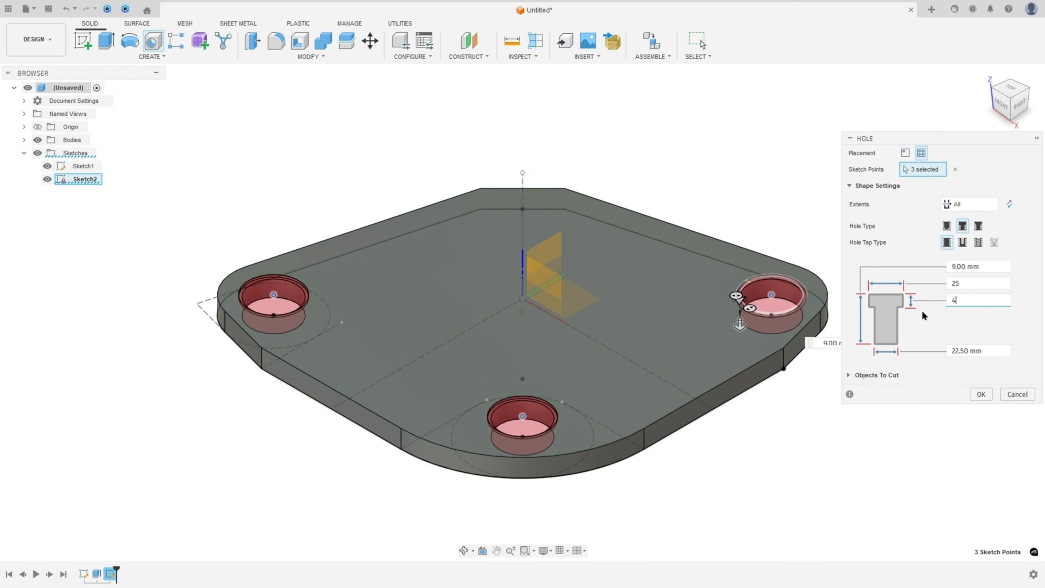
left_click(994, 350)
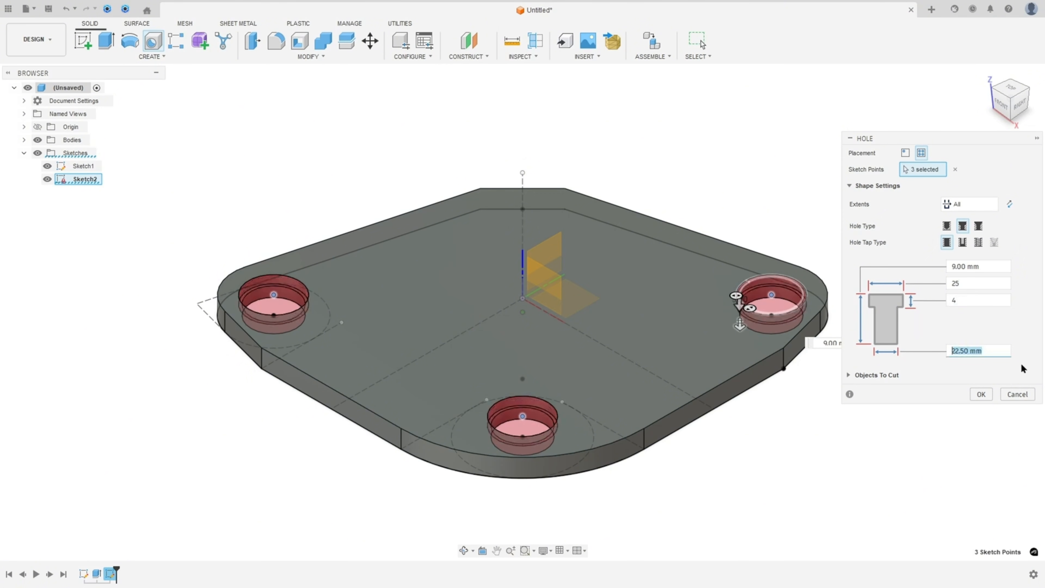
left_click(981, 394)
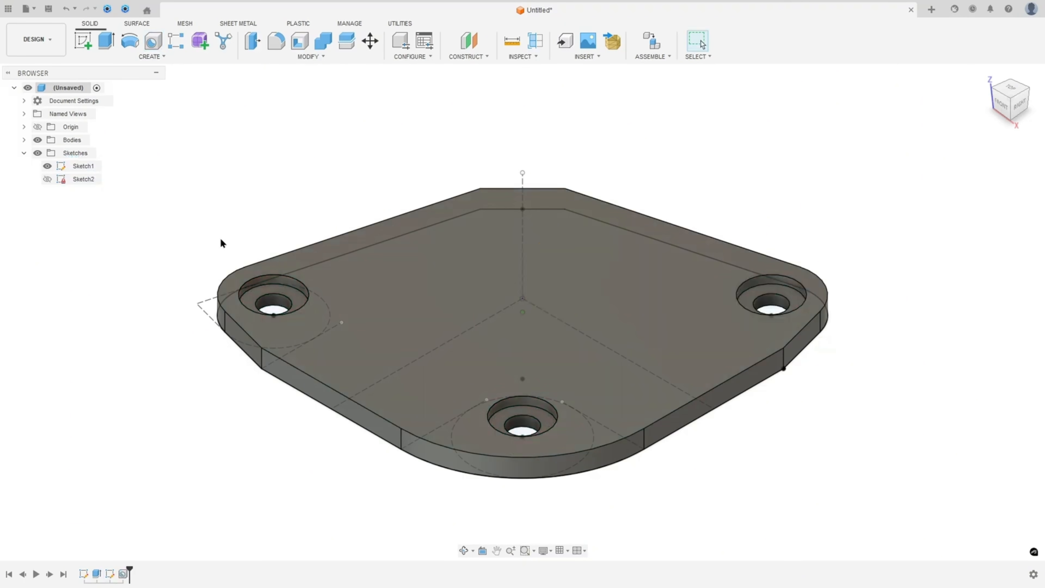
left_click(46, 166)
Step: Switch to the PDF drawing and outline the upright clamp ring with its two ears in the 3D render and in view Z
scroll(255, 176, "up", 1)
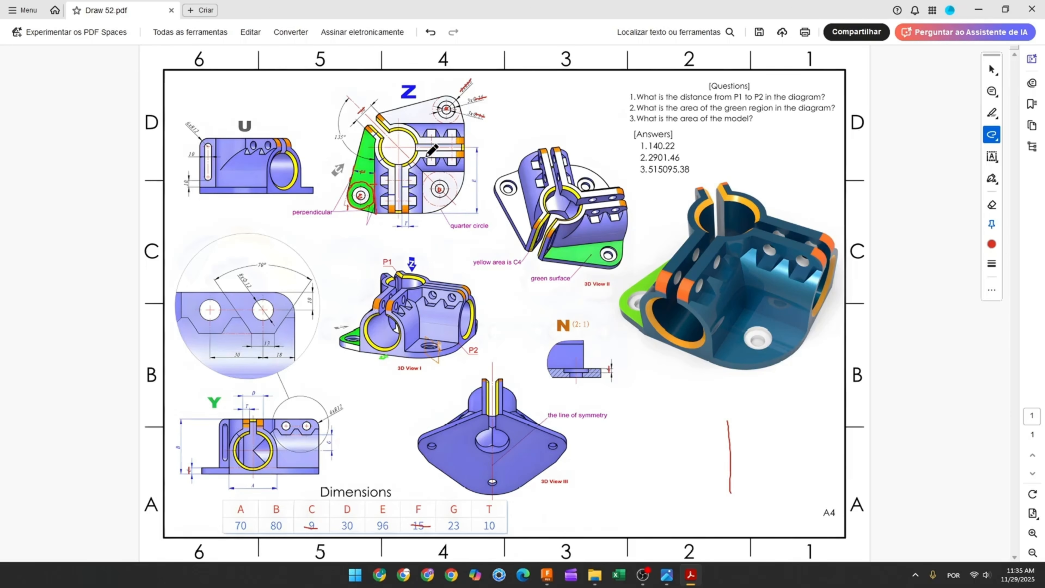
mouse_move(734, 192)
left_mouse_down()
mouse_move(688, 215)
mouse_move(727, 242)
mouse_move(745, 198)
mouse_move(722, 180)
mouse_move(695, 193)
left_mouse_up()
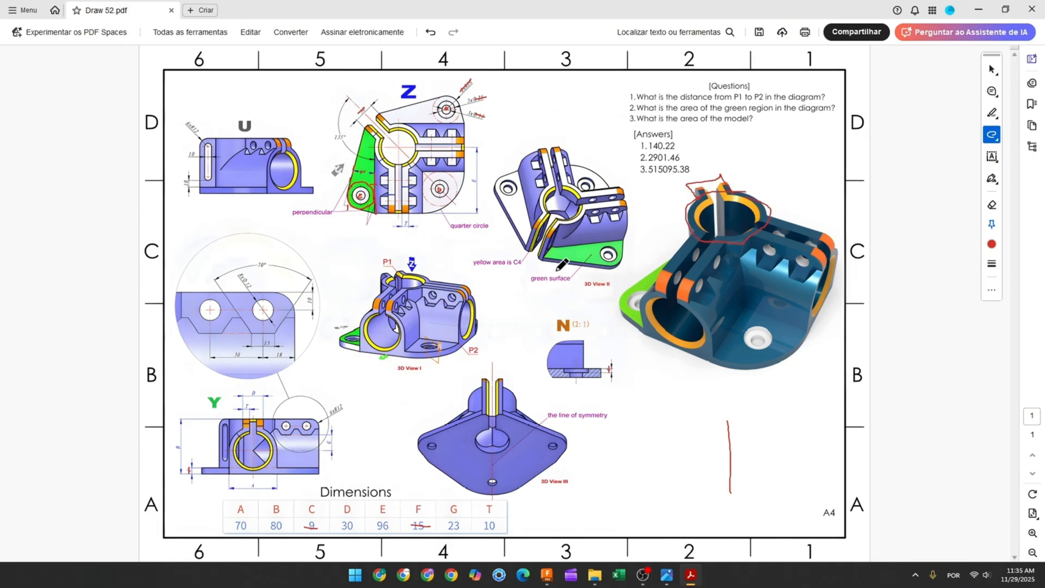
scroll(326, 119, "up", 3, "ctrl")
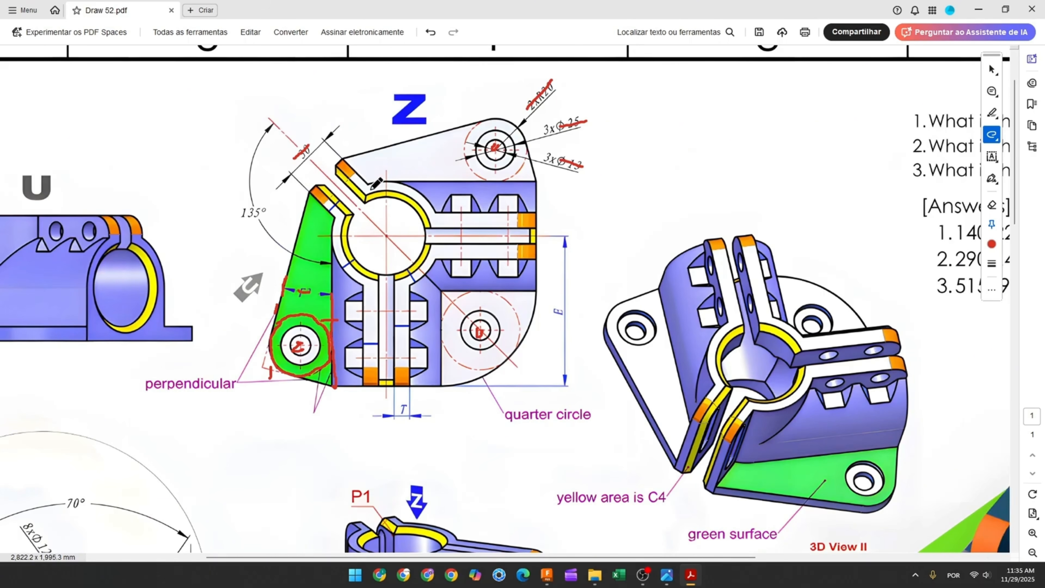
mouse_move(376, 182)
left_mouse_down()
mouse_move(426, 191)
mouse_move(437, 235)
mouse_move(430, 269)
mouse_move(382, 285)
mouse_move(345, 270)
mouse_move(313, 192)
left_mouse_up()
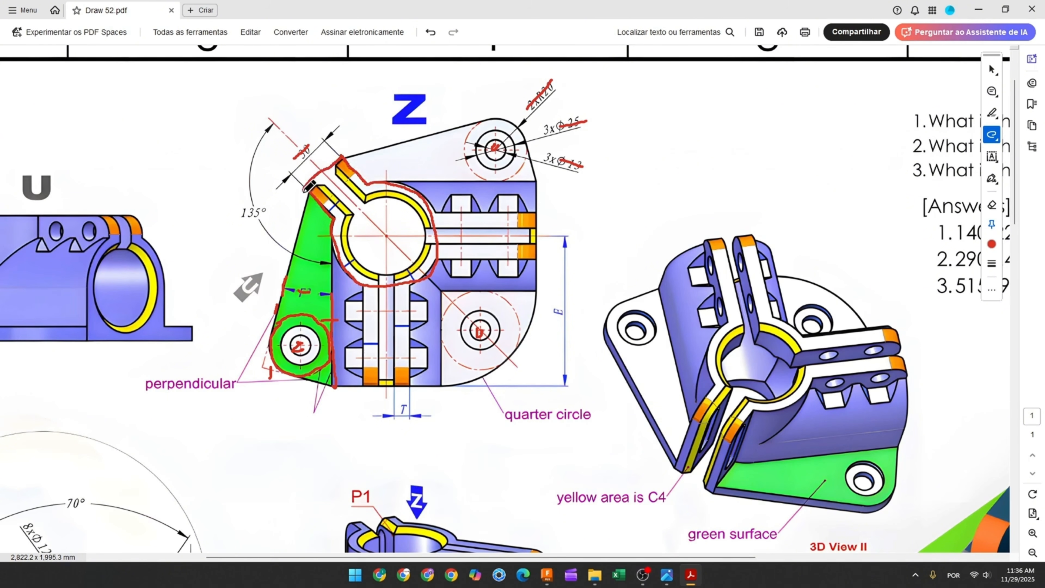
left_click_drag(305, 190, 305, 192)
left_click_drag(342, 158, 366, 186)
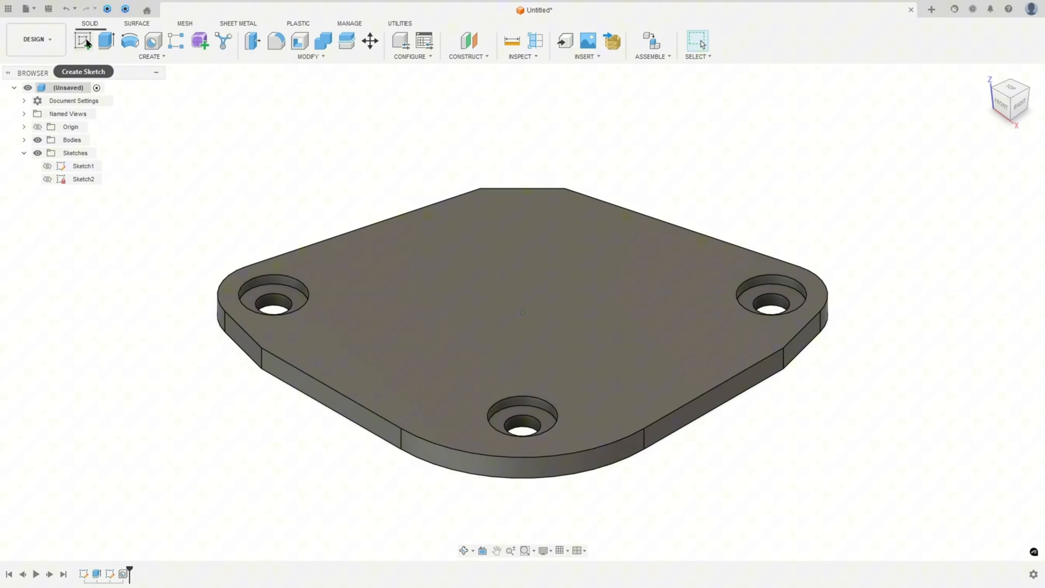
Step: Start a sketch on the base plate's top face and draw a 70 mm diameter circle centred on the origin
left_click(87, 42)
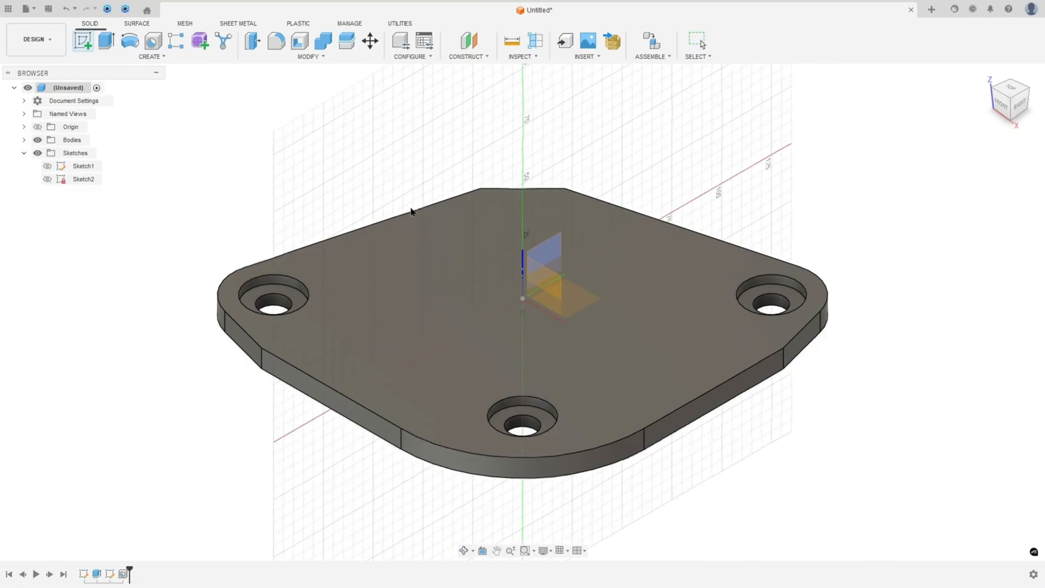
left_click(457, 290)
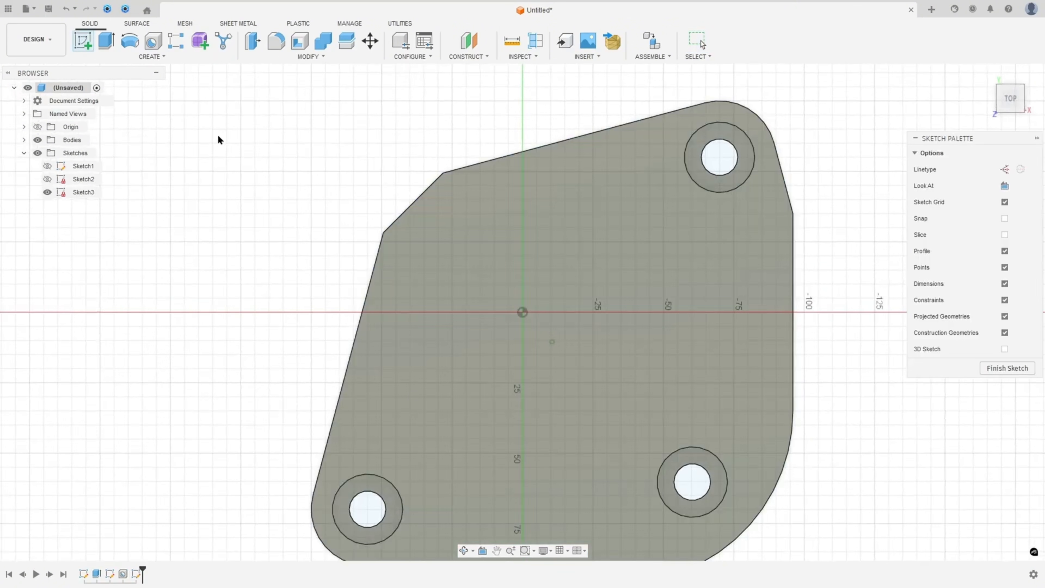
left_click(130, 41)
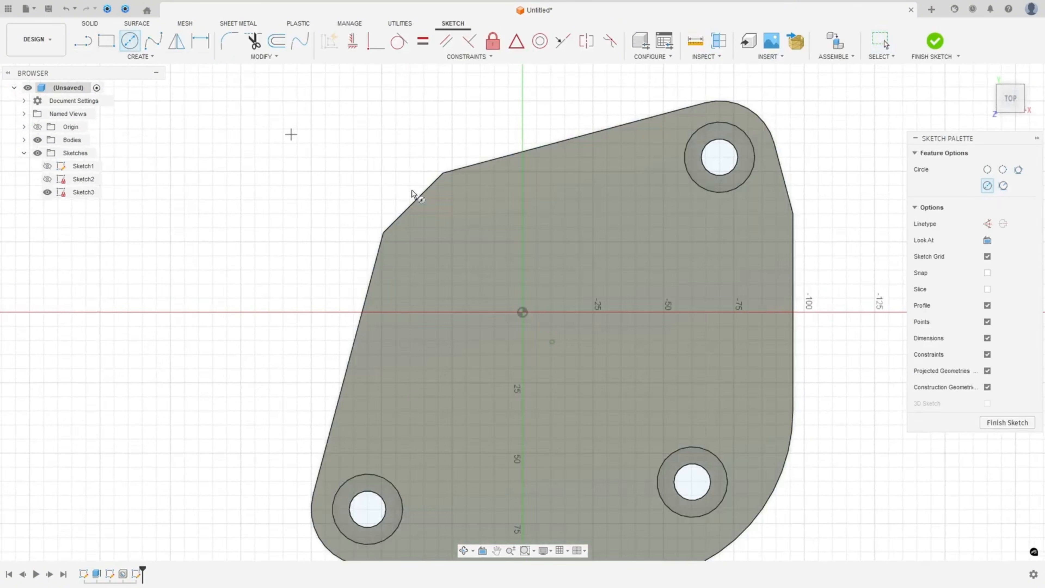
left_click(529, 306)
type("70")
key("Return")
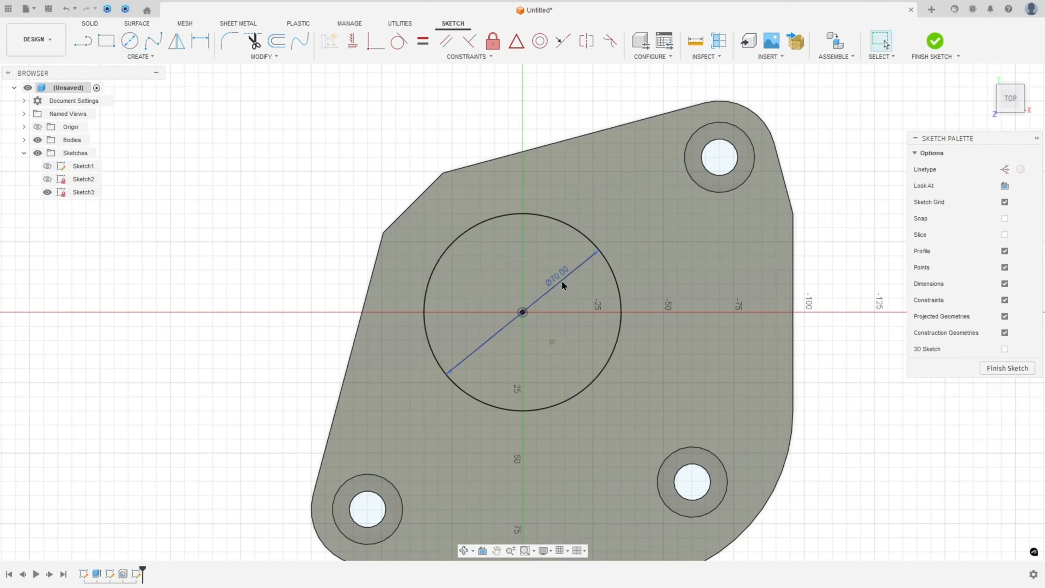
Step: Project the base plate's top face into the sketch, keeping the projection linked
left_click(139, 56)
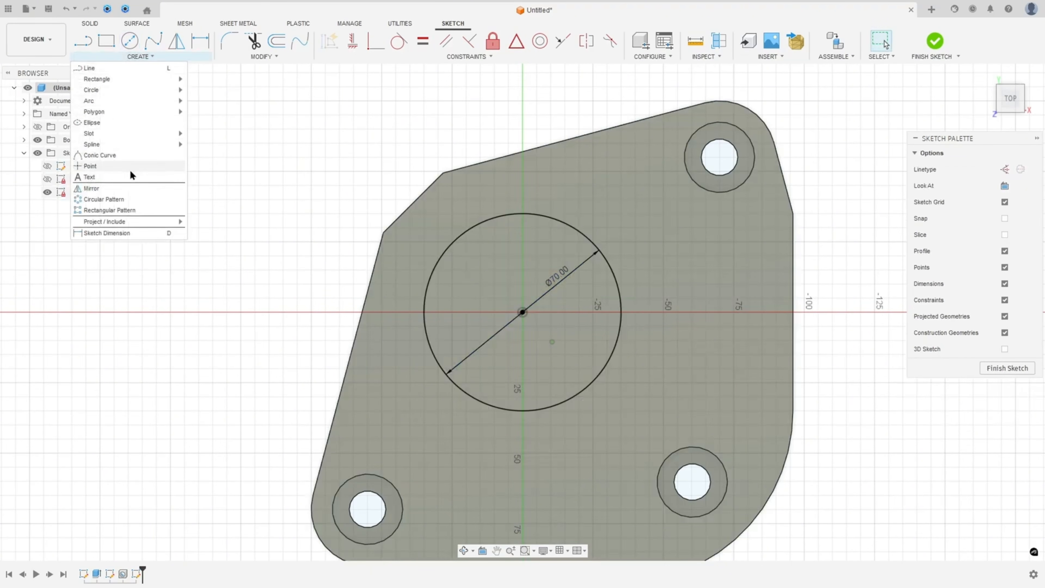
mouse_move(124, 222)
left_click(264, 221)
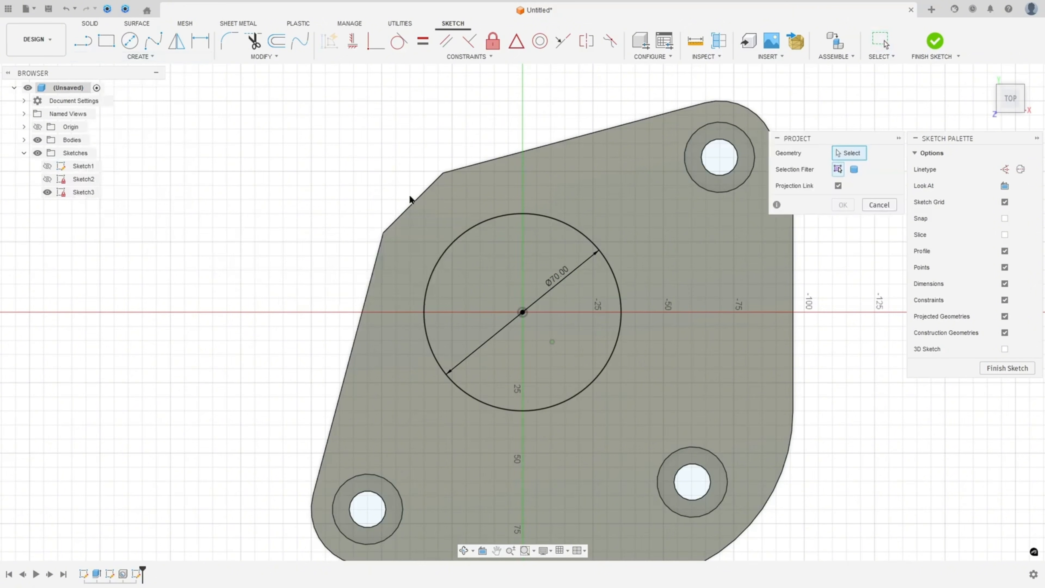
left_click(569, 186)
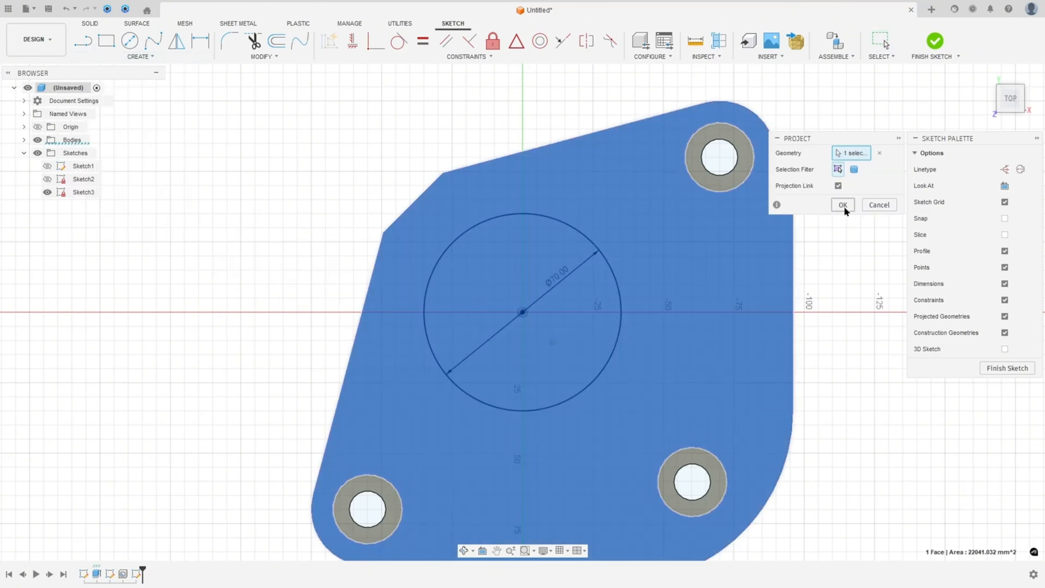
left_click(843, 204)
Step: Draw two parallel lines from the ends of the plate's short angled edge to the 70 mm circle, perpendicular to that edge
left_click(82, 40)
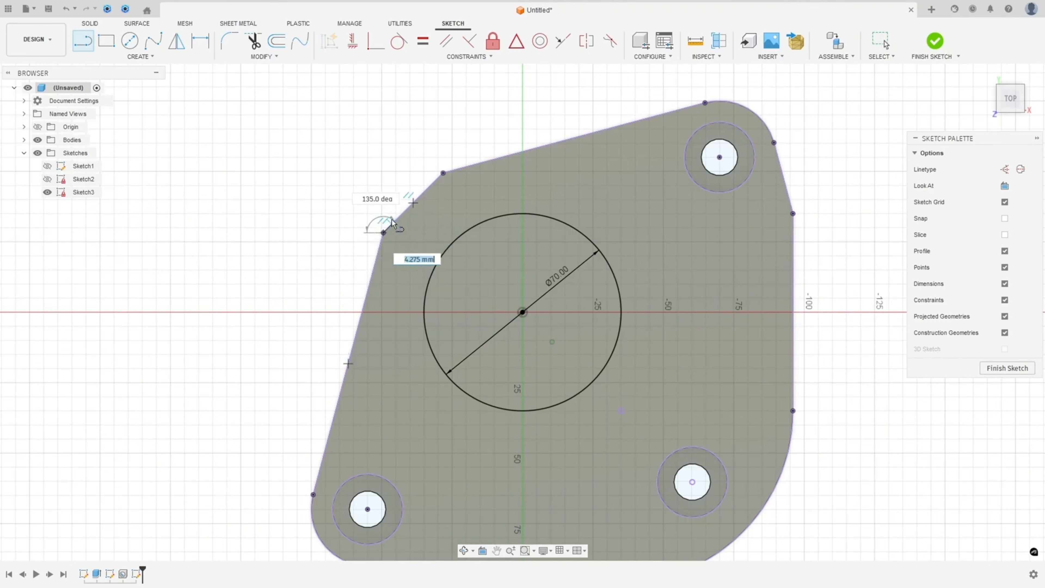
double_click(430, 282)
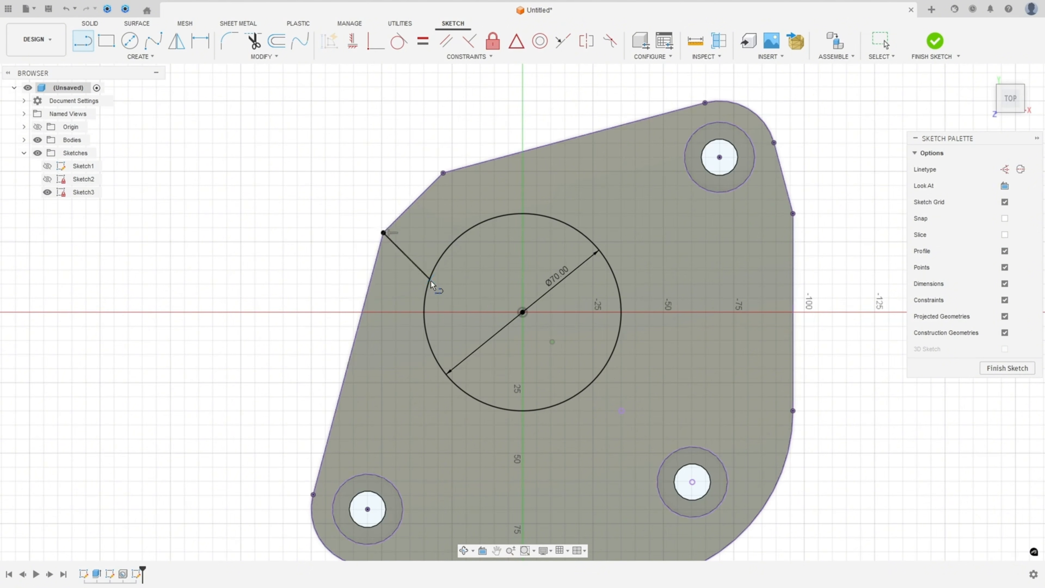
left_click(443, 173)
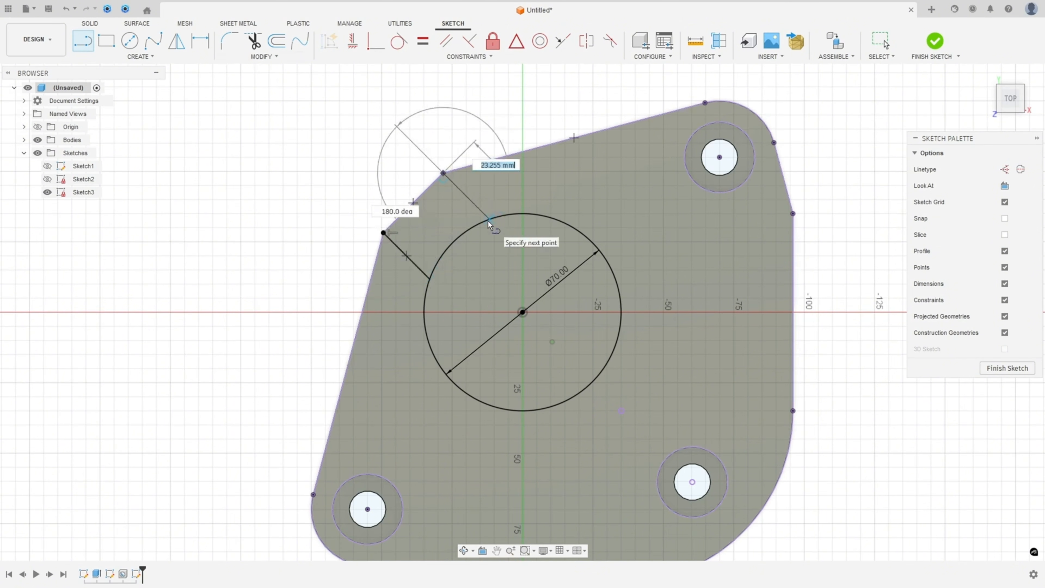
double_click(489, 219)
key("Escape")
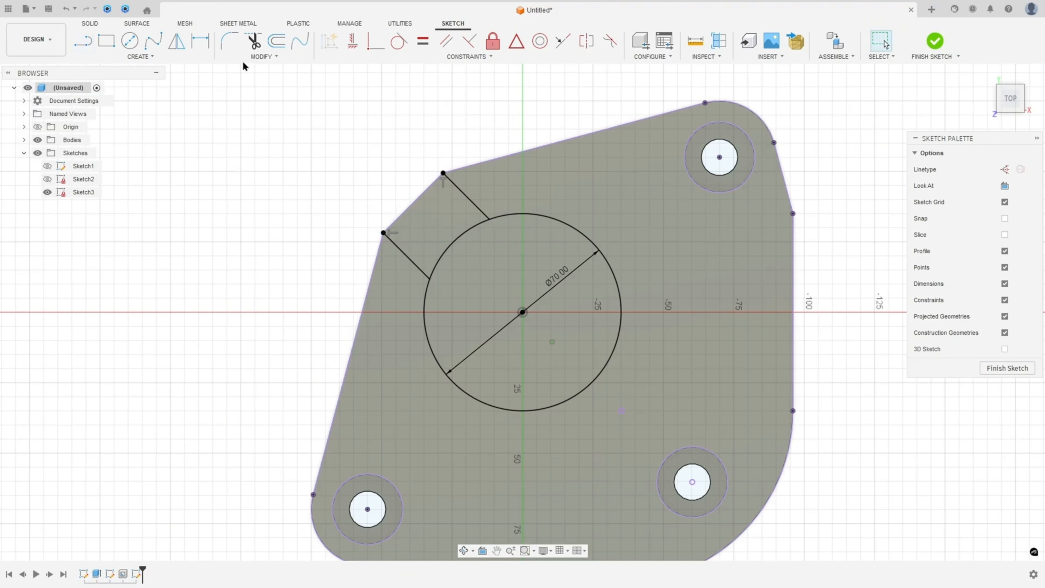
Step: Trim the circle's arc between the two lines to form one keyhole-shaped profile, and finish the sketch
left_click(253, 40)
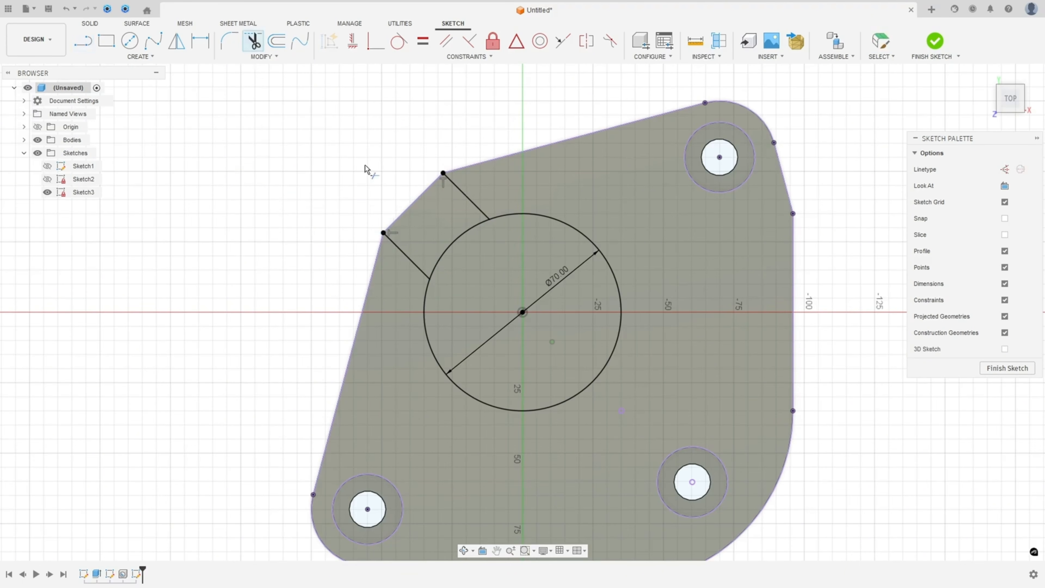
left_click(451, 241)
key("Escape")
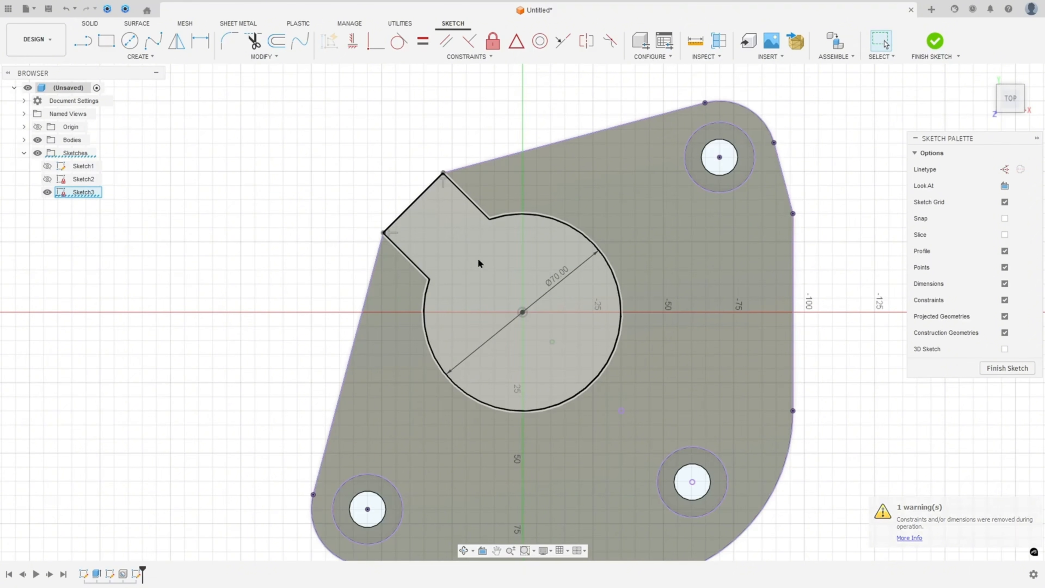
left_click(935, 41)
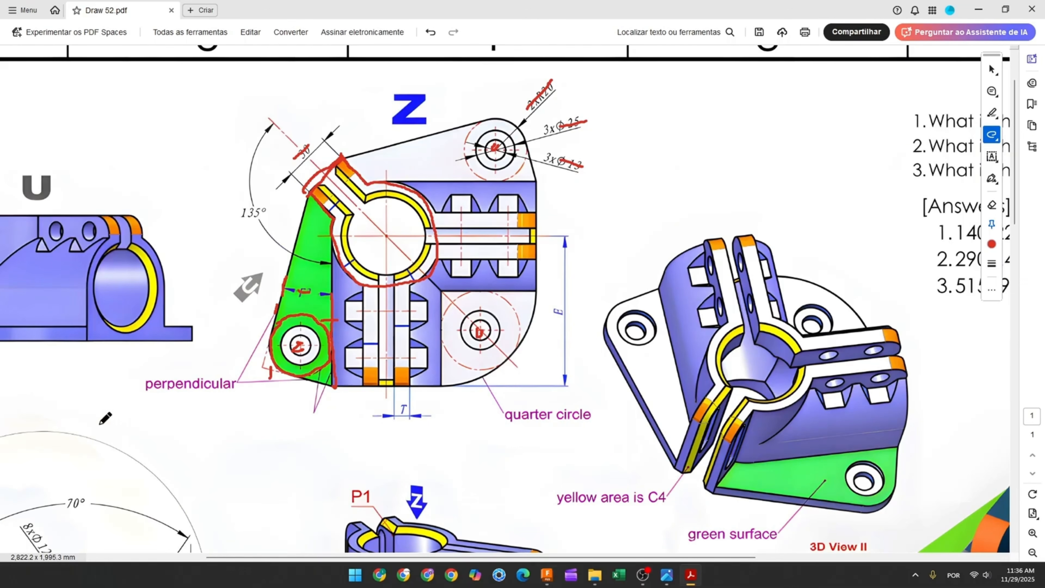
Step: Check the height dimensions in view Y of Draw 52.pdf, note 71 beside the Dimensions table, and return to Fusion
scroll(295, 389, "down", 3)
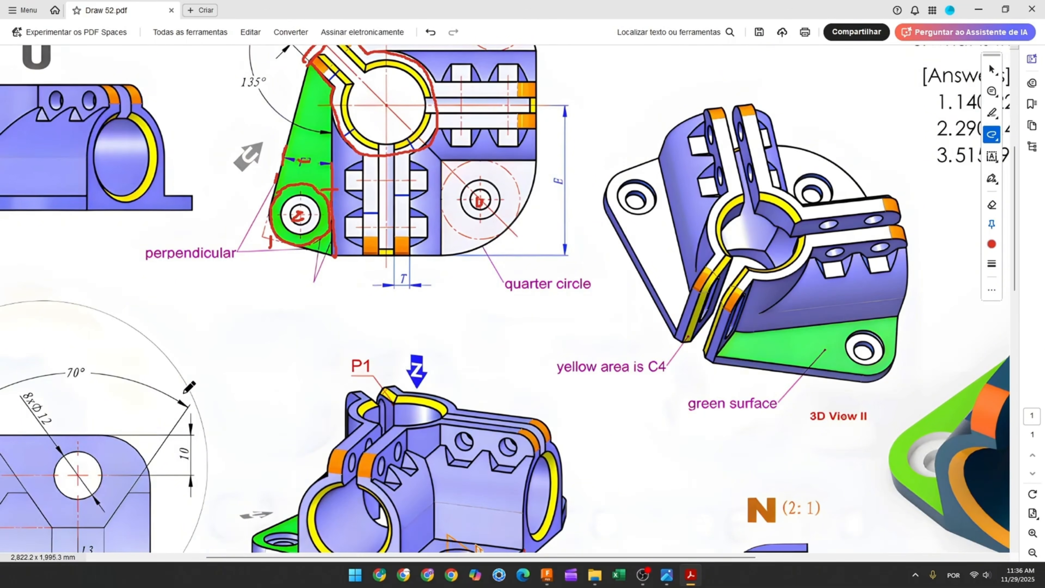
key("ctrl+0")
scroll(190, 424, "up", 1, "ctrl")
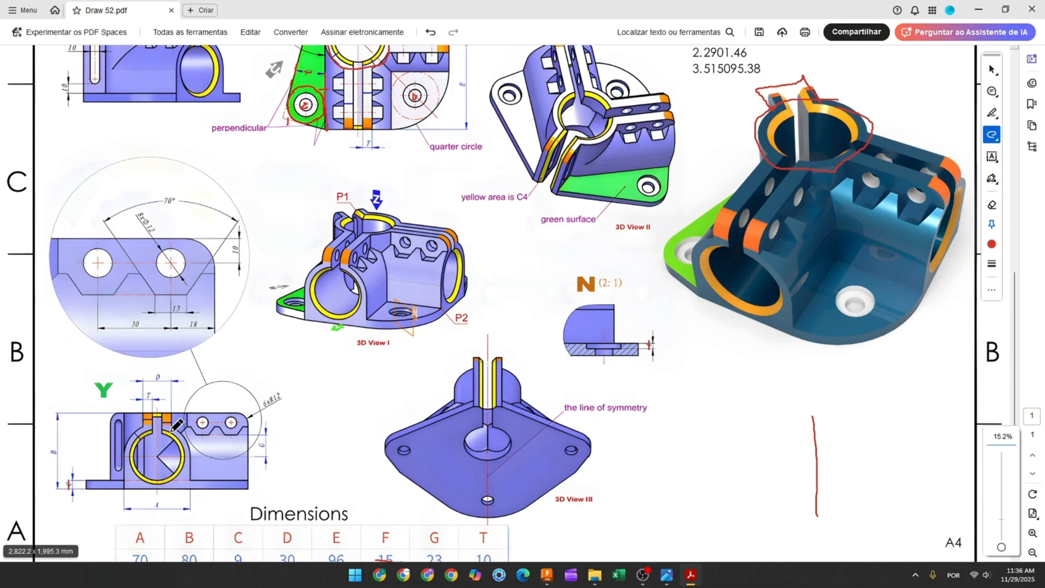
scroll(103, 428, "down", 1)
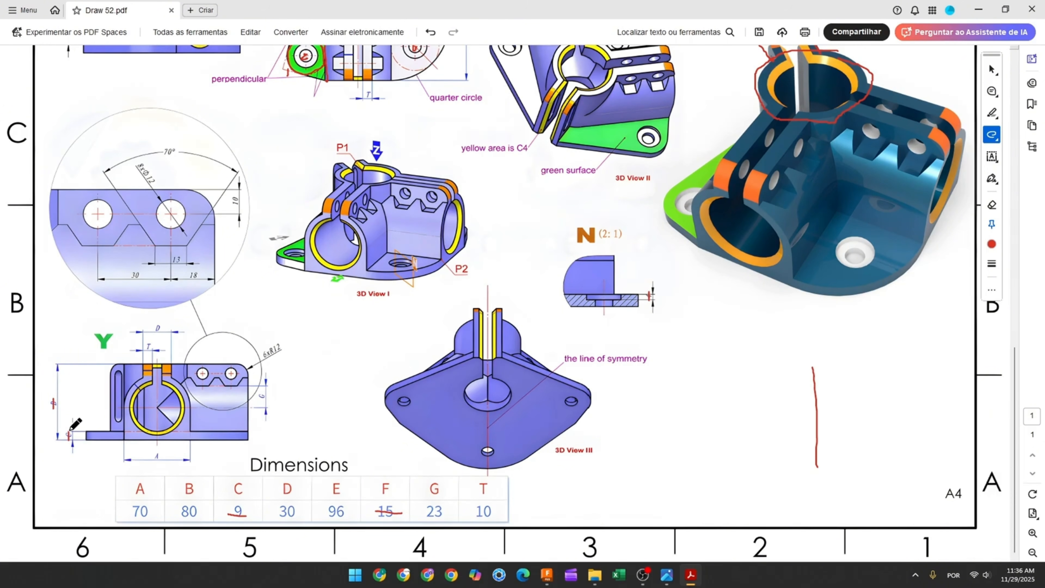
left_click_drag(58, 476, 68, 497)
left_click(546, 581)
Step: Extrude the keyhole-shaped profile 71 mm upward from the base plate with the Join operation
left_click(106, 40)
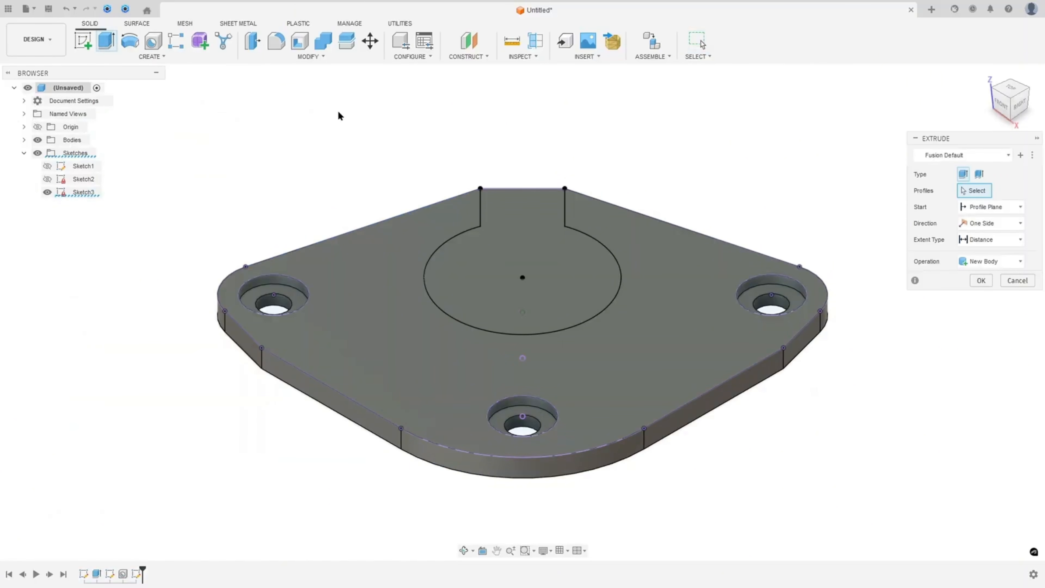
left_click(552, 242)
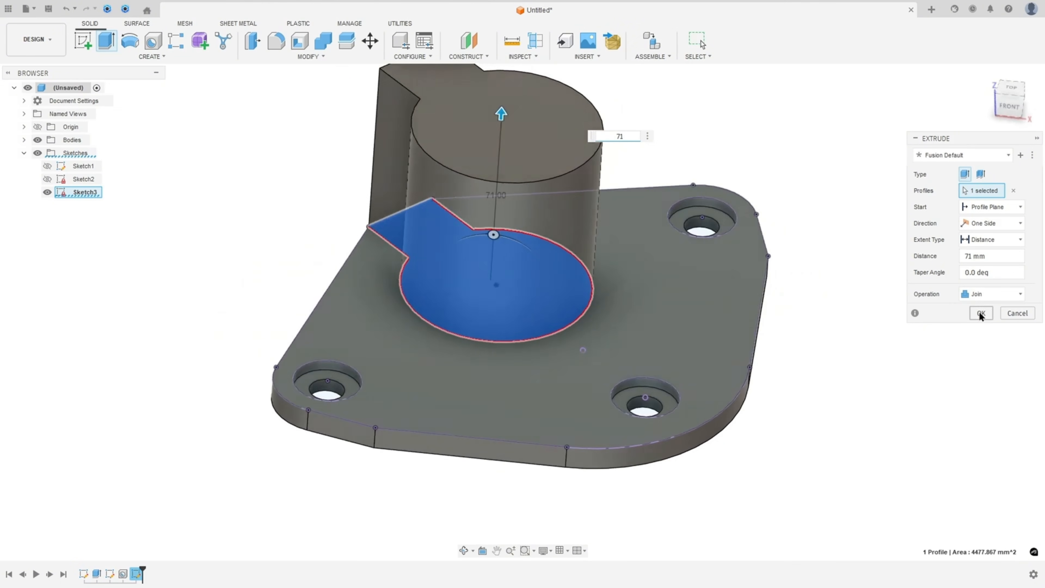
left_click(980, 313)
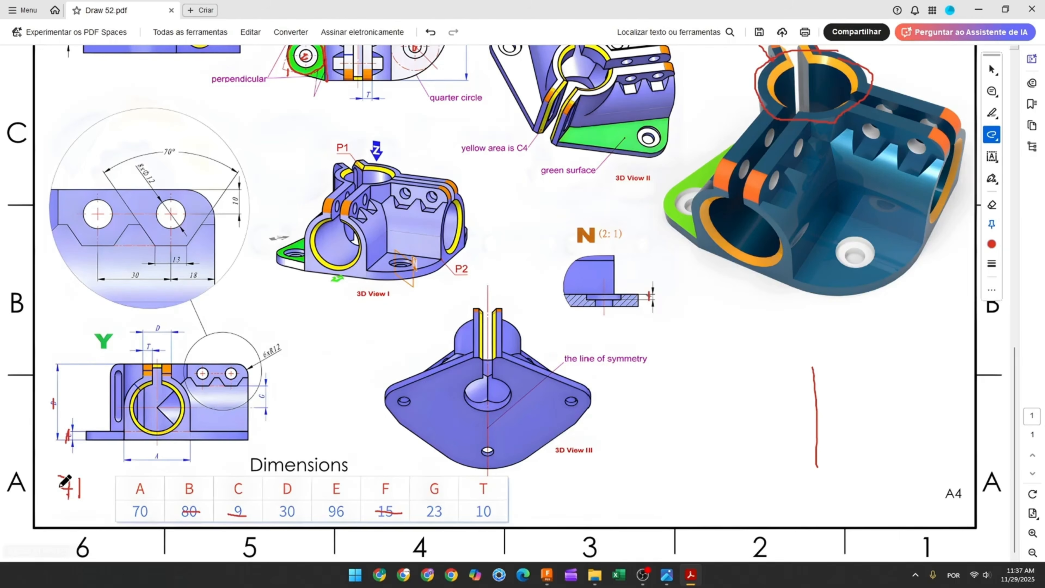
Step: In the PDF drawing, outline the front clamp in the 3D render and mark it with an arrow in 3D View I
scroll(83, 480, "up", 1)
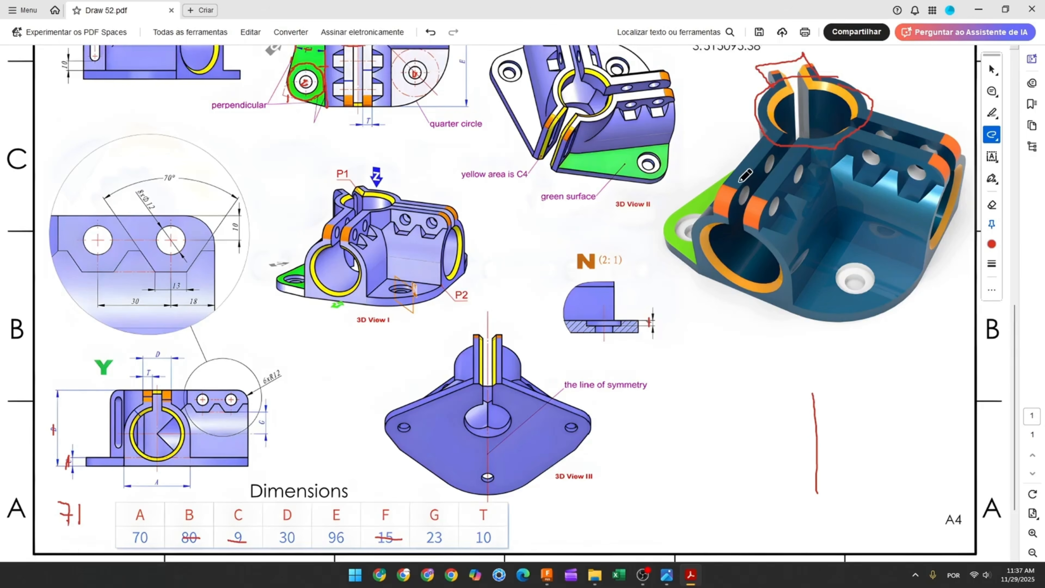
mouse_move(740, 181)
left_mouse_down()
mouse_move(701, 257)
mouse_move(798, 230)
mouse_move(718, 214)
mouse_move(720, 231)
left_mouse_up()
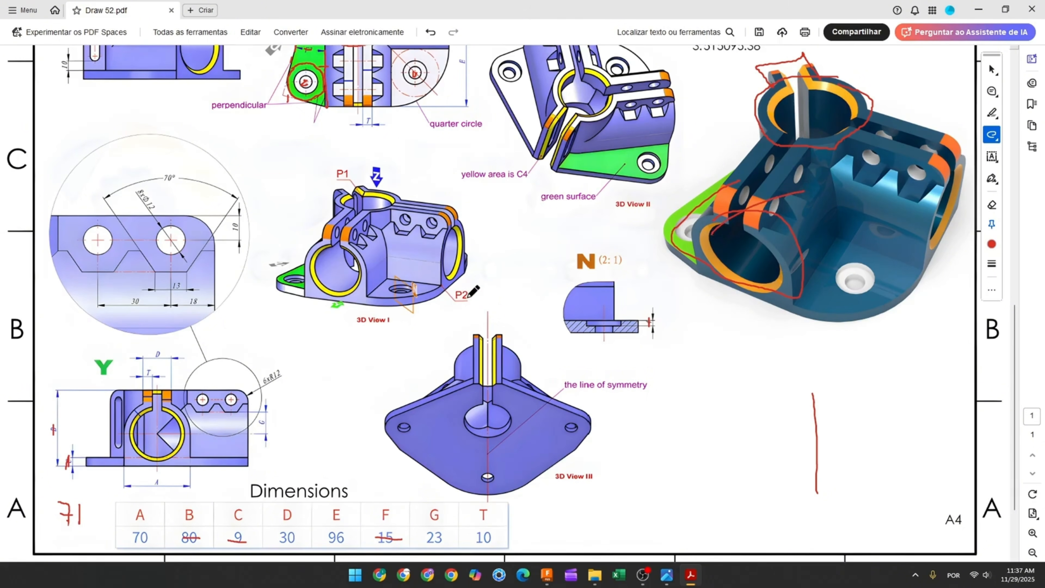
left_click_drag(293, 228, 328, 256)
Step: Mark view Y with an arrow, outline the clamp's circular outer profile and straight side there, and switch back to Fusion
scroll(216, 415, "up", 2)
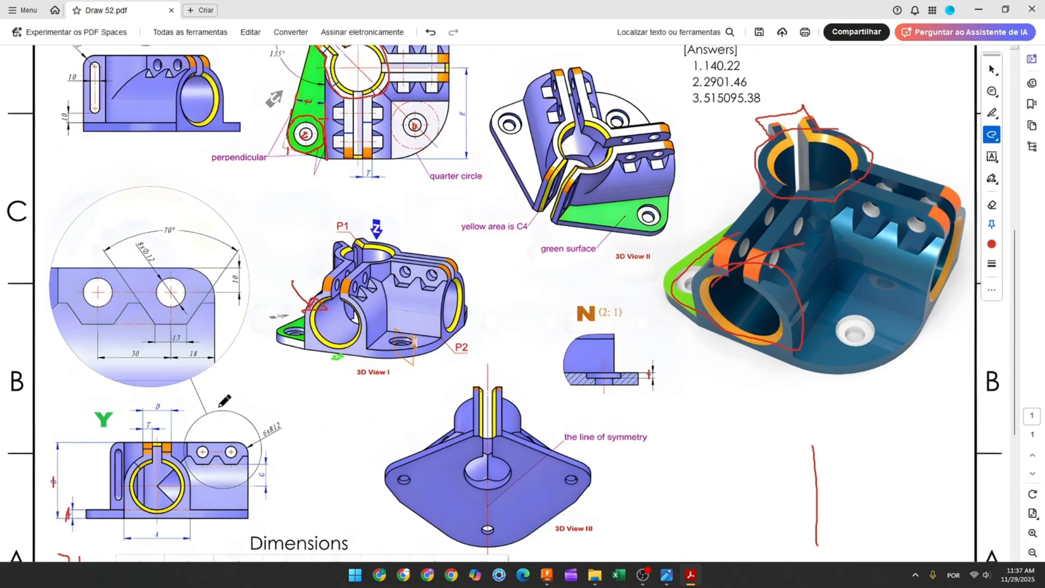
scroll(127, 412, "down", 2)
scroll(120, 410, "up", 2, "ctrl")
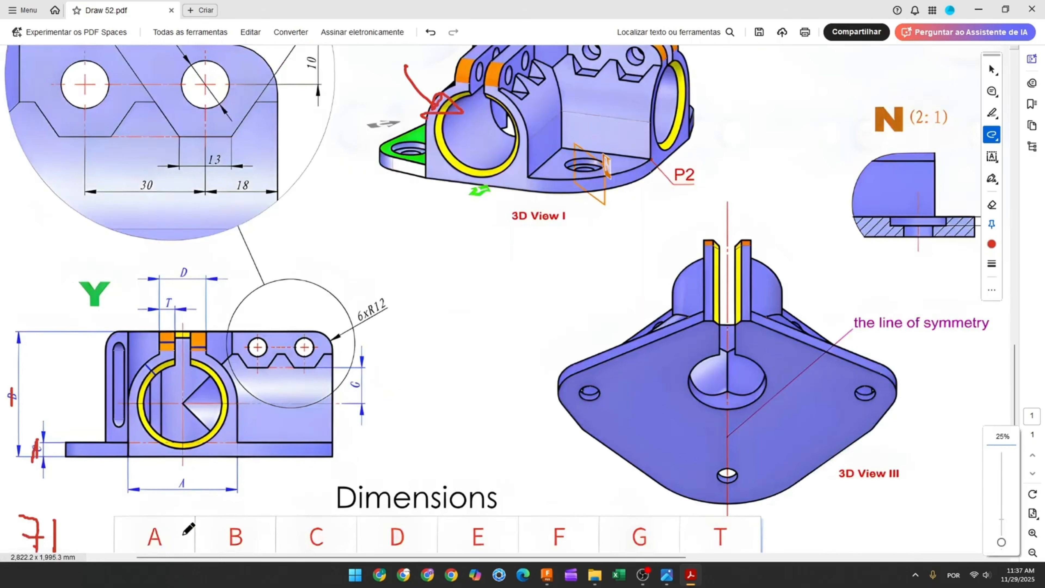
scroll(140, 531, "left", 2, "shift")
mouse_move(139, 283)
left_mouse_down()
mouse_move(155, 301)
mouse_move(149, 314)
mouse_move(180, 325)
left_mouse_up()
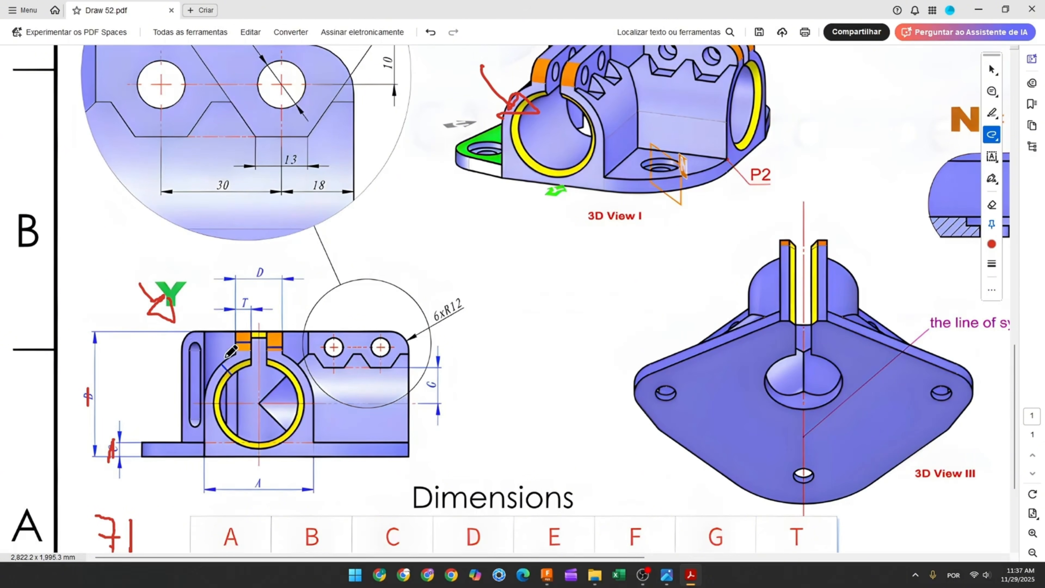
left_click_drag(215, 371, 203, 404)
left_click_drag(284, 354, 313, 395)
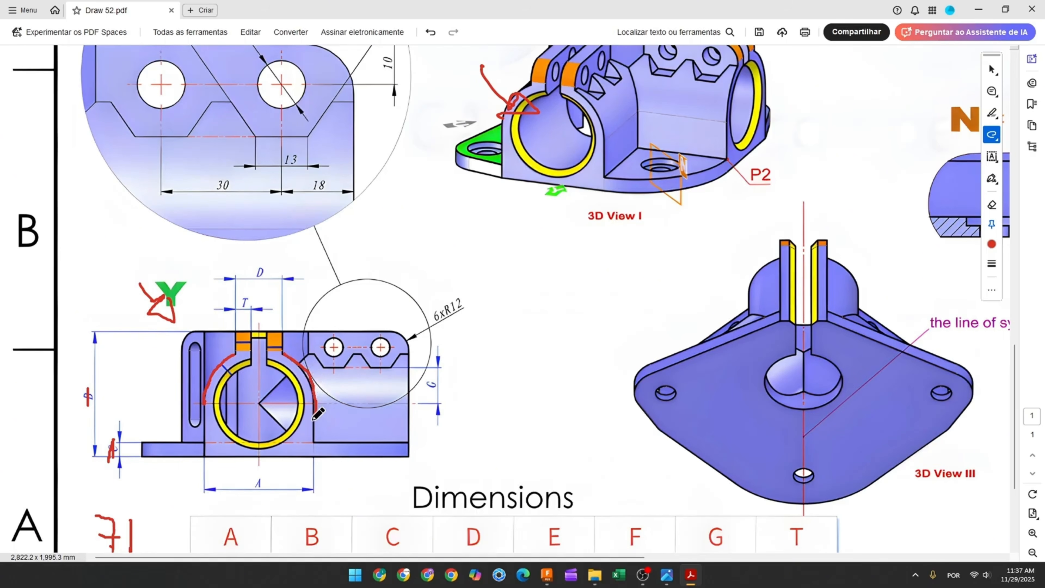
mouse_move(296, 447)
left_mouse_down()
mouse_move(257, 463)
mouse_move(218, 439)
mouse_move(201, 403)
left_mouse_up()
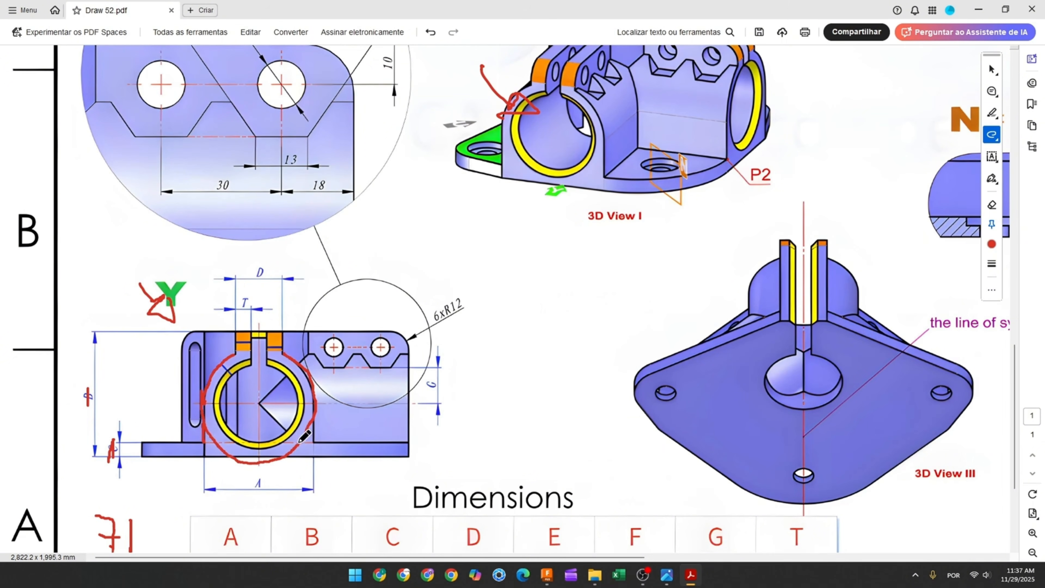
left_click_drag(316, 415, 315, 438)
left_click(546, 576)
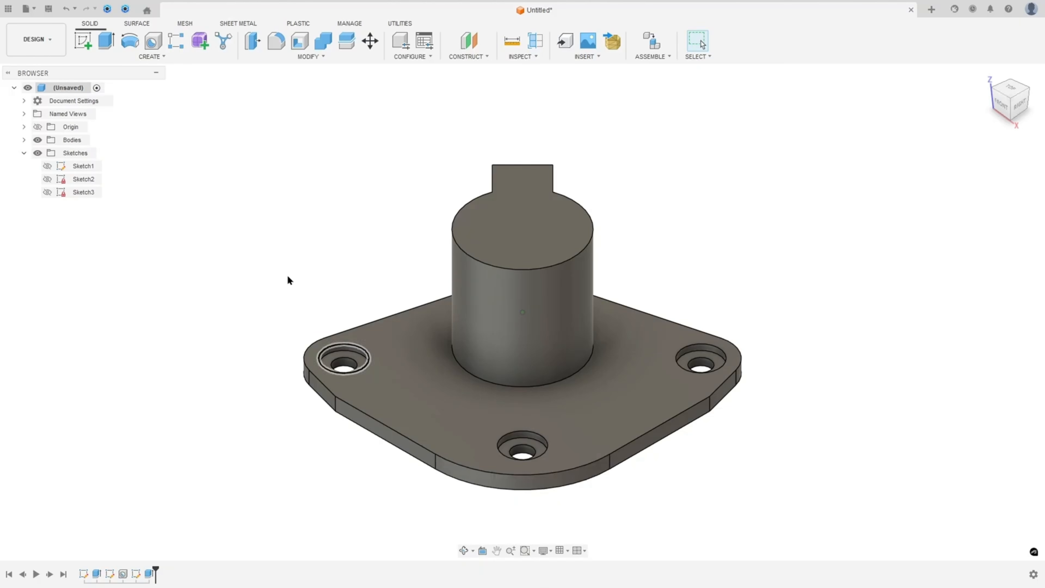
Step: Start a sketch on the front origin plane and draw a 70 mm diameter circle centred on the vertical axis above the origin
left_click(80, 39)
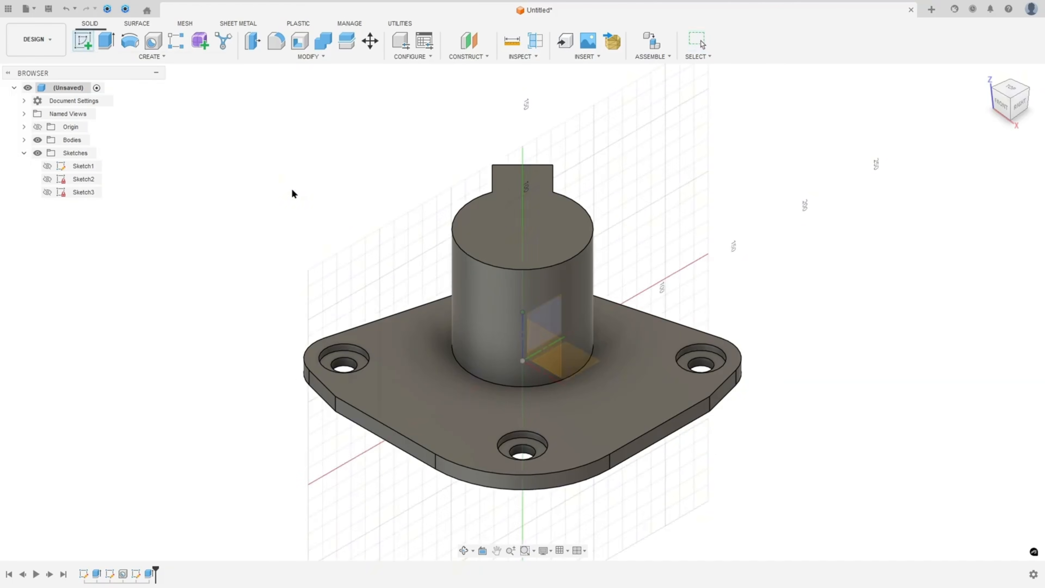
left_click(552, 345)
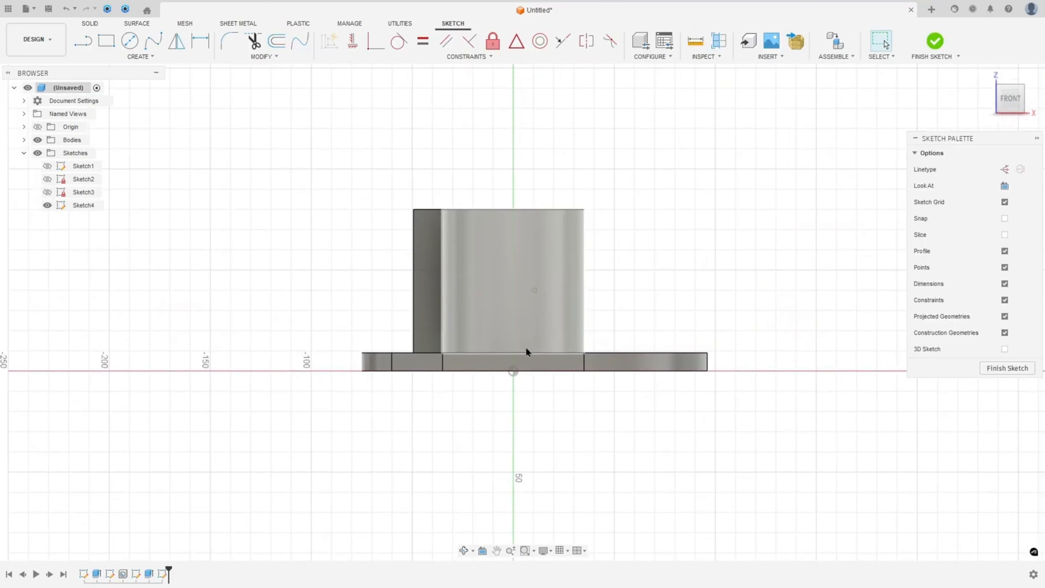
key("c")
left_click(512, 285)
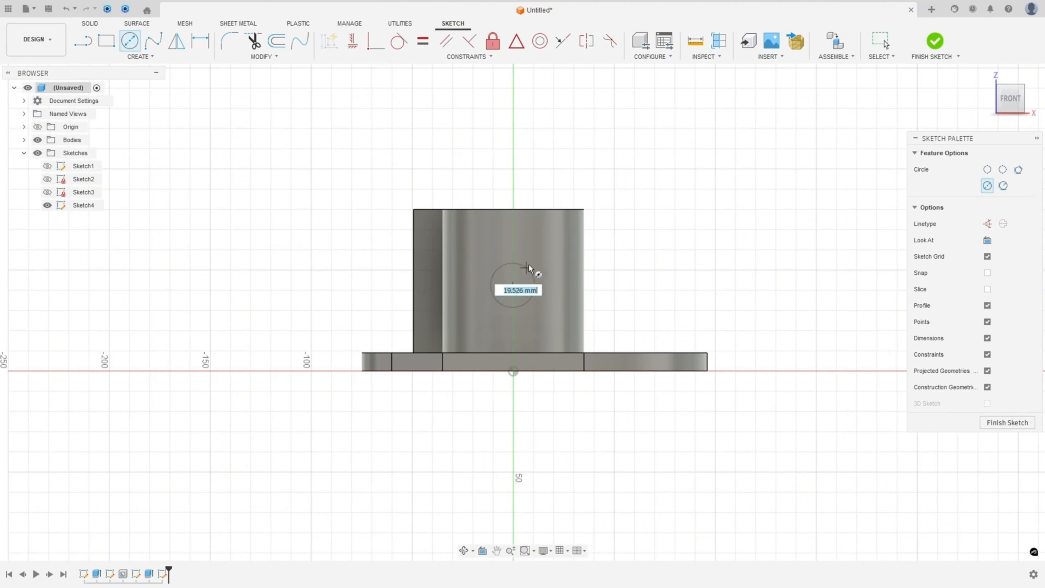
type("70")
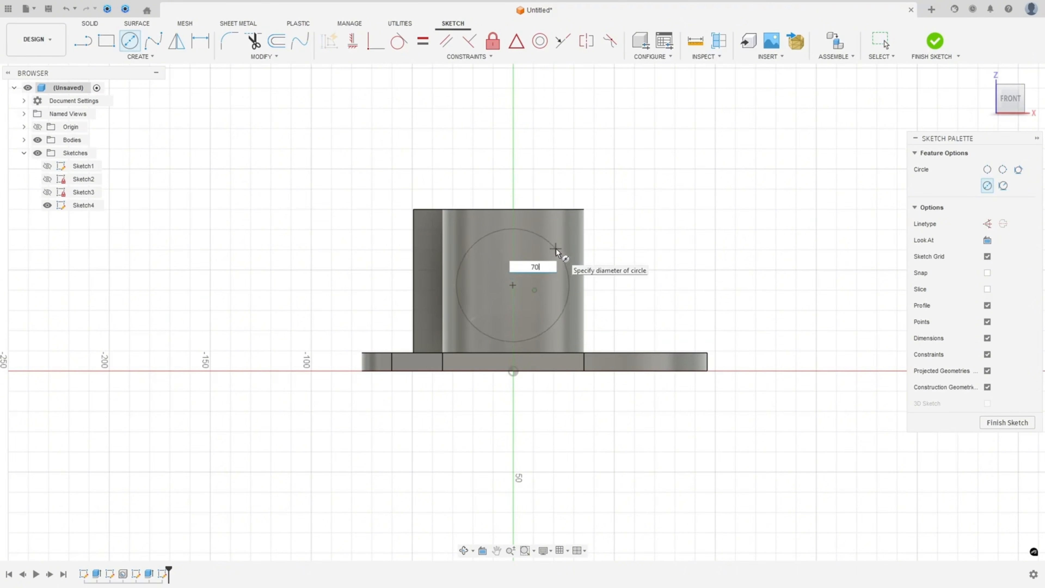
key("Return")
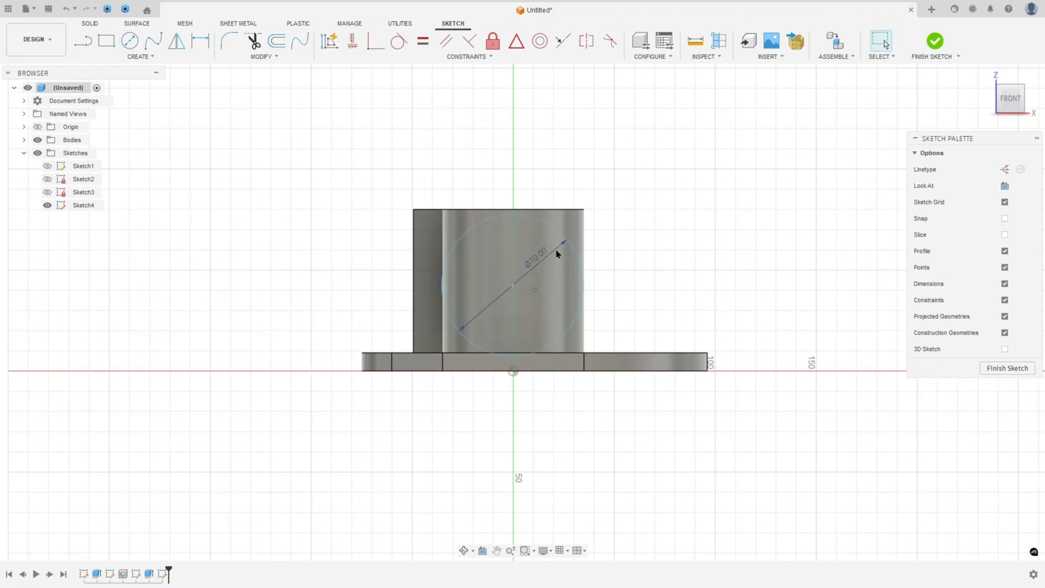
Step: Project the base plate's upper front edge and the clamp block's top face into the sketch, and hide all bodies
scroll(442, 336, "up", 3)
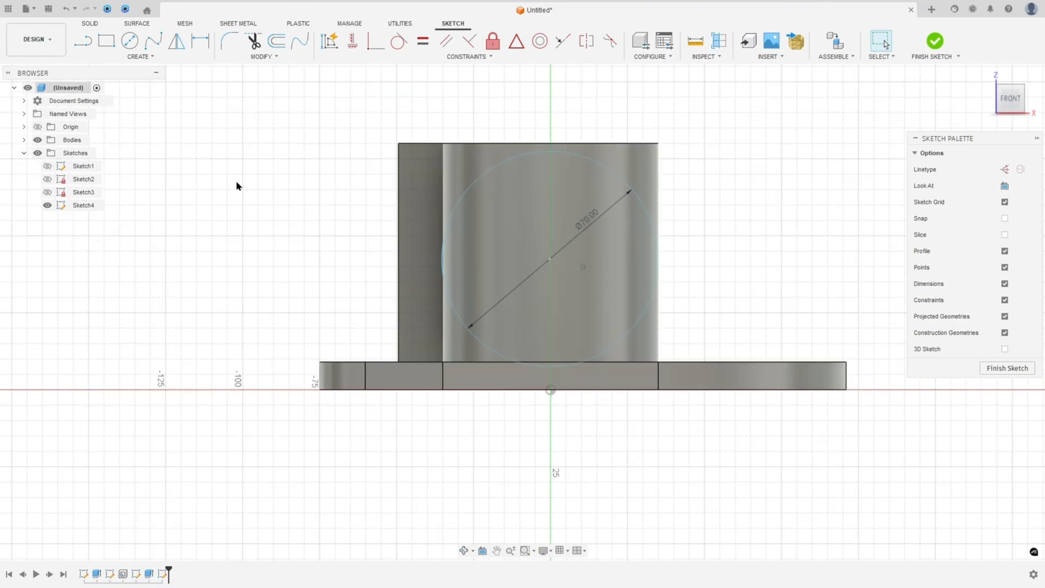
left_click(139, 56)
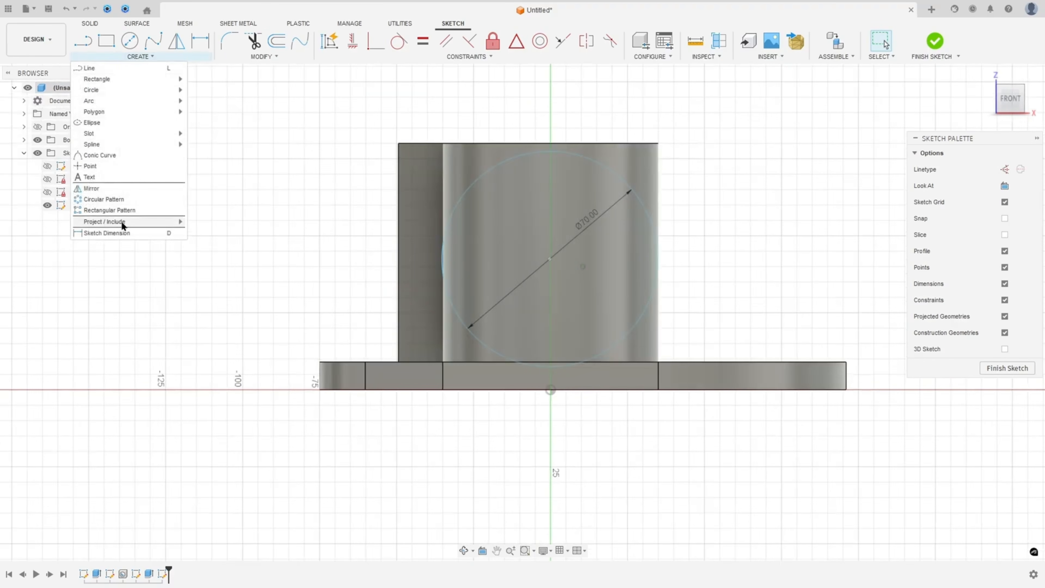
mouse_move(124, 221)
left_click(206, 221)
scroll(553, 369, "up", 1)
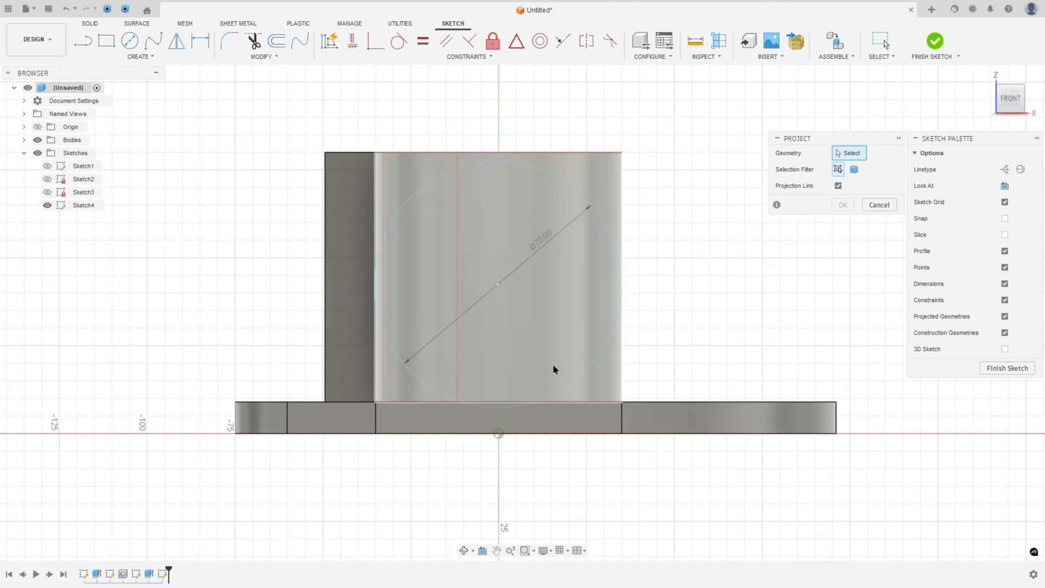
middle_click_drag(543, 329, 549, 480, "shift")
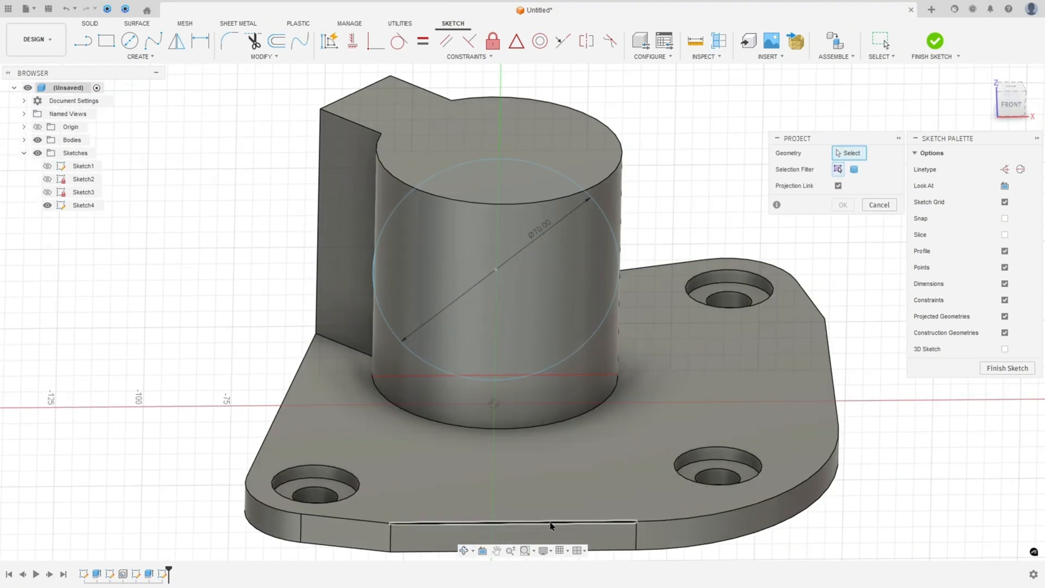
left_click(548, 523)
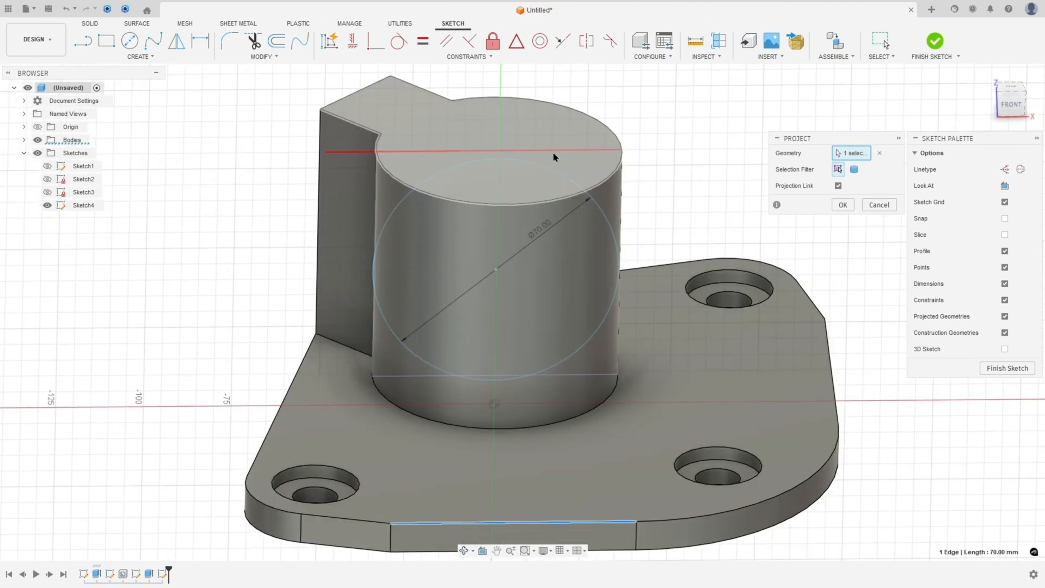
left_click(554, 156)
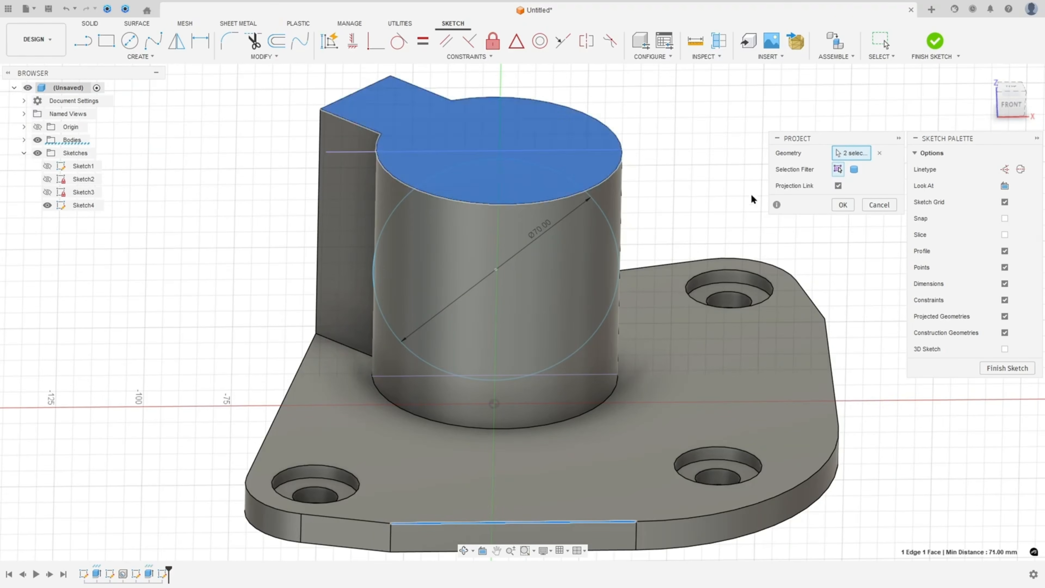
left_click(840, 204)
left_click(38, 140)
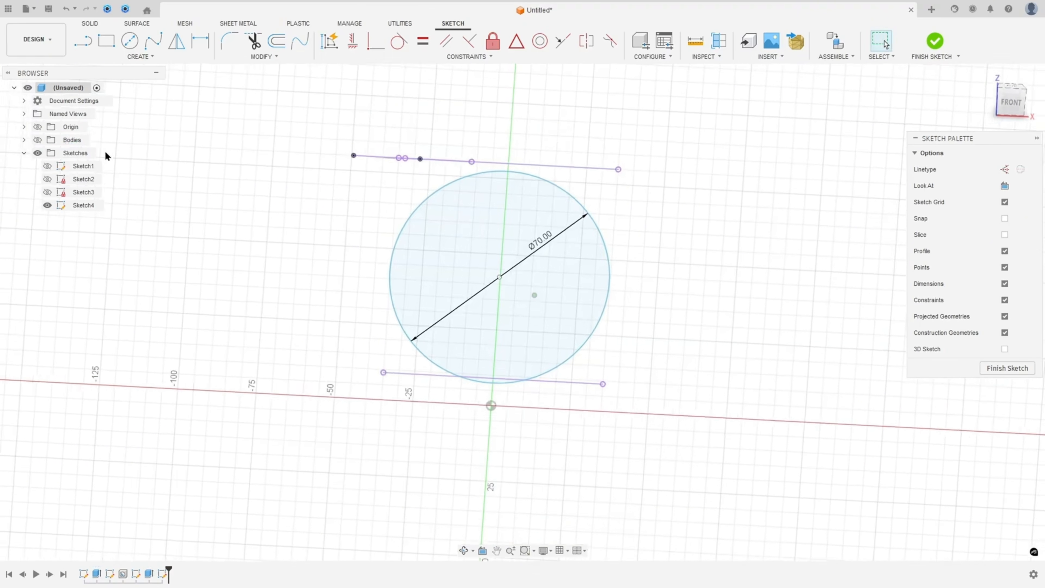
middle_click_drag(481, 226, 669, 211, "shift")
left_click(1007, 99)
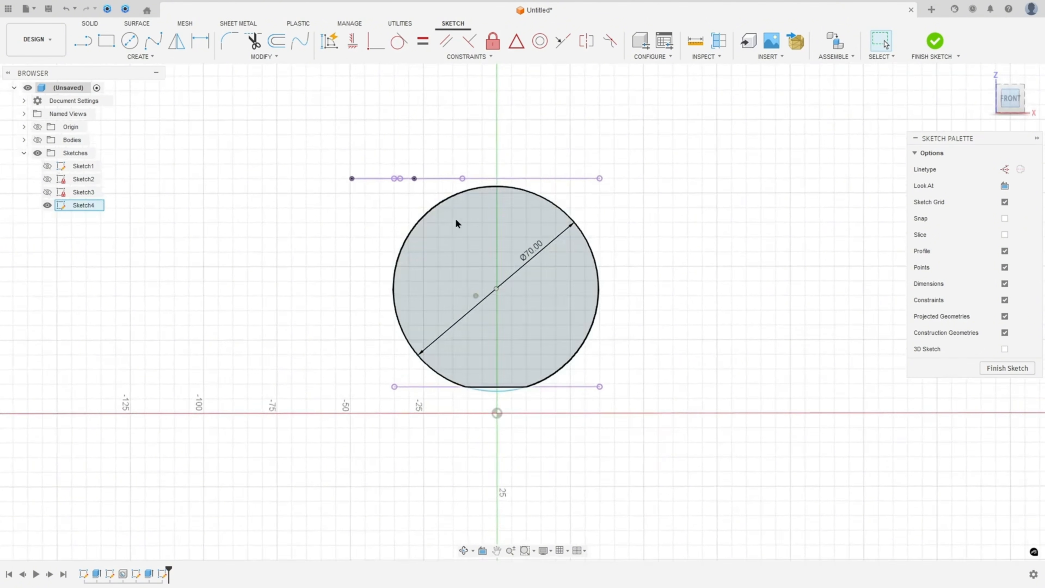
Step: Draw vertical lines from both ends of the lower projected edge up to tangency with the 70 mm circle
left_click(85, 45)
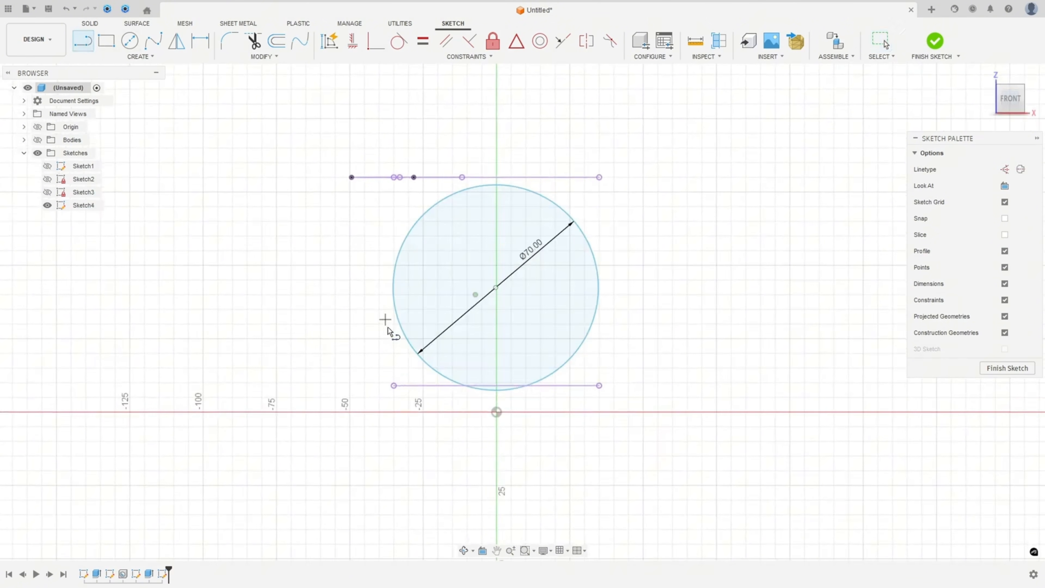
left_click(393, 386)
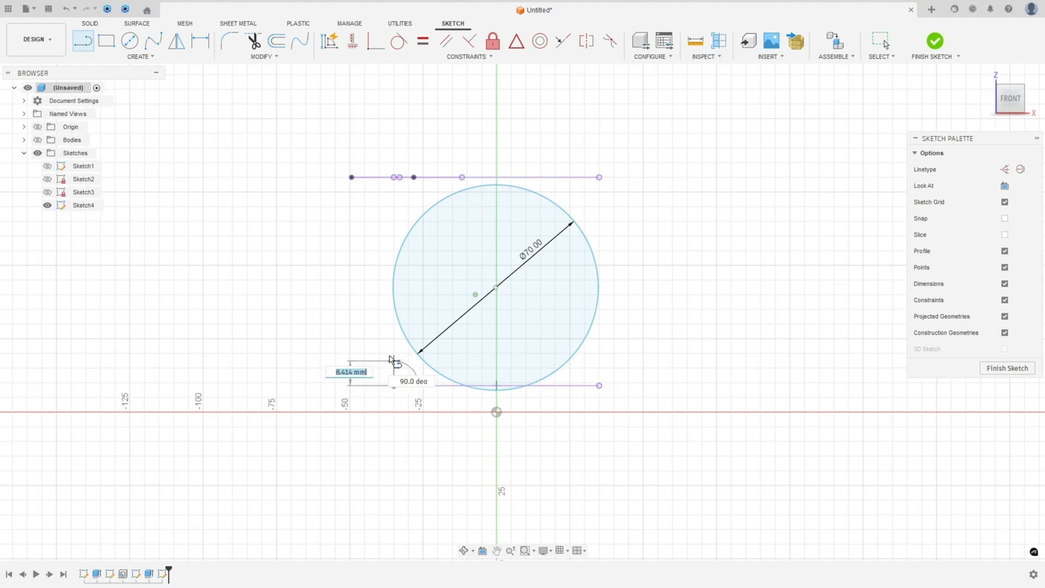
double_click(393, 289)
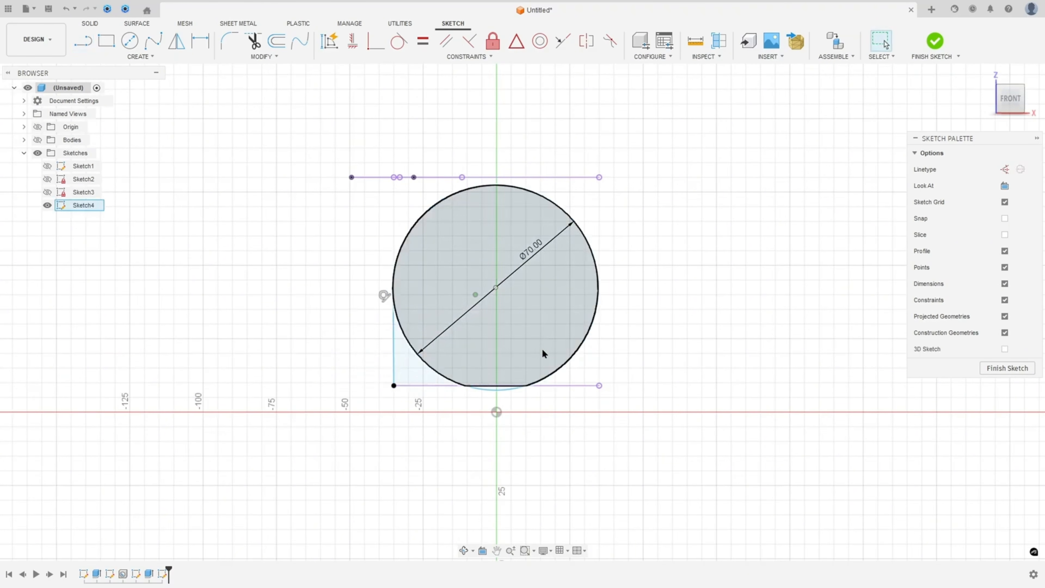
left_click(599, 386)
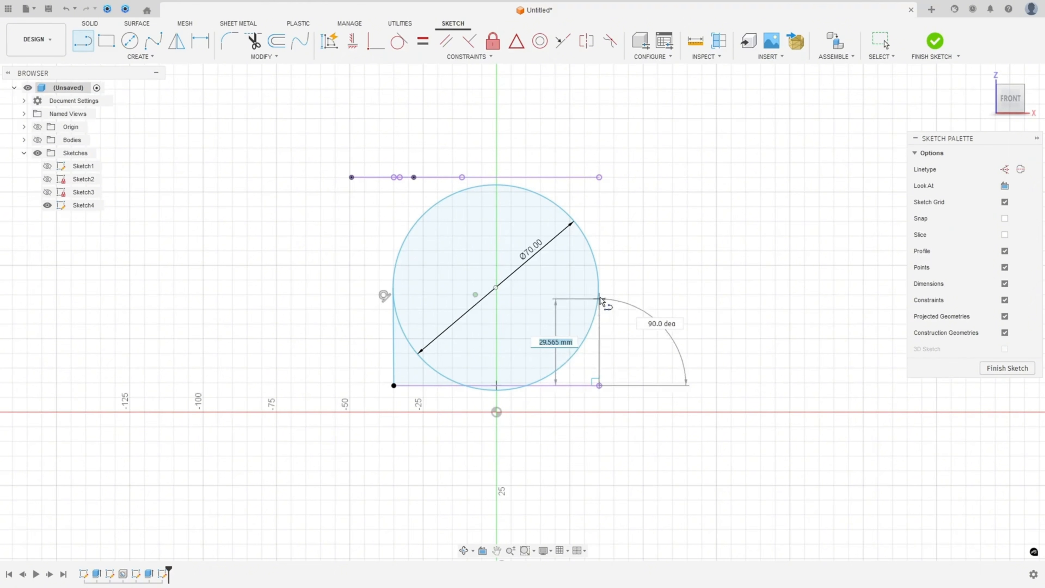
double_click(600, 291)
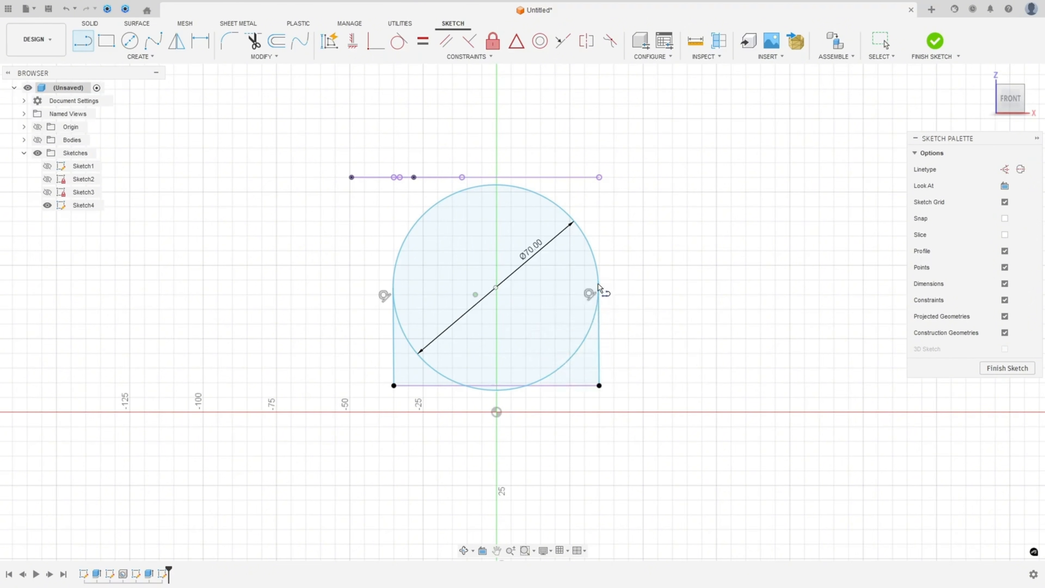
key("Escape")
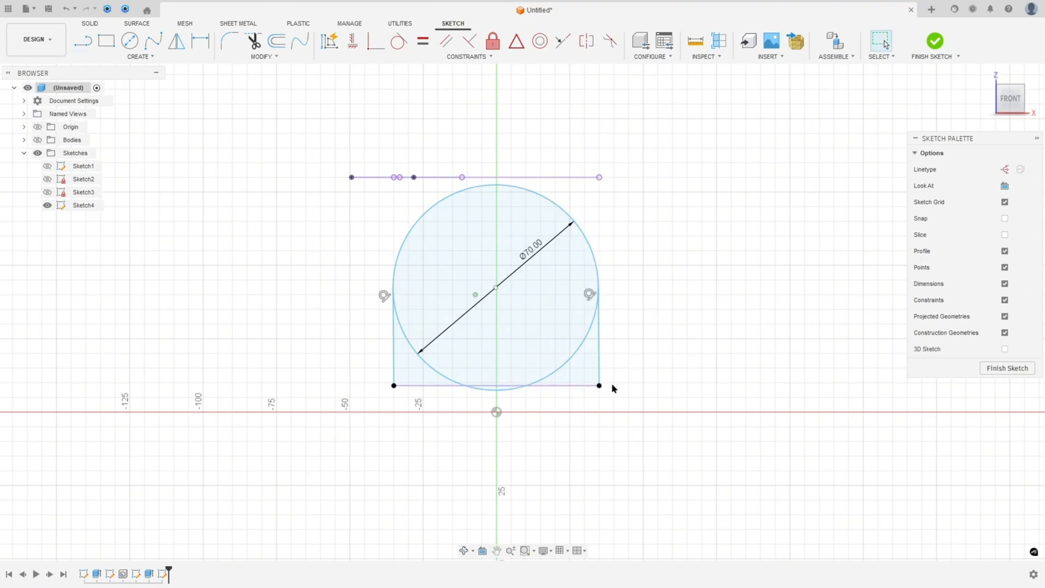
Step: Constrain the 70 mm circle's centre vertically above the sketch origin
left_click(353, 42)
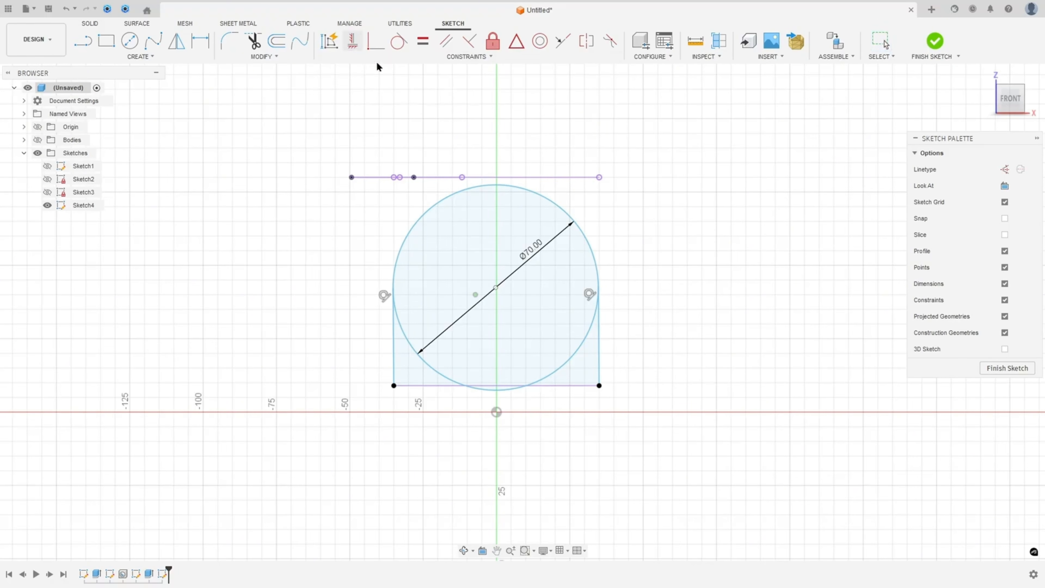
left_click(496, 287)
left_click(497, 412)
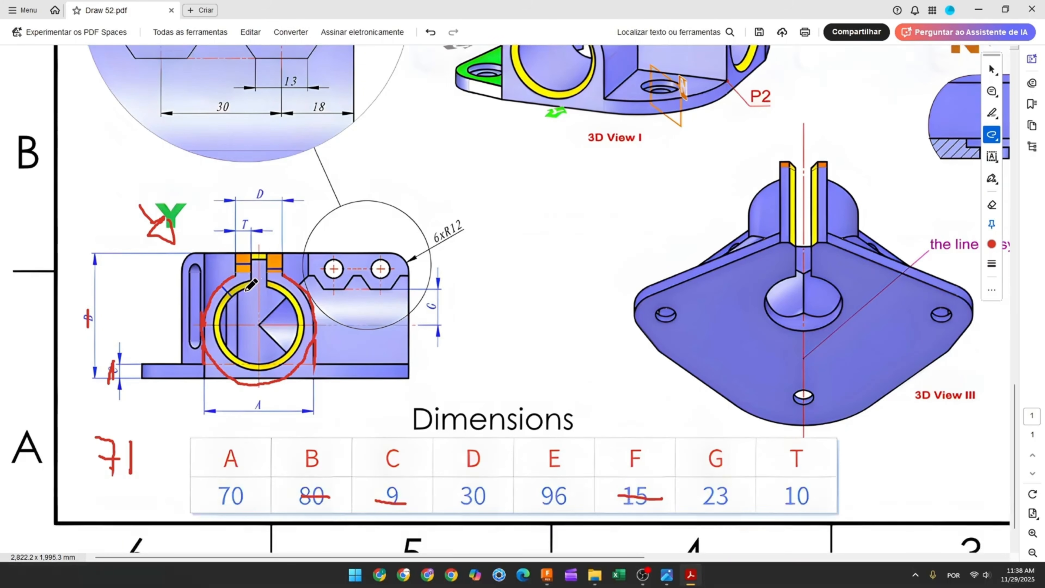
Step: In the PDF's view Y, trace the clamp bore and base line, mark T, strike 10 and 70, note 50 and 20, and return to Fusion
mouse_move(220, 324)
left_mouse_down()
mouse_move(243, 360)
mouse_move(277, 361)
mouse_move(298, 305)
mouse_move(269, 278)
left_mouse_up()
mouse_move(460, 329)
left_mouse_down()
mouse_move(456, 353)
mouse_move(488, 332)
left_mouse_up()
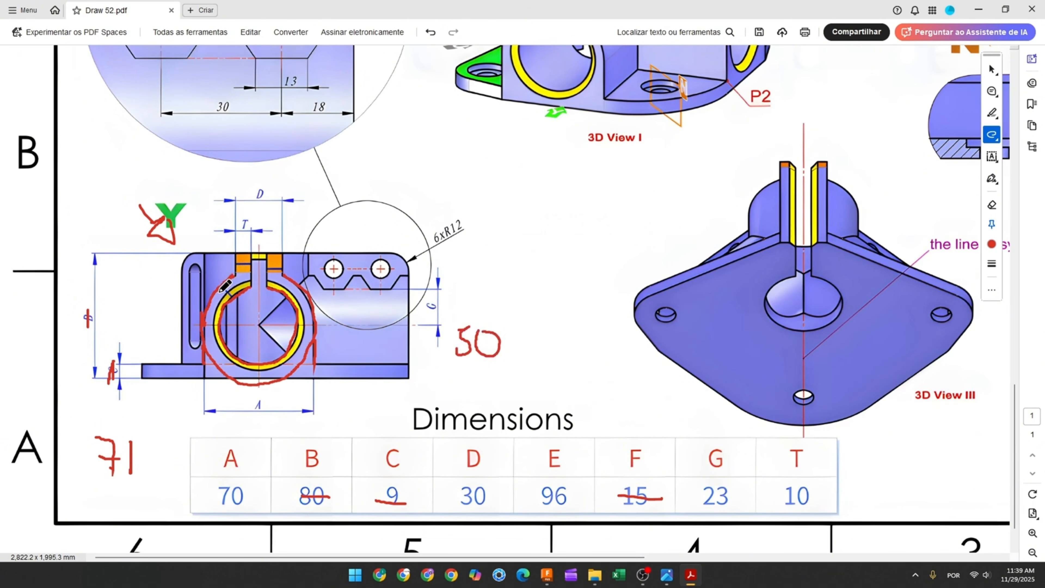
left_click_drag(241, 222, 256, 226)
left_click_drag(774, 494, 820, 492)
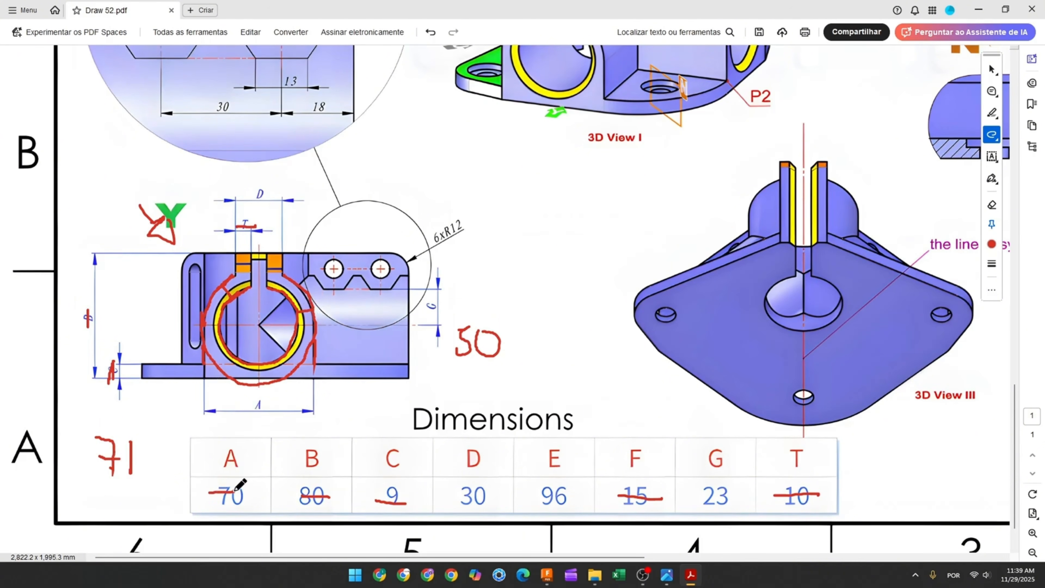
mouse_move(507, 202)
left_mouse_down()
mouse_move(539, 232)
mouse_move(544, 214)
left_mouse_up()
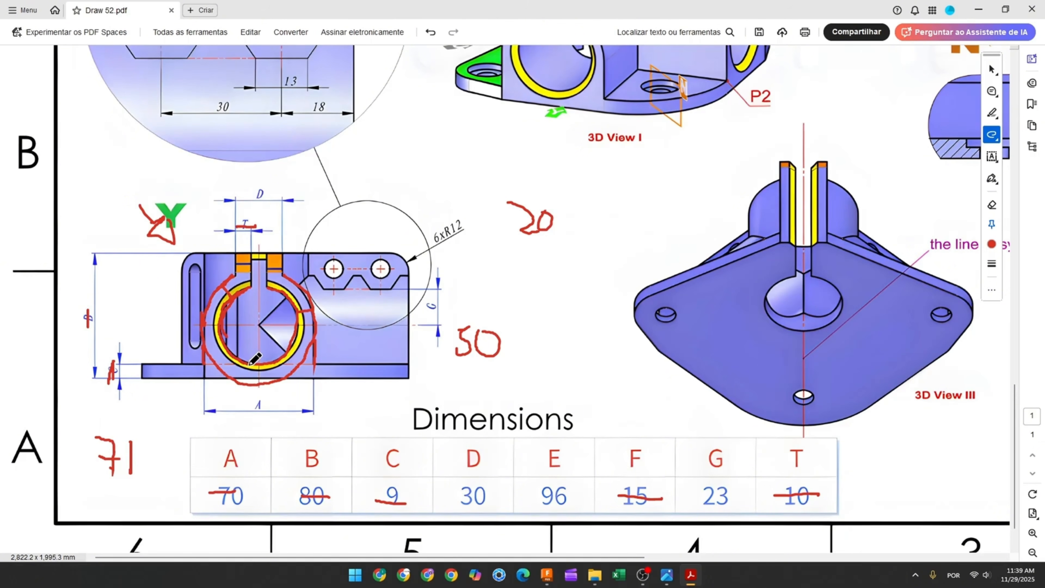
left_click_drag(201, 365, 304, 365)
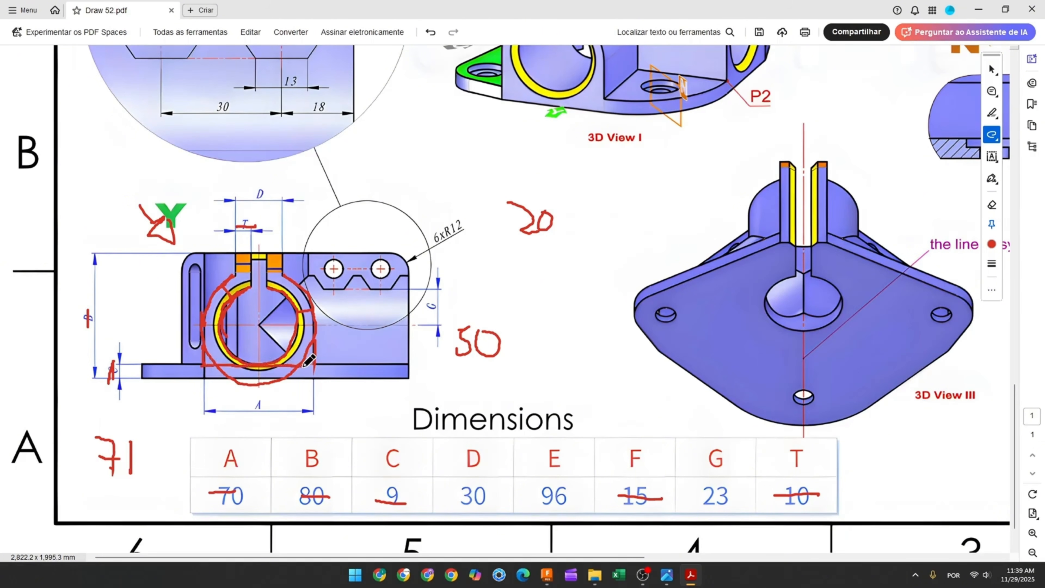
left_click(544, 574)
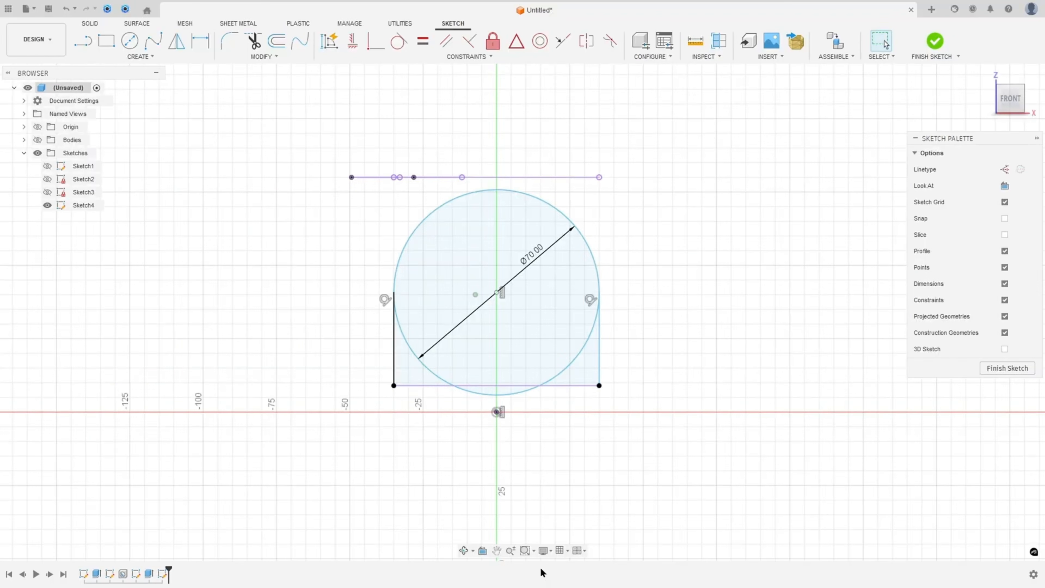
Step: Draw a 50 mm diameter circle concentric with the 70 mm circle and move both diameter dimensions outside the profile
left_click(130, 40)
left_click(497, 294)
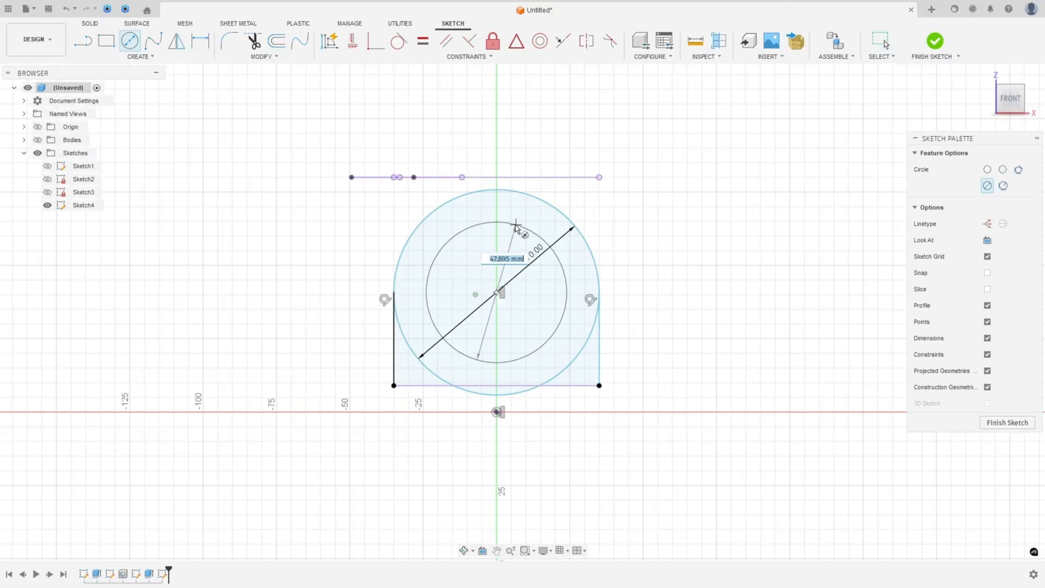
key("Return")
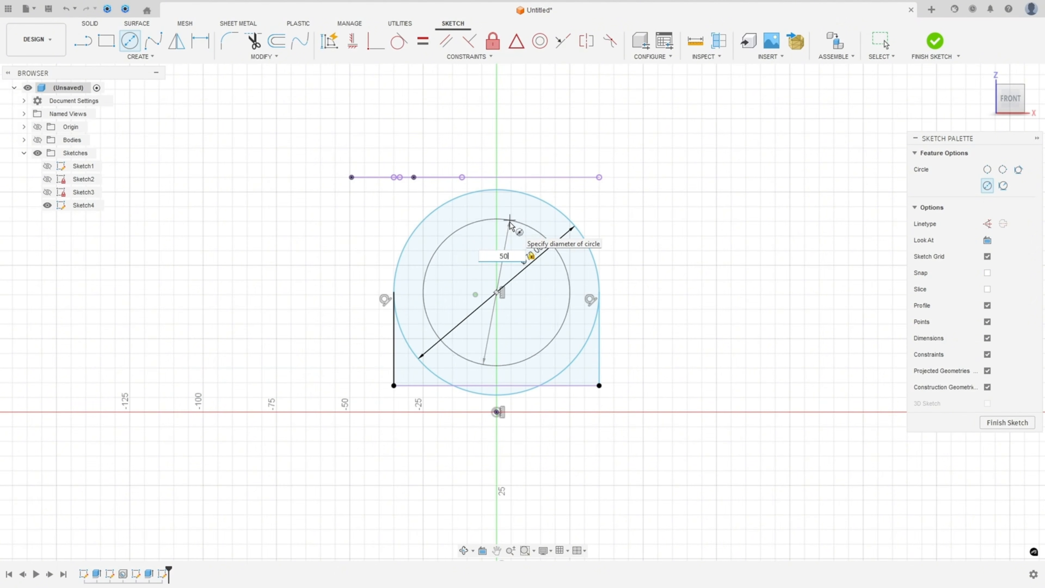
key("Escape")
left_click_drag(533, 233, 661, 203)
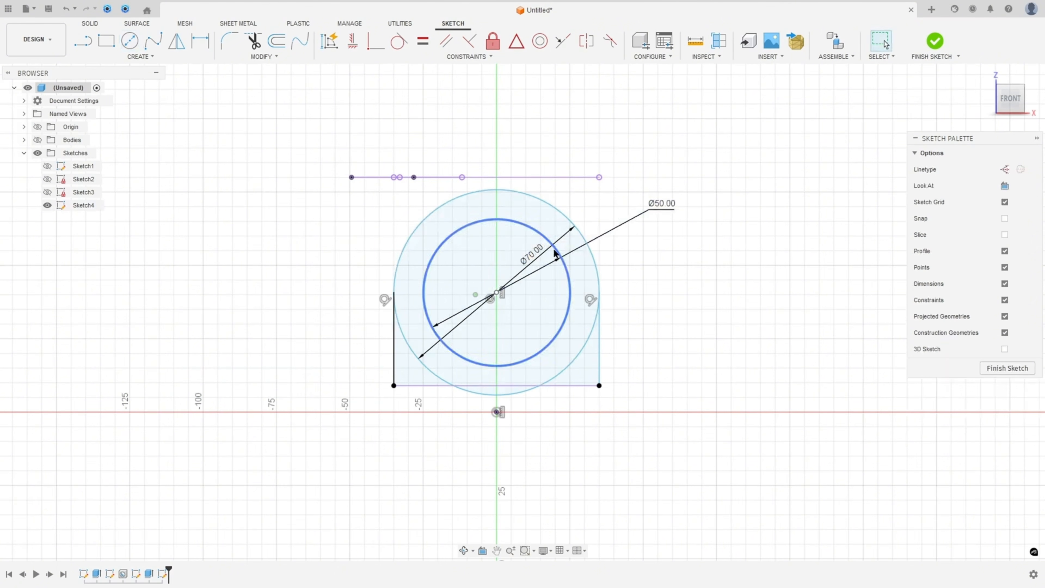
left_click_drag(532, 254, 685, 229)
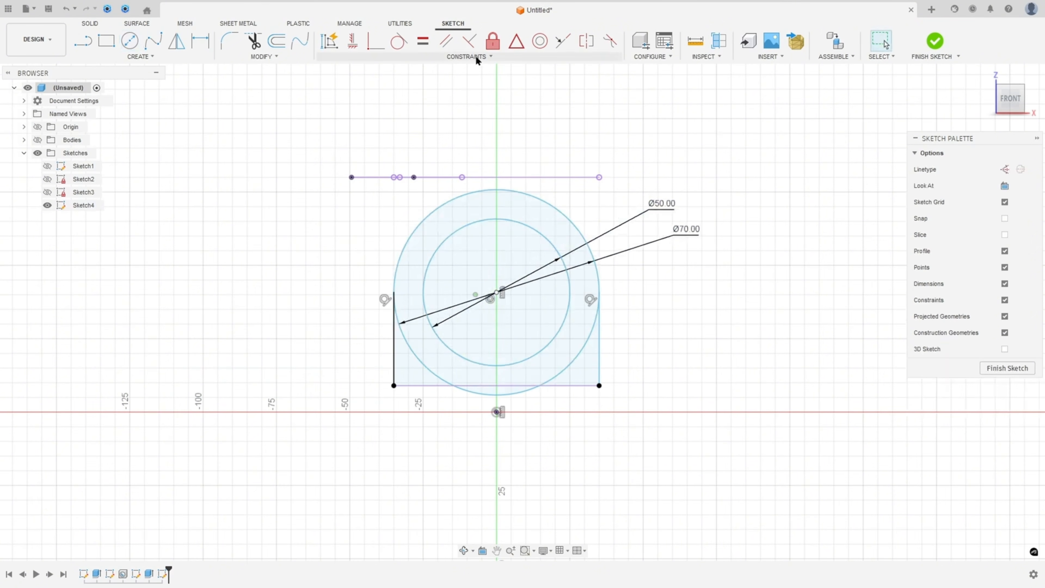
Step: Make the 50 mm circle tangent to the lower projected line
left_click(398, 42)
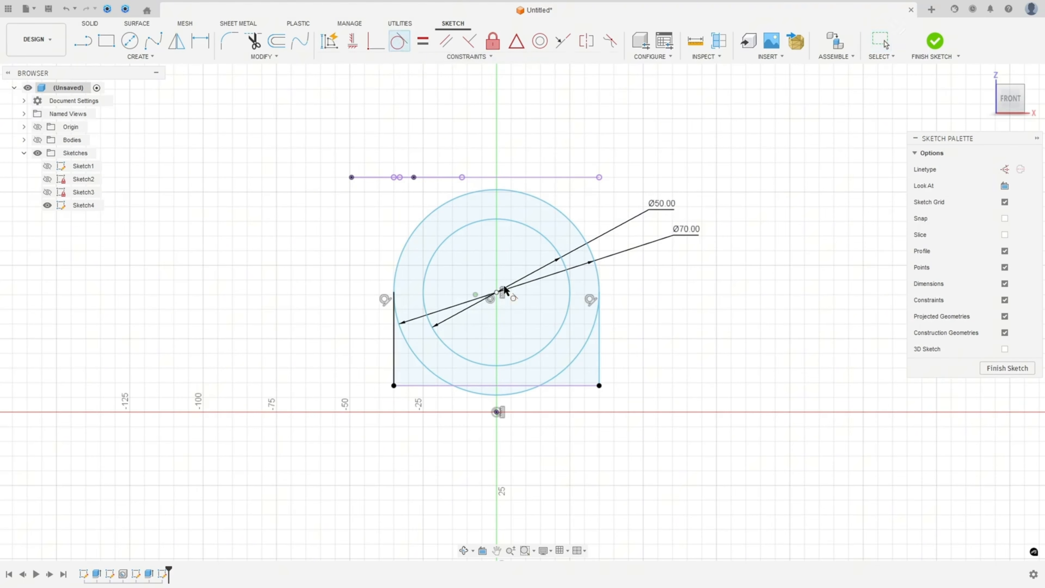
left_click(507, 368)
left_click(565, 385)
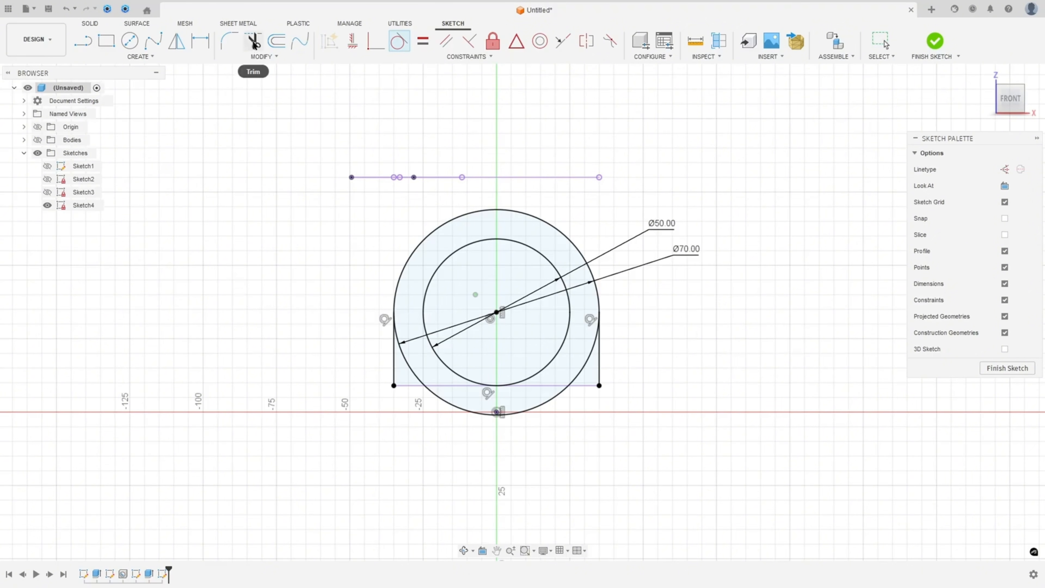
Step: Trim the 70 mm circle below the projected base line and its remaining lower arcs inside both vertical lines
left_click(254, 42)
left_click(486, 414)
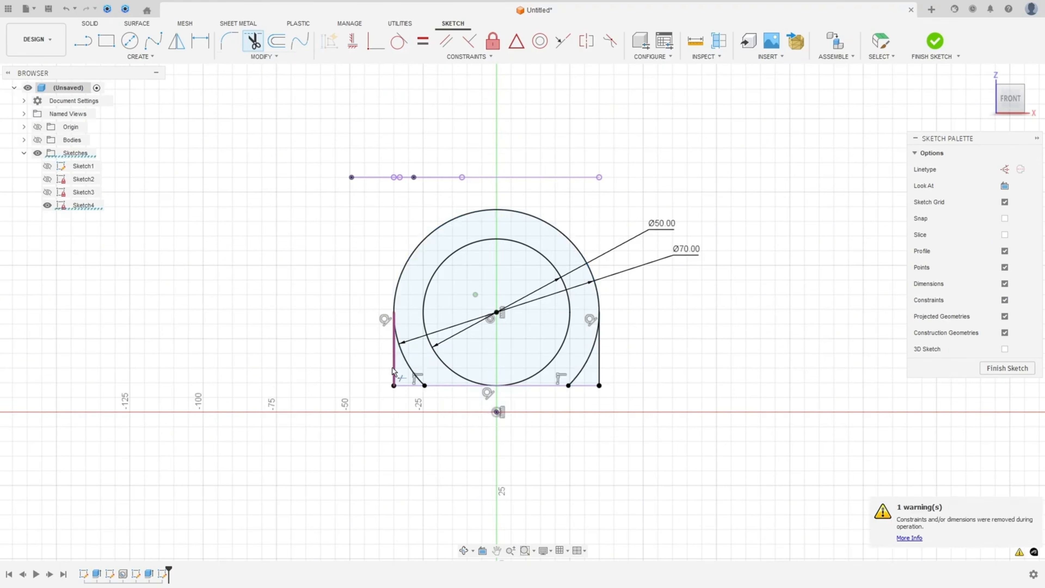
left_click(409, 370)
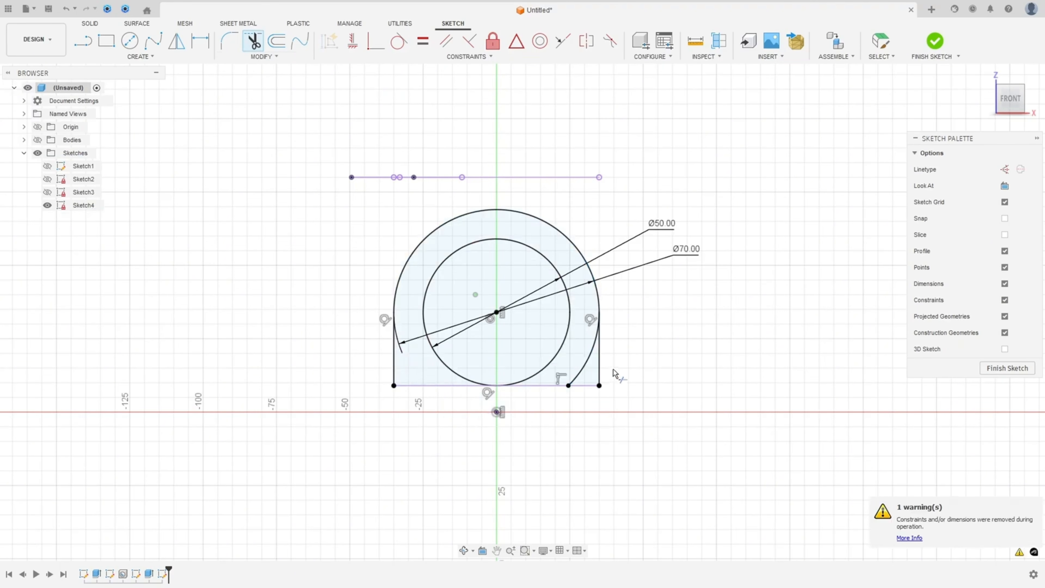
left_click(584, 367)
middle_click_drag(623, 334, 624, 358)
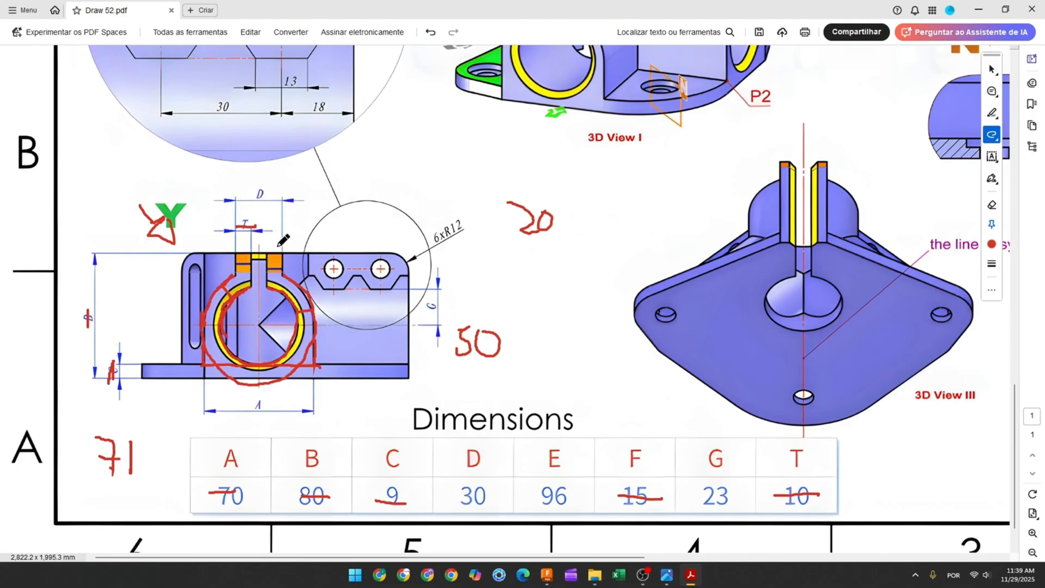
Step: In the PDF's view Y, outline the two clamp ears, mark dimension D and its value 30, and switch back to Fusion
scroll(283, 240, "up", 1, "ctrl")
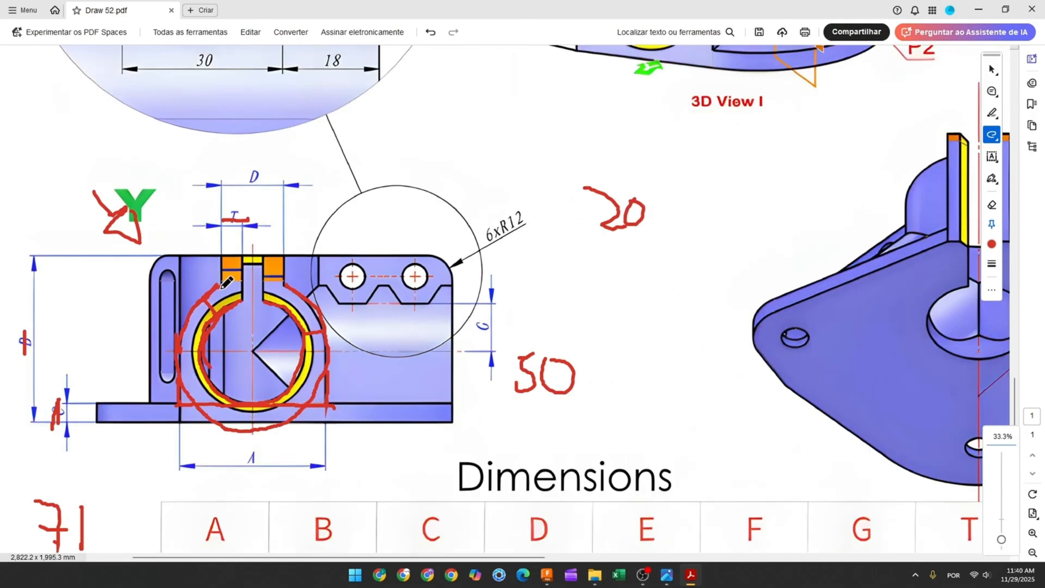
left_click_drag(220, 280, 222, 252)
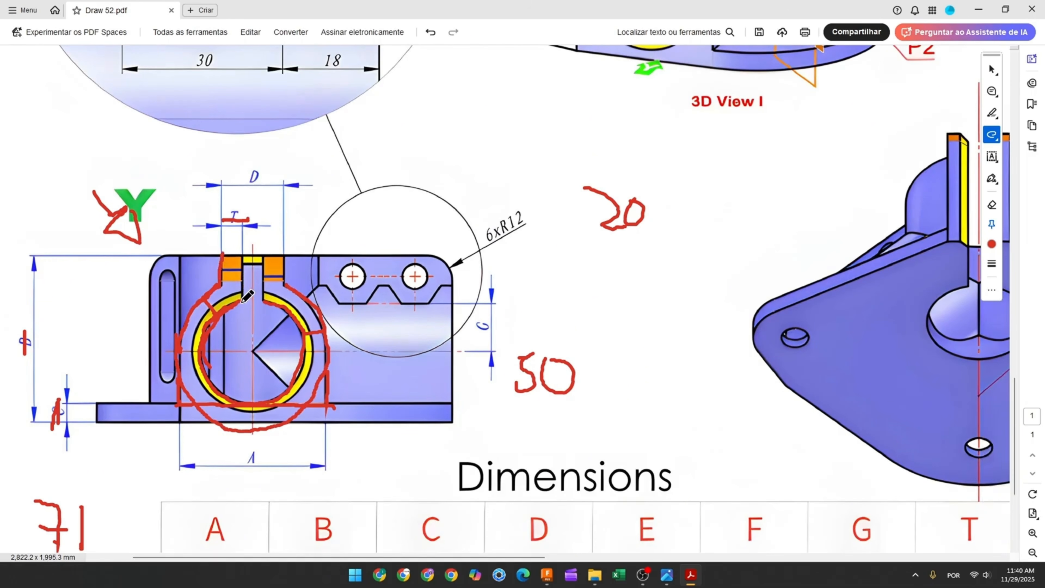
left_click_drag(242, 302, 243, 265)
mouse_move(263, 302)
left_mouse_down()
mouse_move(263, 259)
mouse_move(283, 257)
left_mouse_up()
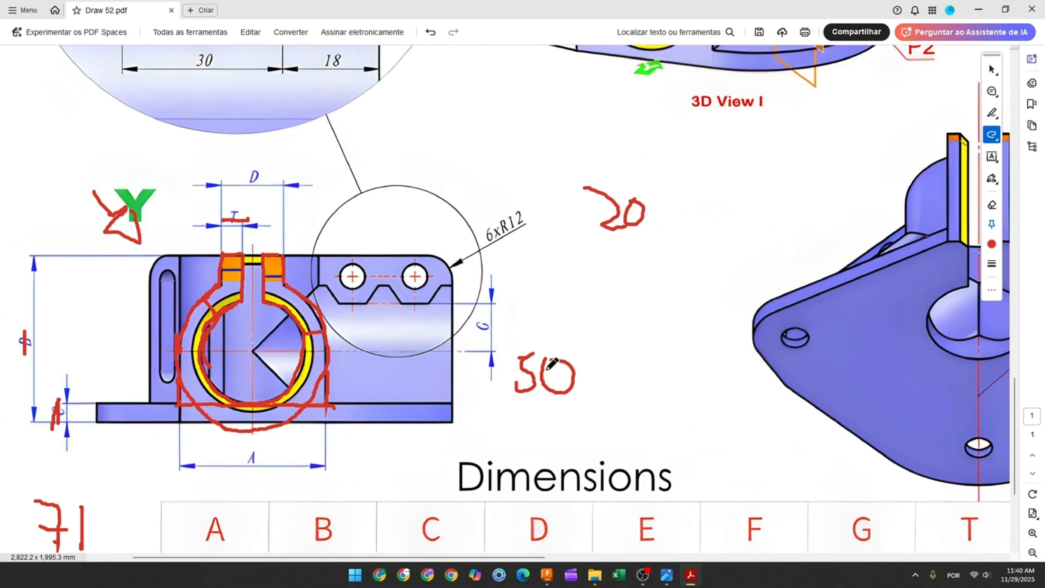
scroll(548, 368, "down", 3)
scroll(265, 218, "up", 3)
left_click_drag(250, 177, 272, 179)
scroll(566, 368, "down", 1)
scroll(266, 389, "up", 1)
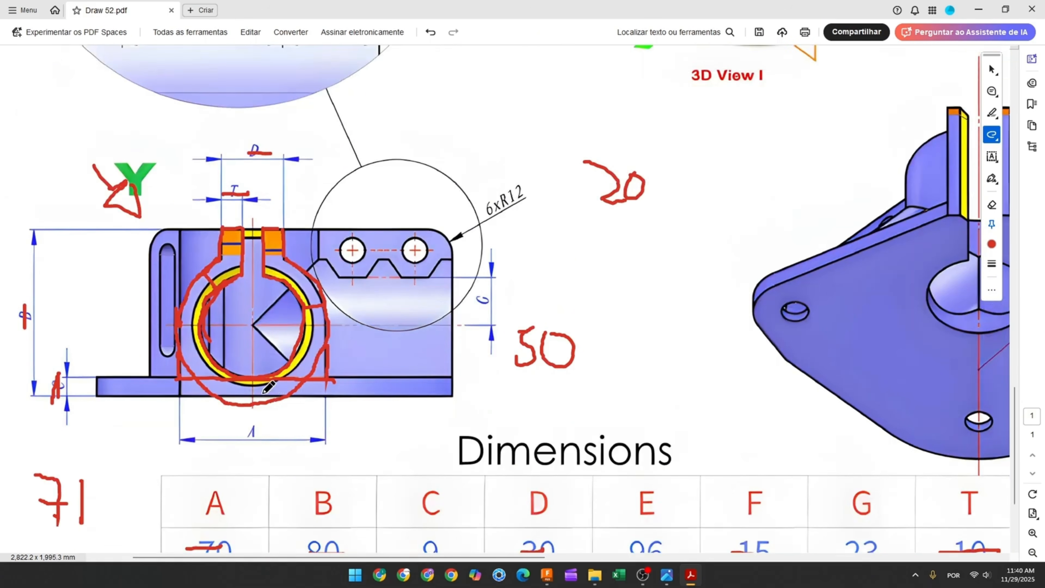
left_click(547, 574)
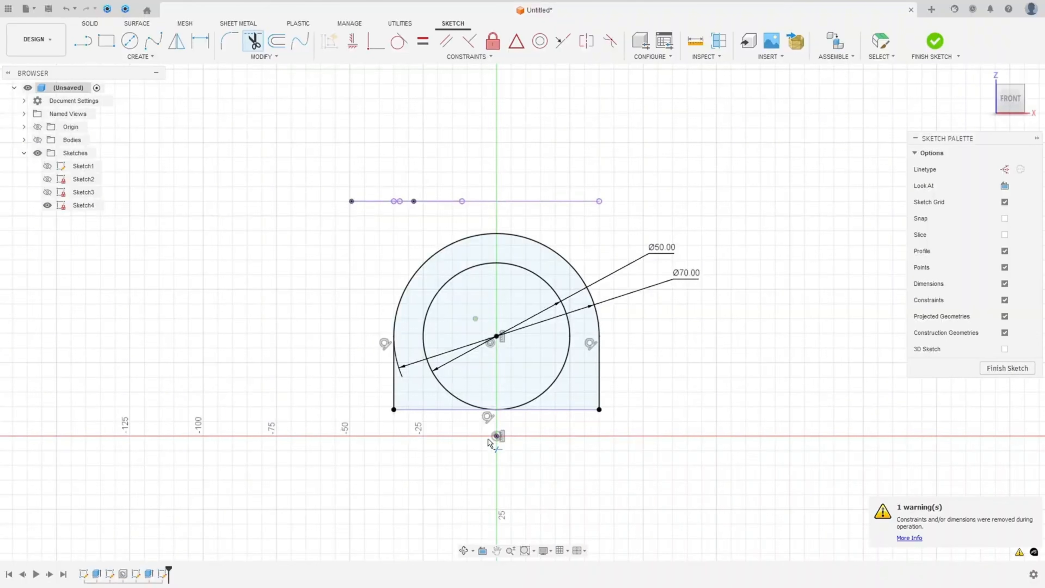
left_click(83, 40)
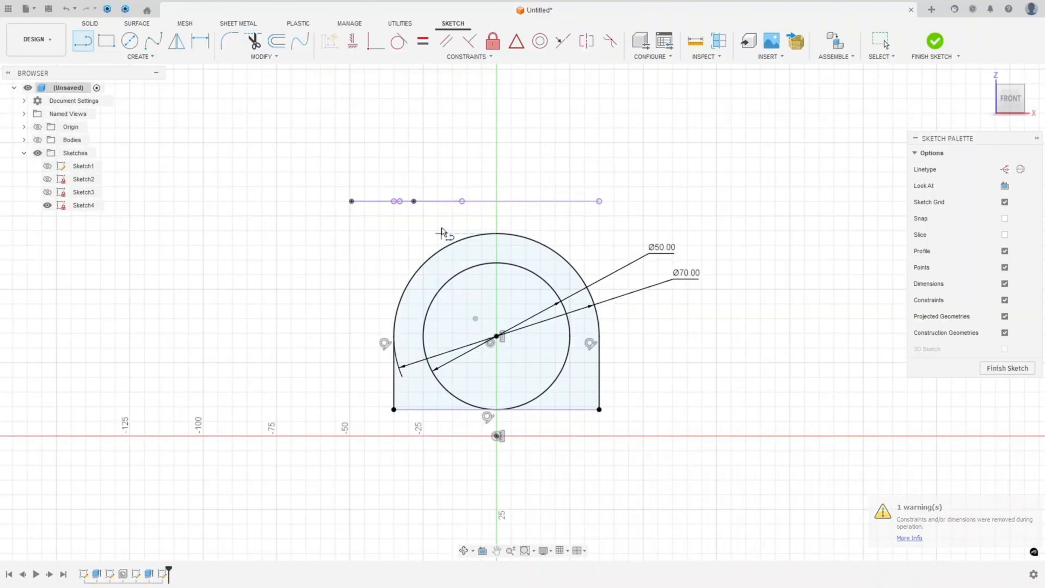
left_click(439, 203)
key("Escape")
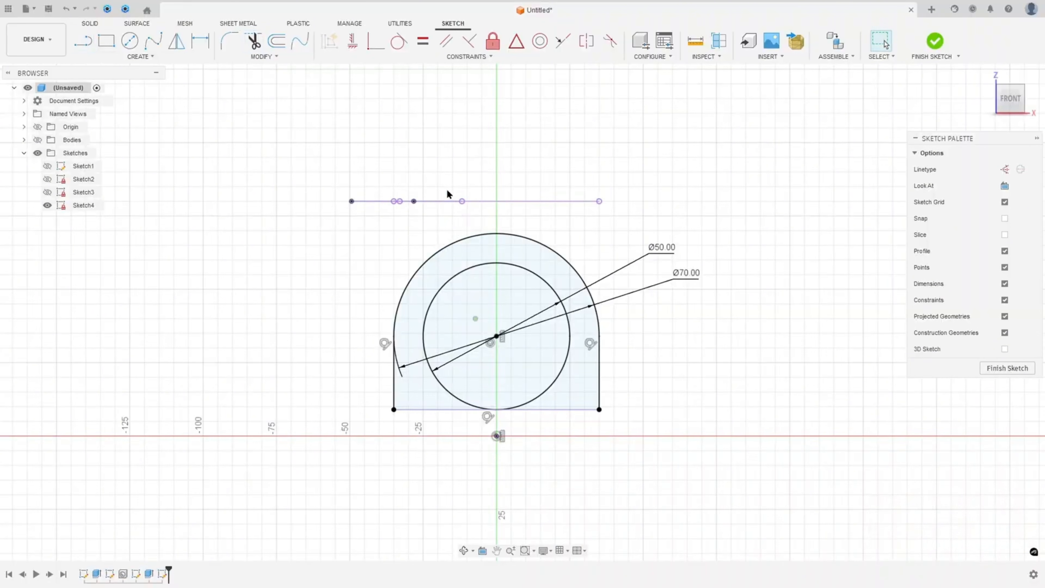
Step: Draw two vertical lines from the upper projected line down to the 70 mm arc, one each side of the centre, and make them equal
key("l")
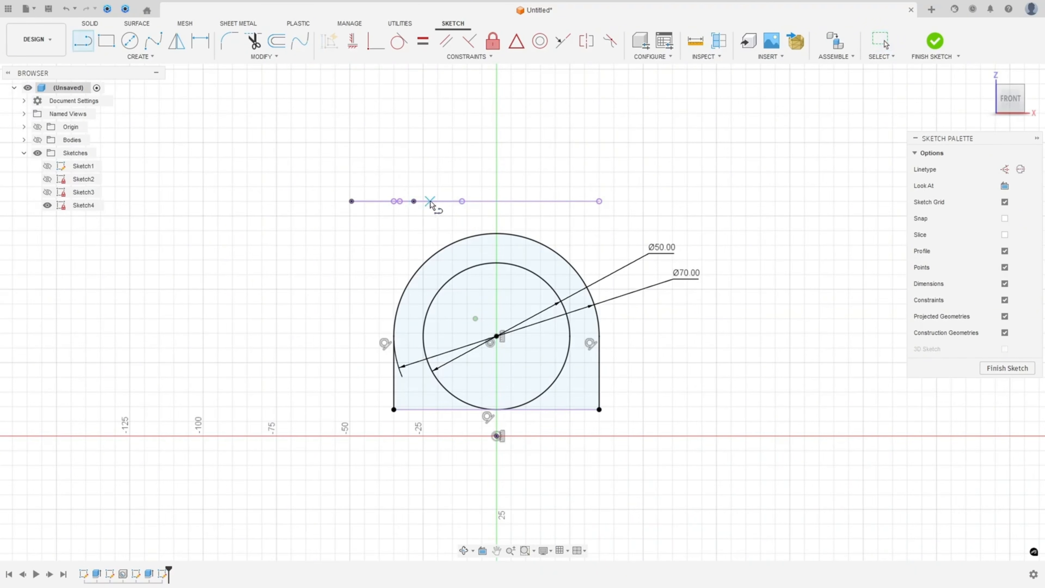
left_click(431, 202)
double_click(430, 255)
left_click(563, 202)
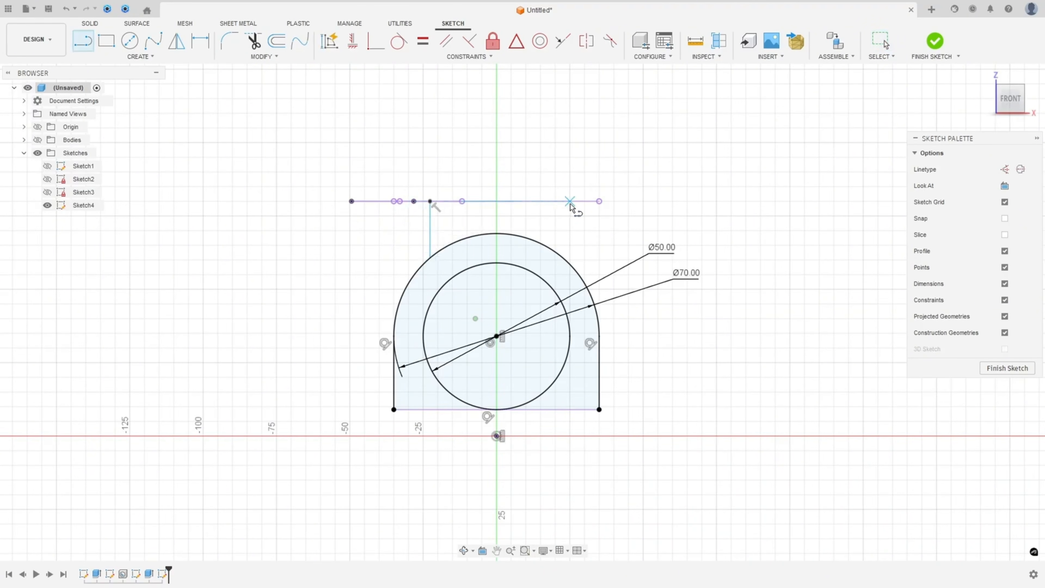
double_click(565, 258)
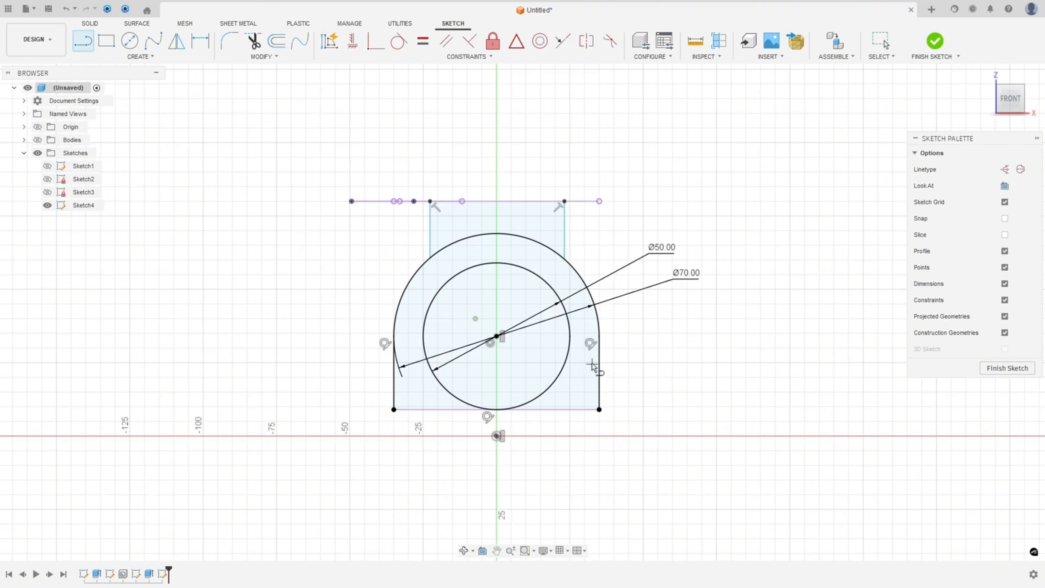
left_click(423, 41)
left_click(431, 227)
left_click(563, 233)
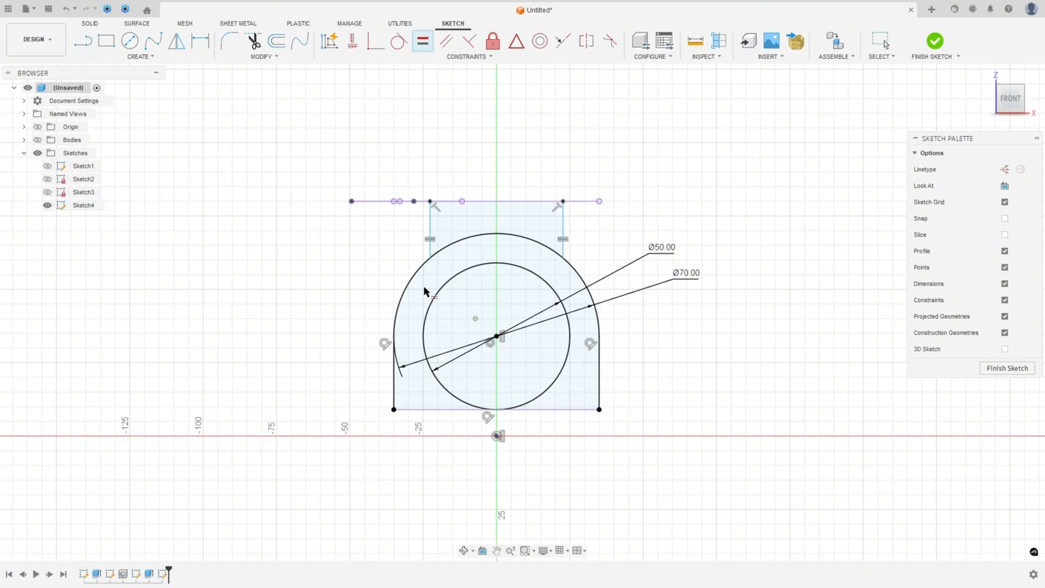
Step: Set the distance between the two vertical lines to 30 mm and trim the 70 mm arc between them
left_click(200, 41)
left_click(430, 219)
left_click(562, 214)
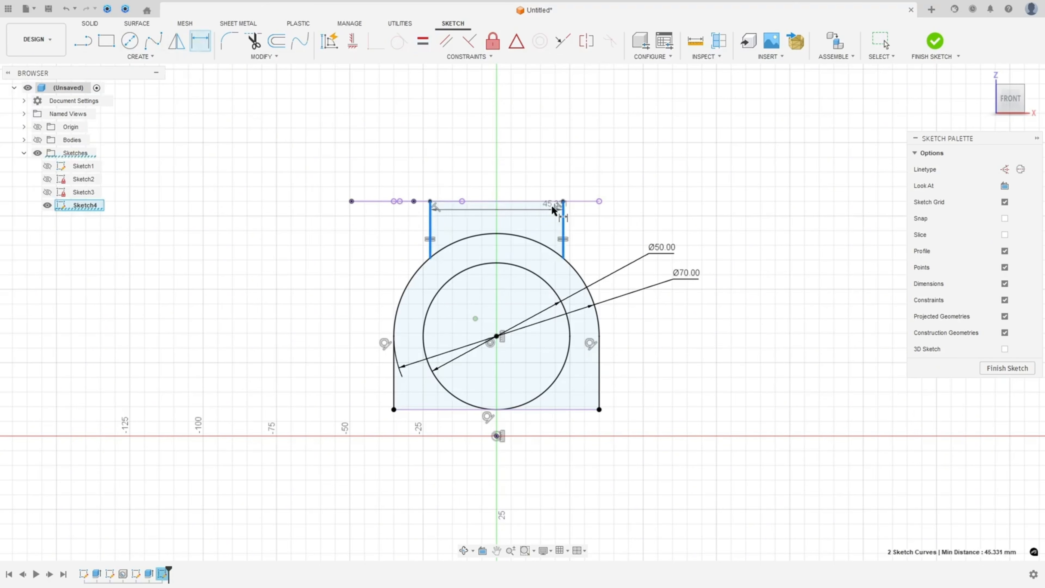
left_click(500, 139)
type("30")
key("Return")
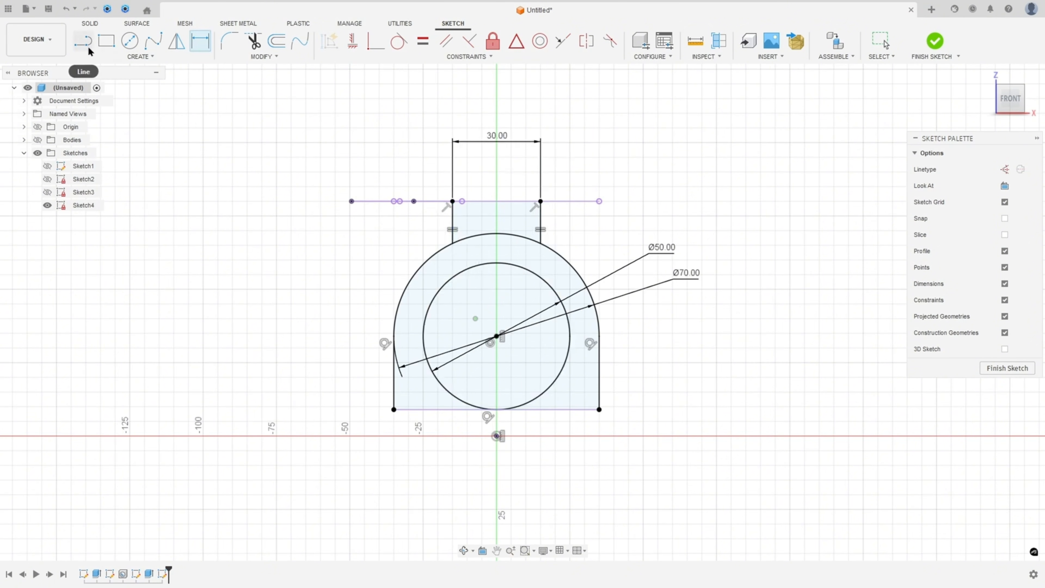
left_click(252, 43)
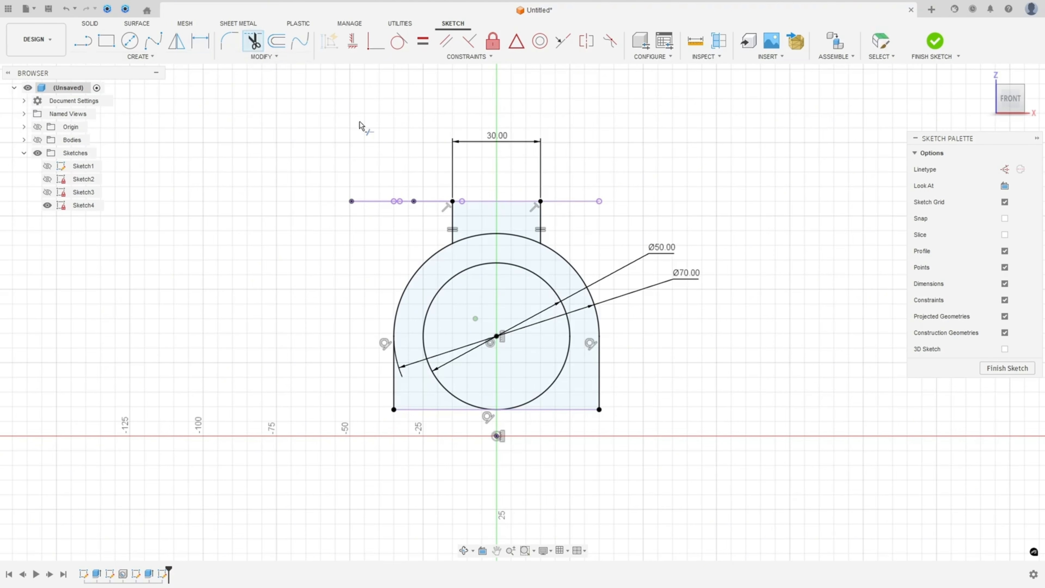
left_click(492, 239)
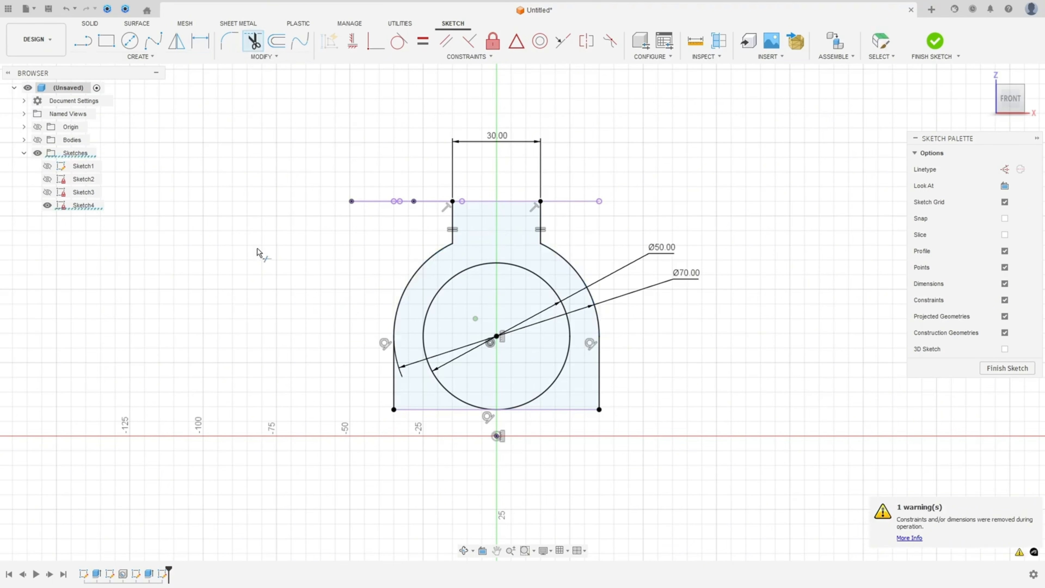
Step: Draw two inner vertical lines about 21.5 mm long from the upper projected line down to the 50 mm circle and make them equal
left_click(83, 41)
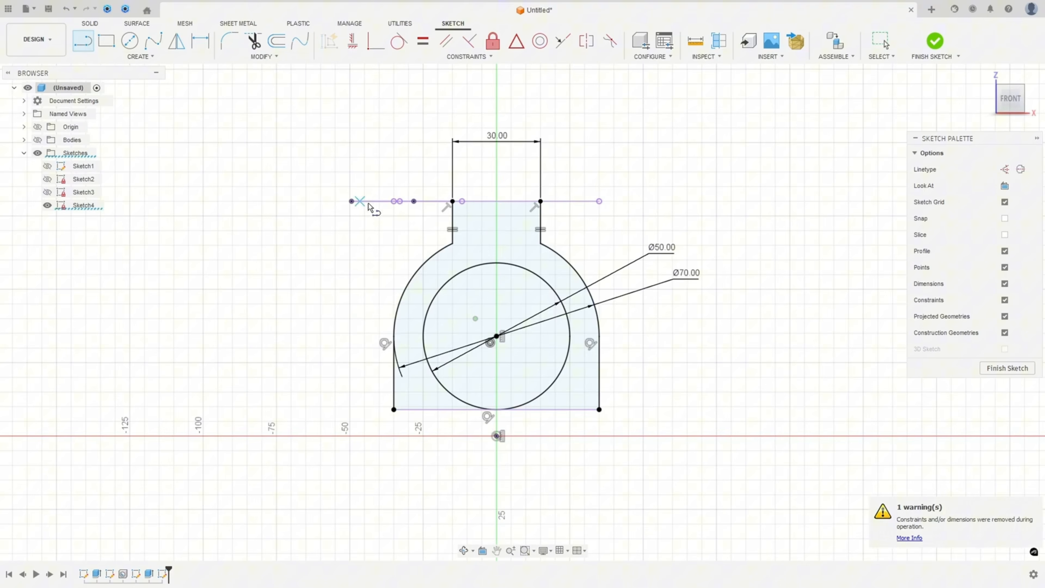
left_click(481, 201)
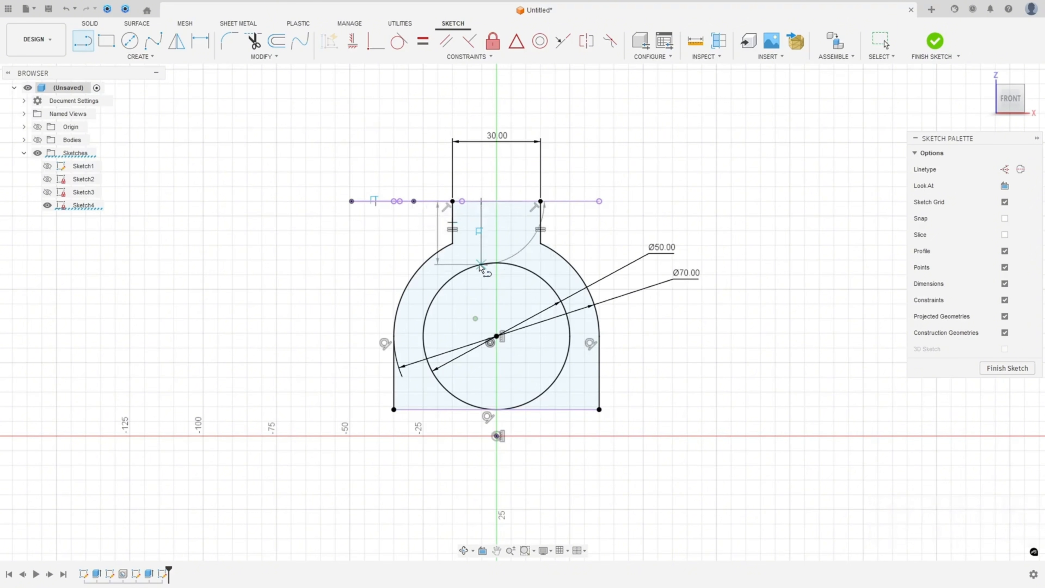
key("Escape")
key("l")
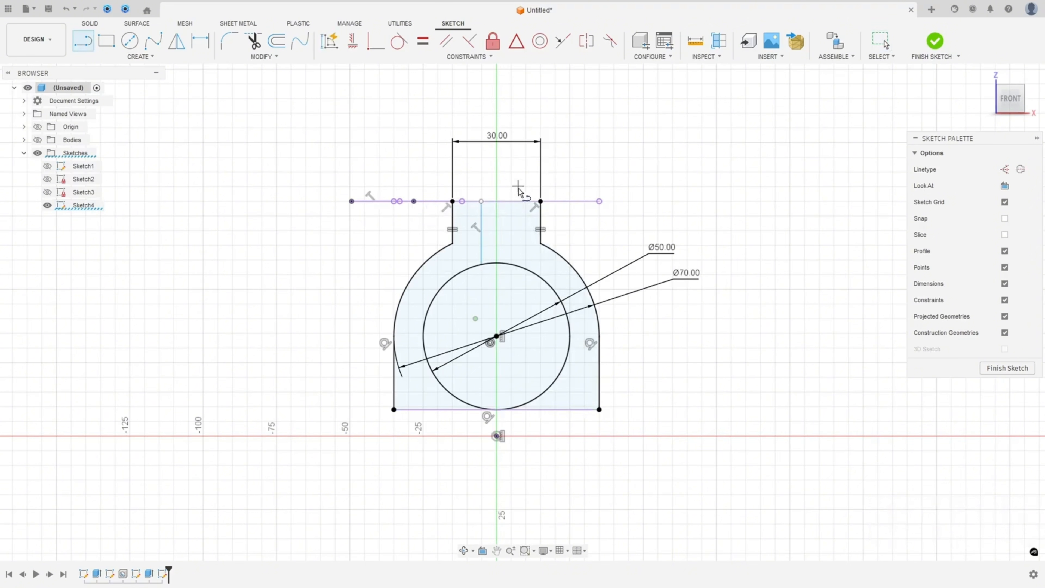
left_click(511, 201)
left_click(511, 264)
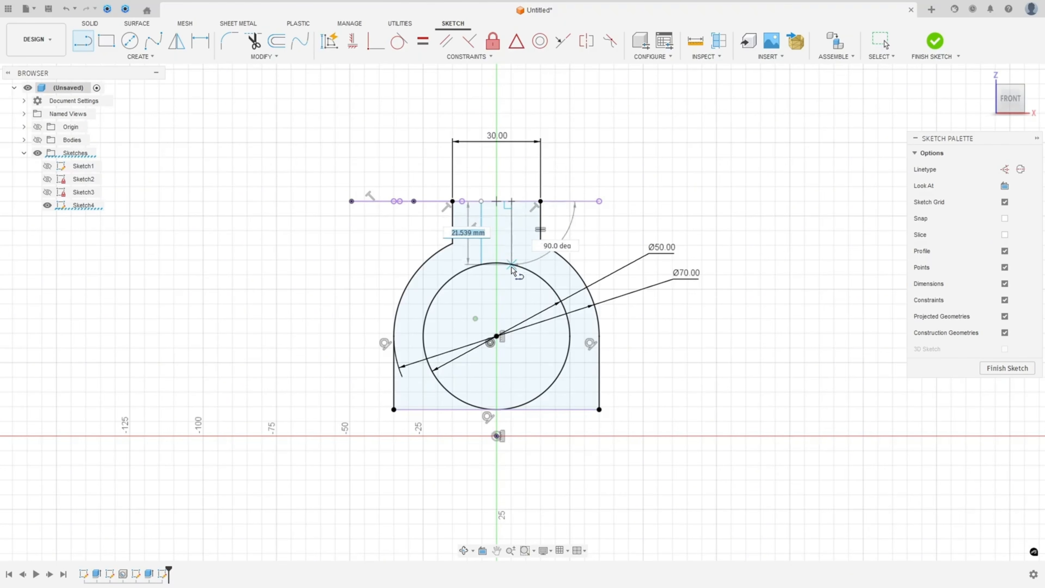
left_click(423, 42)
left_click(482, 228)
left_click(512, 229)
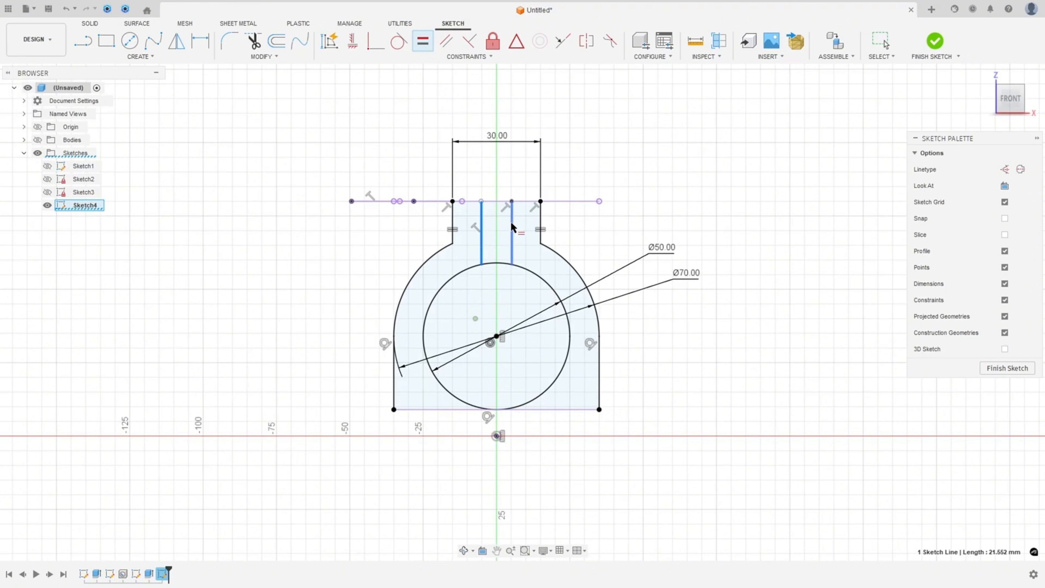
Step: Set the distance between the left outer and left inner vertical lines to 10 mm
left_click(200, 41)
left_click(482, 229)
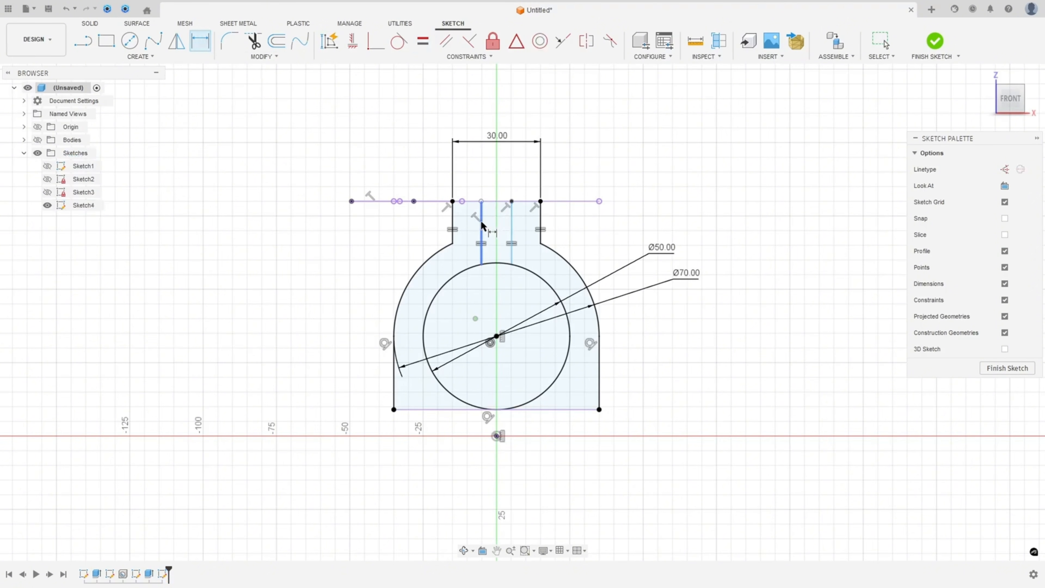
left_click(453, 229)
left_click(464, 177)
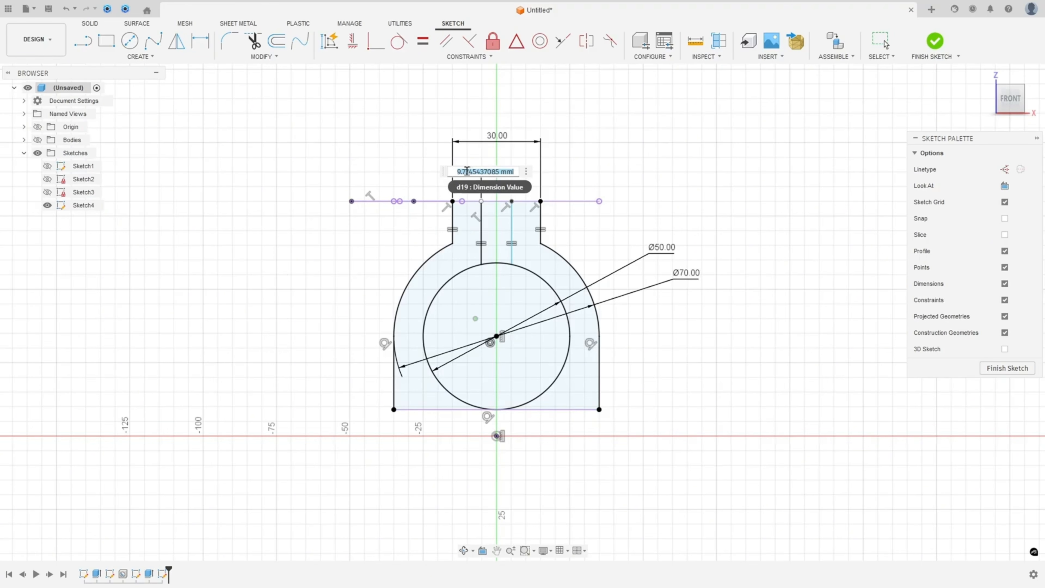
type("10")
key("Return")
key("Escape")
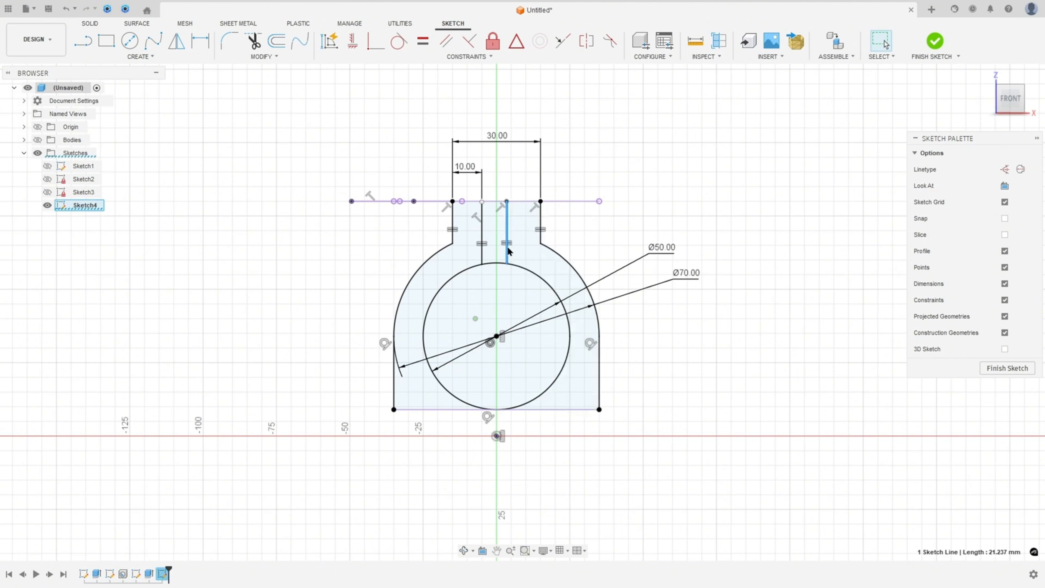
Step: Shift the right inner line outward and make the left inner line's upper endpoint coincident with the upper projected line
left_click_drag(509, 248, 531, 245)
left_click(375, 41)
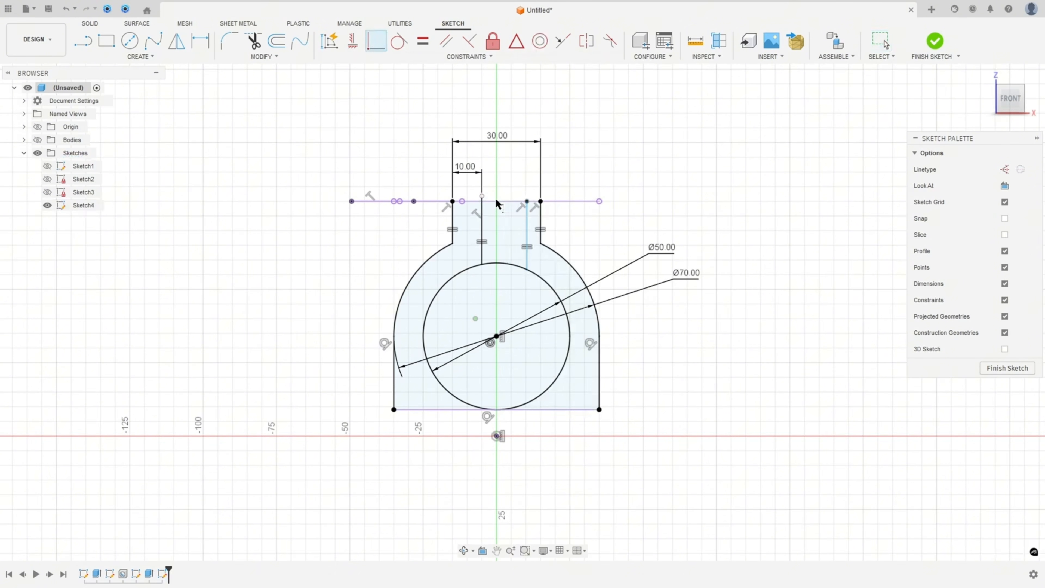
left_click(483, 196)
left_click(489, 201)
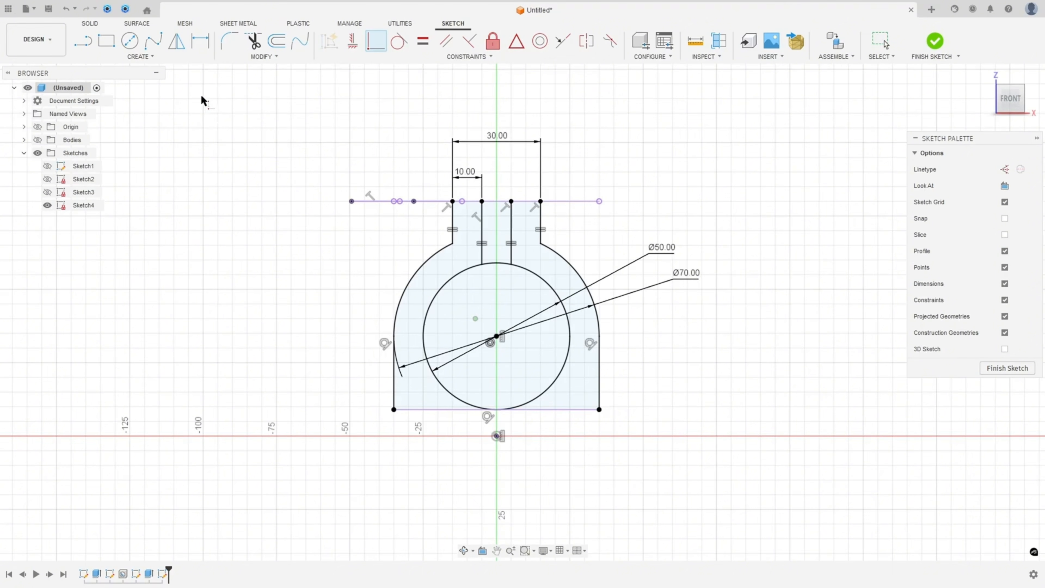
Step: Trim the 50 mm circle between the two inner vertical lines and finish the sketch
left_click(254, 41)
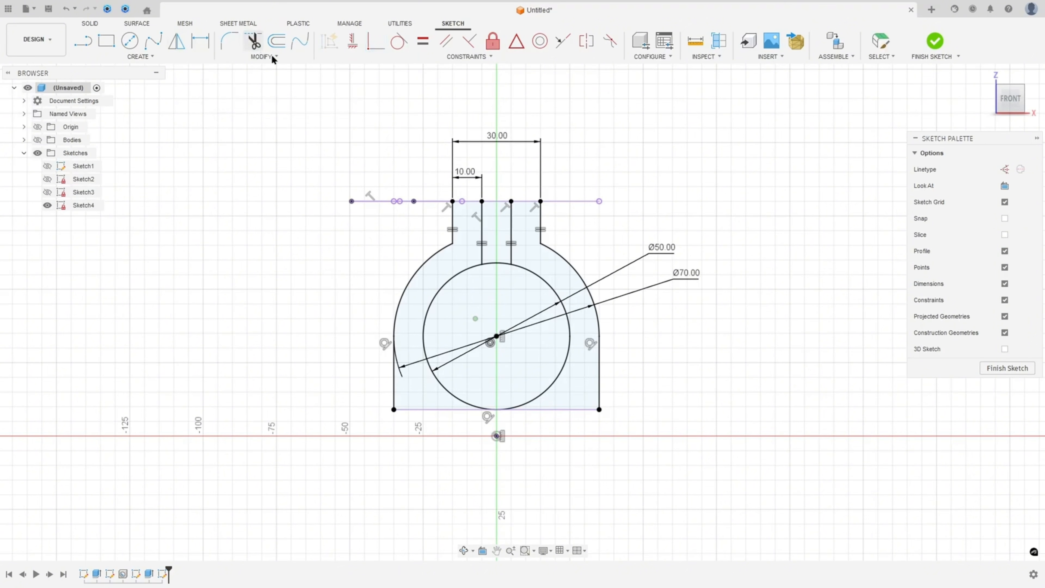
left_click(495, 266)
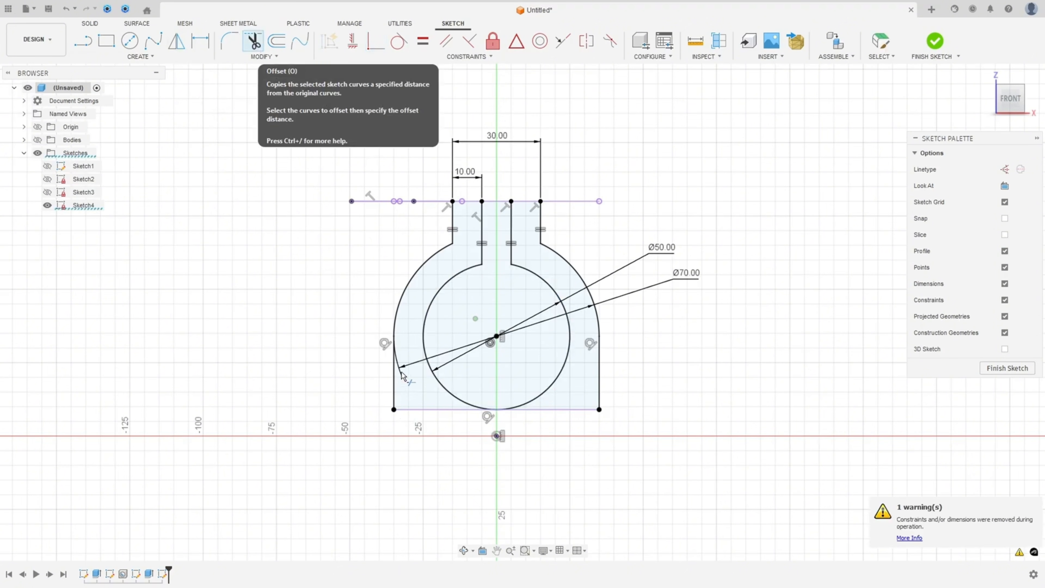
key("Escape")
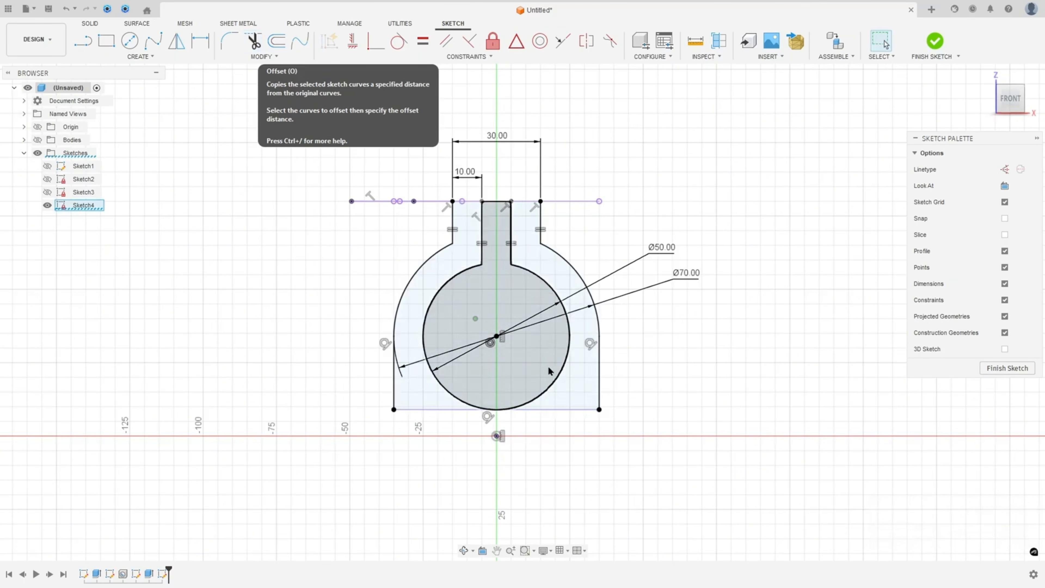
left_click(934, 41)
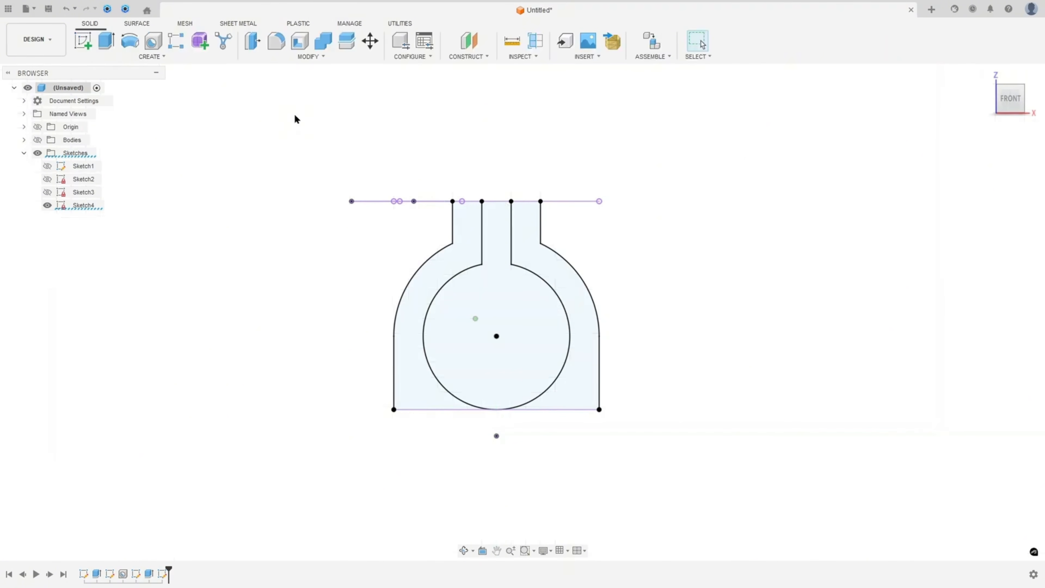
Step: Extrude both clamp profile halves up to the base plate's flat front side face, with the bodies shown and the operation set to Join
left_click(106, 41)
left_click(417, 295)
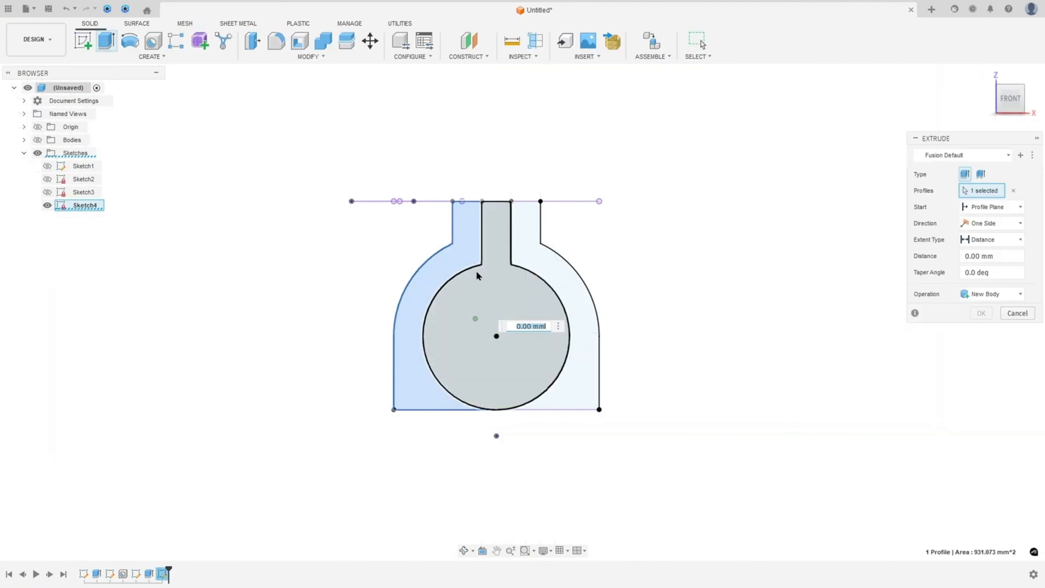
left_click(579, 340)
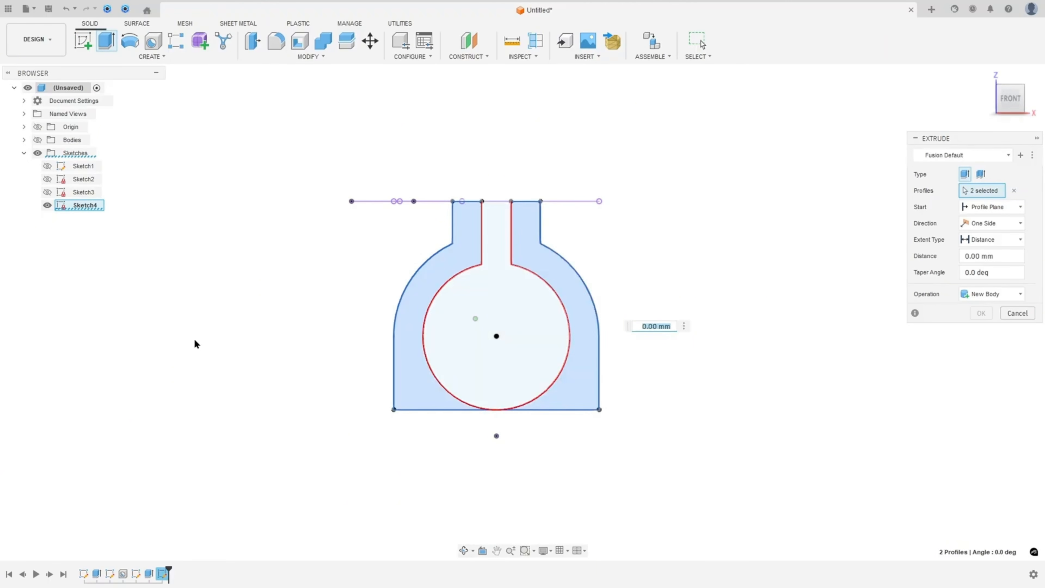
left_click(37, 140)
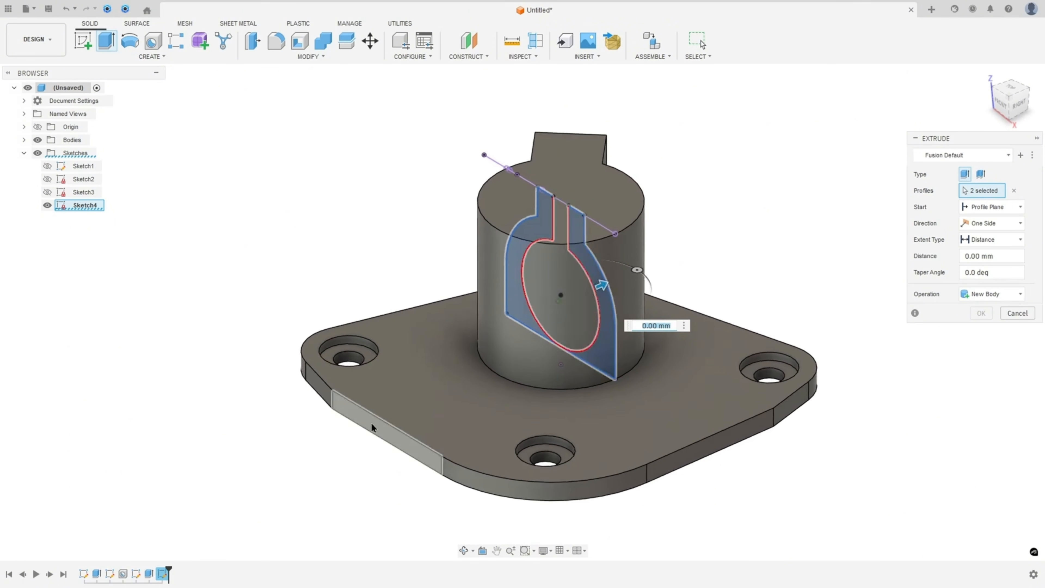
left_click(982, 243)
left_click(964, 270)
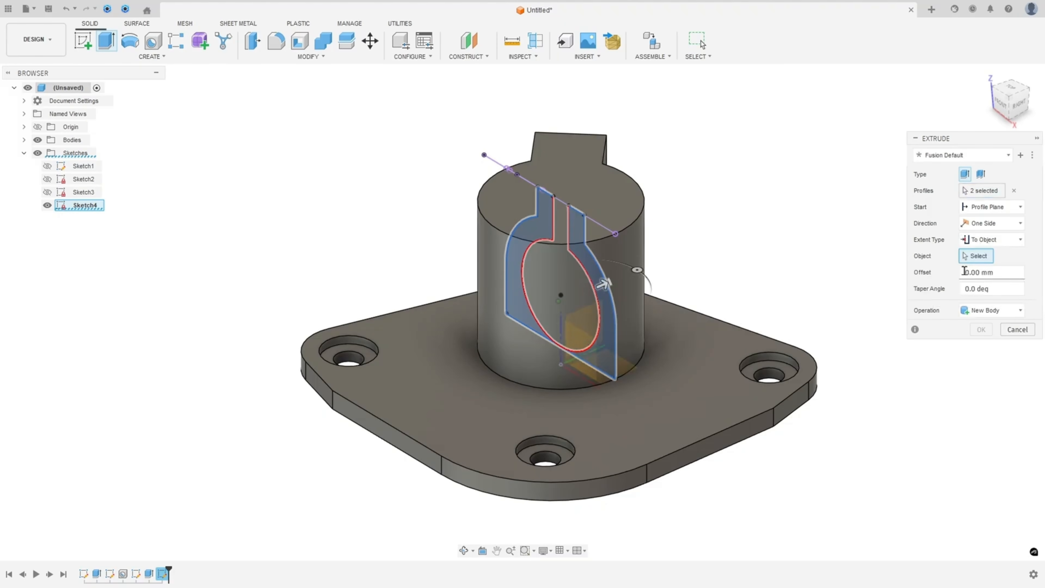
left_click(386, 436)
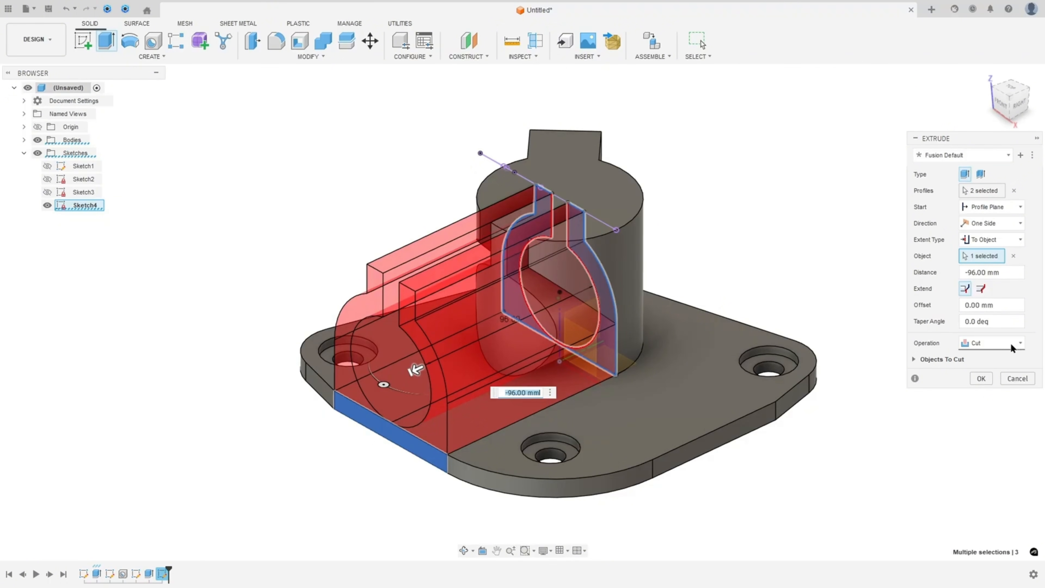
left_click(1012, 347)
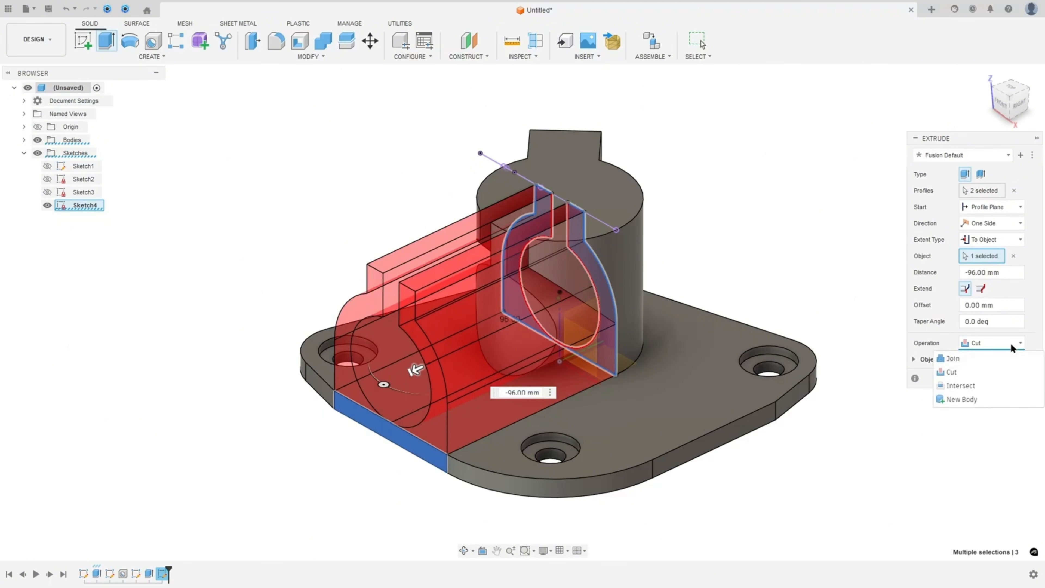
left_click(953, 358)
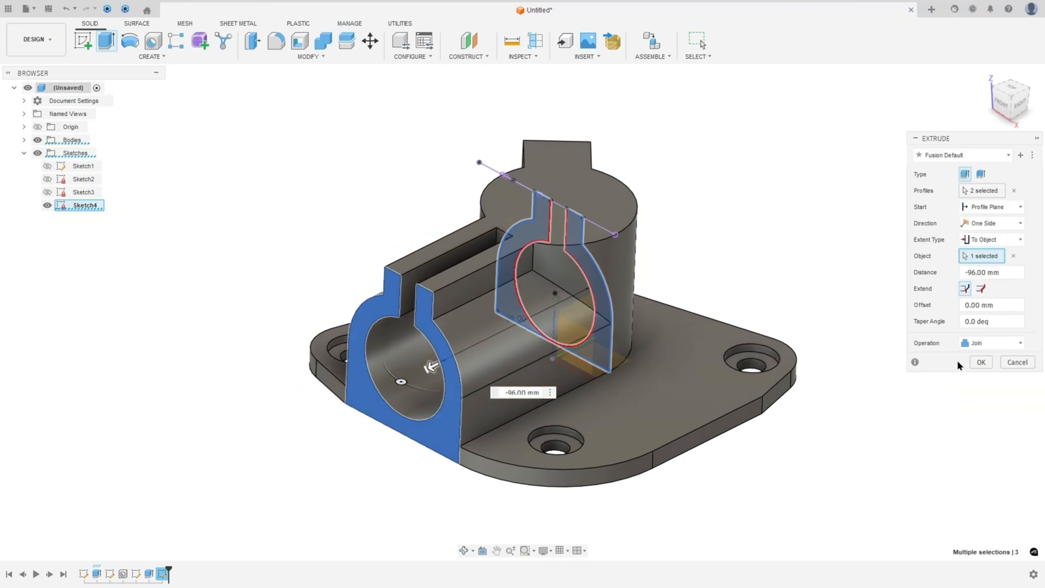
left_click(982, 362)
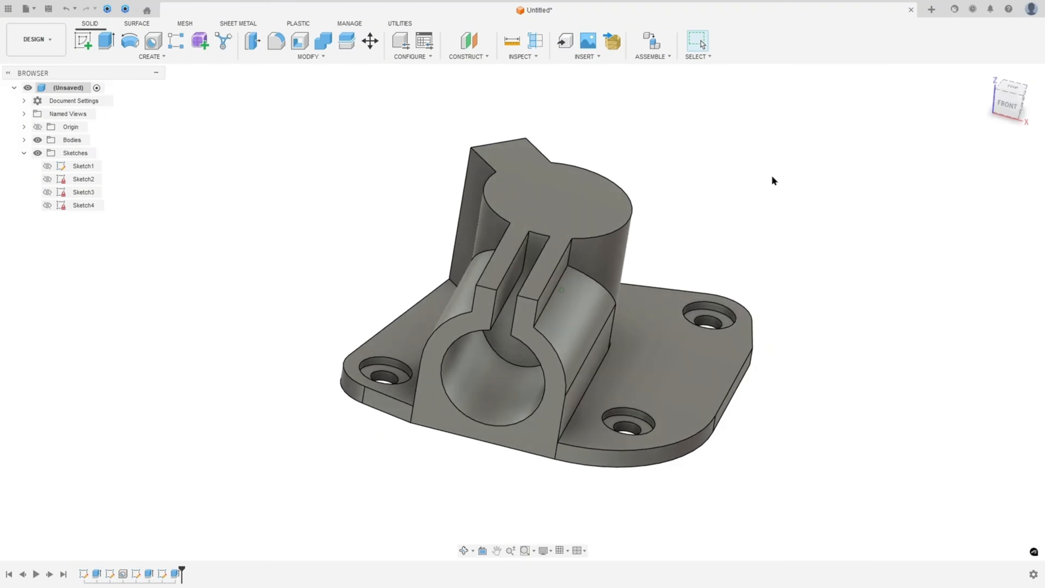
Step: Set up a circular pattern of the clamp extrusion feature around the central cylinder's axis with a quantity of 3
left_click(173, 47)
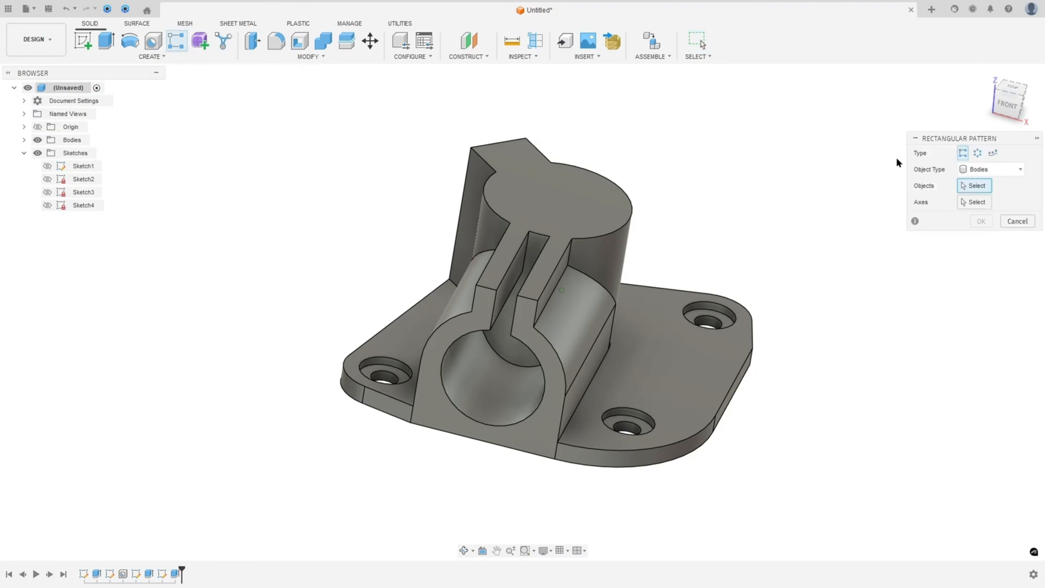
left_click(977, 154)
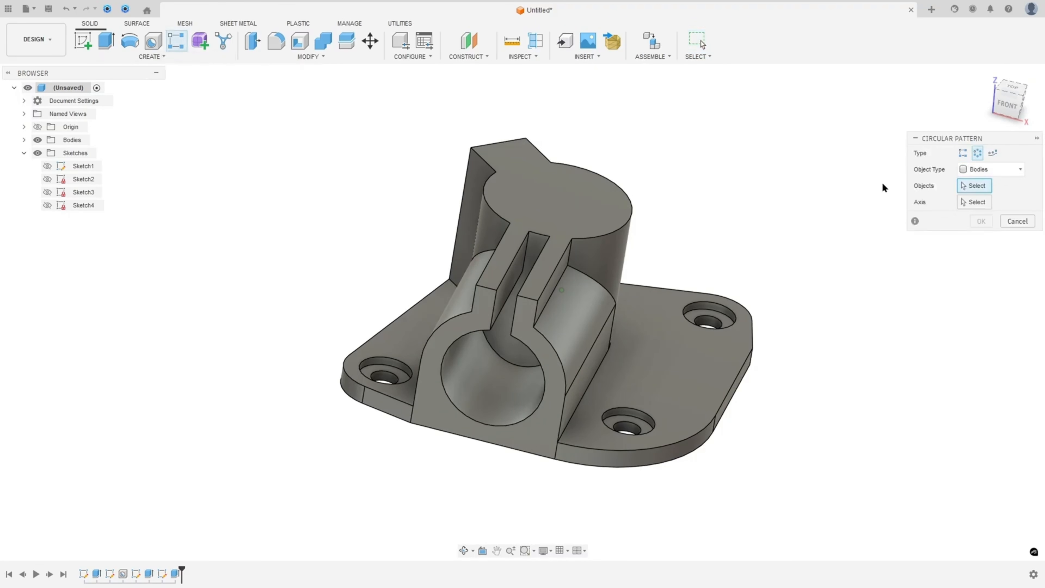
left_click(978, 173)
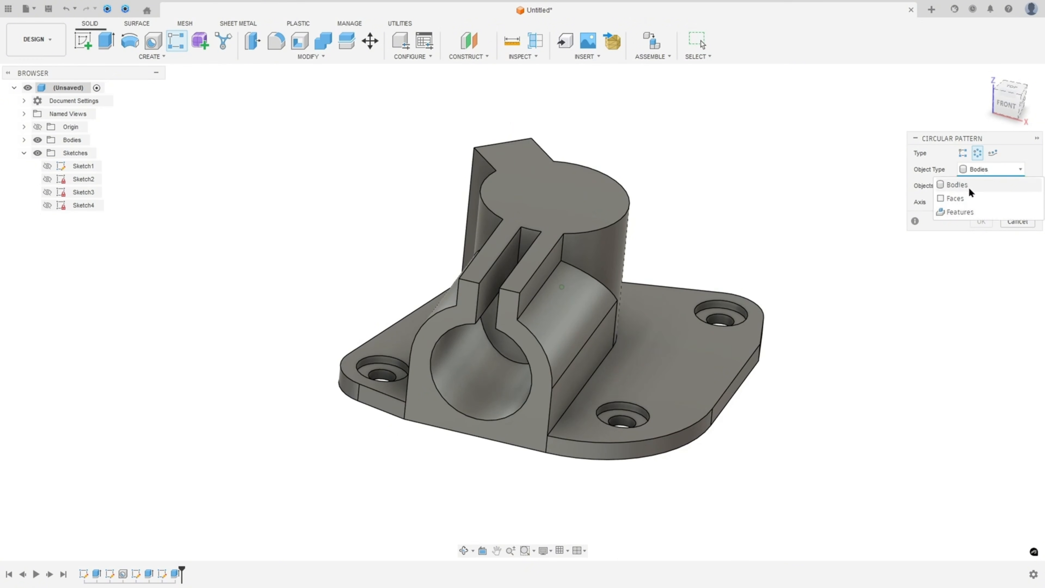
left_click(960, 215)
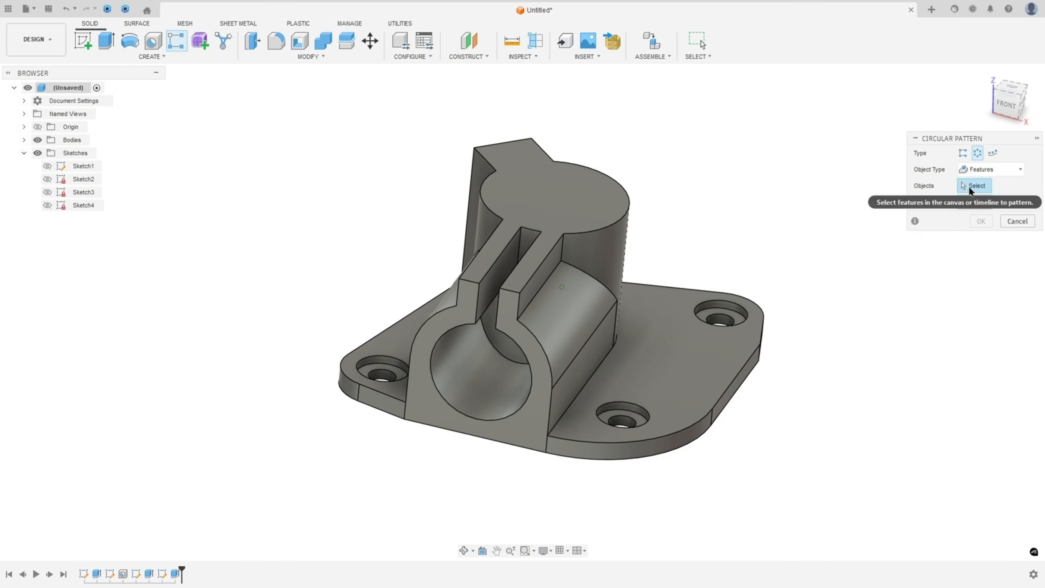
left_click(178, 573)
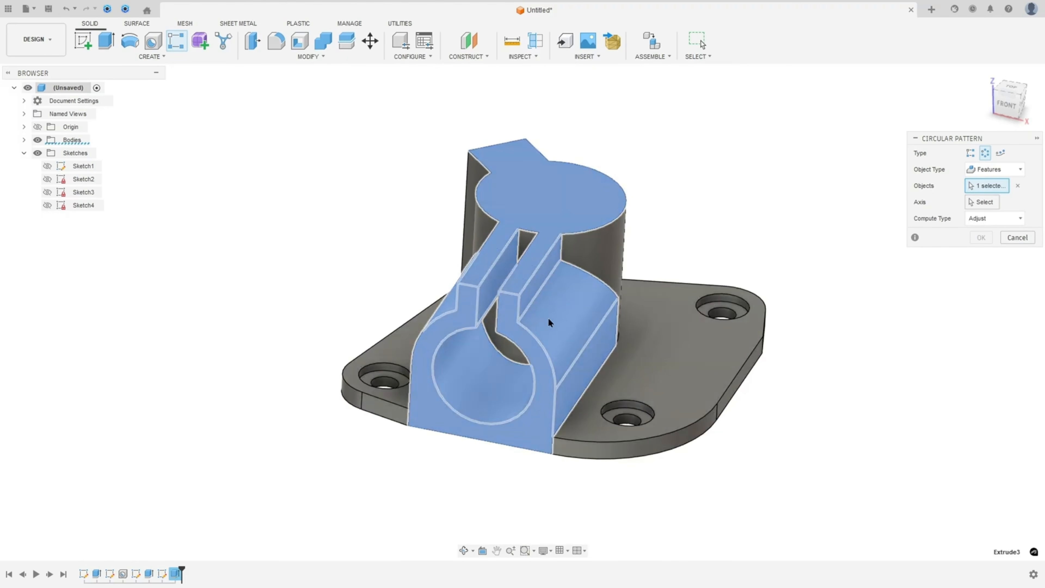
left_click(983, 203)
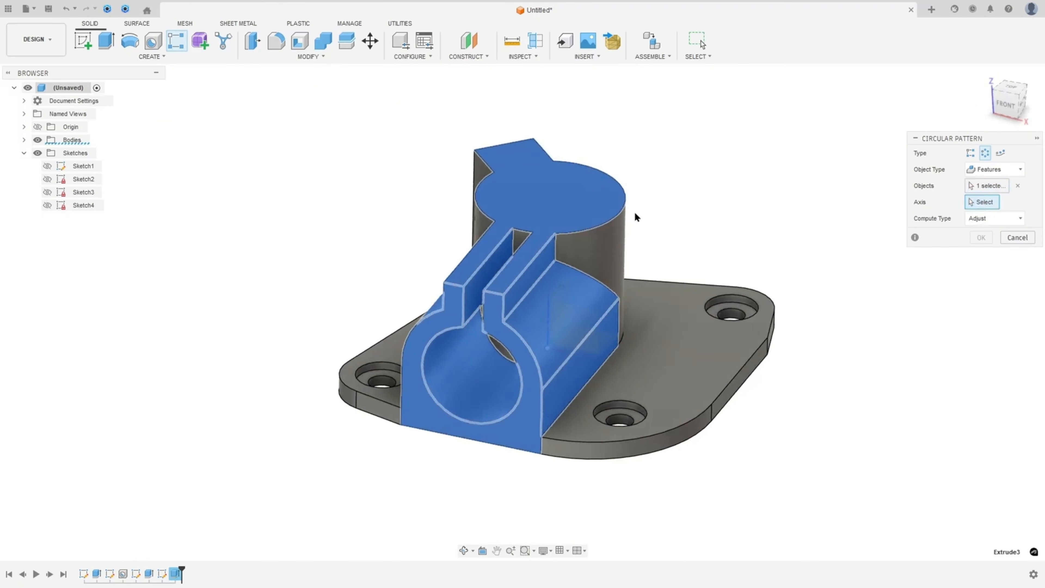
left_click(622, 251)
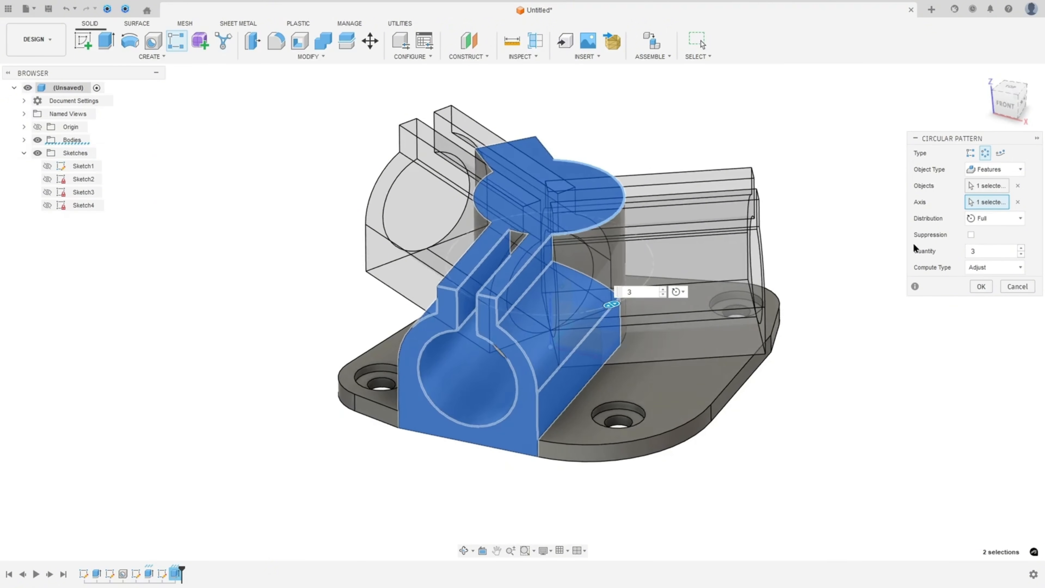
Step: Set the circular pattern to Partial distribution with an angle of 90 deg and a quantity of 2, and create it
left_click(1006, 218)
left_click(963, 247)
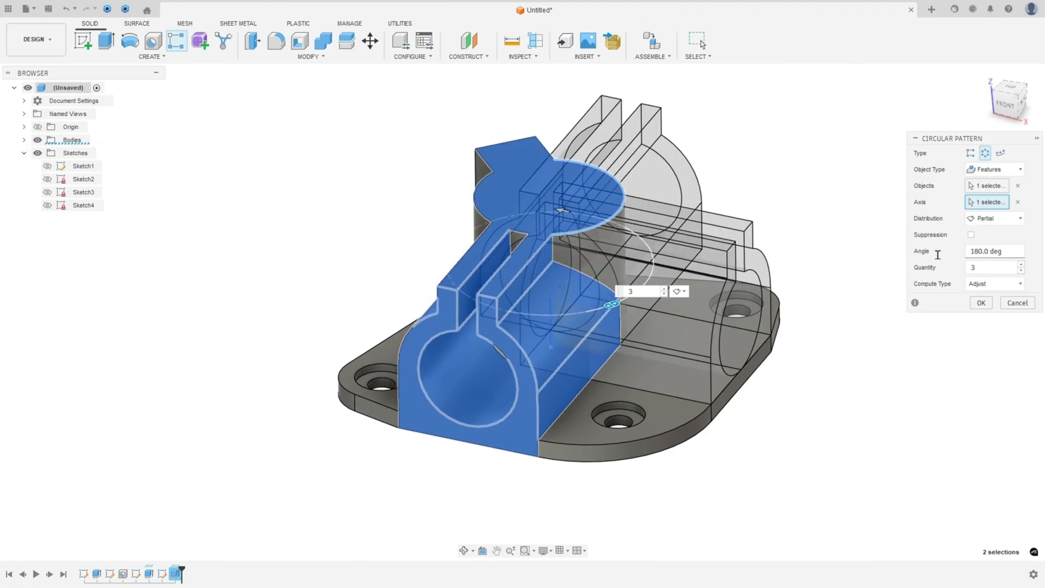
left_click(964, 253)
type("90")
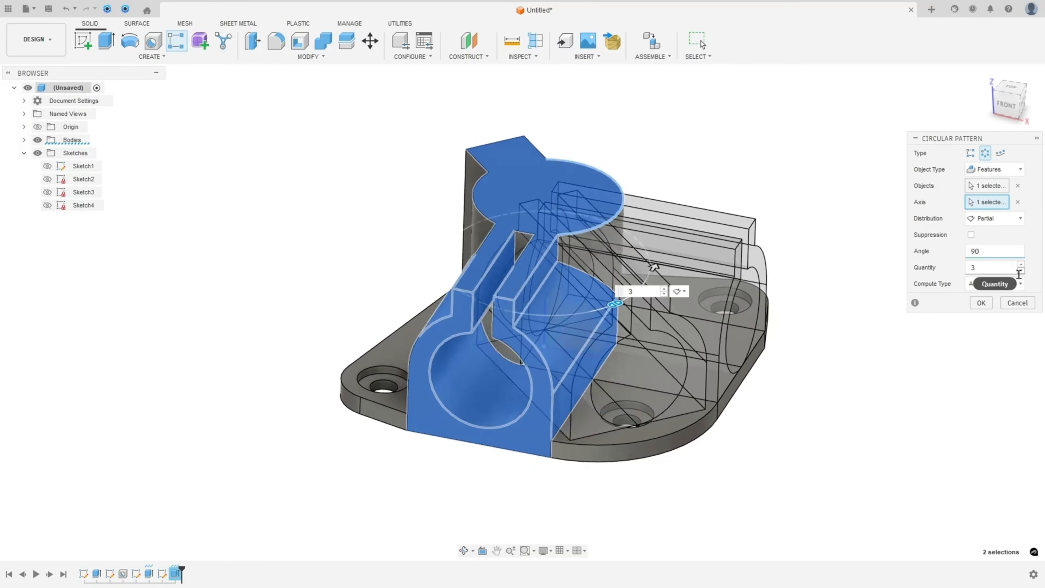
left_click(1020, 270)
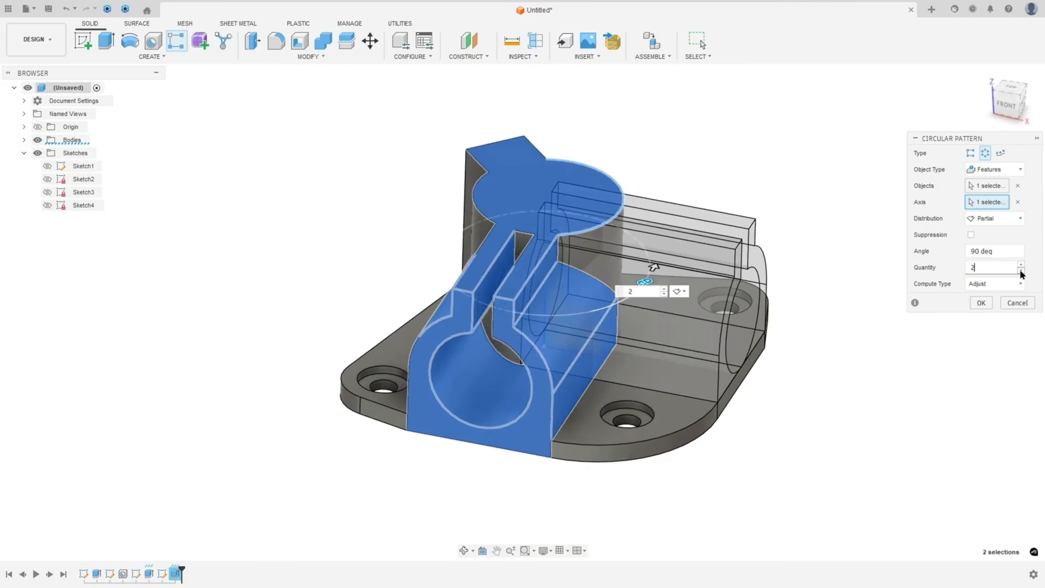
left_click(981, 303)
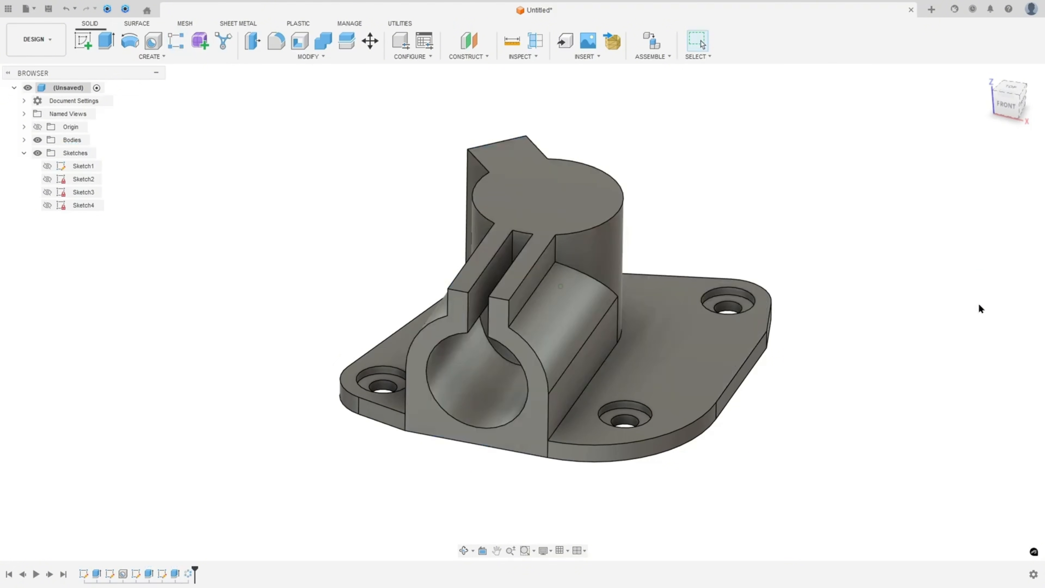
Step: Edit the arm's circular pattern to use the Optimized compute type
double_click(188, 574)
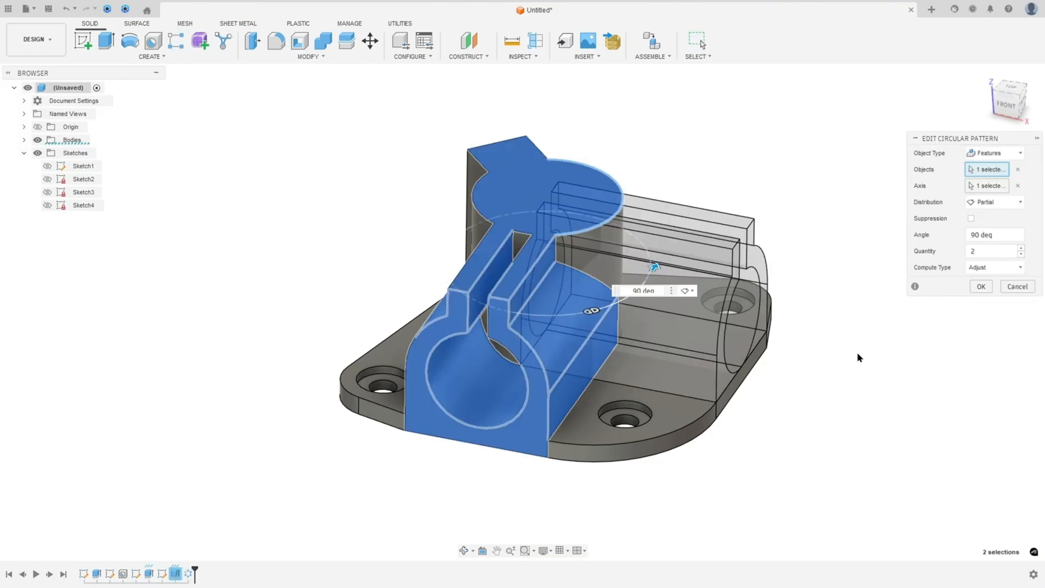
left_click(1005, 267)
left_click(993, 283)
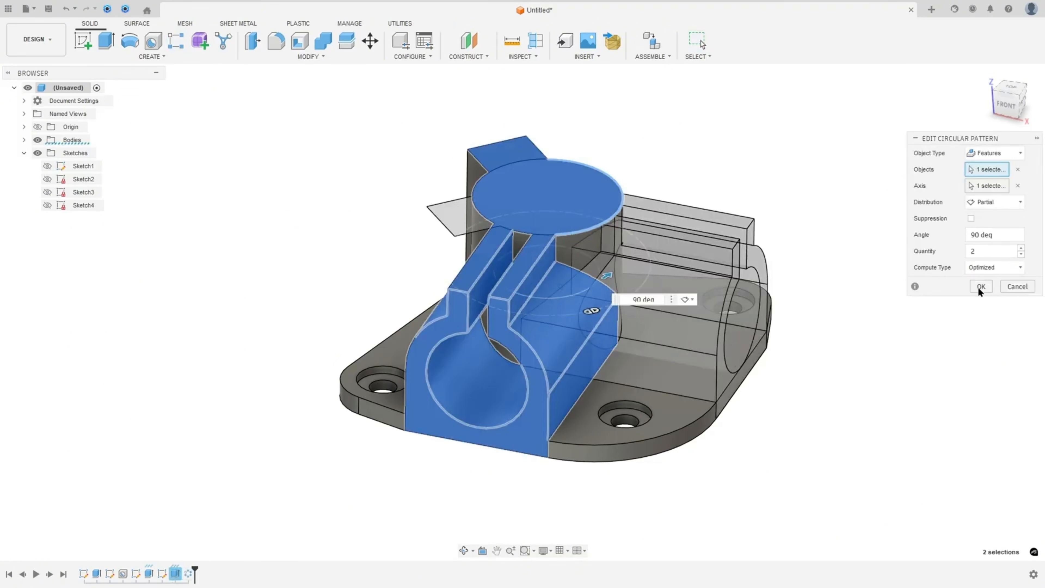
left_click(981, 286)
middle_click_drag(977, 290, 869, 213, "shift")
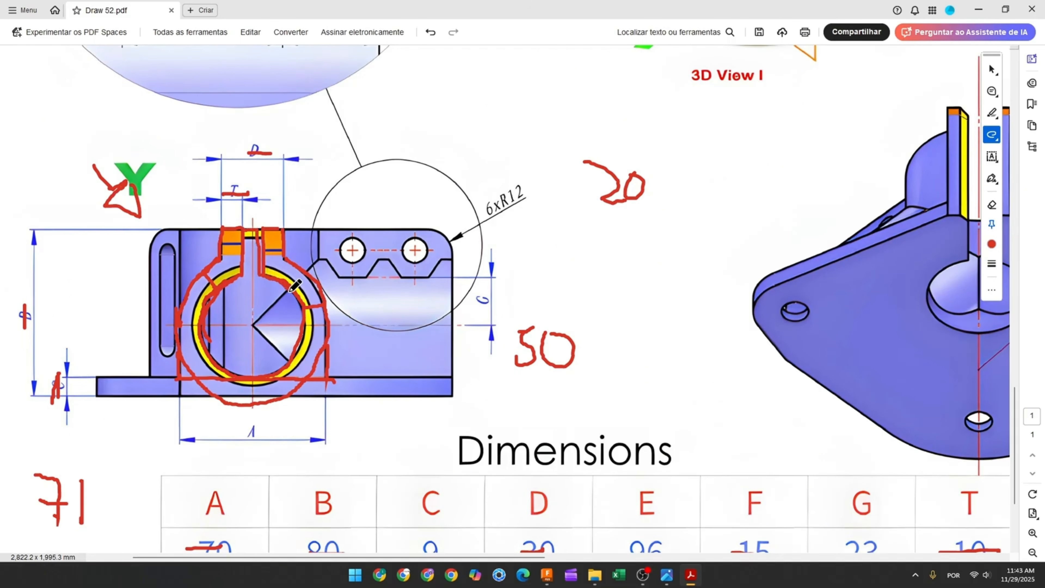
Step: Switch to the Draw 52.pdf drawing and undo the latest red pen markups around the Y view
key("ctrl+z")
key("ctrl+z")
key("ctrl+z")
key("ctrl+z")
key("ctrl+z")
key("ctrl+z")
key("ctrl+z")
key("ctrl+z")
key("ctrl+z")
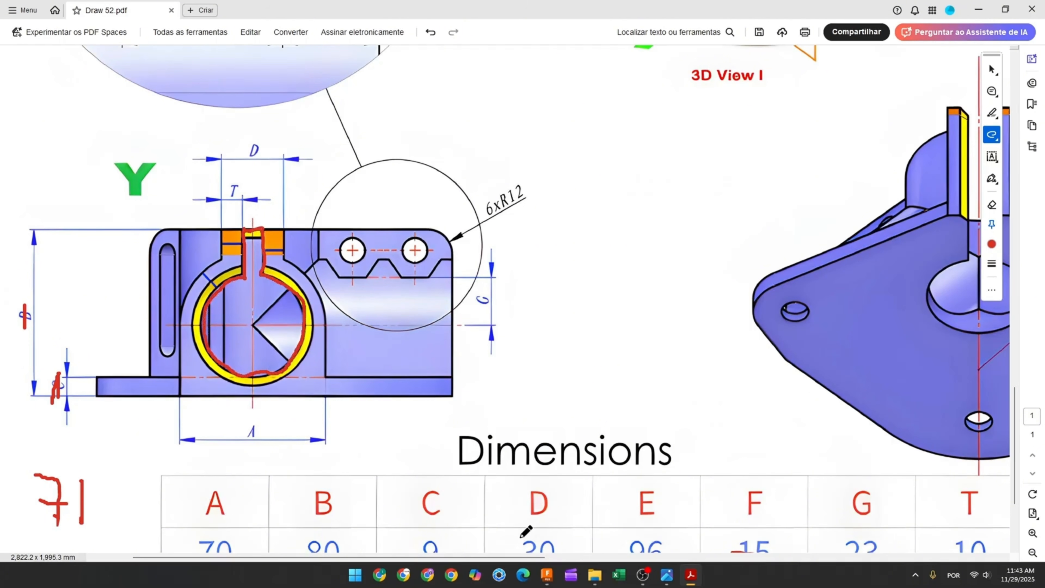
Step: Switch back to Fusion, show Sketch4, extrude its keyhole profile as a flipped cut with extent All, and hide the sketch
left_click(543, 582)
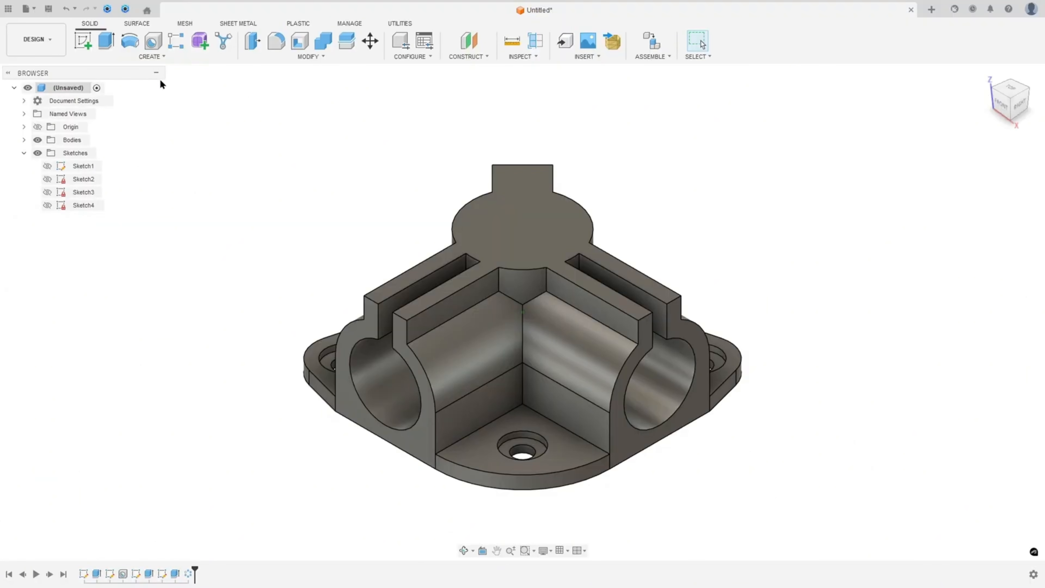
left_click(48, 205)
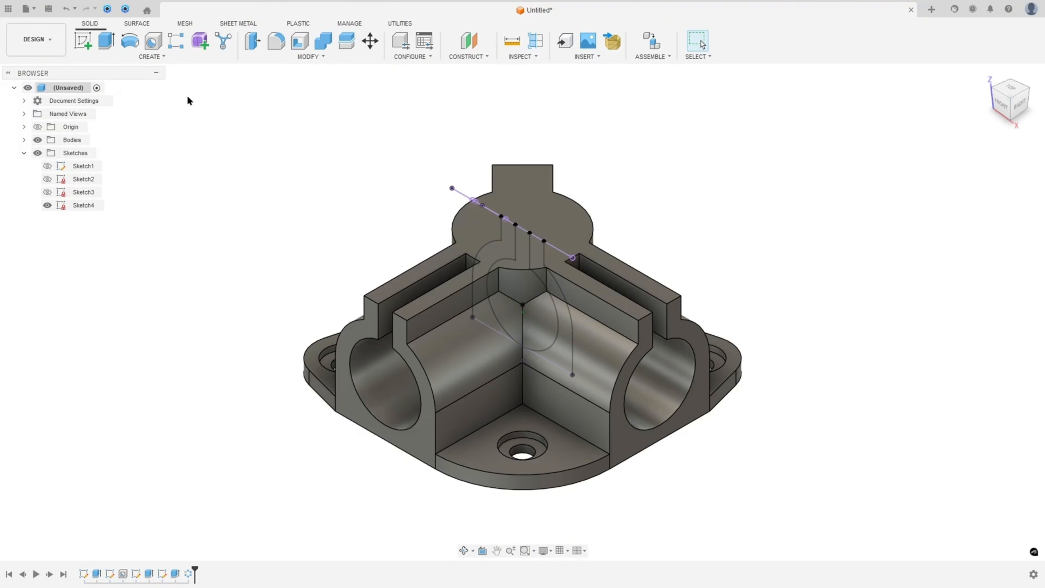
left_click(106, 40)
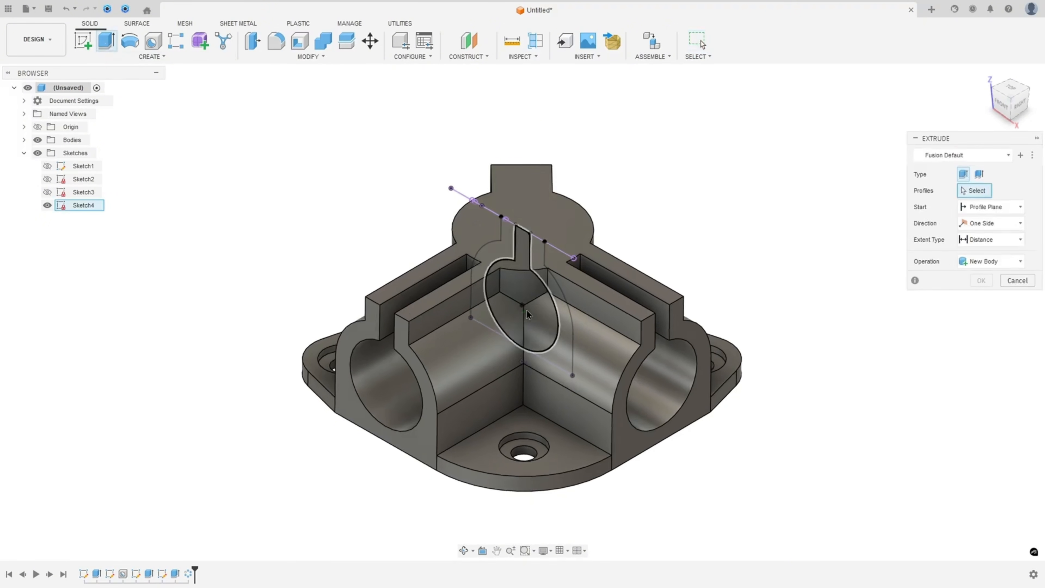
mouse_move(528, 315)
middle_mouse_down("shift")
mouse_move(524, 286)
mouse_move(816, 310)
mouse_move(938, 243)
mouse_move(1008, 242)
middle_mouse_up("shift")
left_click(523, 280)
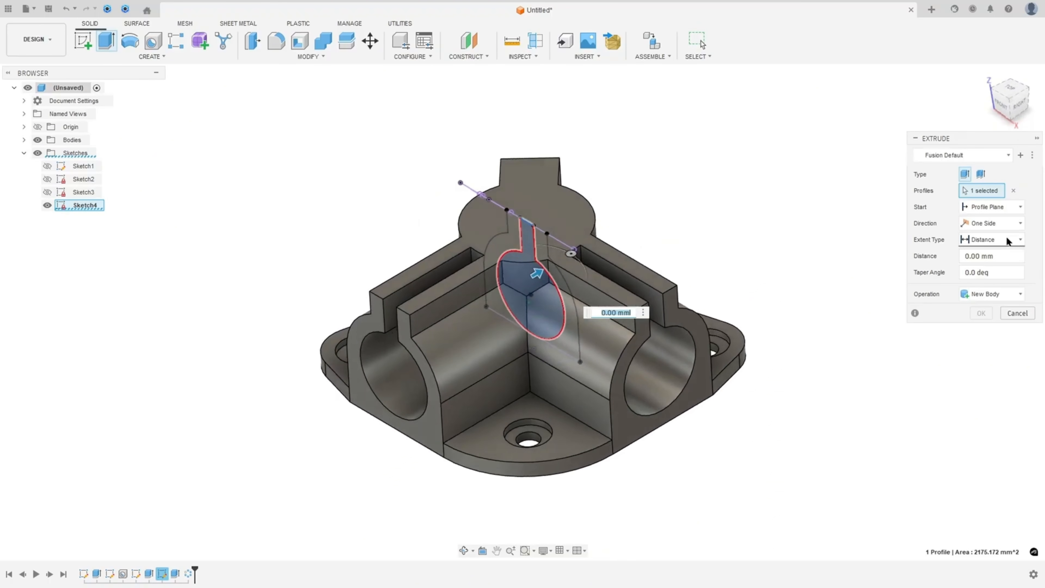
left_click(1010, 243)
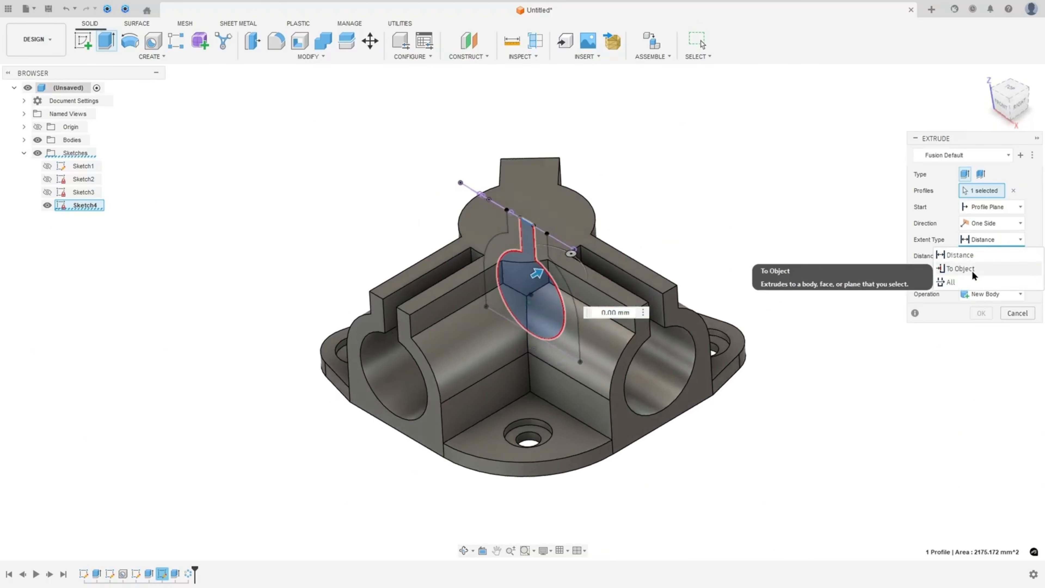
left_click(965, 284)
left_click(965, 256)
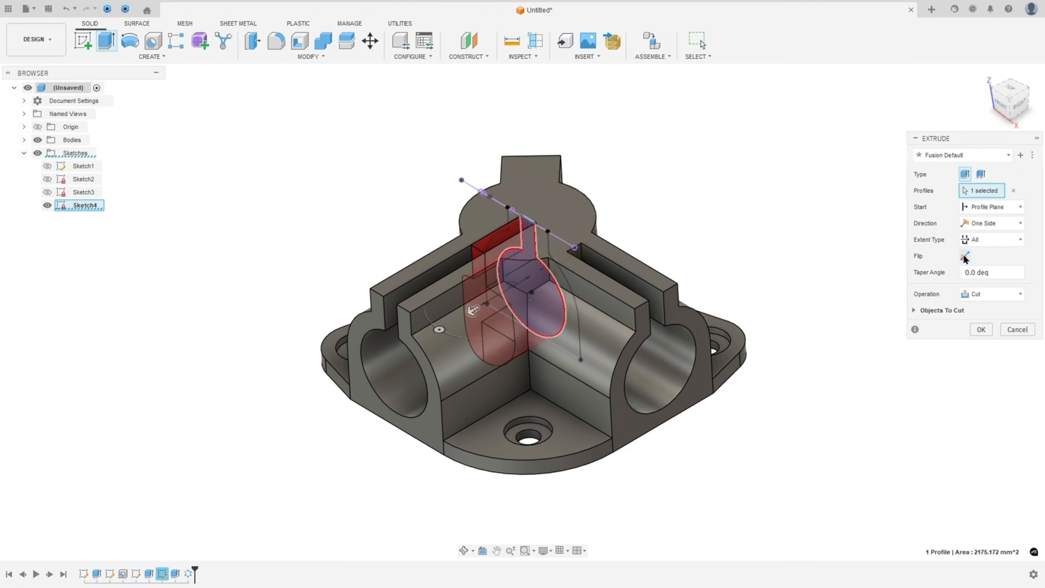
middle_click_drag(953, 263, 982, 297, "shift")
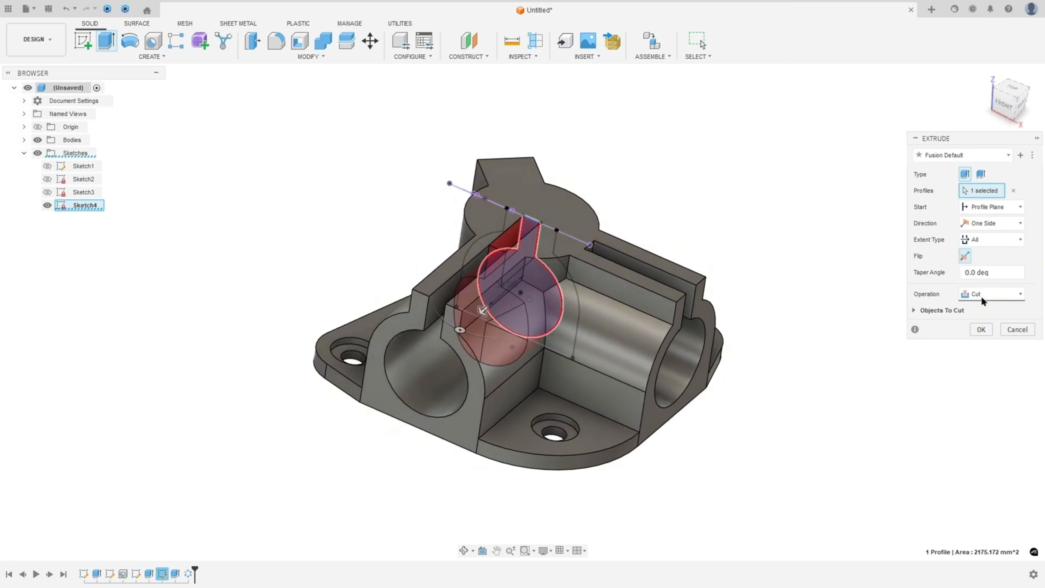
left_click(981, 330)
middle_click_drag(919, 293, 617, 289, "shift")
left_click(47, 205)
Step: Start a circular pattern of Features with the keyhole cut as the object and the central cylinder's curved face as the axis
mouse_move(307, 252)
middle_mouse_down("shift")
mouse_move(521, 285)
mouse_move(509, 327)
mouse_move(485, 313)
mouse_move(463, 274)
mouse_move(469, 281)
mouse_move(457, 296)
mouse_move(469, 294)
mouse_move(334, 191)
middle_mouse_up("shift")
scroll(509, 327, "up", 10)
scroll(470, 294, "down", 4)
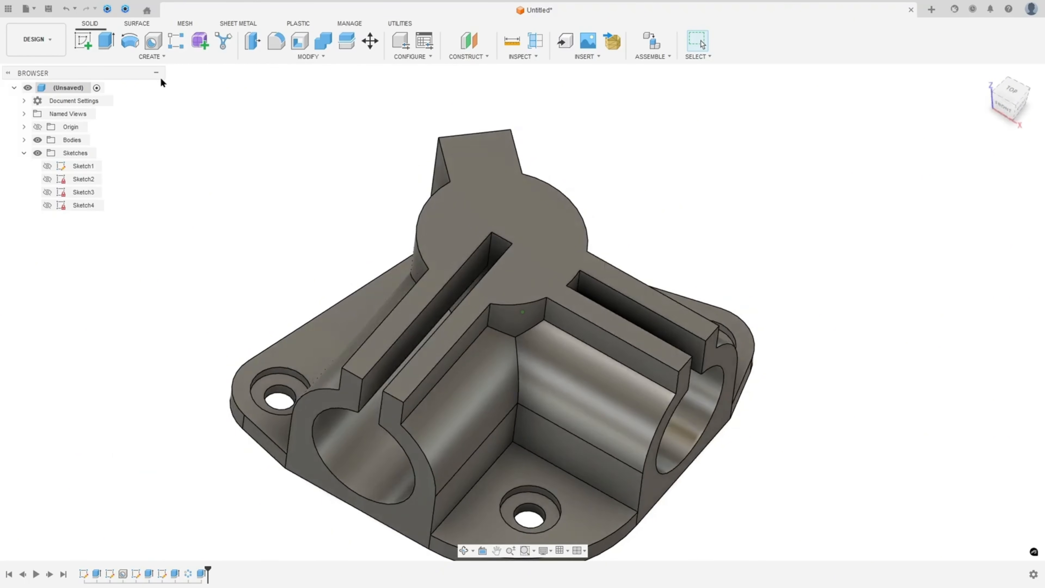
left_click(159, 58)
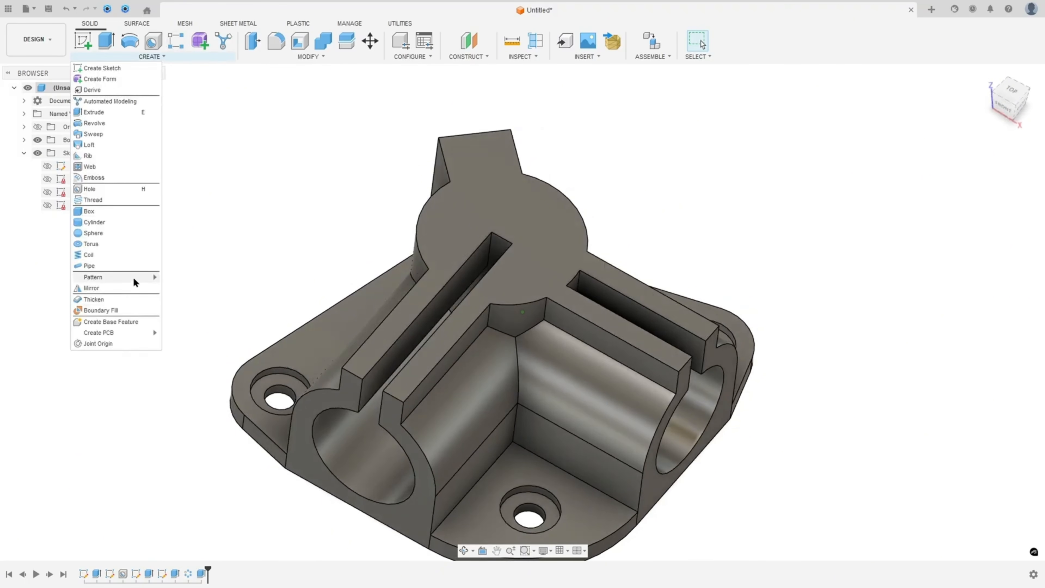
mouse_move(132, 277)
left_click(194, 287)
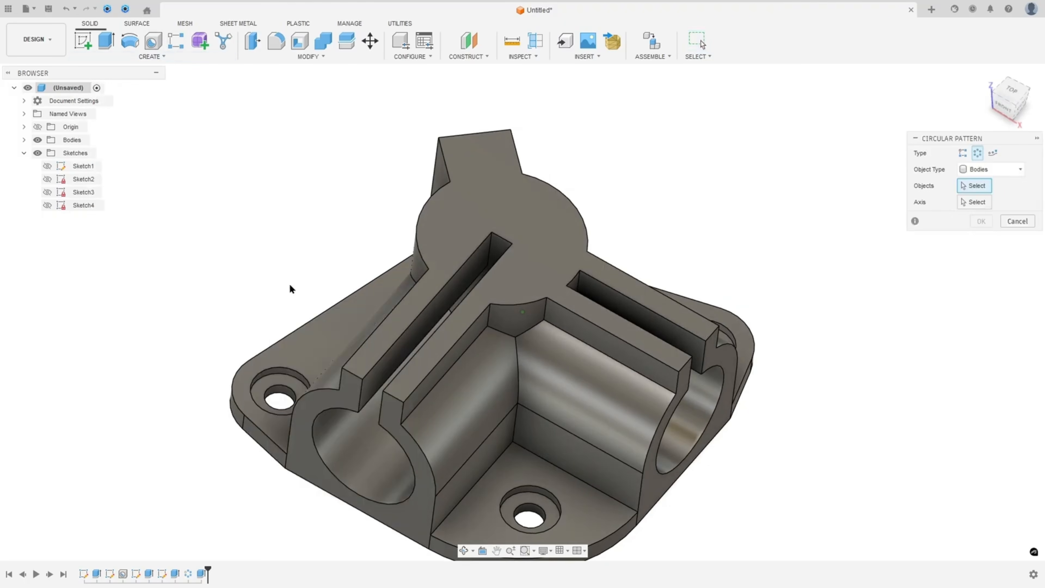
left_click(988, 171)
left_click(971, 217)
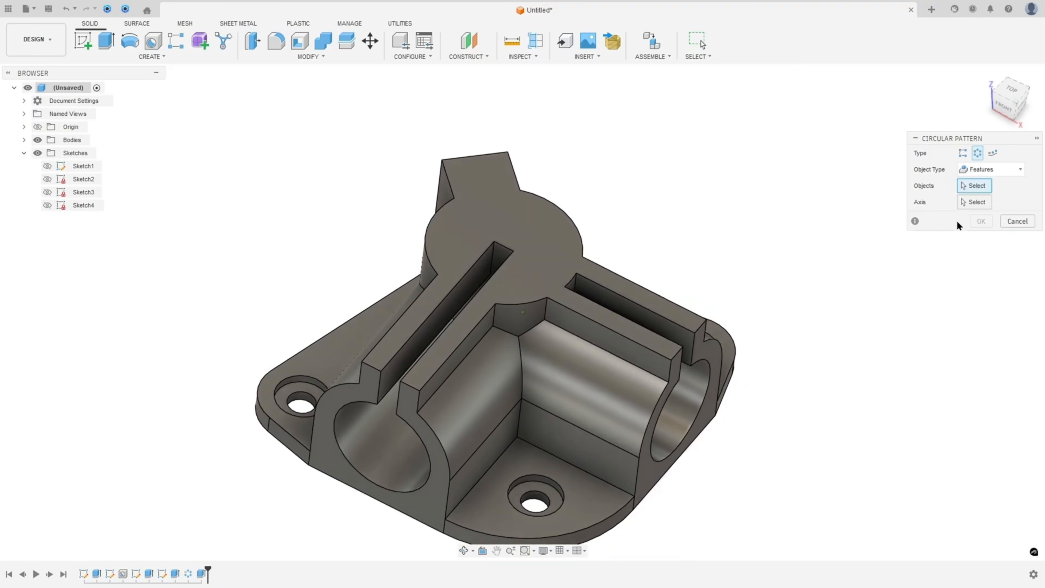
left_click(438, 446)
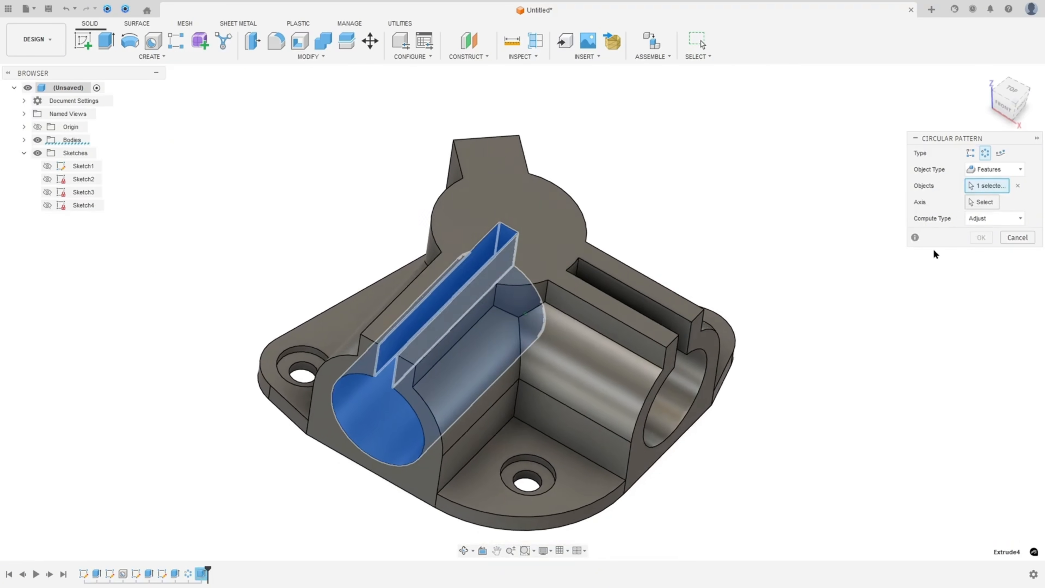
left_click(983, 208)
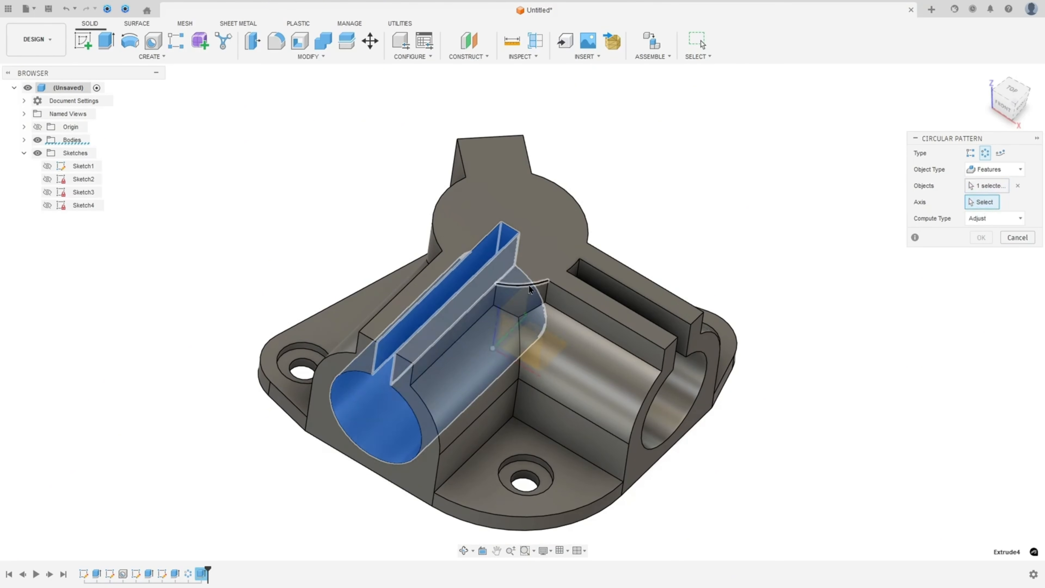
left_click(532, 293)
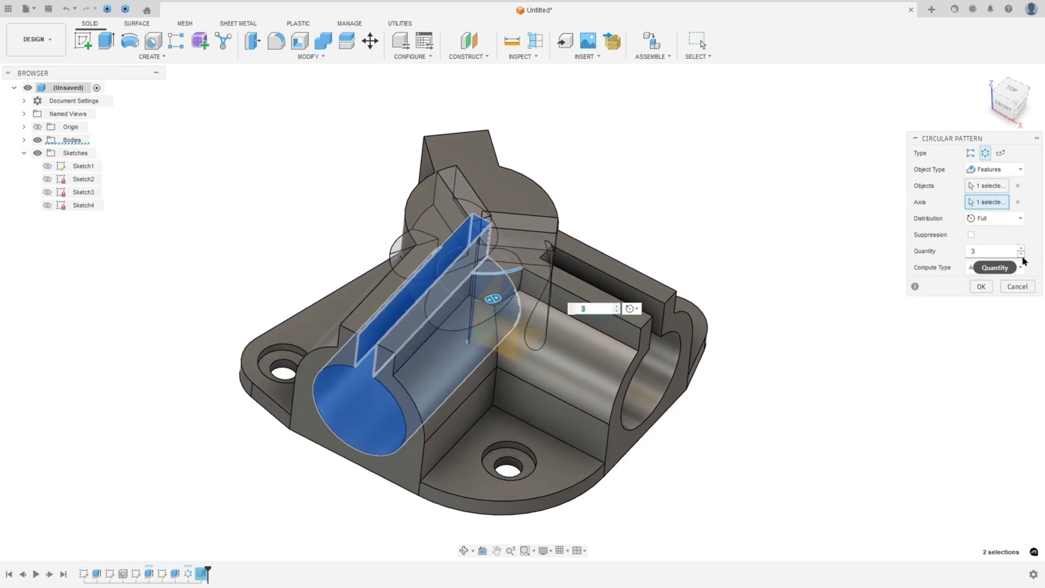
Step: Set the keyhole cut's pattern to a quantity of 2 with Partial distribution over 90 deg and create it
left_click(1021, 254)
left_click(1004, 218)
left_click(985, 249)
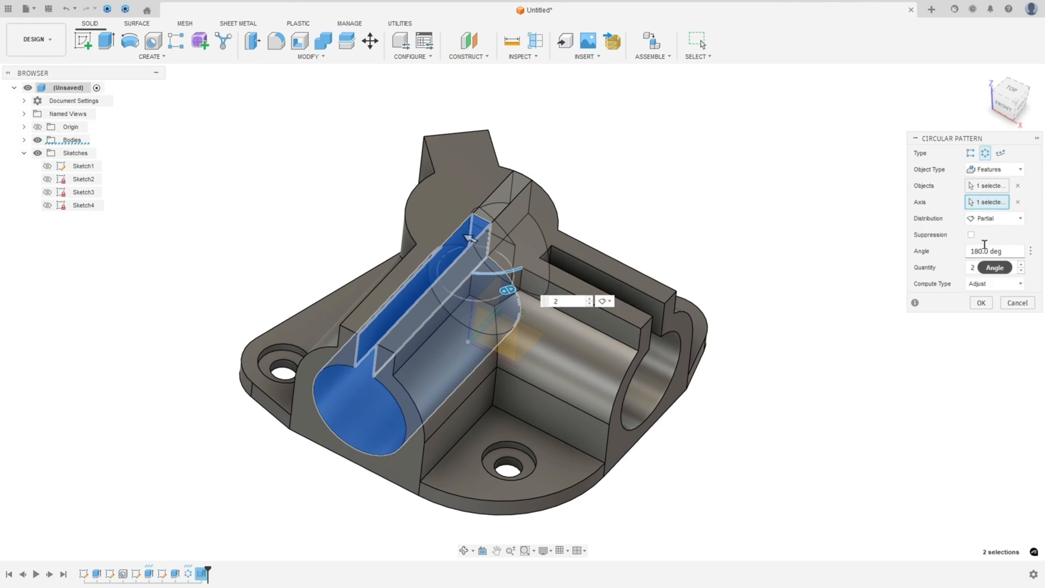
left_click(1000, 251)
type("90")
left_click(981, 302)
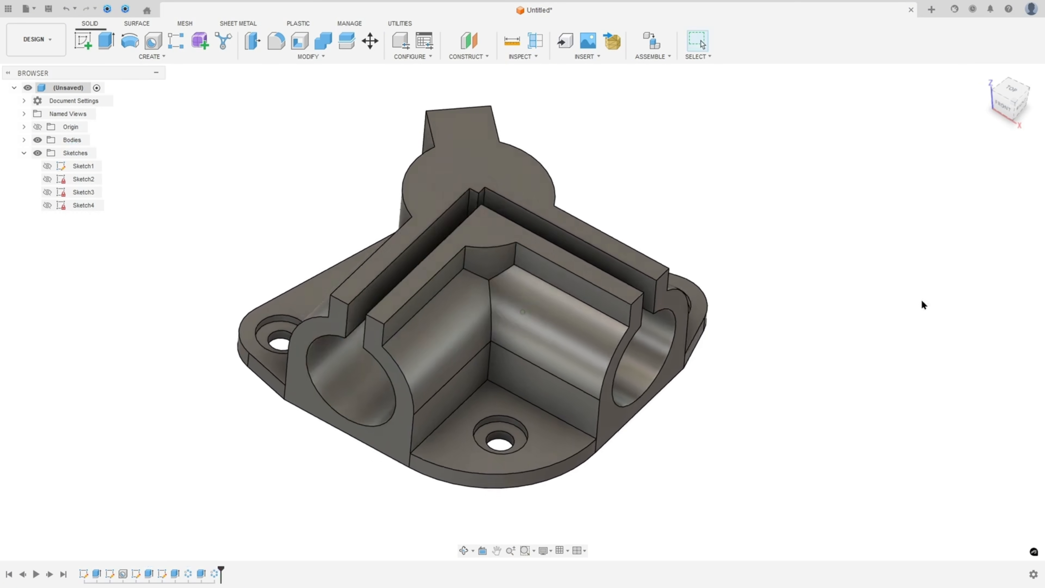
middle_click_drag(921, 304, 794, 188, "shift")
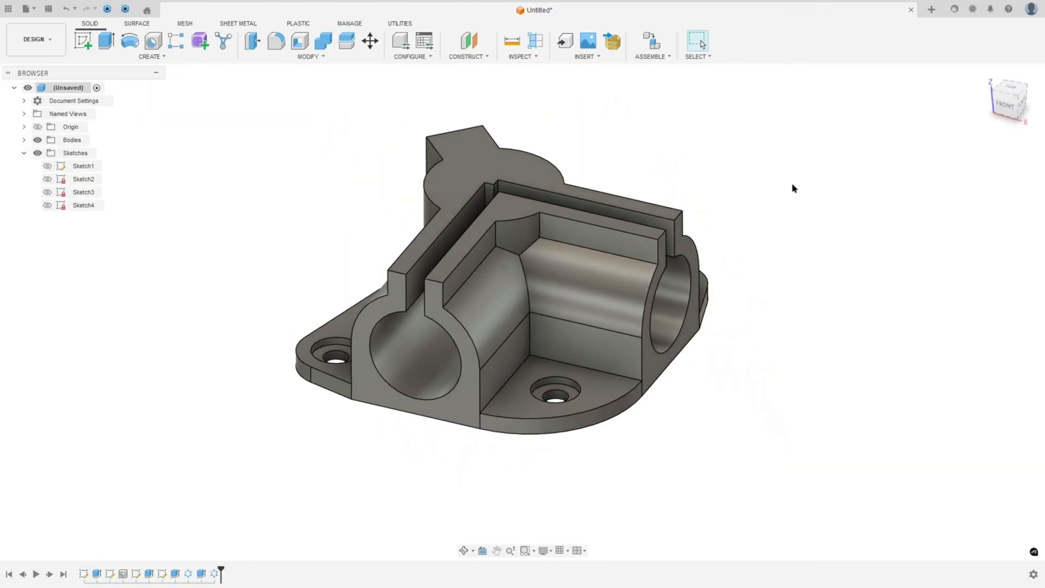
Step: Consult the Z view in the Draw 52.pdf drawing, return to Fusion and start a sketch on the bracket's top face
key("F6")
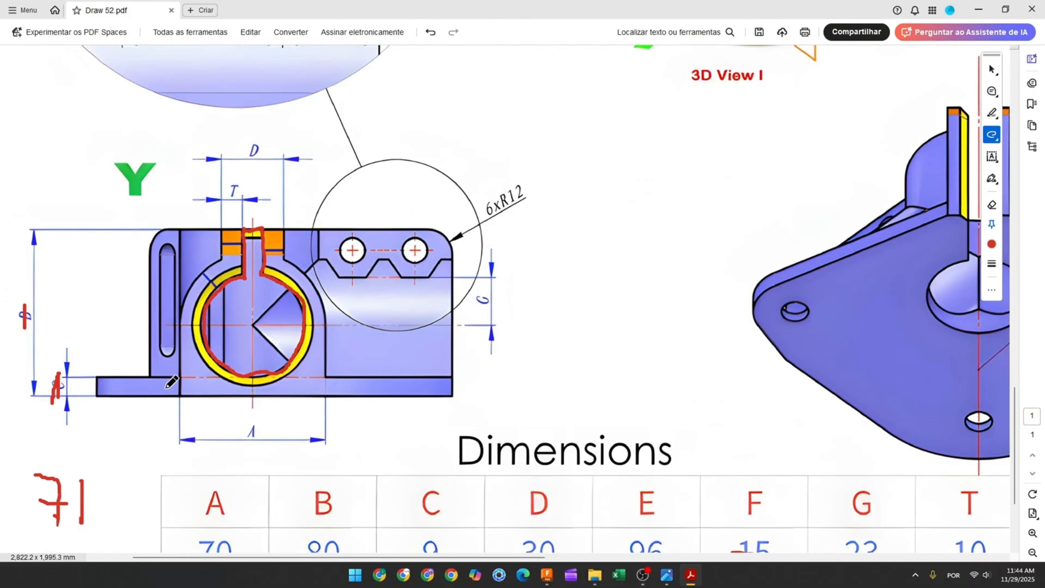
scroll(172, 382, "down", 4, "ctrl")
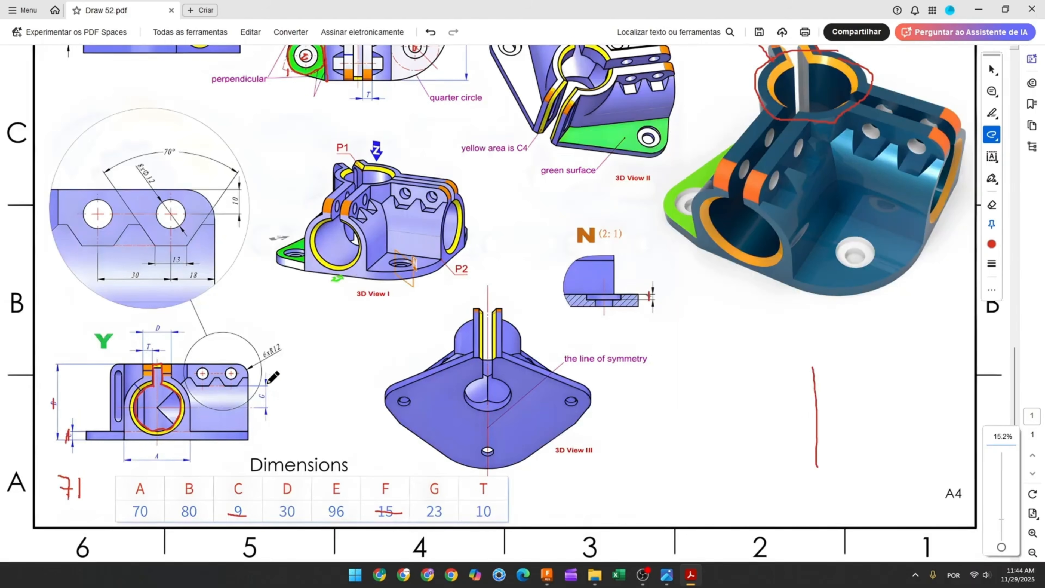
scroll(412, 247, "up", 3)
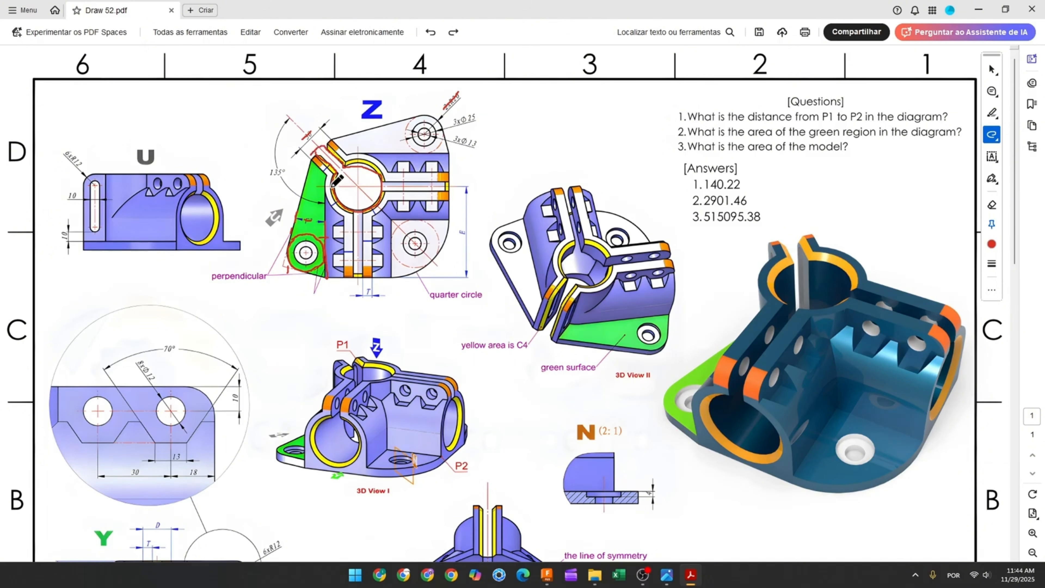
left_click(550, 582)
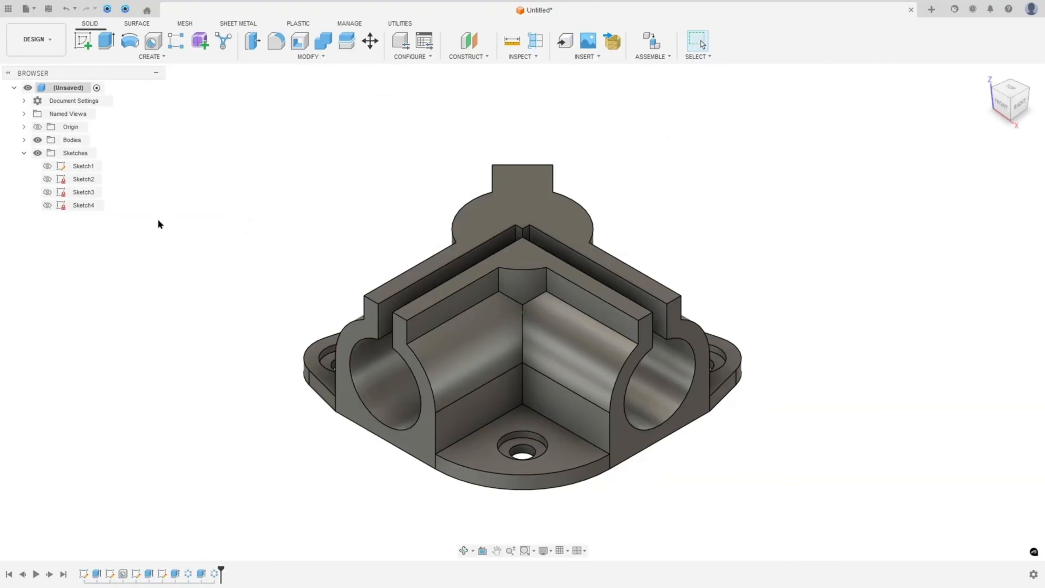
left_click(78, 41)
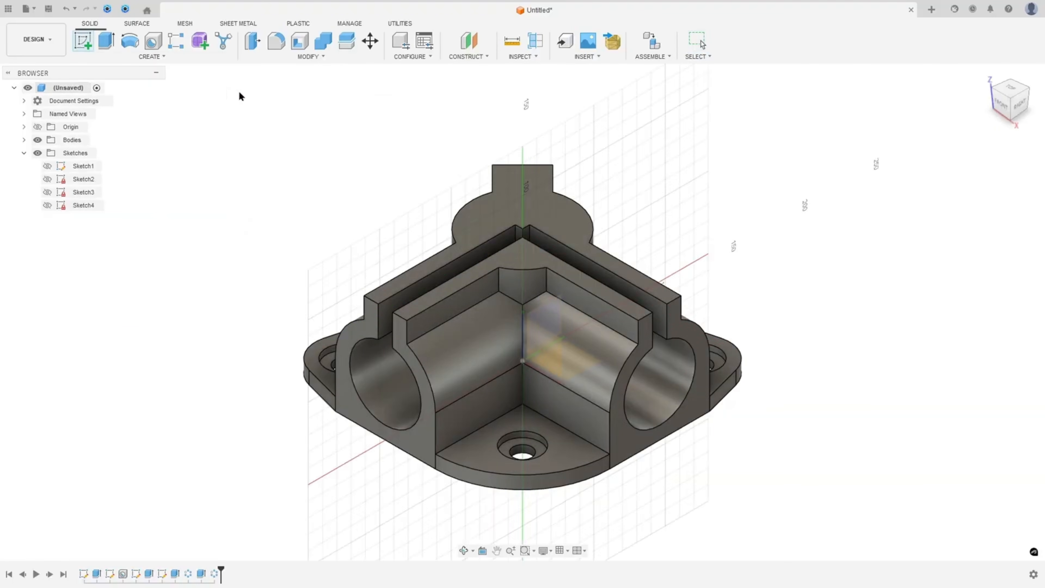
left_click(505, 218)
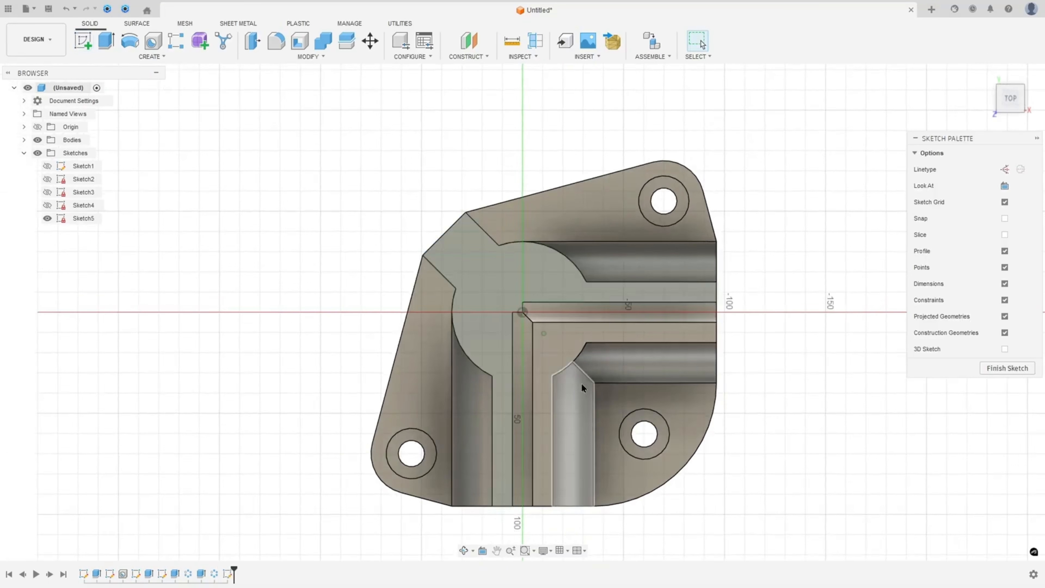
Step: Show Sketch3, and hide Sketch5 and Body1 so the keyhole outline can be picked without the solid
left_click(47, 205)
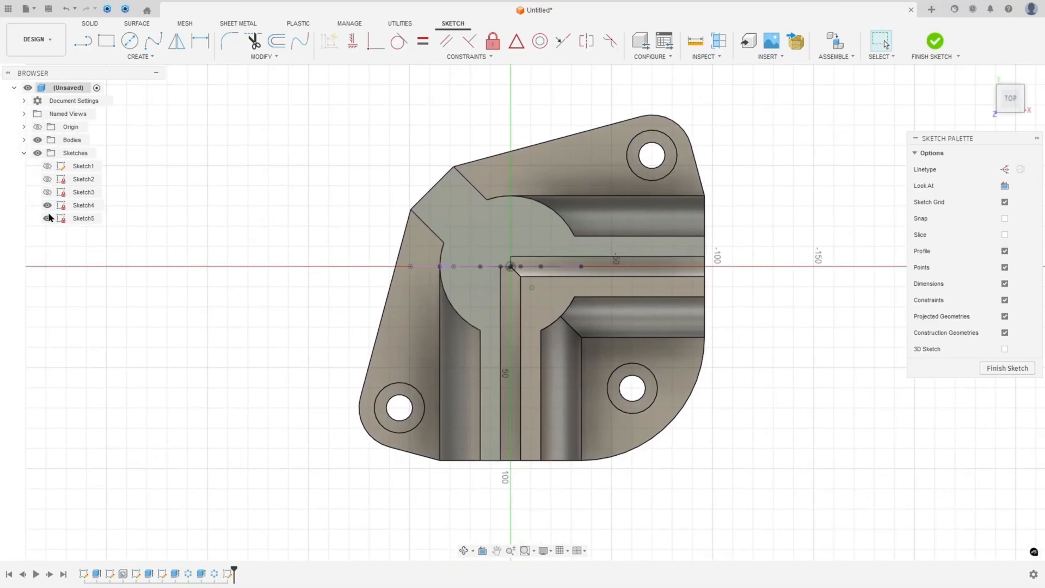
left_click(47, 192)
left_click(47, 205)
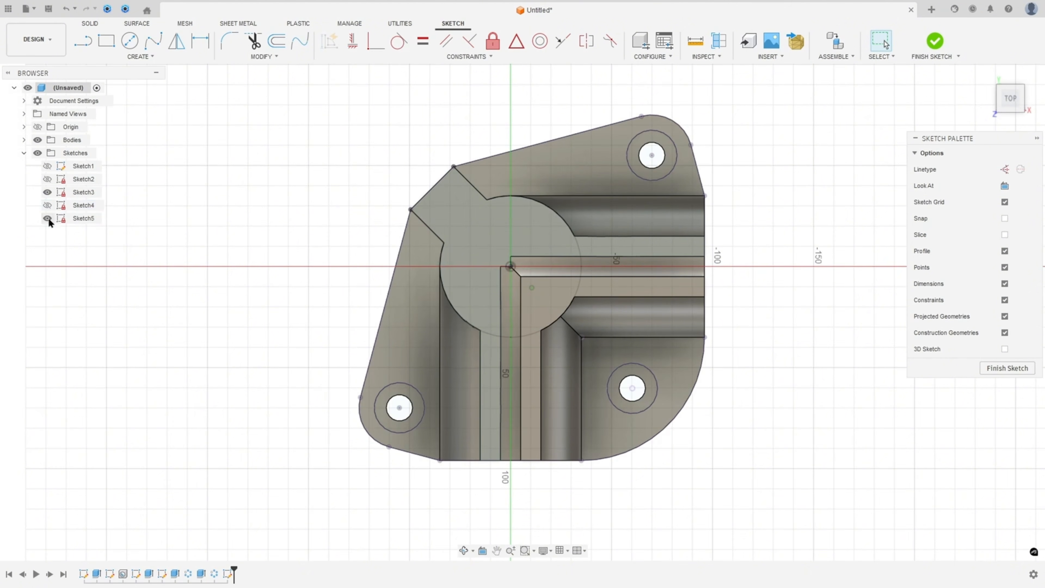
left_click(47, 218)
scroll(442, 234, "up", 3)
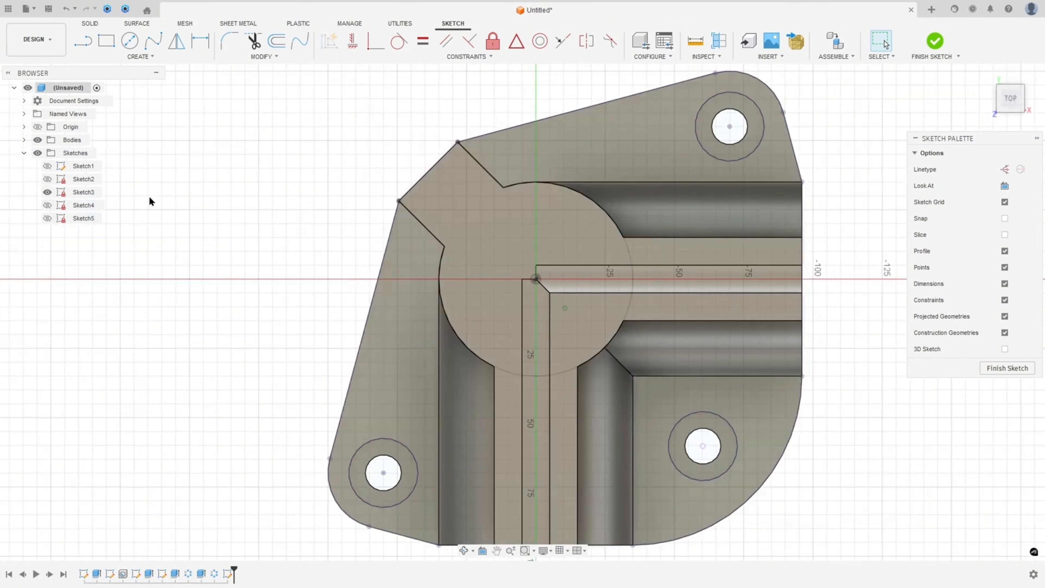
left_click(24, 140)
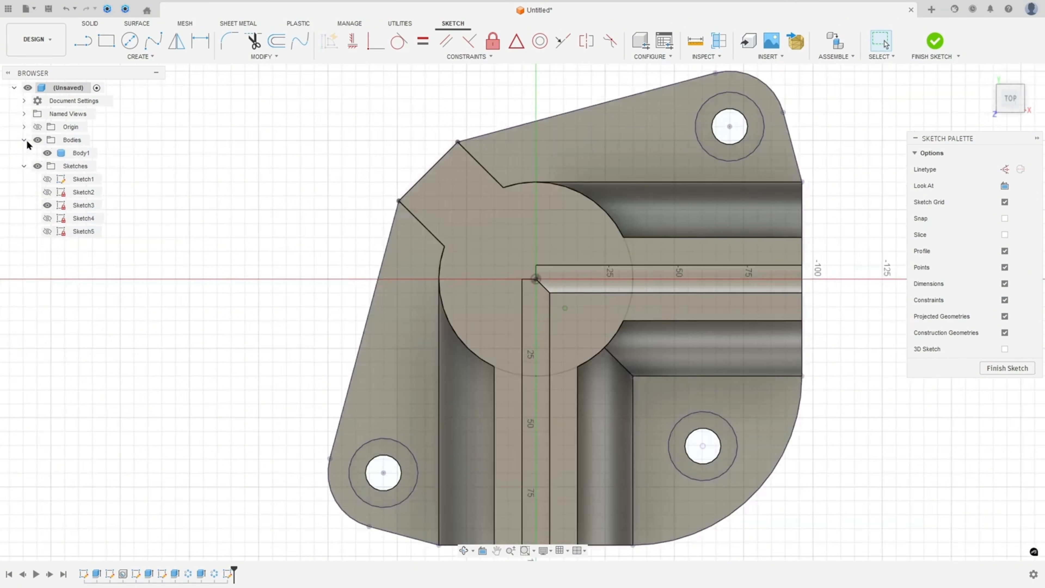
left_click(48, 152)
Step: Project the keyhole's two straight slot lines and large arc from Sketch3 into the current sketch, and hide Sketch3
left_click(141, 56)
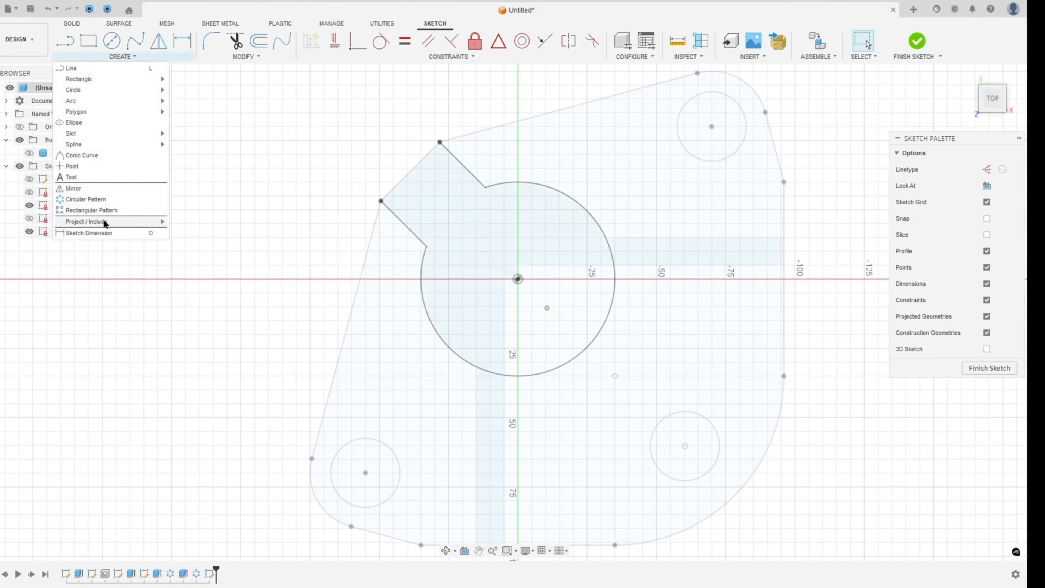
mouse_move(106, 223)
left_click(188, 223)
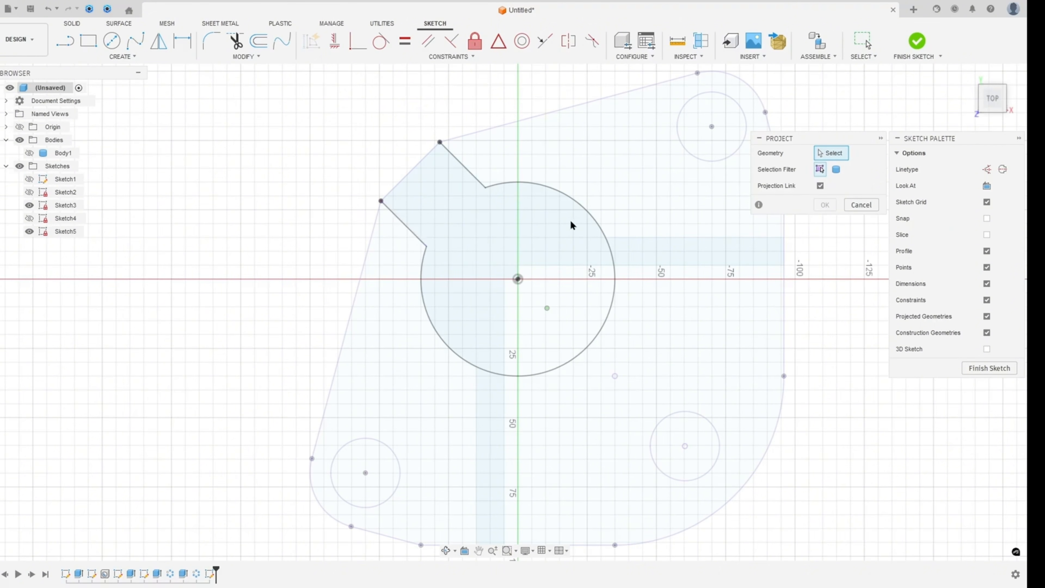
left_click(411, 236)
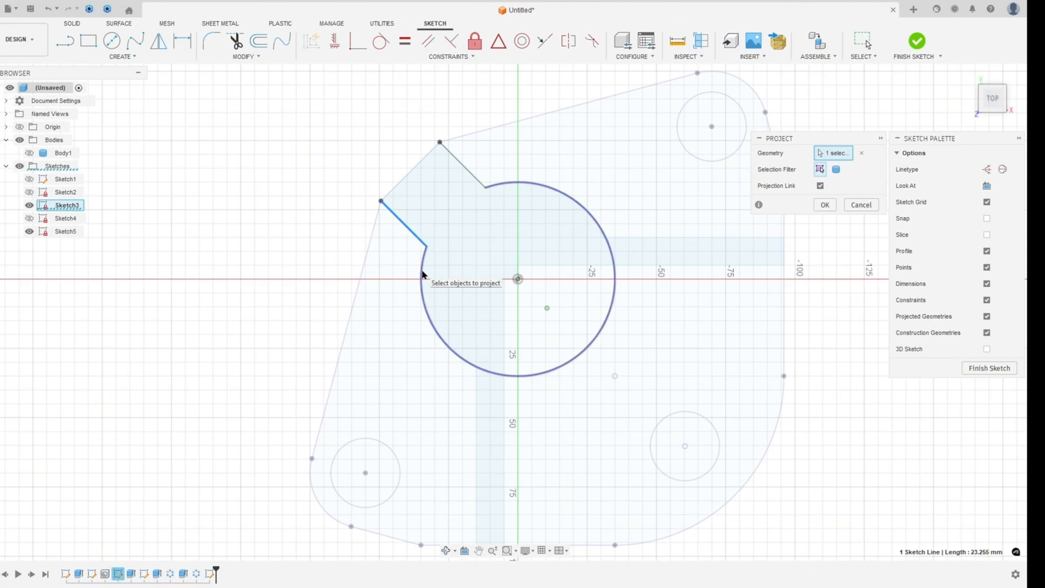
left_click(518, 377)
left_click(473, 182)
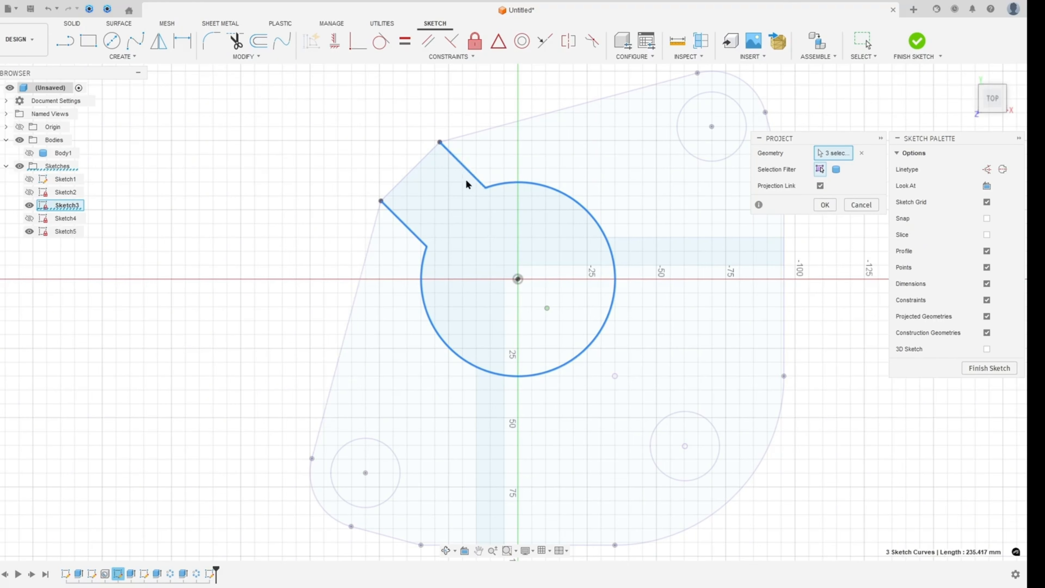
left_click(824, 204)
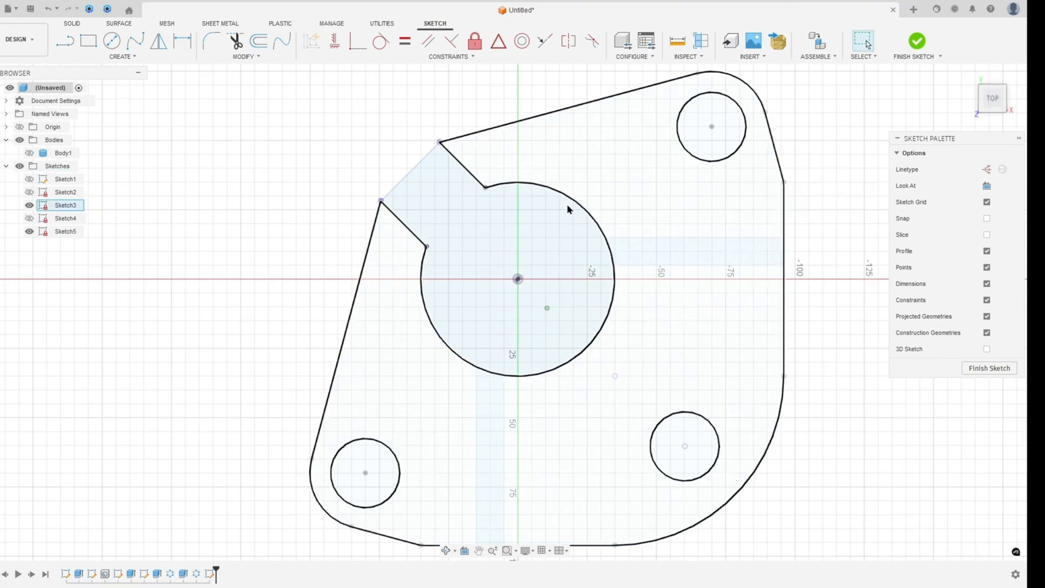
left_click(29, 206)
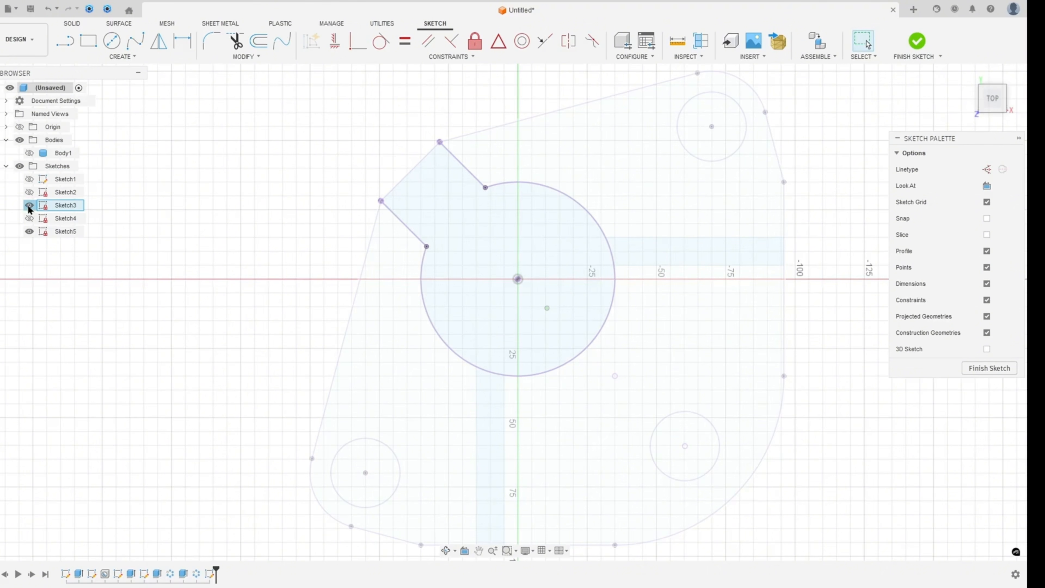
left_click(28, 205)
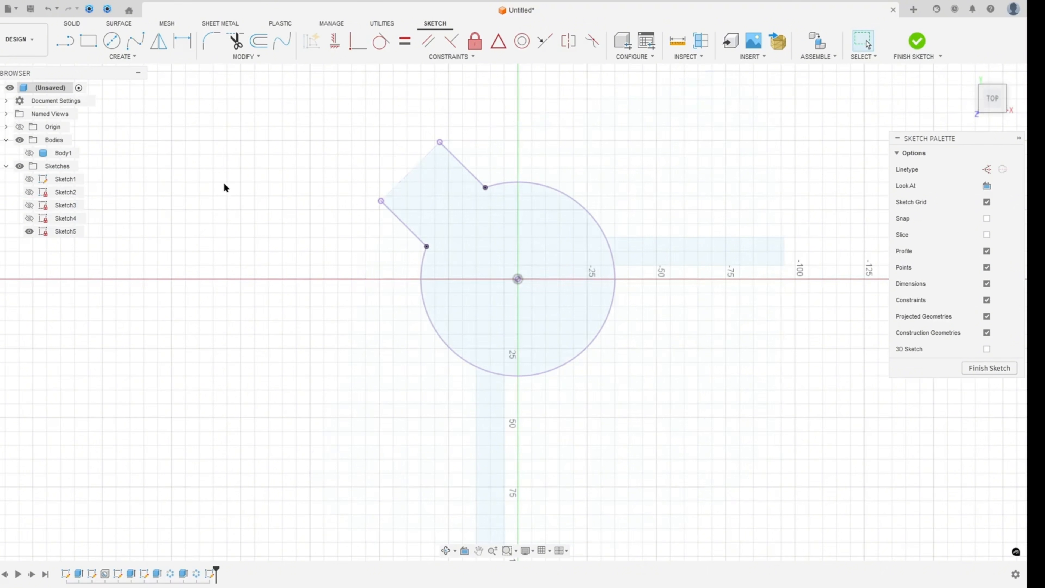
Step: Offset the projected keyhole outline inward with a distance of -10 mm, using chain selection
left_click(258, 40)
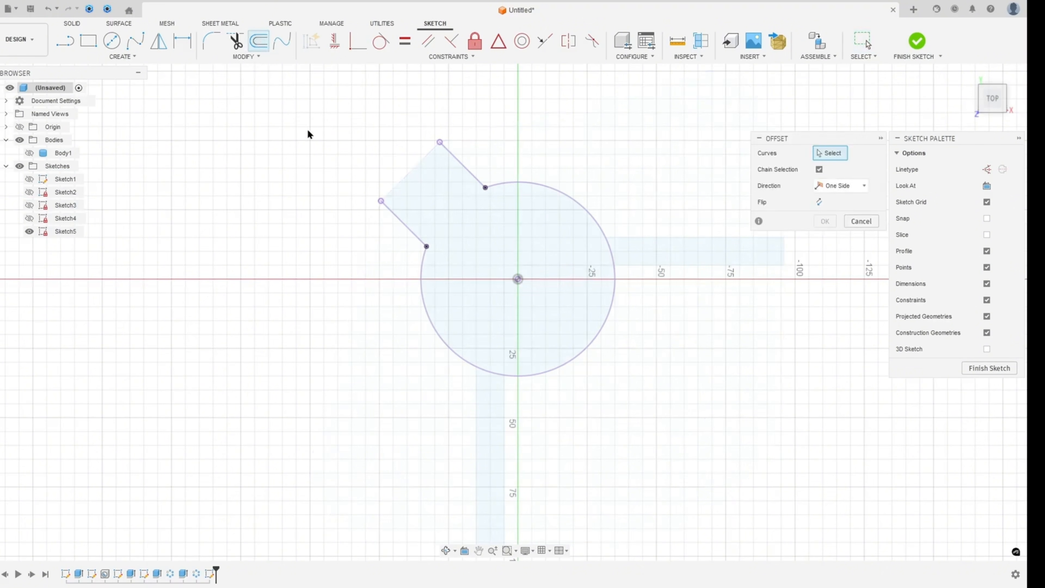
left_click(405, 230)
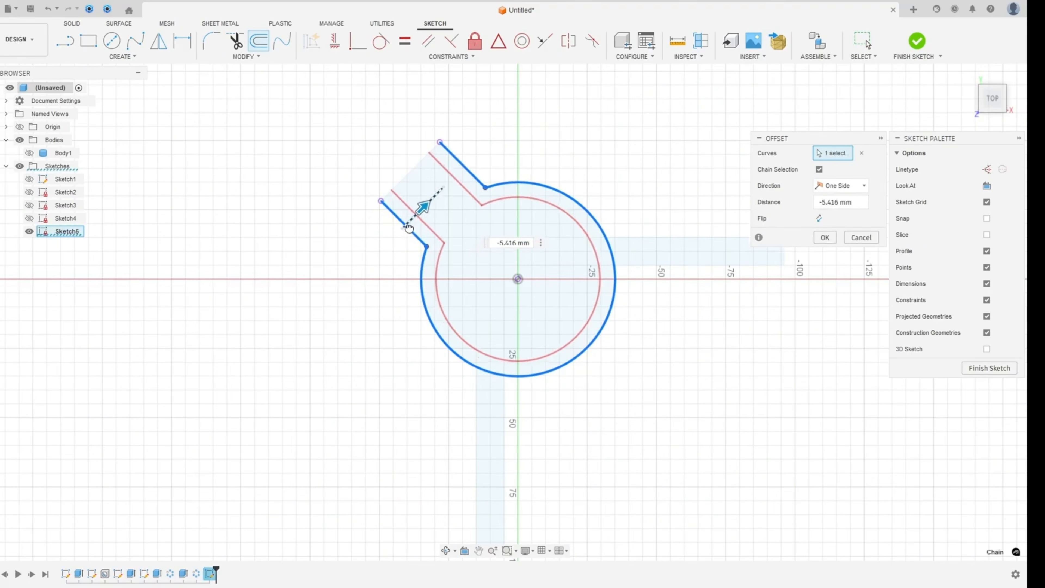
left_click_drag(411, 226, 420, 222)
type("-")
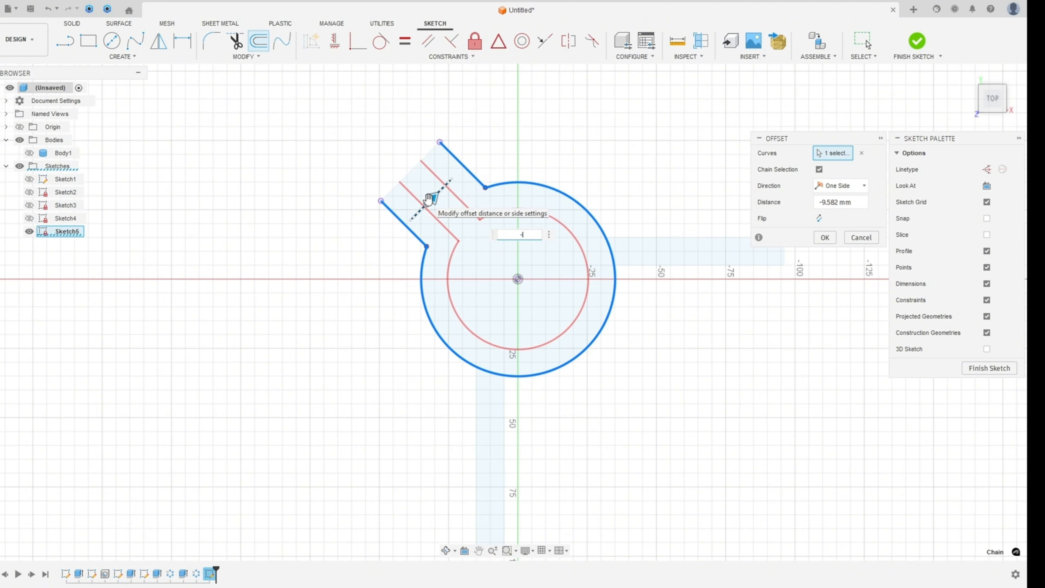
type("10")
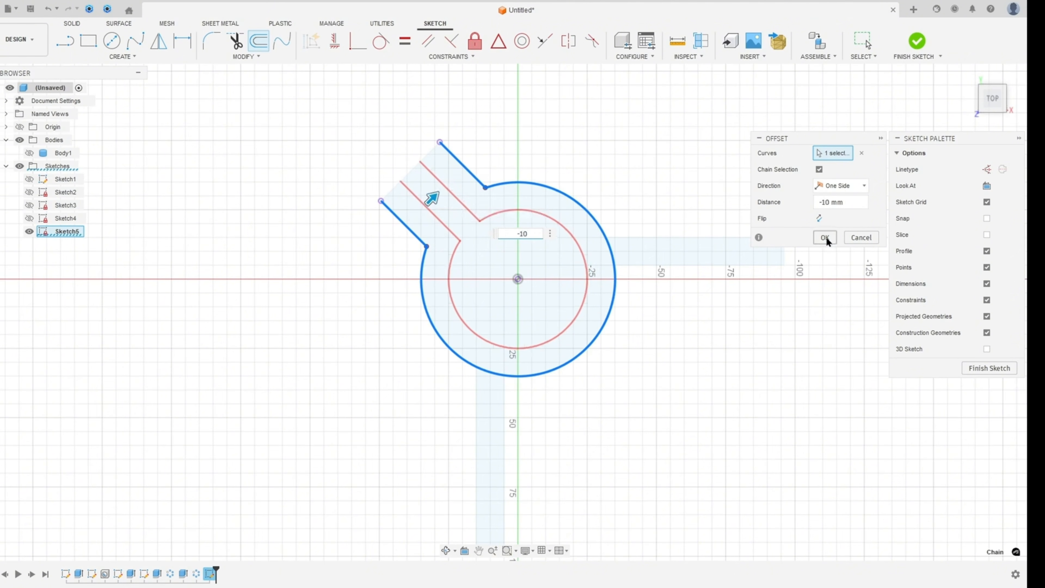
left_click(826, 238)
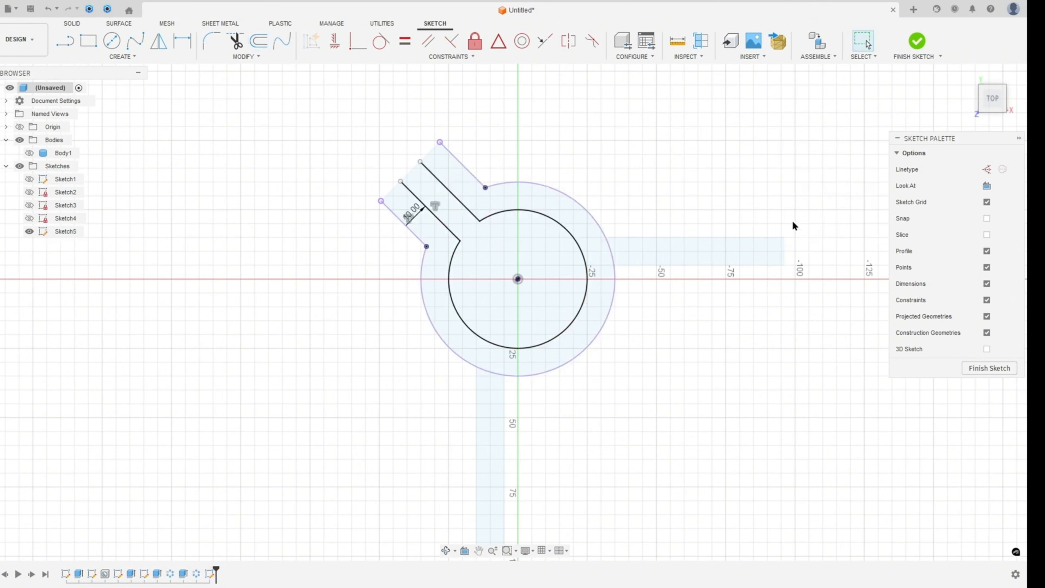
Step: Draw two lines across the slot's open end, joining each projected line's endpoint to the adjacent offset line's endpoint
left_click(65, 41)
scroll(352, 203, "up", 3)
left_click(402, 199)
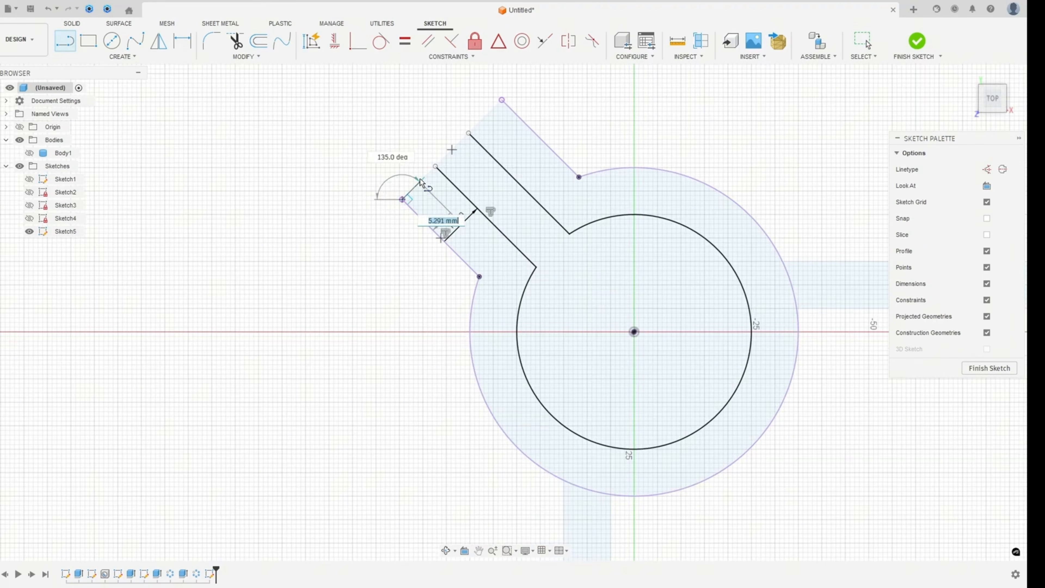
left_click(435, 166)
left_click(469, 133)
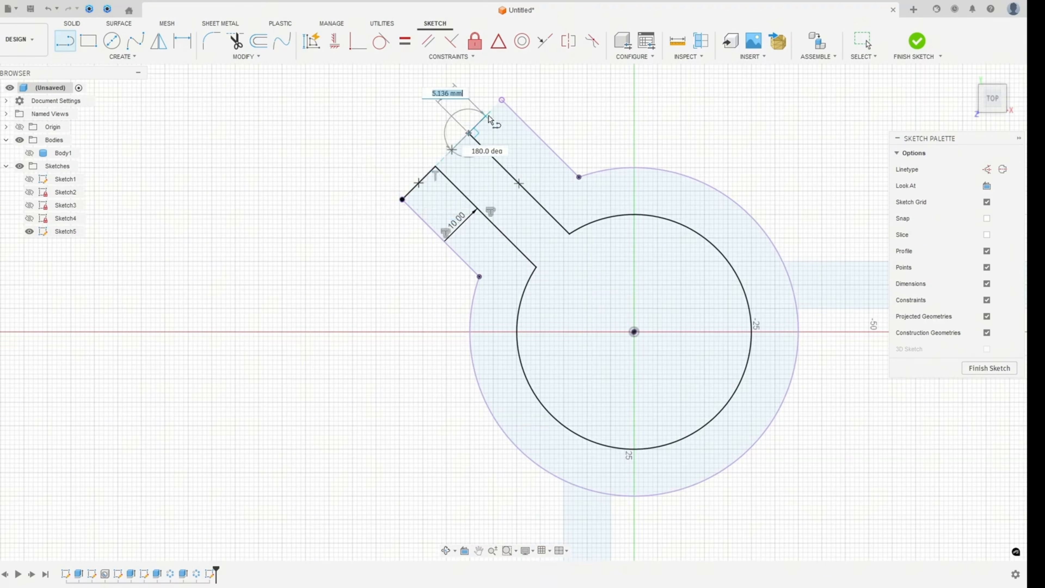
left_click(502, 99)
key("Escape")
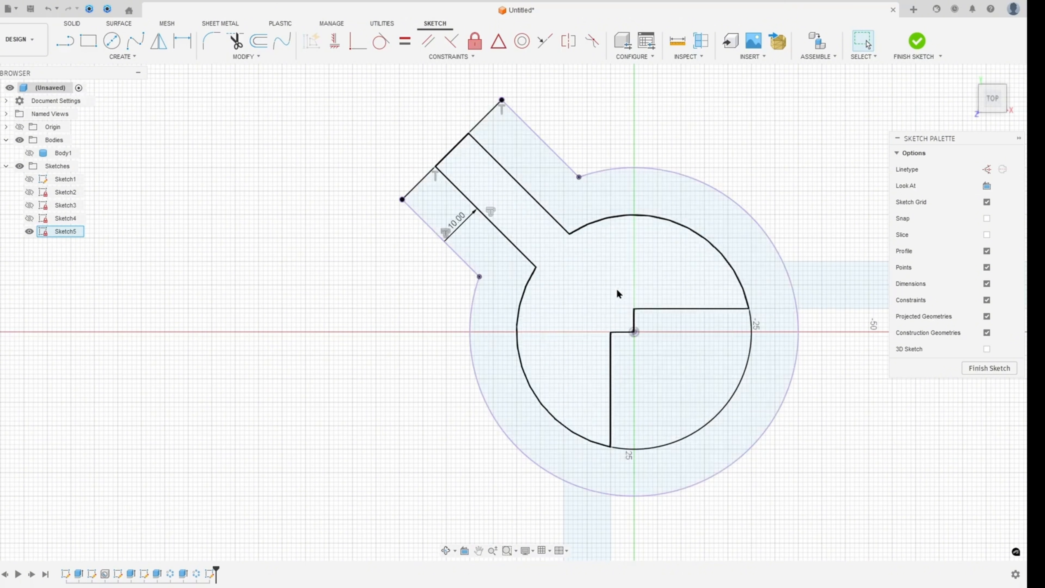
scroll(445, 270, "up", 2)
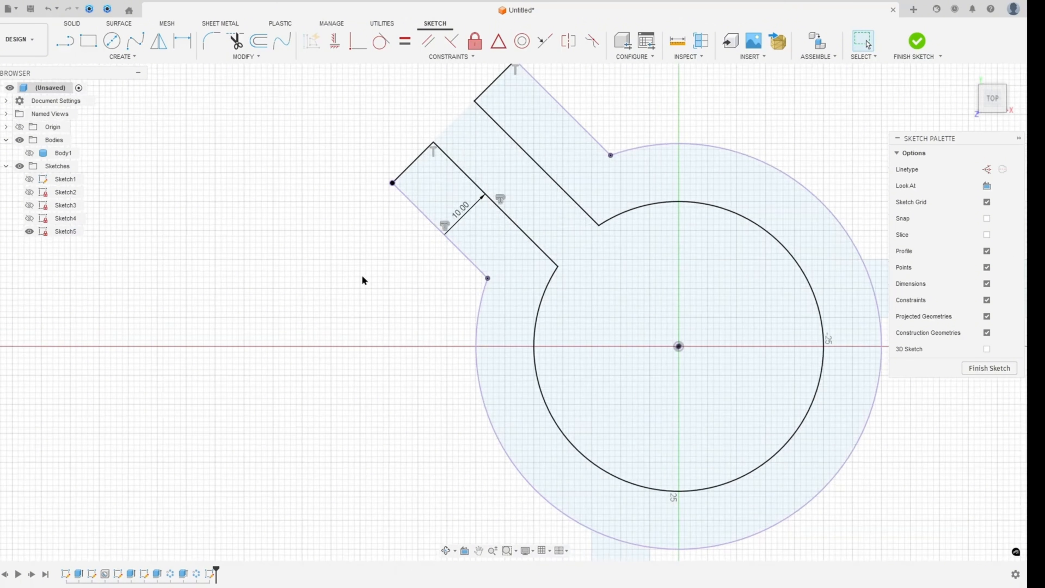
Step: Show Body1 and finish the offset keyhole sketch
left_click(28, 153)
scroll(213, 224, "down", 4)
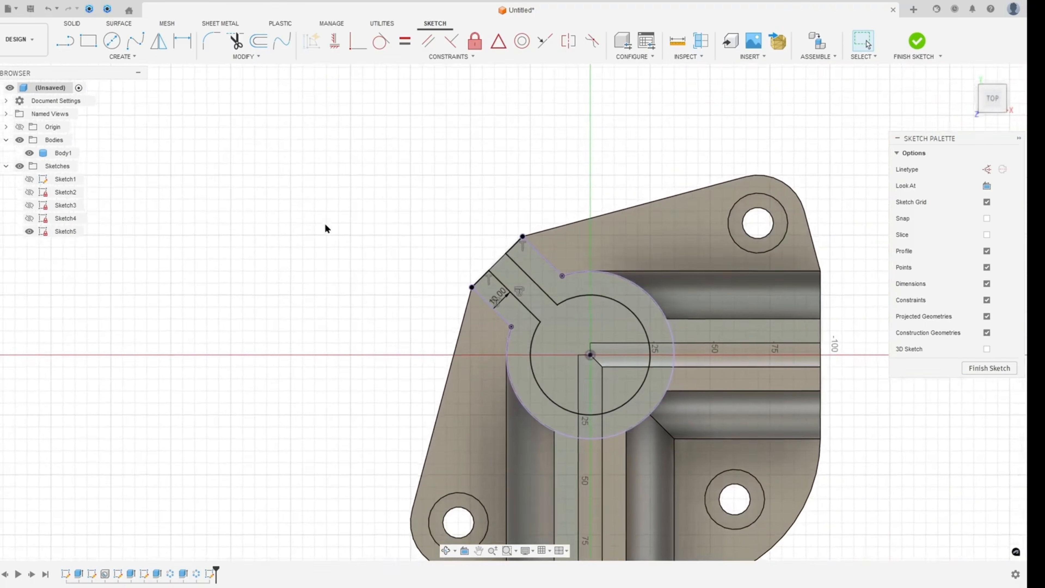
left_click(916, 41)
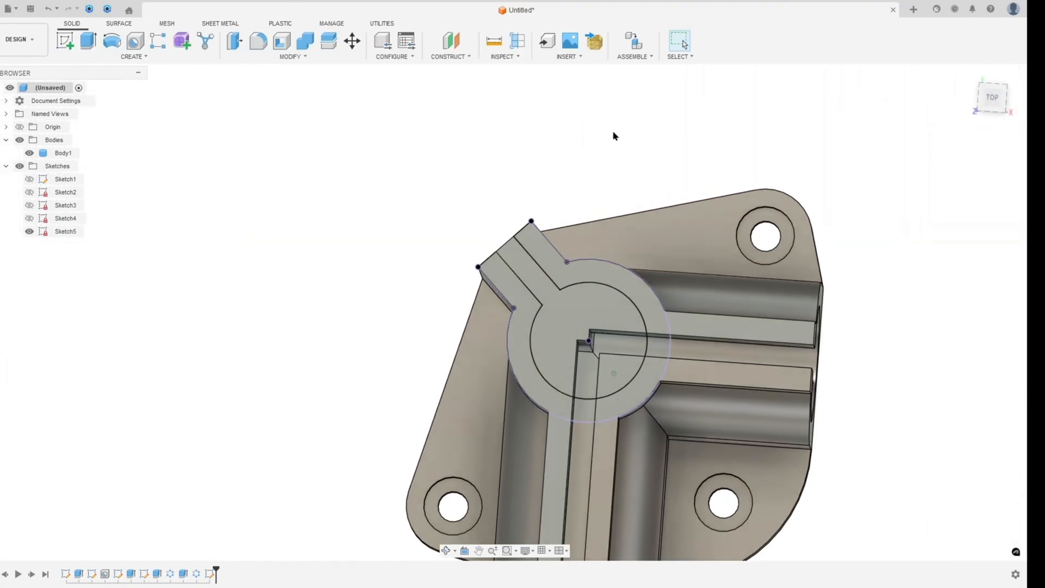
Step: Extrude the two inner keyhole profiles as a cut with a distance of -90 mm through the vertical clamp
left_click(88, 40)
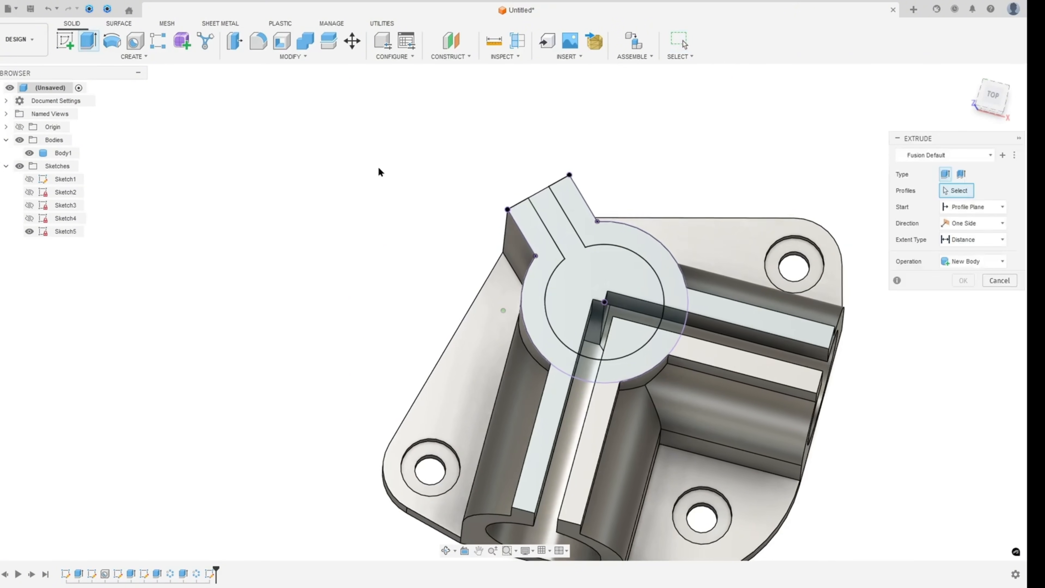
left_click(587, 275)
left_click(598, 324)
mouse_move(598, 324)
middle_mouse_down("shift")
mouse_move(551, 326)
mouse_move(629, 284)
mouse_move(674, 230)
middle_mouse_up("shift")
left_click_drag(490, 150, 463, 397)
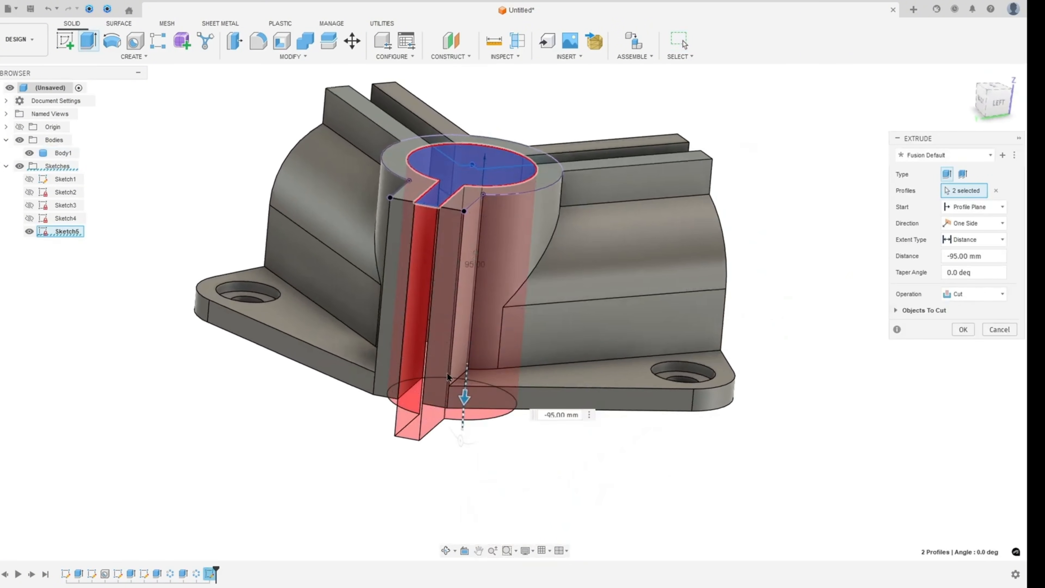
left_click_drag(996, 256, 892, 243)
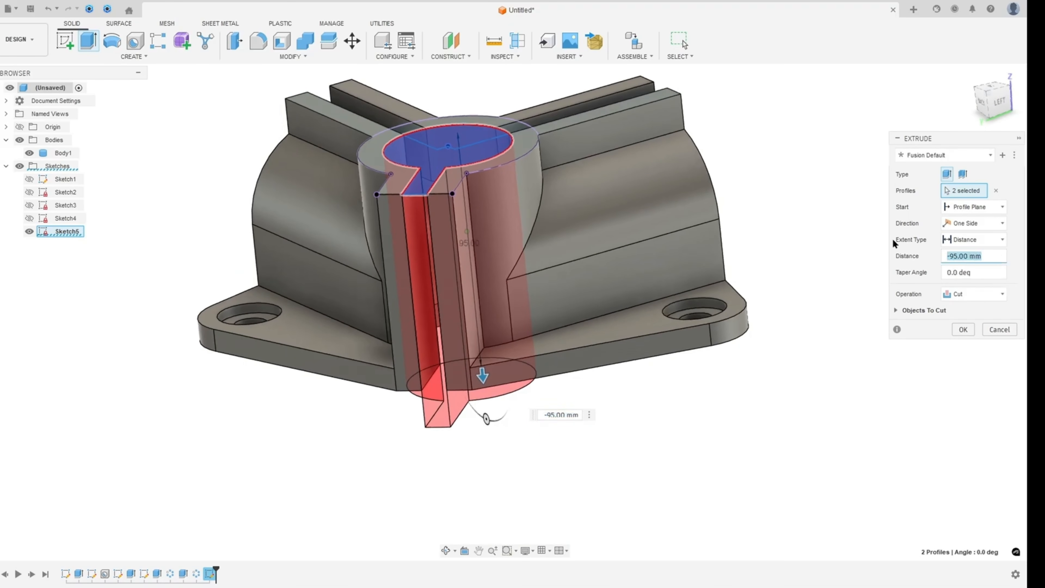
type("-90")
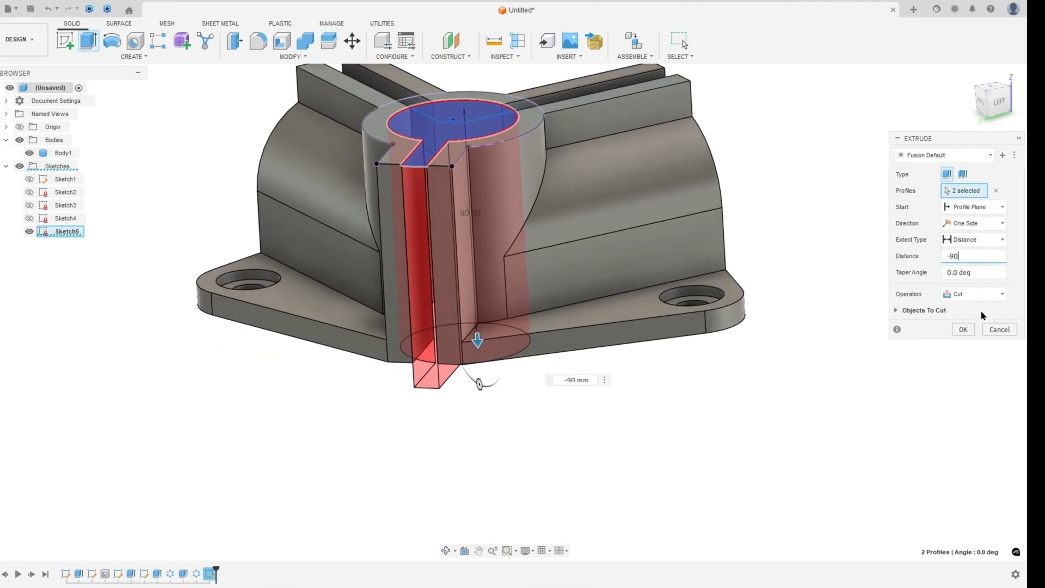
left_click(963, 330)
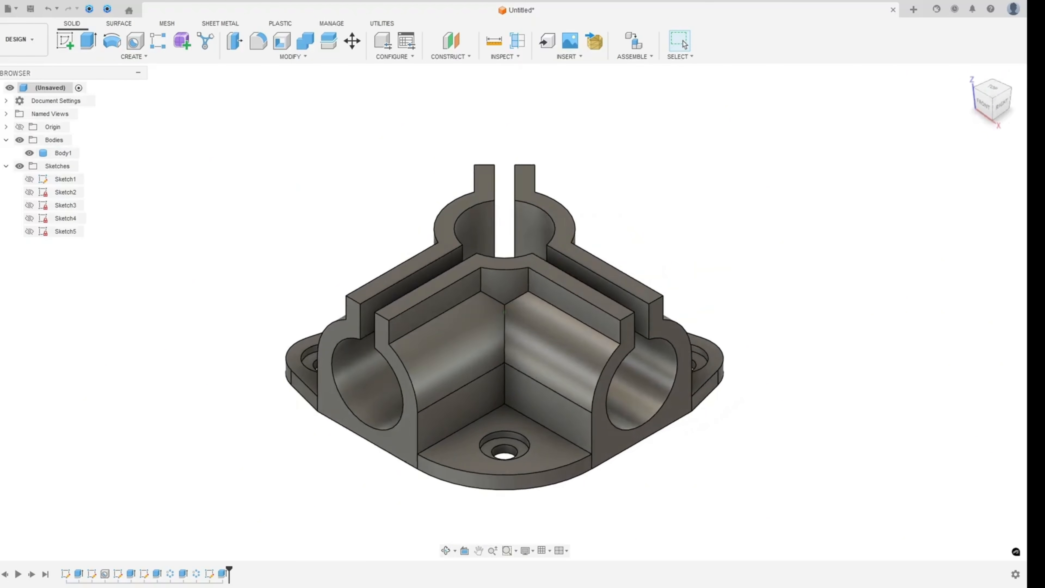
Step: Consult the views in the Draw 52.pdf drawing for the clamp walls' corner radius, and return to Fusion
key("alt+Tab")
scroll(550, 319, "down", 3)
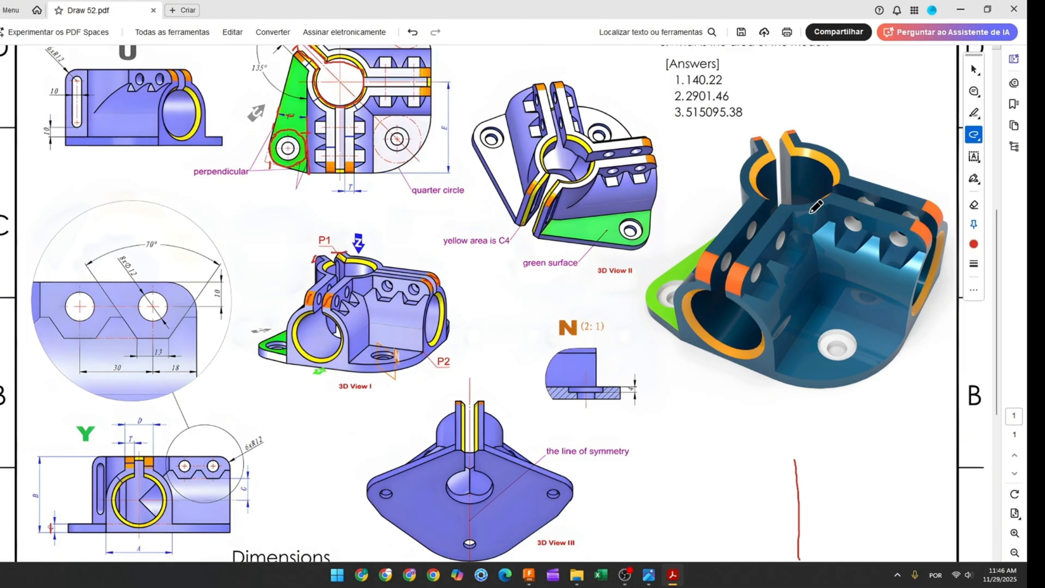
scroll(422, 326, "up", 3)
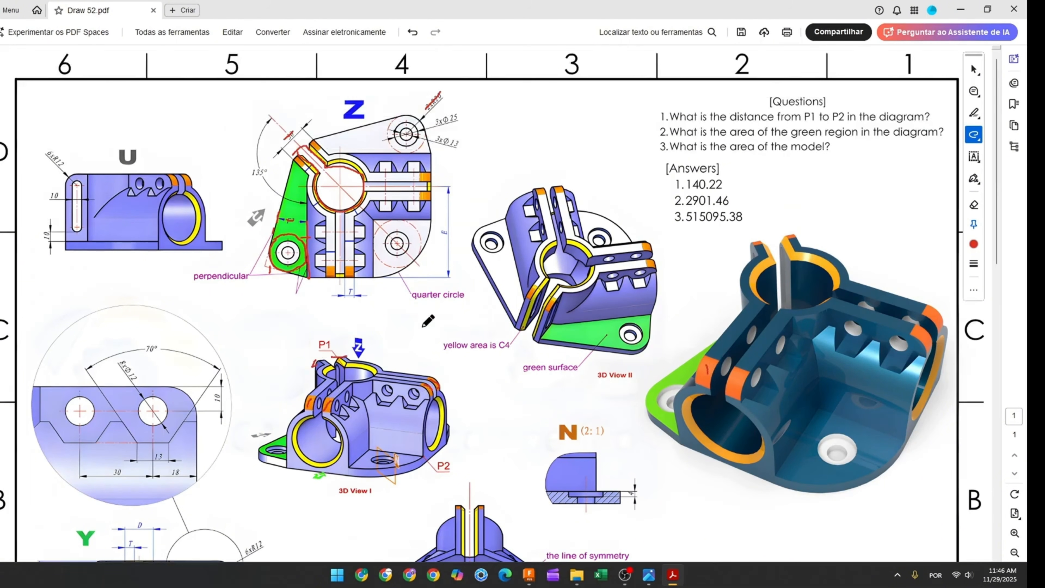
scroll(570, 268, "down", 5)
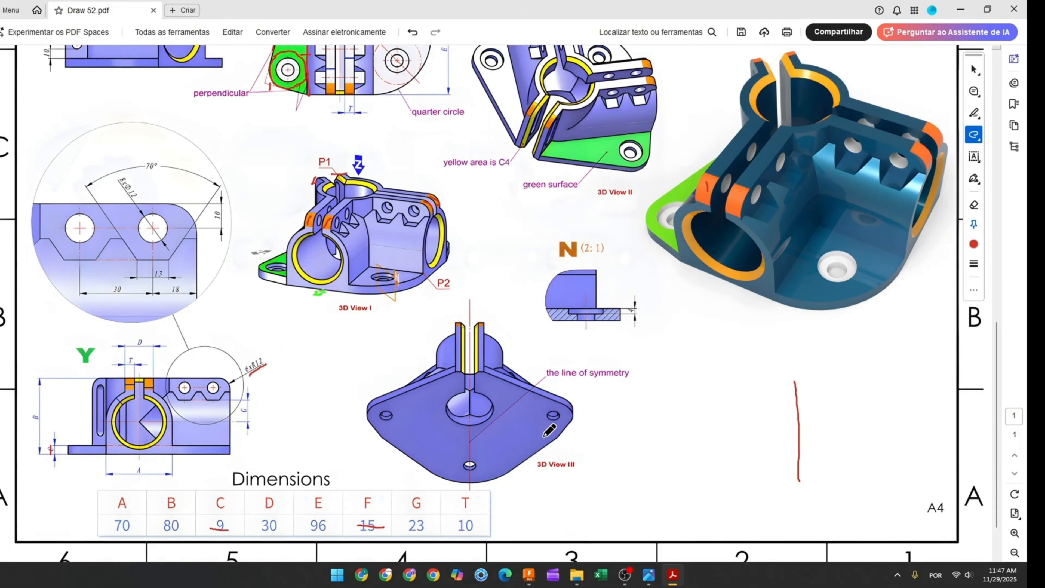
left_click(531, 581)
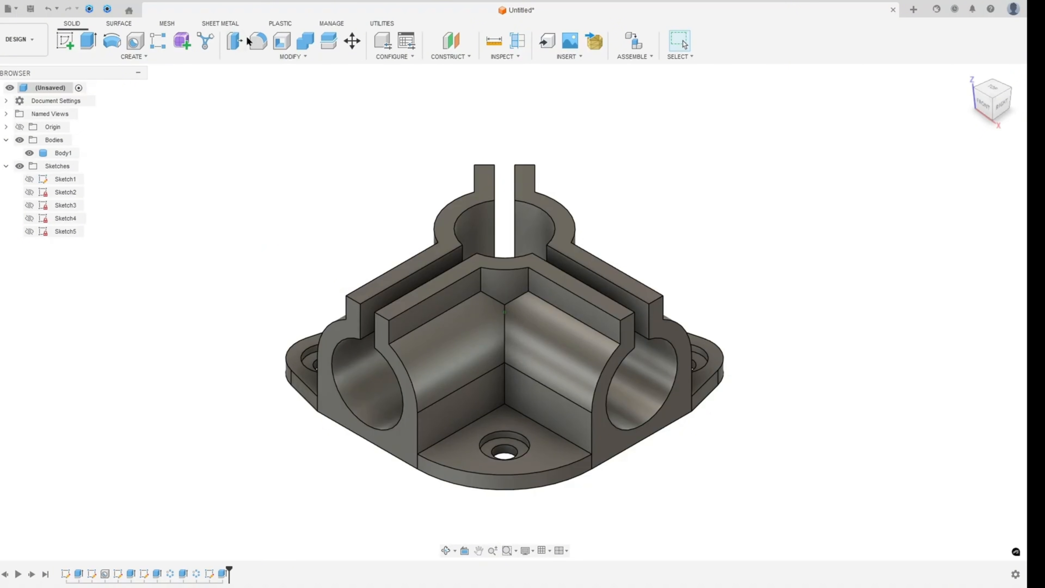
Step: Fillet the six outer upper corner edges of the three clamps' paired walls with the drawing's R12 mm radius
left_click(258, 41)
scroll(329, 292, "up", 4)
left_click(384, 313)
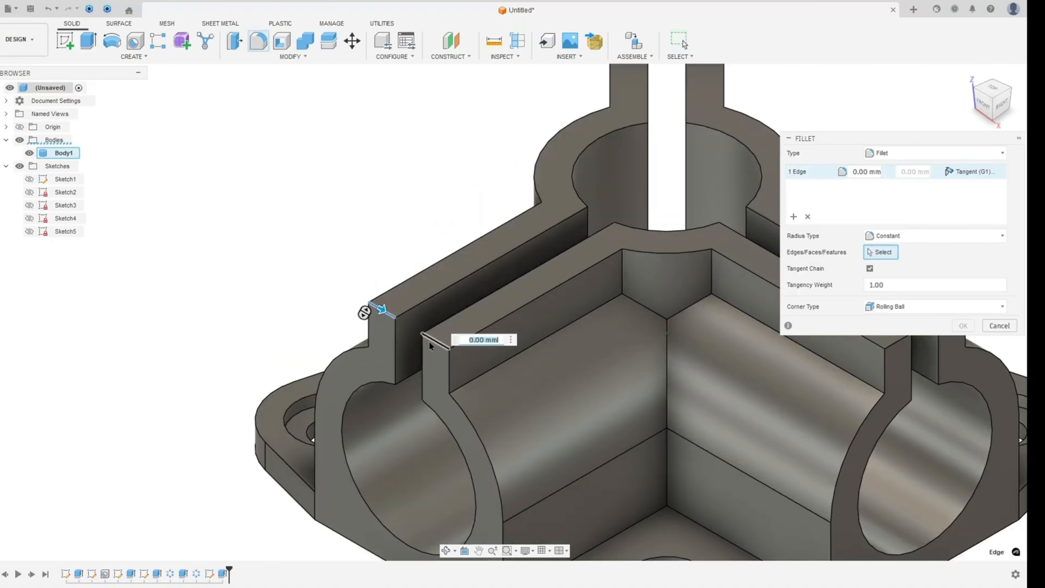
left_click(429, 346)
scroll(603, 311, "down", 3)
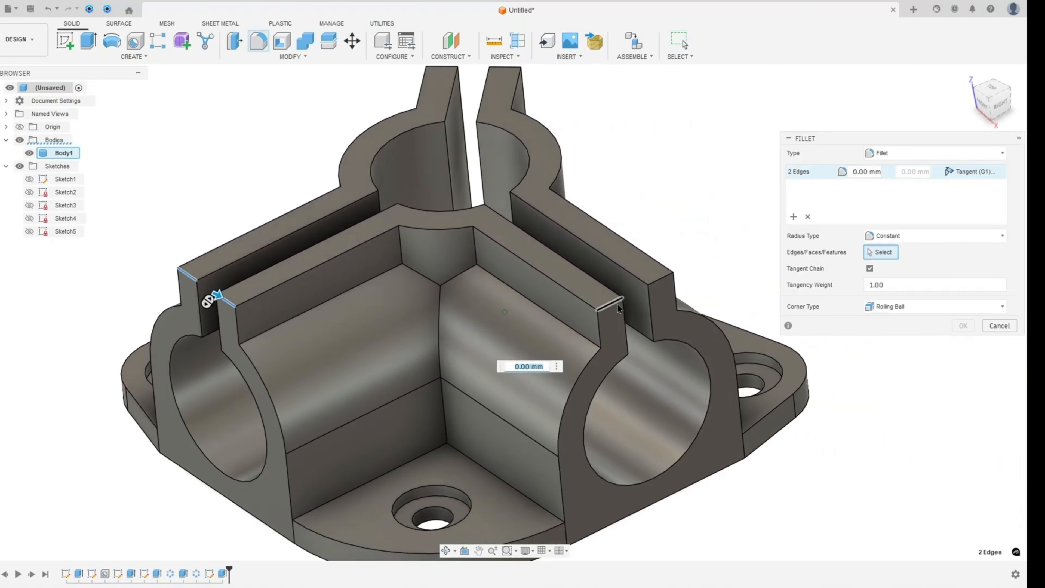
left_click(619, 307)
left_click(660, 281)
middle_click_drag(661, 284, 626, 339, "shift")
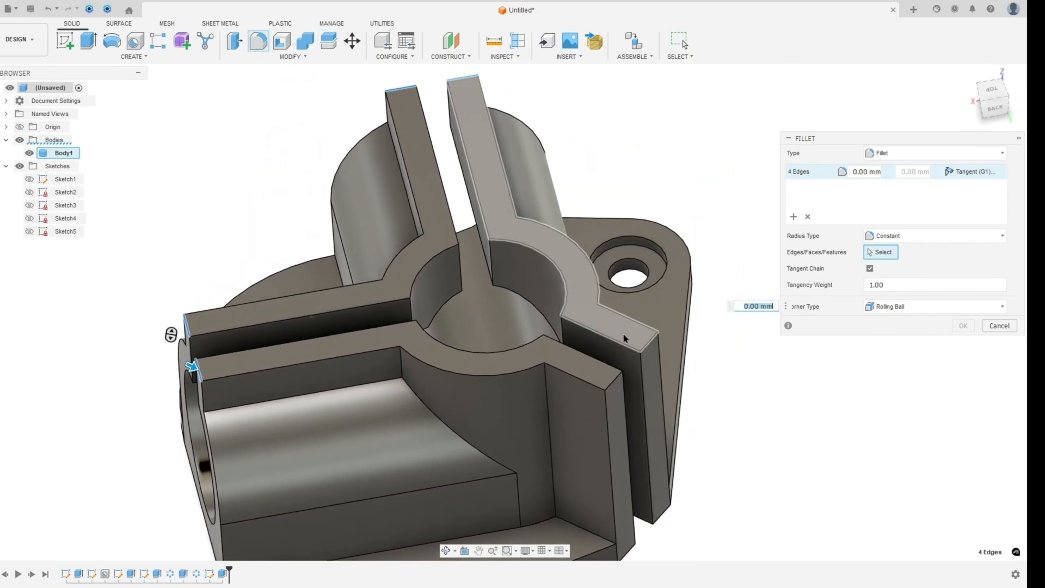
left_click(640, 377)
left_click(673, 337)
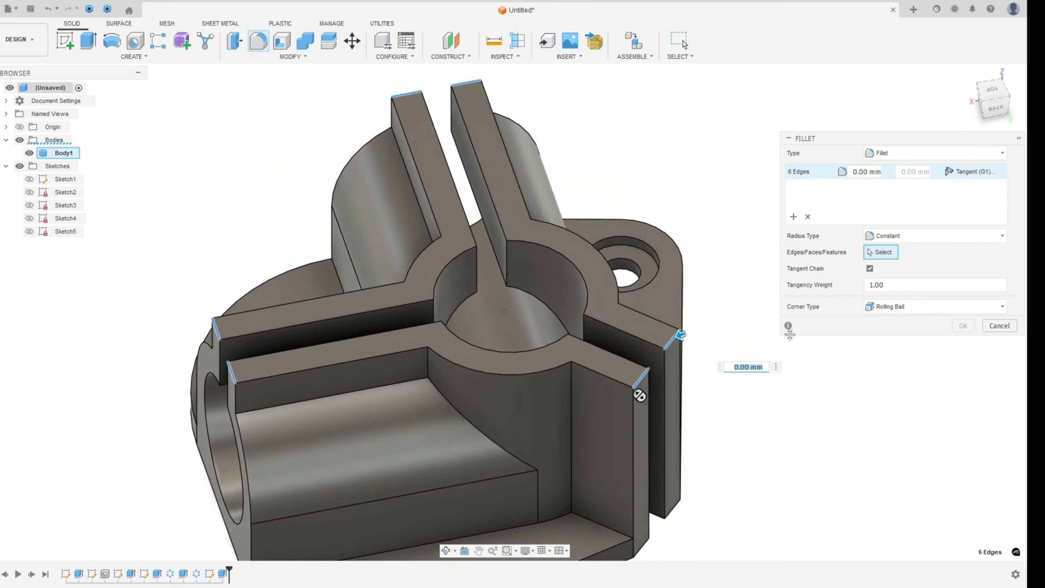
middle_click_drag(790, 335, 196, 281, "shift")
left_click(967, 328)
scroll(191, 293, "down", 3)
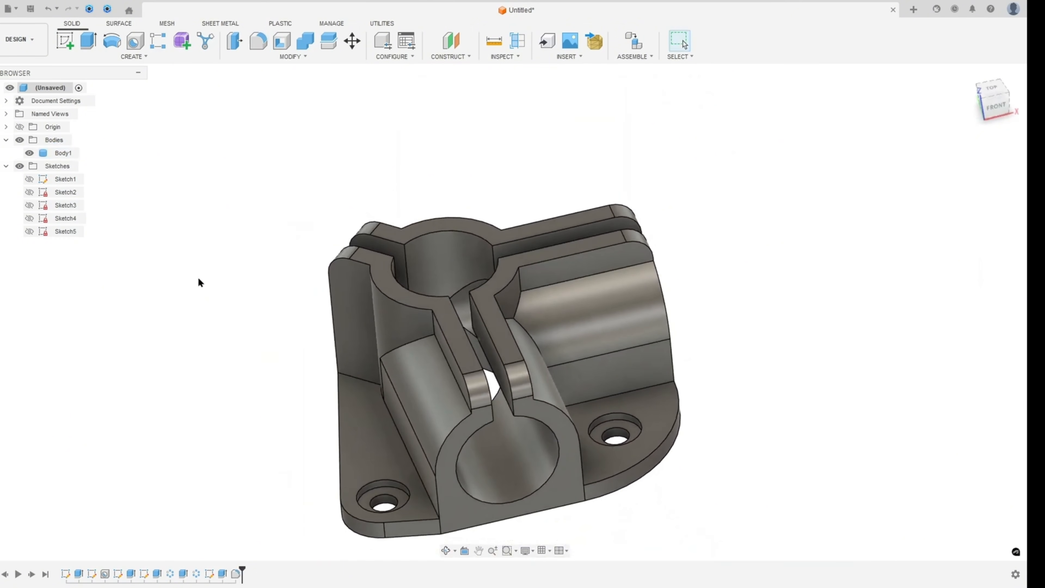
key("a")
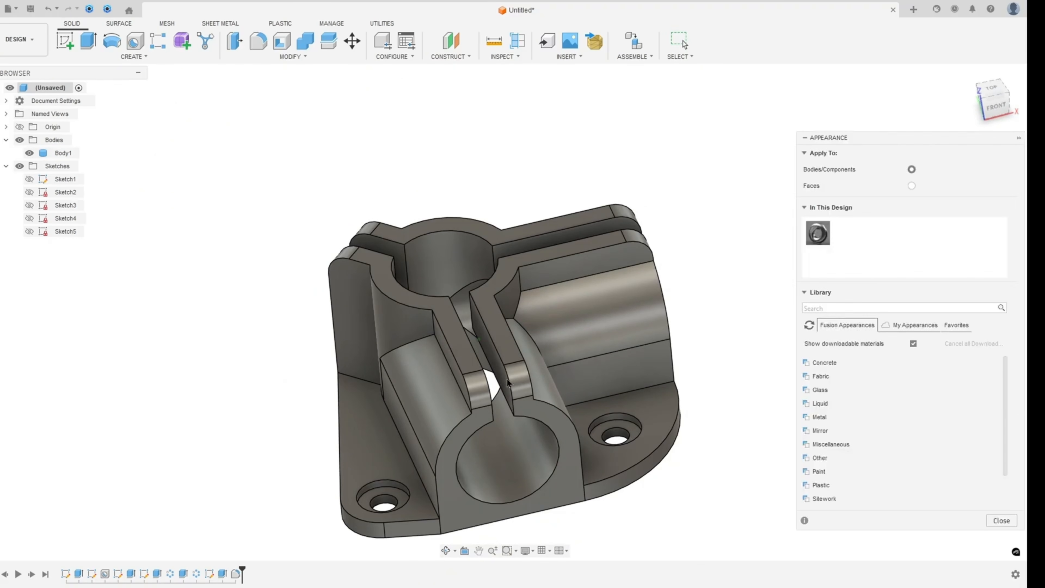
left_click(479, 389)
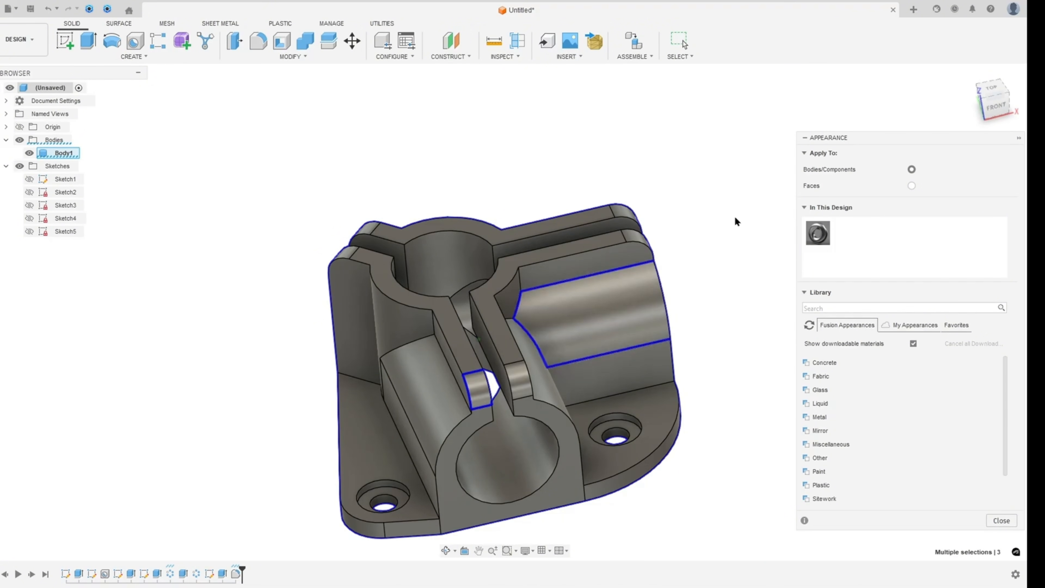
key("Escape")
Step: Apply the Paint - Enamel Glossy (Red) appearance to the six filleted corner faces of the clamp walls
key("a")
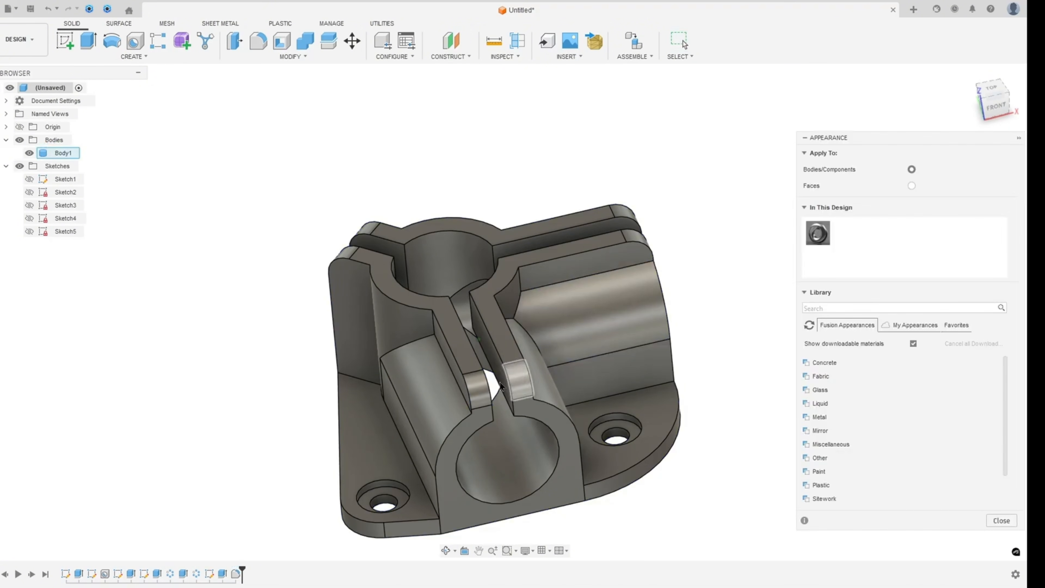
left_click(480, 397)
left_click(518, 381)
middle_click_drag(646, 312, 539, 321, "shift")
left_click(590, 338)
left_click(625, 316)
middle_click_drag(646, 304, 600, 379, "shift")
left_click(579, 404)
left_click(614, 383)
scroll(841, 436, "down", 3)
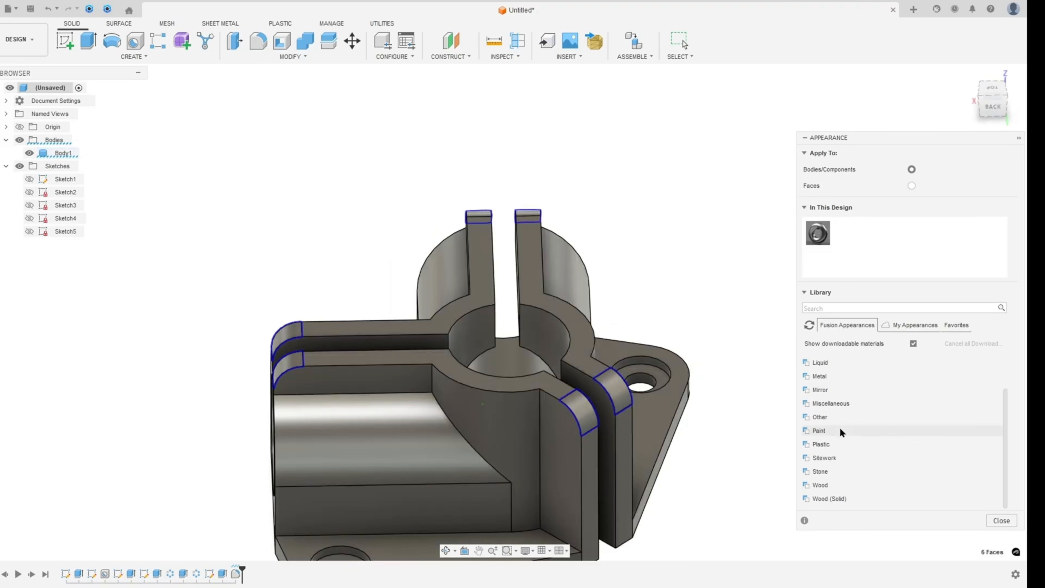
left_click(837, 429)
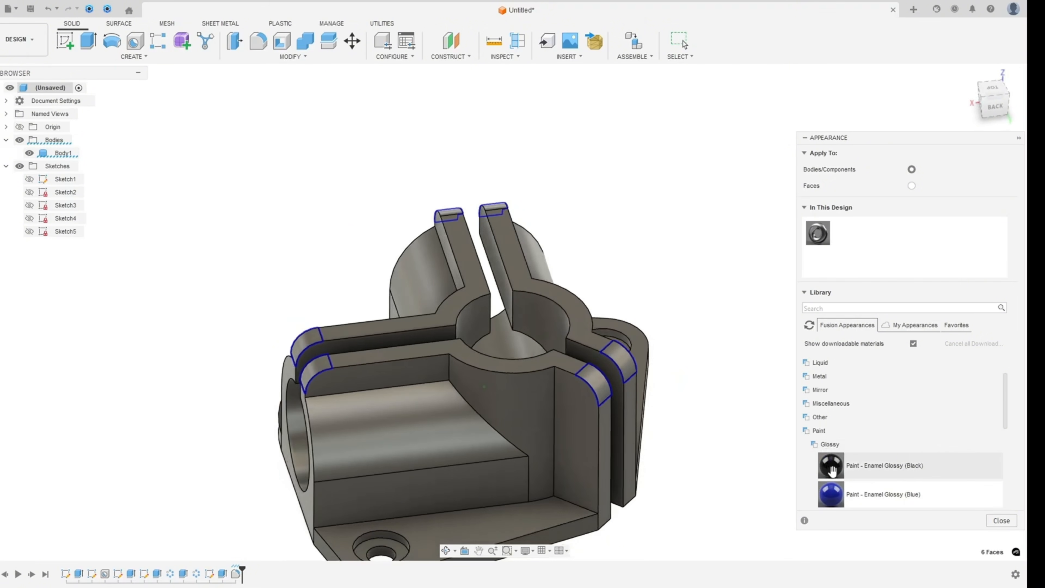
scroll(833, 452, "down", 4)
left_click_drag(837, 458, 604, 387)
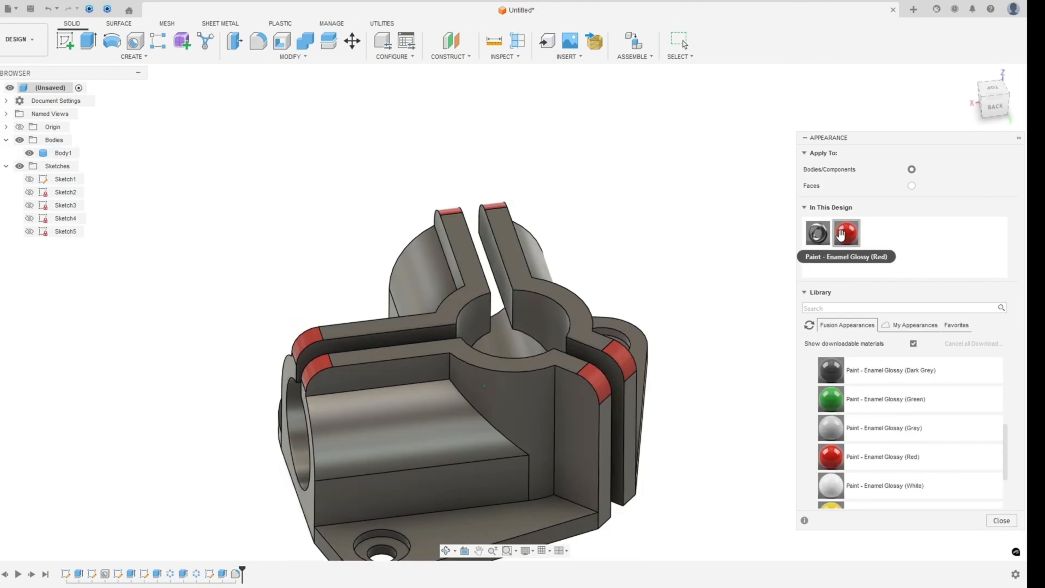
Step: Change the glossy red paint's colour to orange with RGB 255, 123, 0
double_click(846, 232)
left_click_drag(694, 211, 669, 198)
left_click_drag(784, 187, 776, 186)
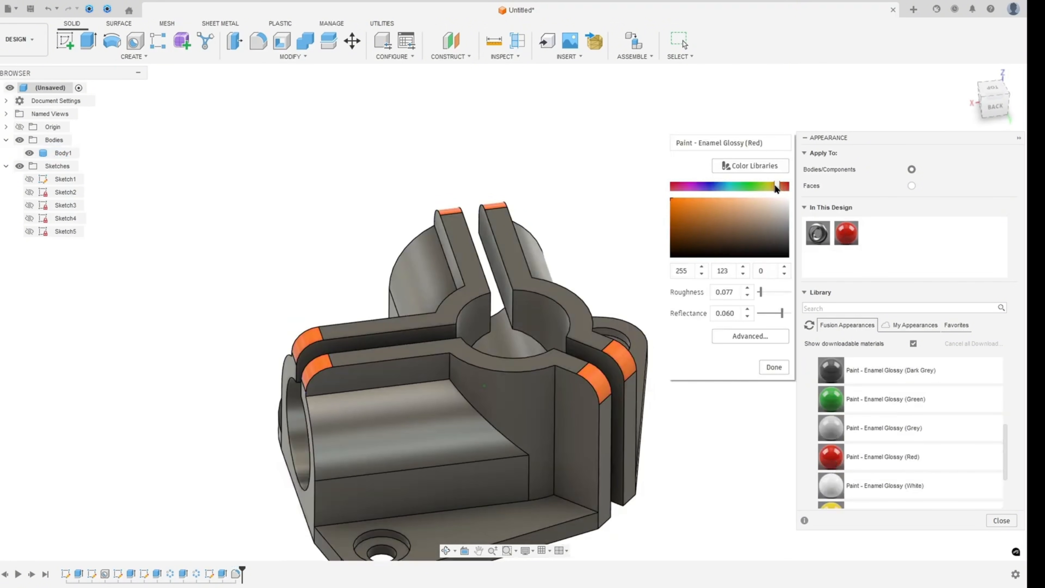
left_click(772, 367)
Step: Apply Paint - Enamel Glossy (Green) to the upper face of the tapered base flange beside the angled clamp
middle_click_drag(465, 345, 408, 373, "shift")
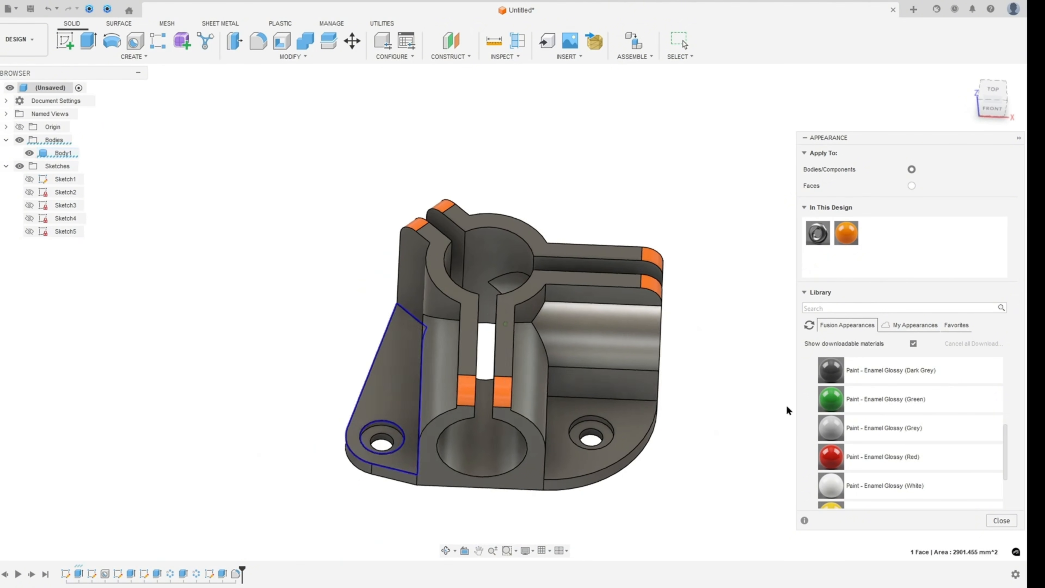
left_click_drag(839, 403, 395, 375)
middle_click_drag(574, 399, 926, 524, "shift")
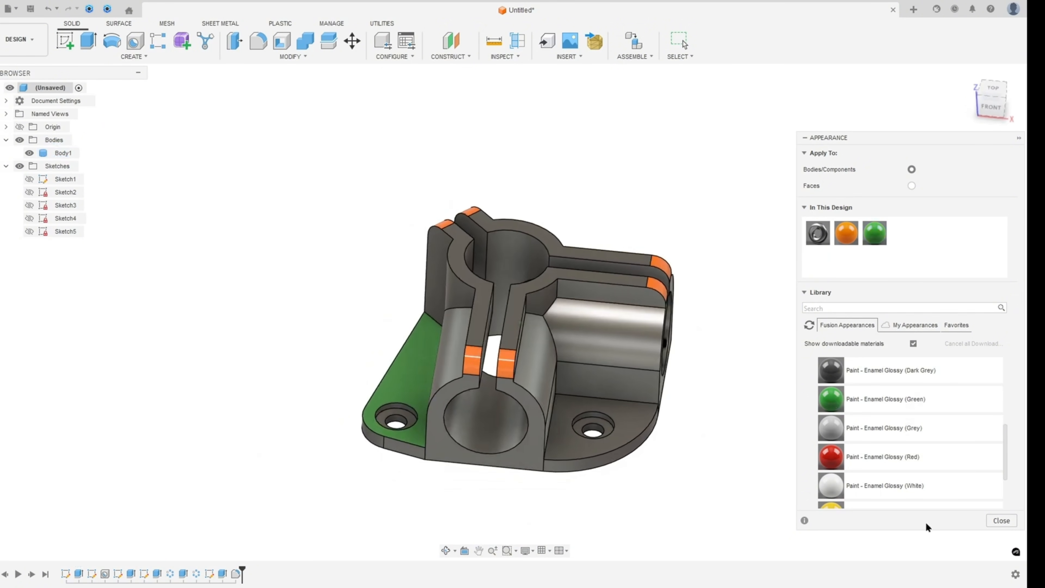
left_click(1004, 521)
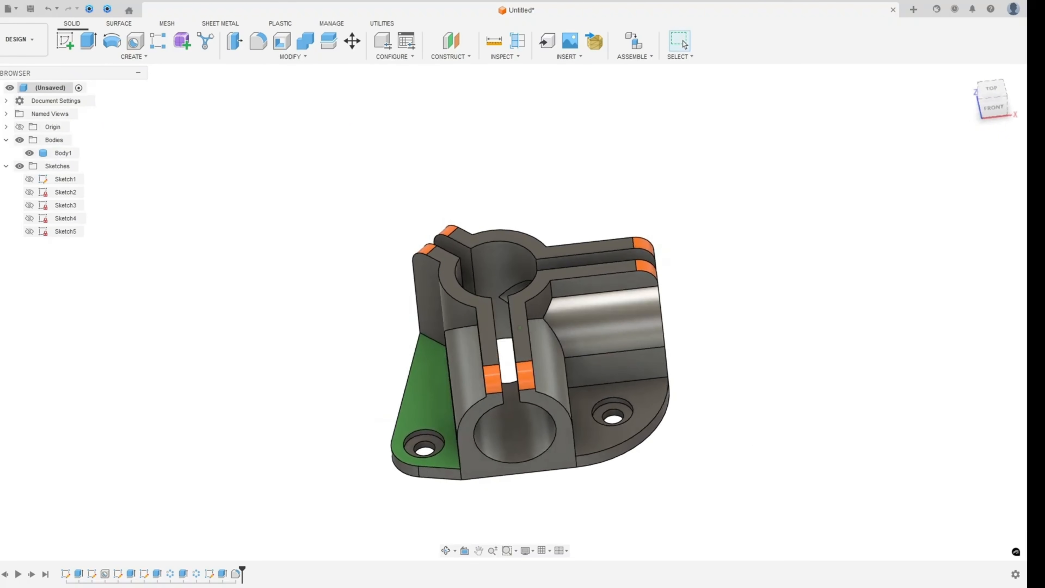
Step: Switch to the Draw 52.pdf drawing and check the question and answer about the green region's area
key("alt+Tab")
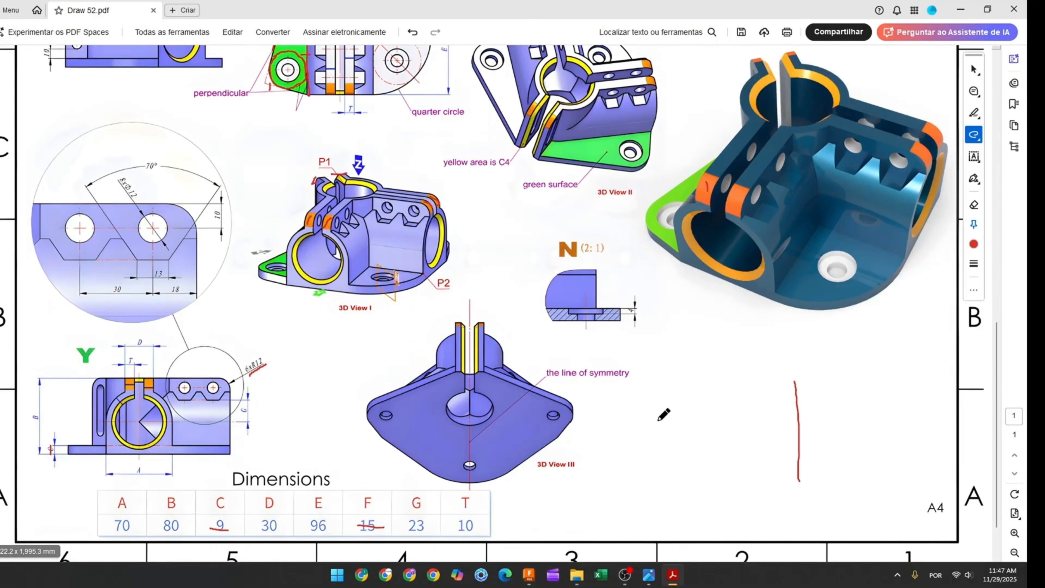
scroll(661, 418, "up", 4)
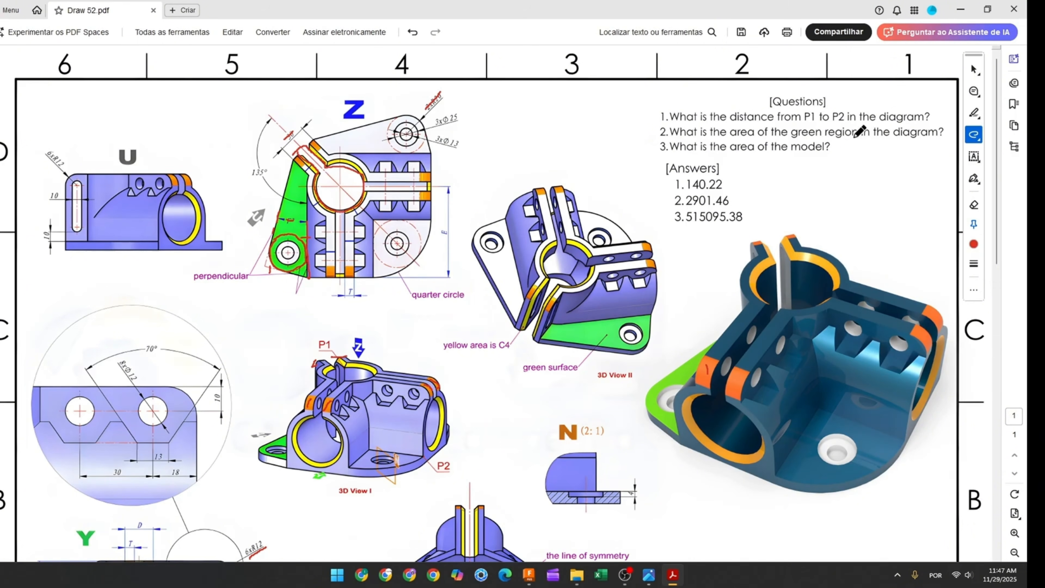
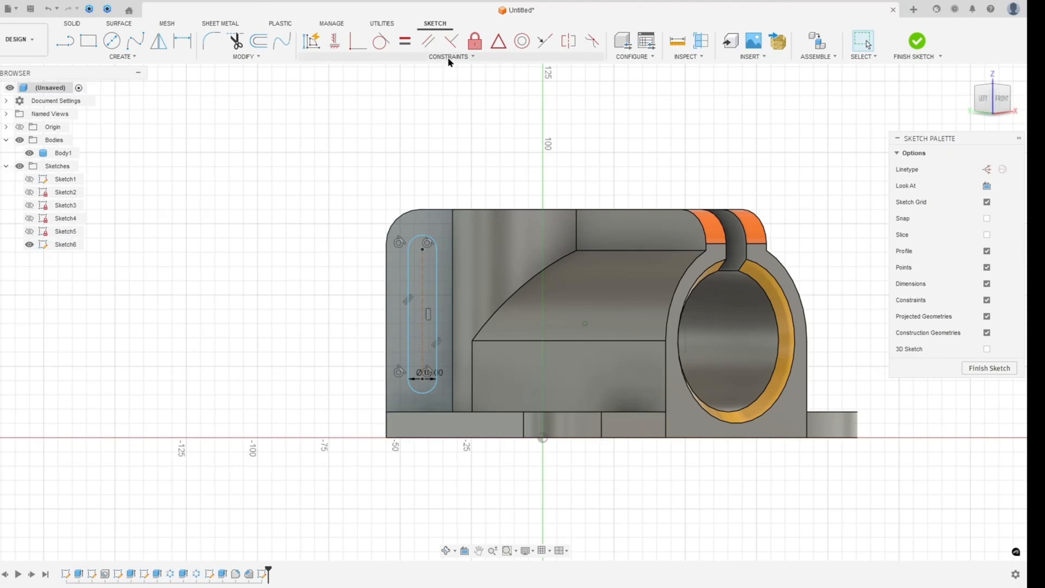
Step: Make the slot's upper arc concentric with the clamp wall's rounded corner edge
left_click(522, 42)
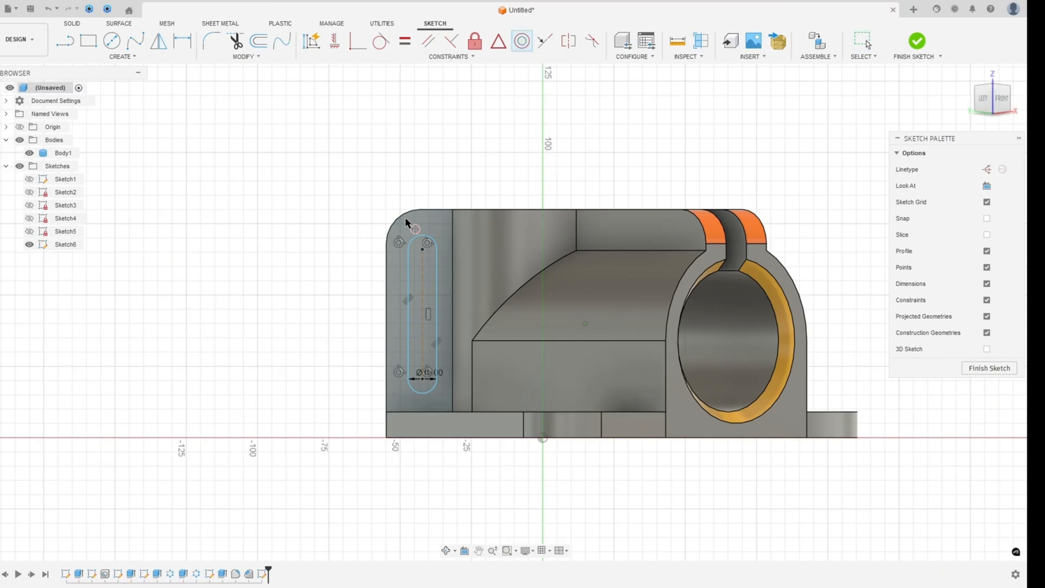
scroll(402, 220, "up", 2)
left_click(421, 236)
left_click(396, 216)
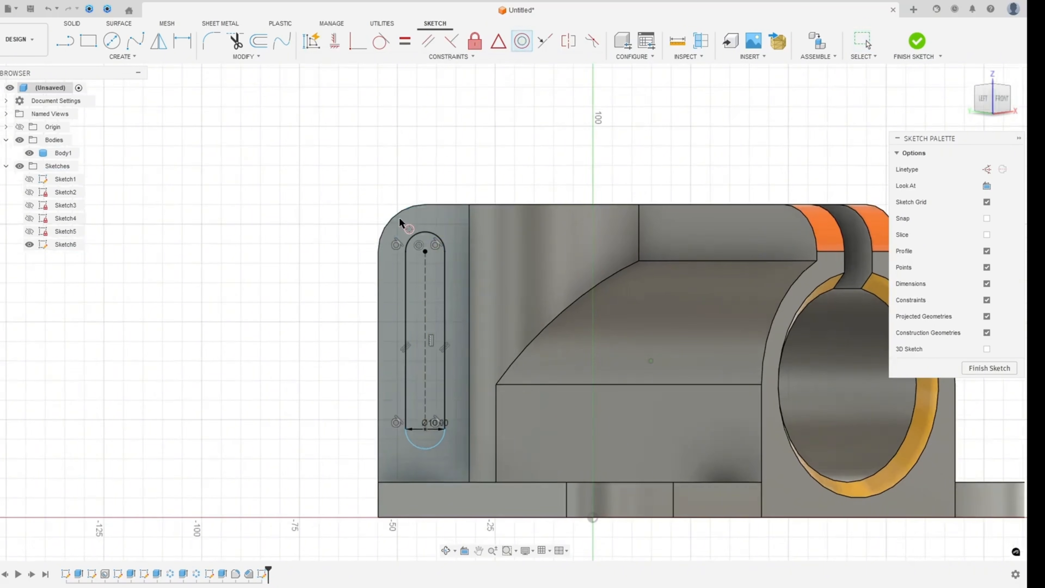
scroll(331, 227, "down", 1)
Step: Dimension the slot's lower arc, picked at its tangent, to the base plate's upper edge as 10 mm
left_click(182, 41)
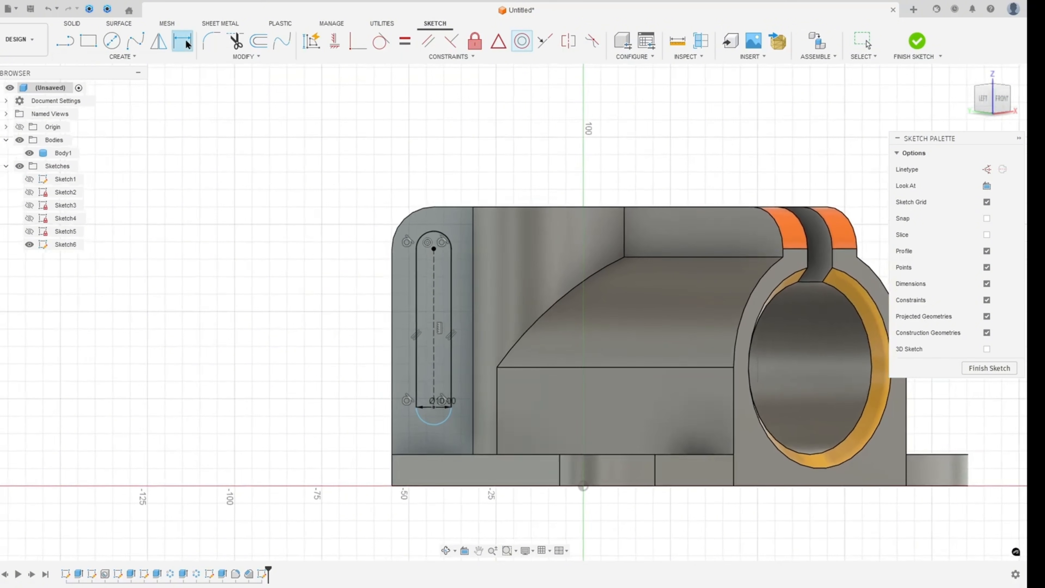
right_click(311, 324)
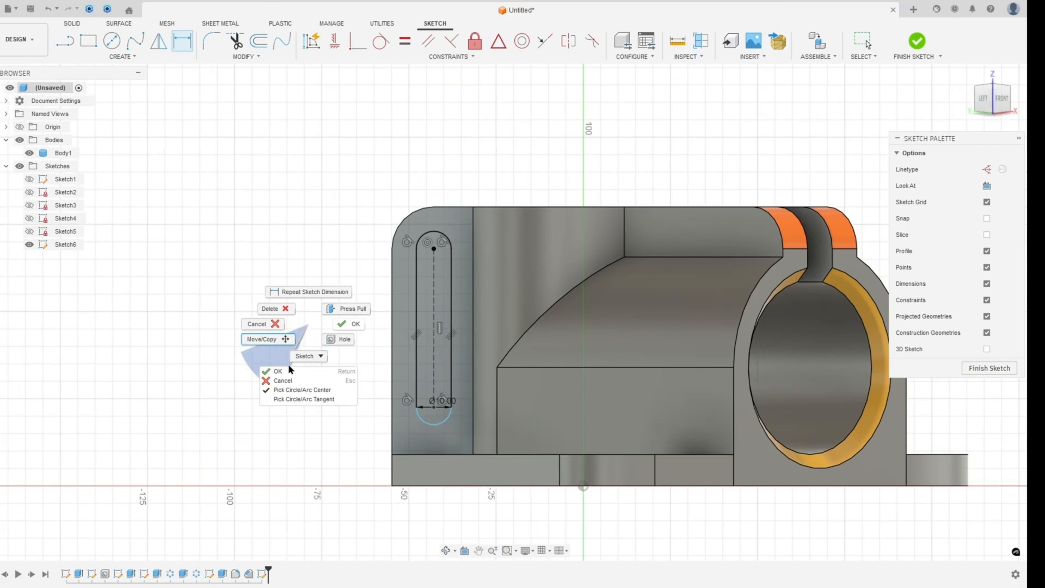
left_click(316, 401)
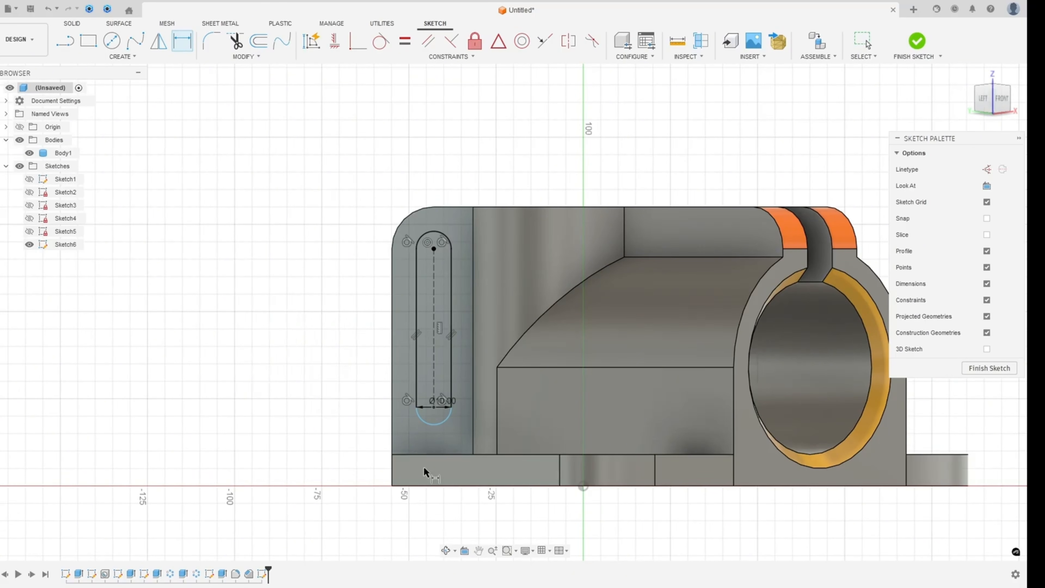
scroll(424, 471, "up", 2)
left_click(437, 416)
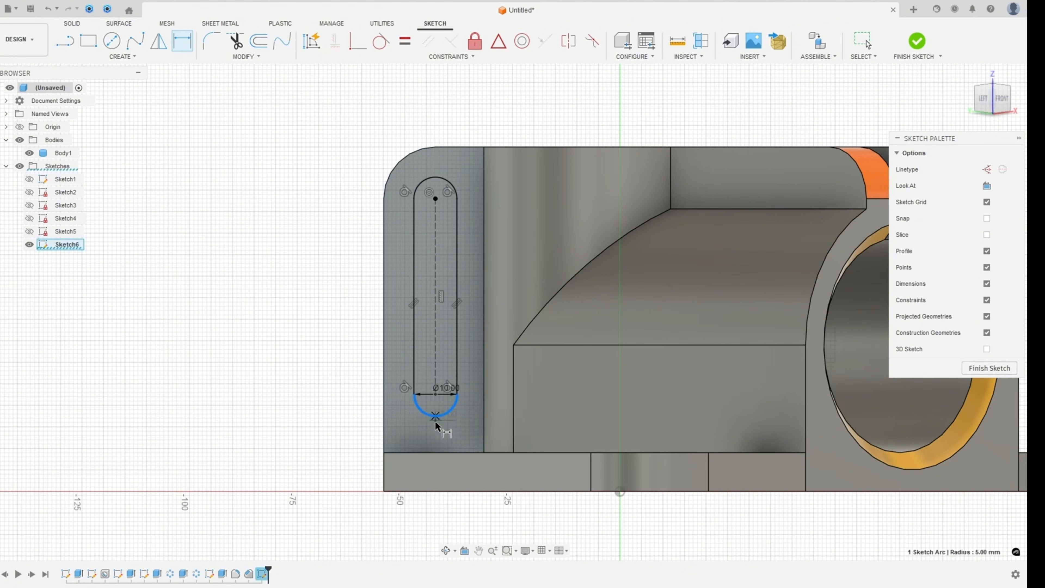
left_click(425, 448)
left_click(348, 437)
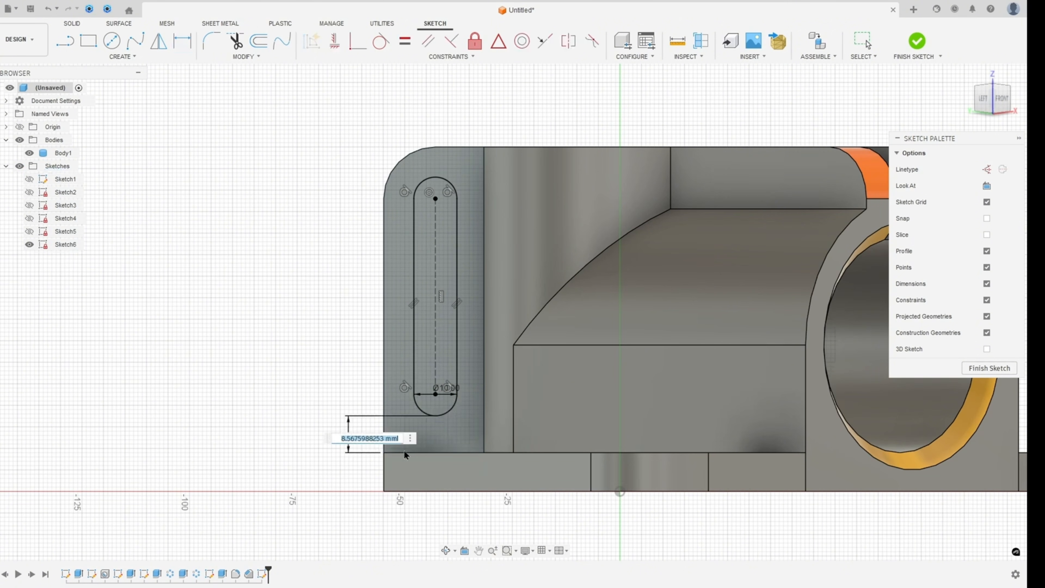
type("10")
key("Return")
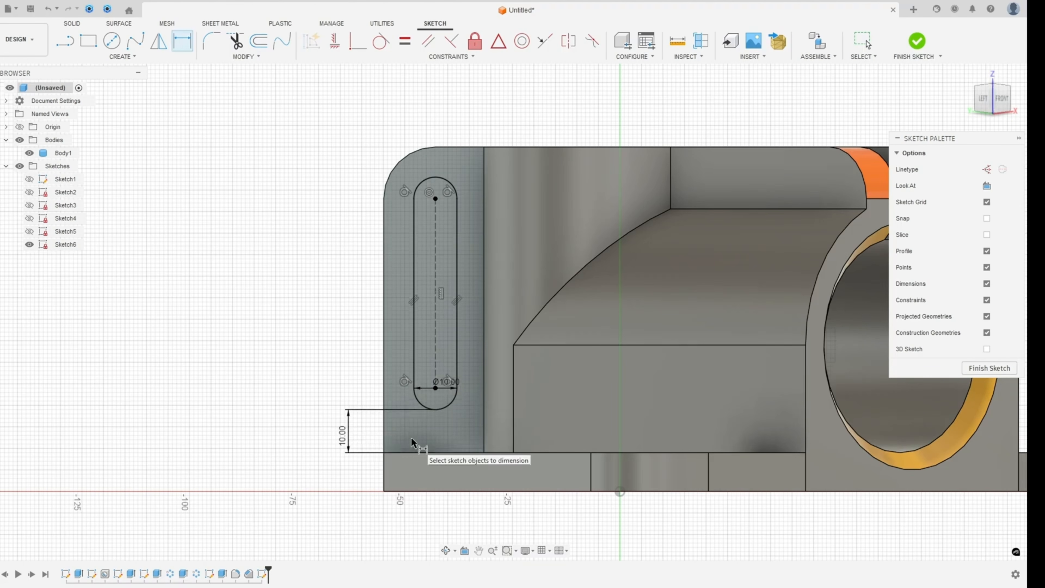
key("Escape")
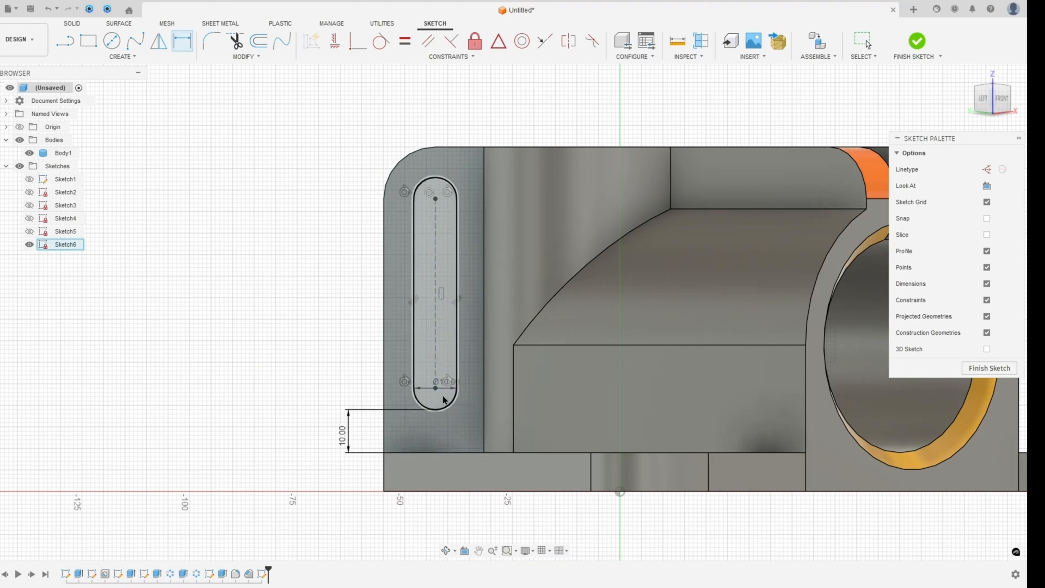
Step: Move the slot's diameter dimension outside the clamp wall and finish the sketch
left_click(335, 323)
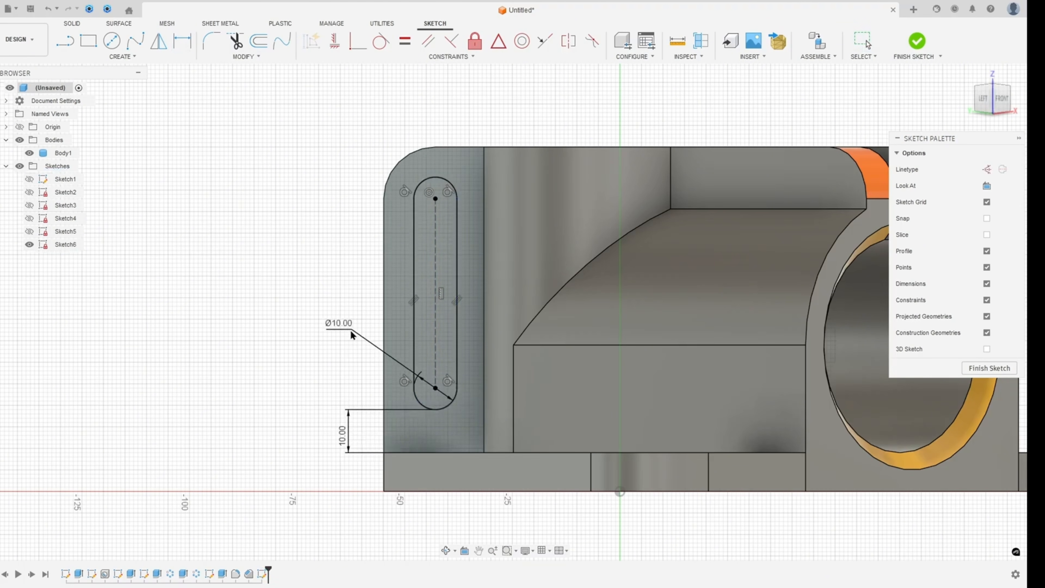
key("Return")
scroll(331, 225, "down", 2)
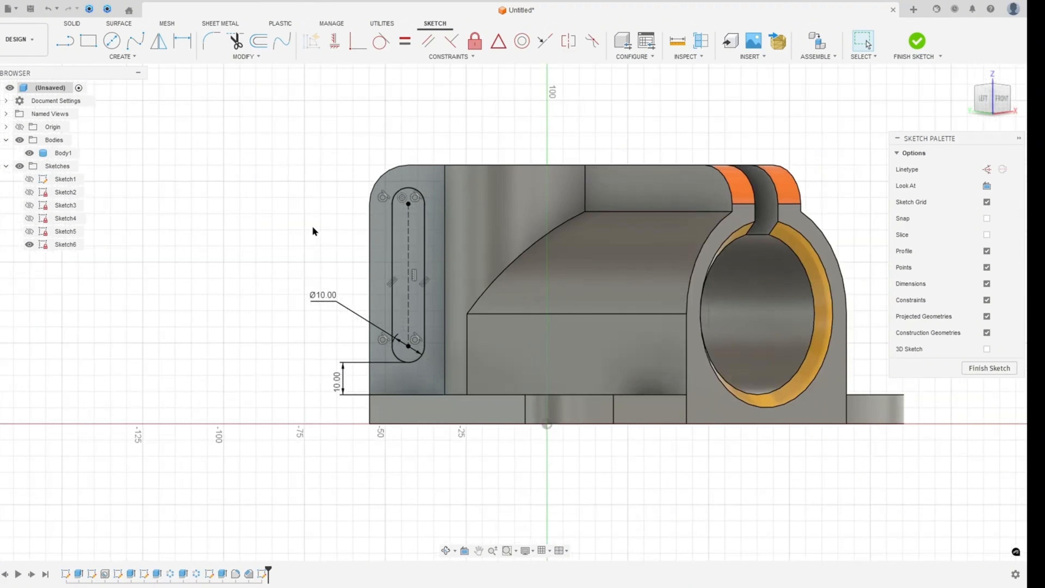
left_click(917, 41)
Step: Extrude the slot profile as a cut with extent All, flipped to pass through both walls of the angled clamp
left_click(89, 40)
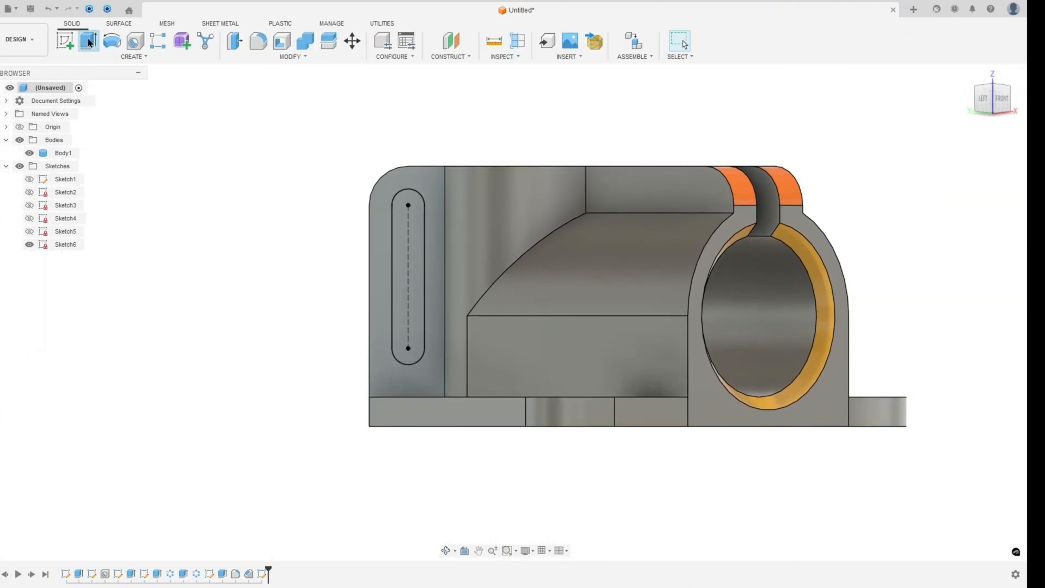
left_click(430, 269)
middle_click_drag(430, 270, 507, 362, "shift")
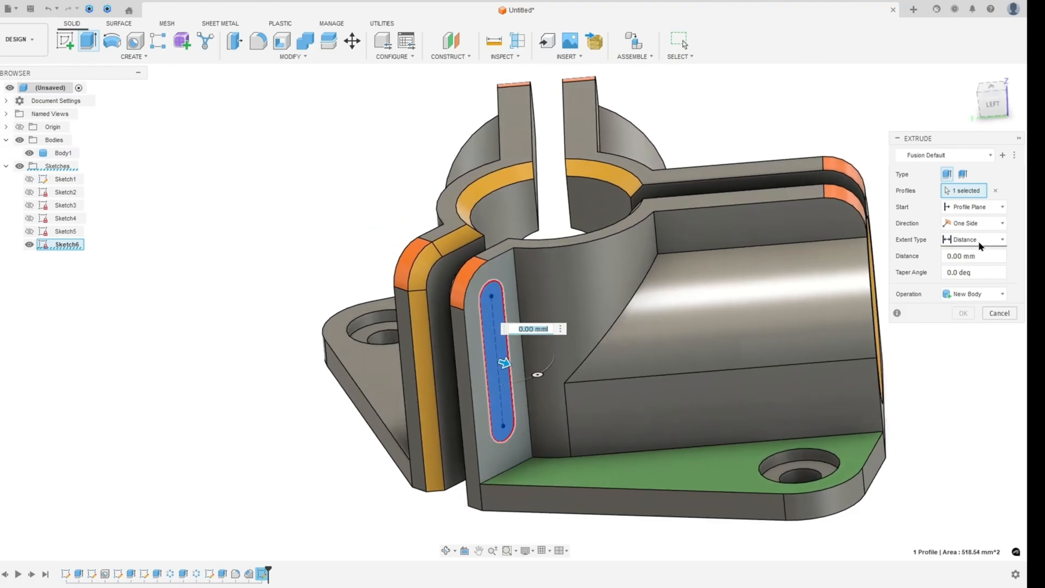
left_click(977, 241)
left_click(933, 282)
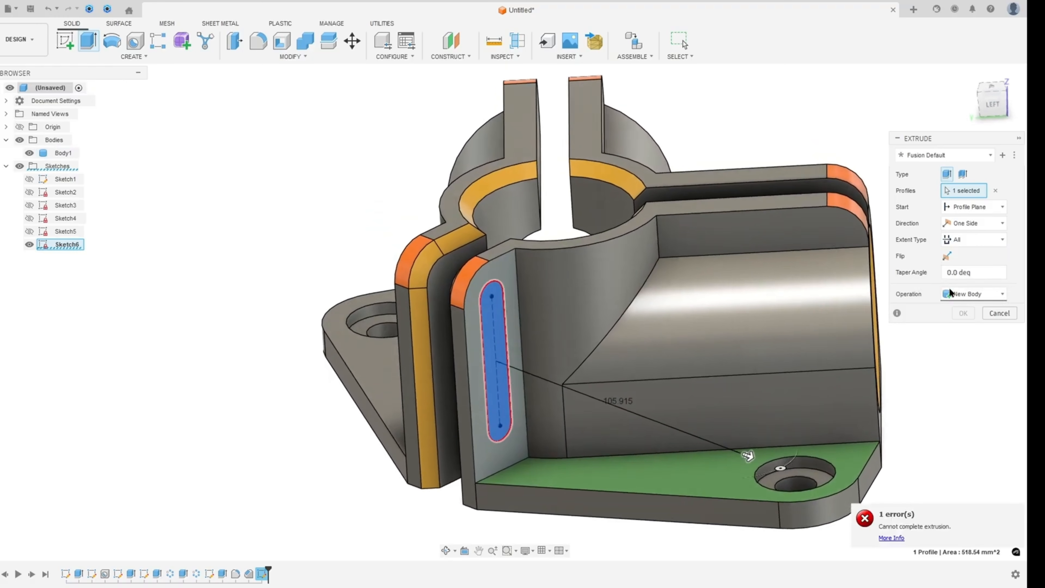
left_click(947, 256)
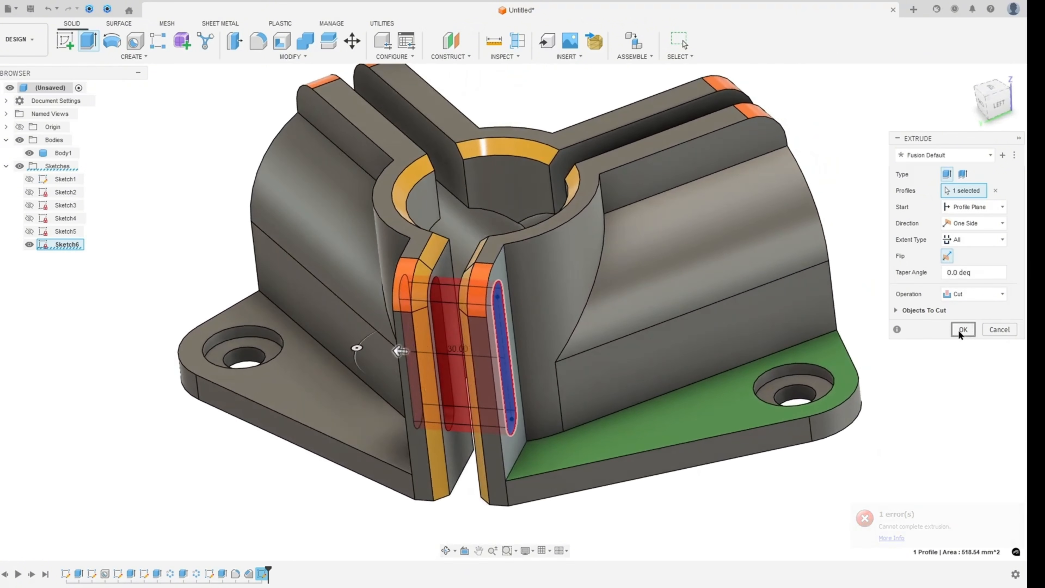
left_click(962, 330)
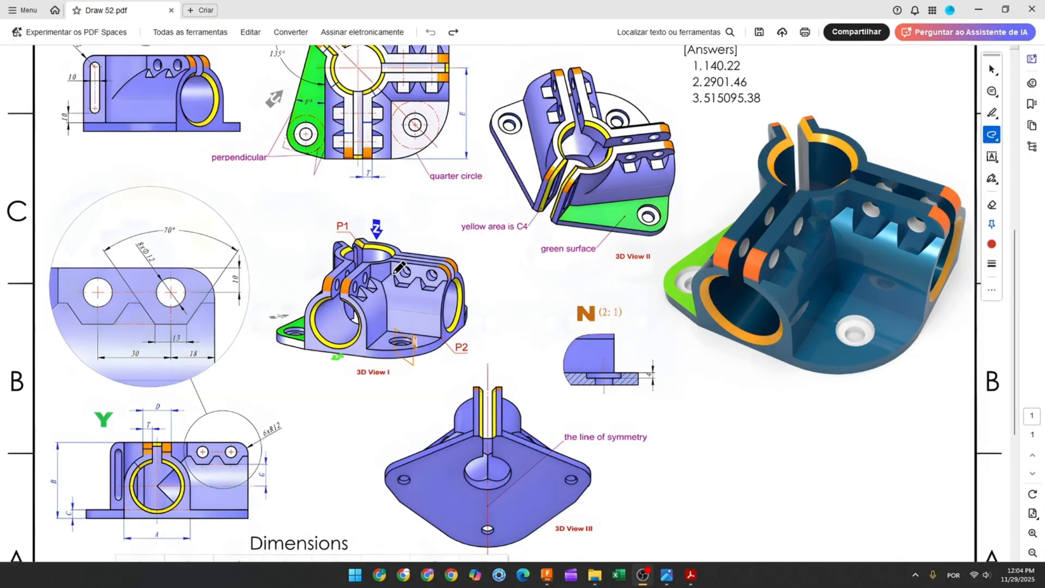
Step: Trace the zigzag rib outline around the clamp wall's holes in 3D View I of the Draw 52.pdf drawing
left_click_drag(394, 272, 398, 289)
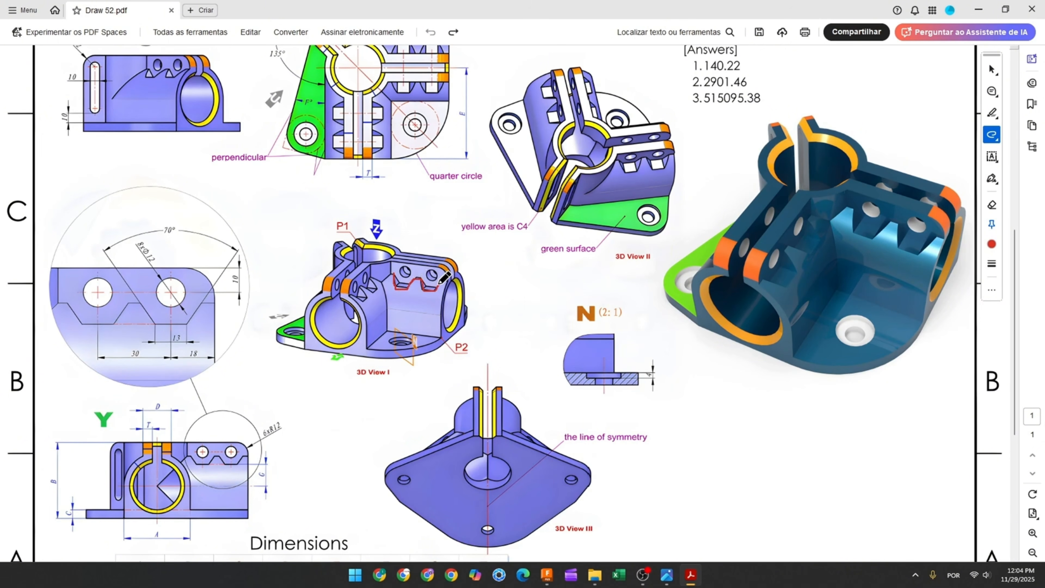
Step: Finish tracing the rib outline in 3D View I and mark the enlarged hole detail with an arrow in the Draw 52.pdf drawing
left_click_drag(395, 261, 390, 275)
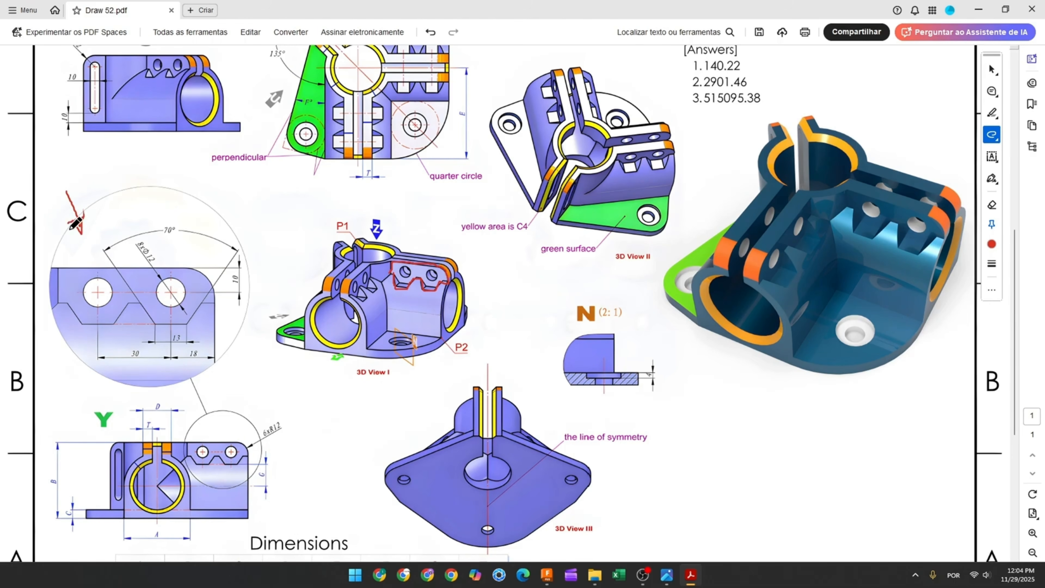
Step: Switch to Fusion and start a sketch on the flat side face of the clamp wall with the rounded corner
left_click(546, 575)
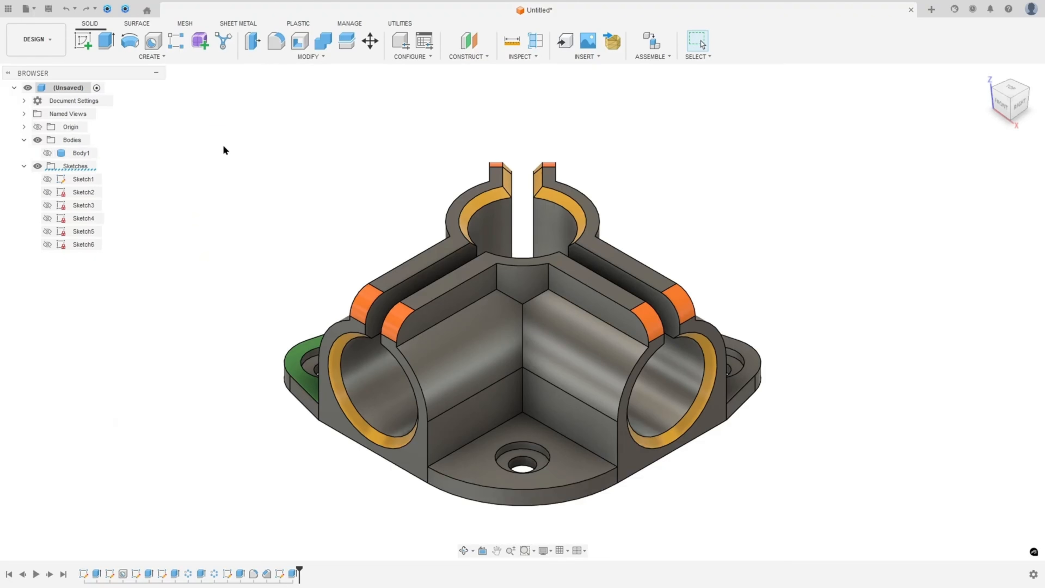
left_click(85, 41)
middle_click_drag(334, 241, 564, 320, "shift")
left_click(565, 320)
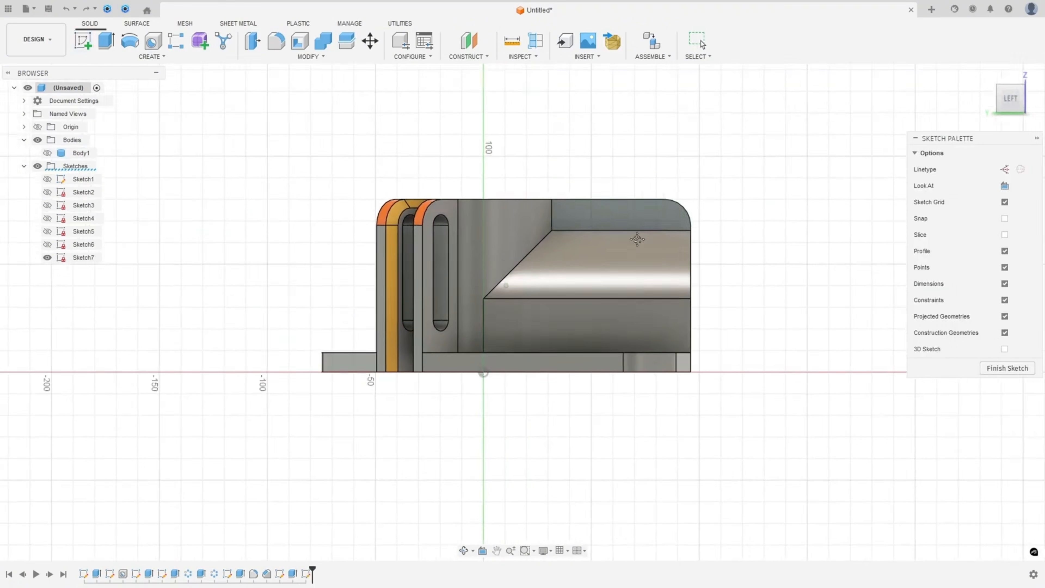
scroll(395, 260, "up", 4)
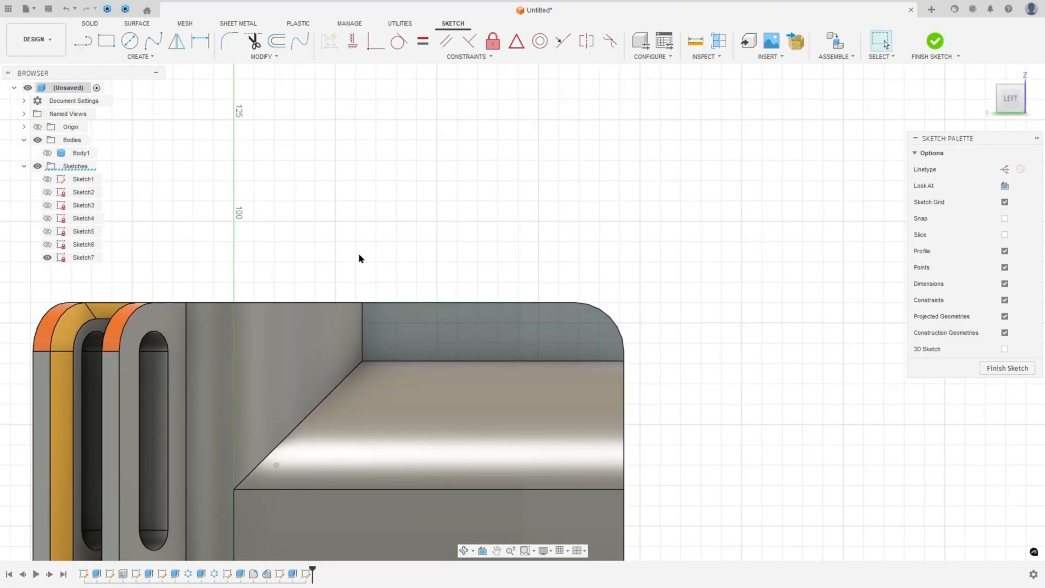
Step: Project the clamp wall face's upper edge, inner vertical edge, rounded corner and short outer vertical edge into the sketch
left_click(140, 57)
mouse_move(134, 221)
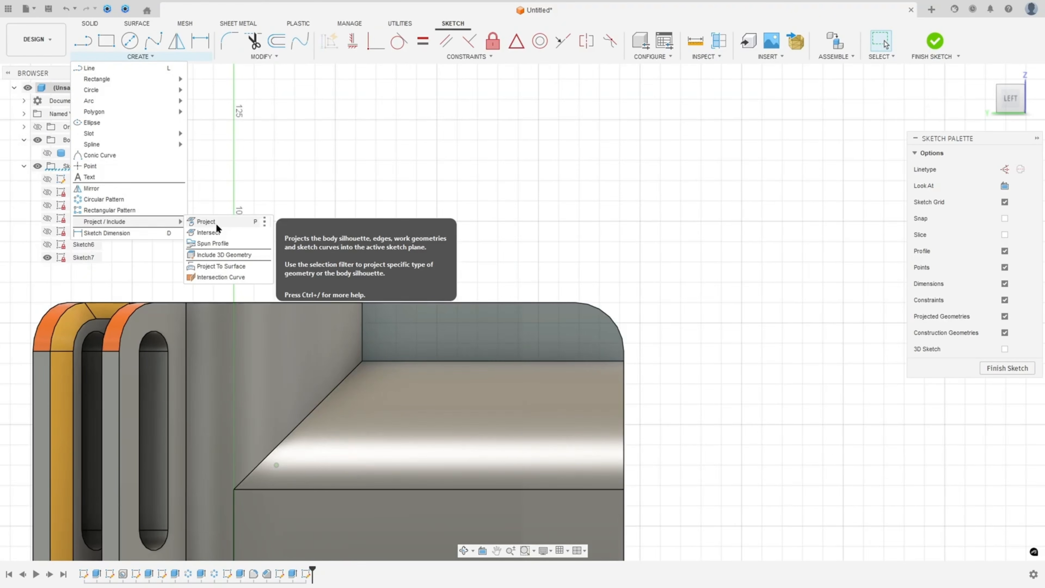
left_click(215, 224)
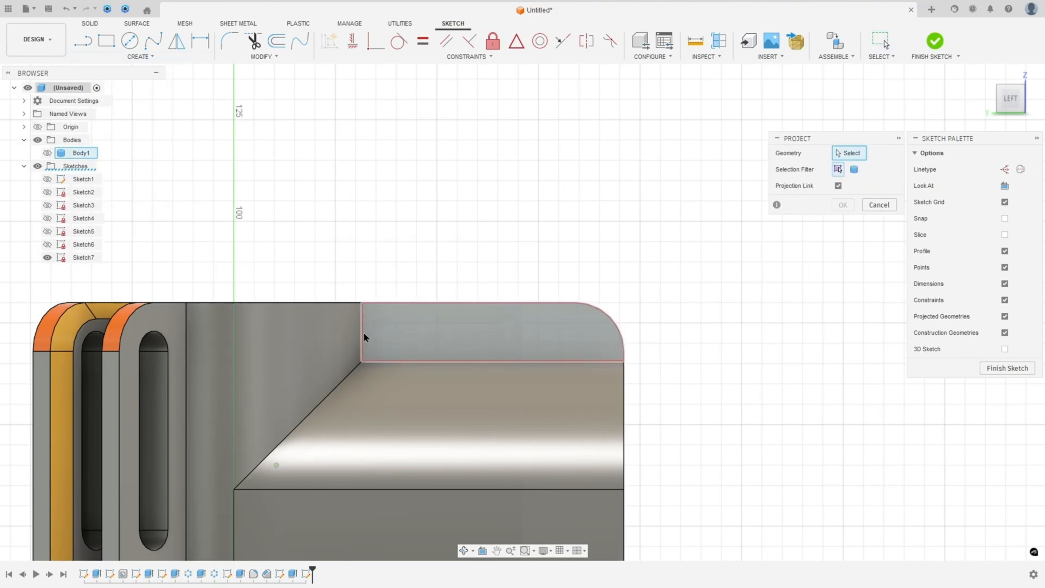
scroll(363, 332, "up", 5)
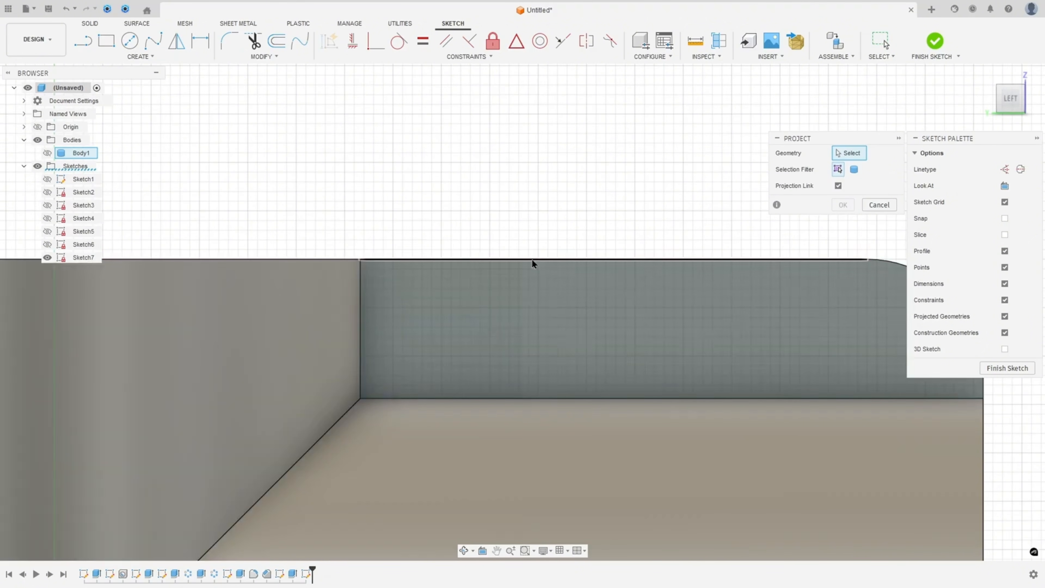
left_click(460, 260)
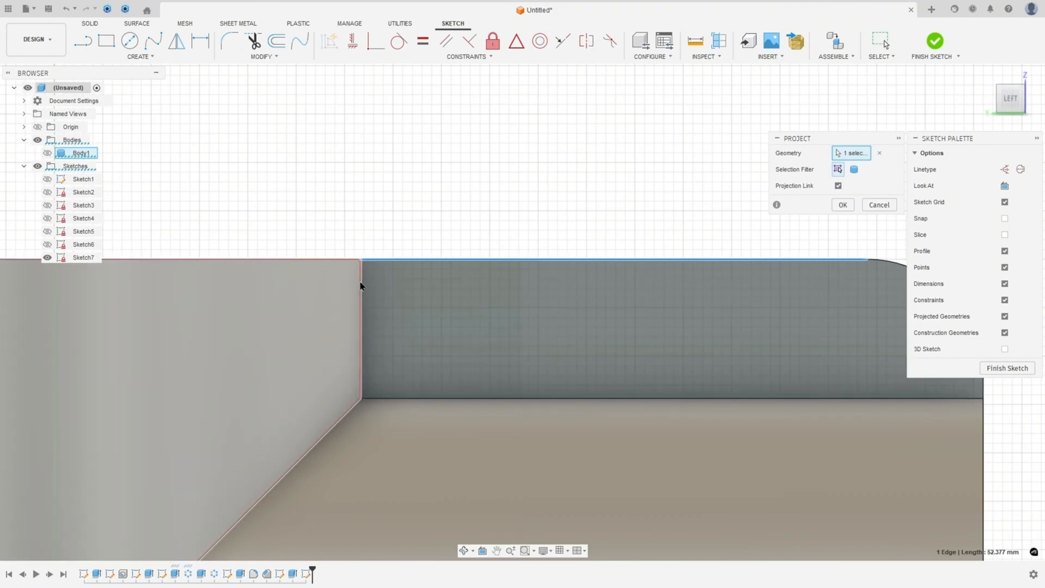
left_click(361, 284)
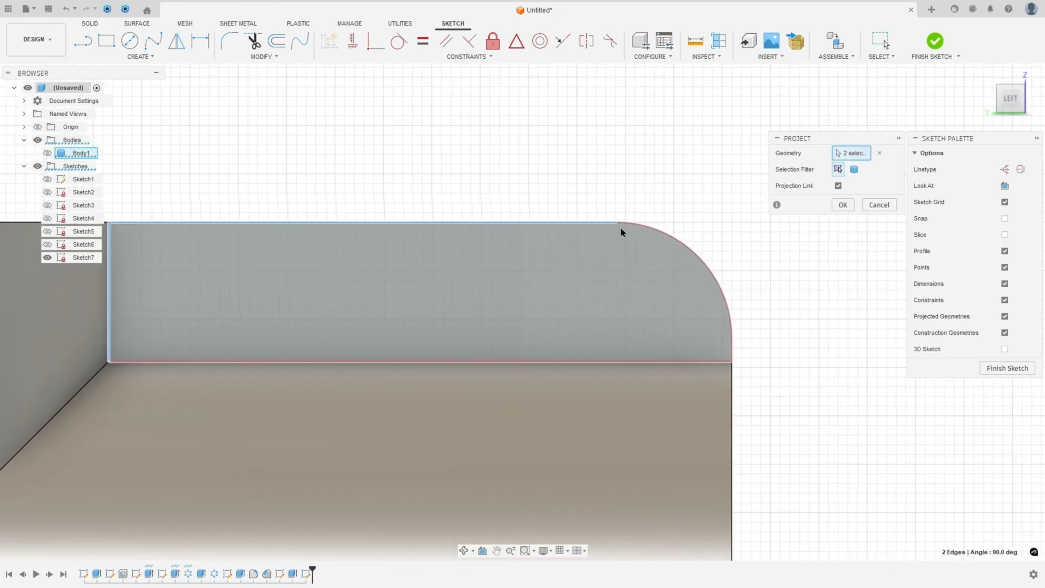
left_click(660, 242)
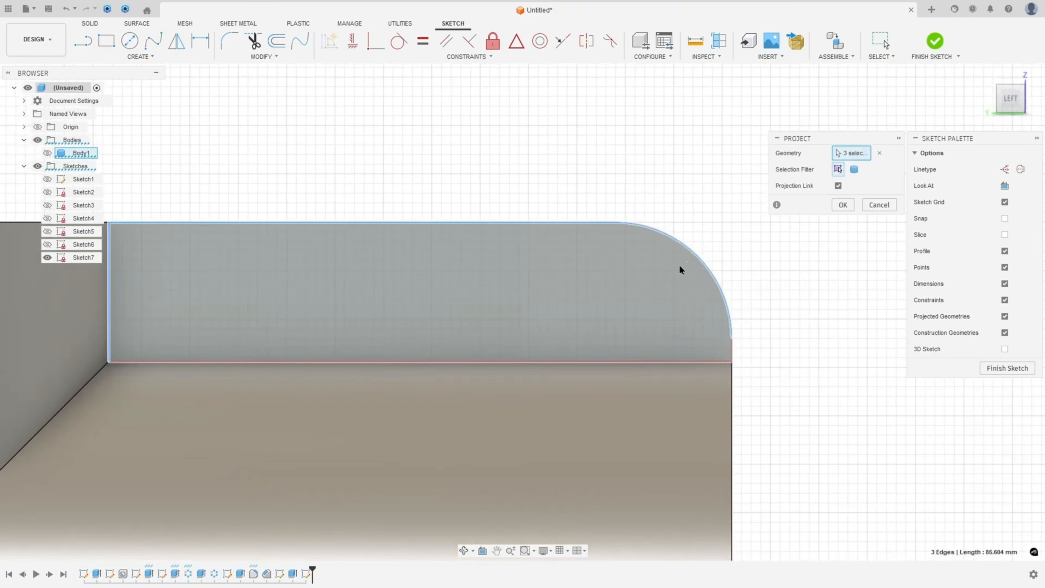
scroll(740, 354, "up", 3)
left_click(738, 355)
scroll(517, 380, "down", 3)
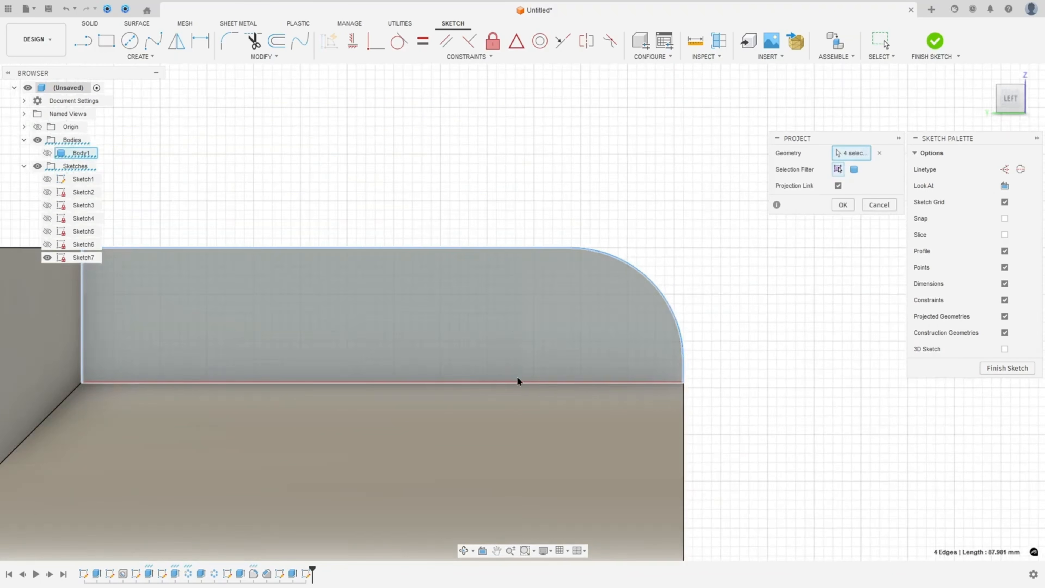
left_click(841, 206)
scroll(460, 312, "down", 2)
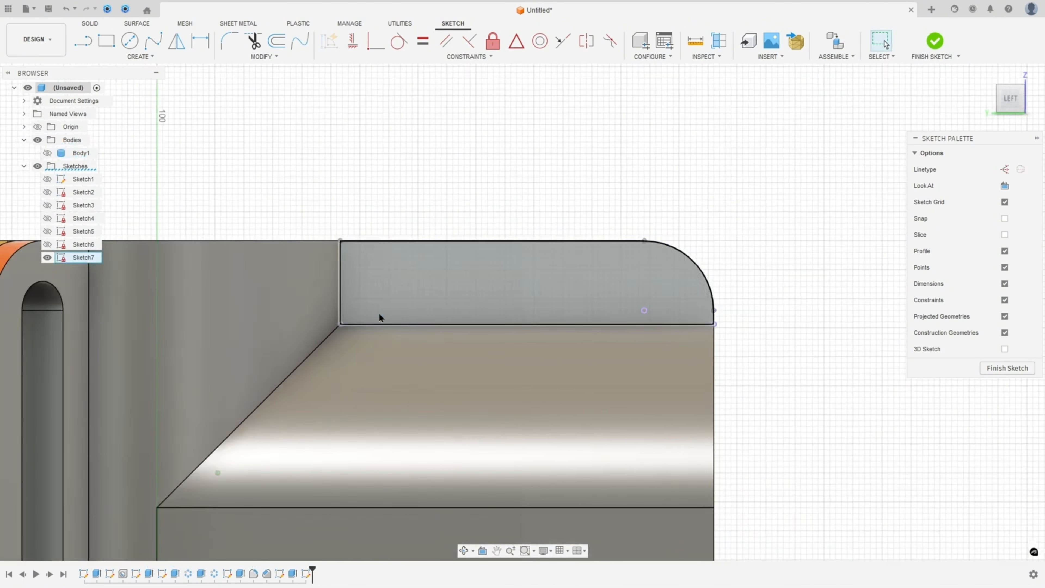
Step: Hide Body1 so that only the projected outline remains on the sketch plane
left_click(48, 153)
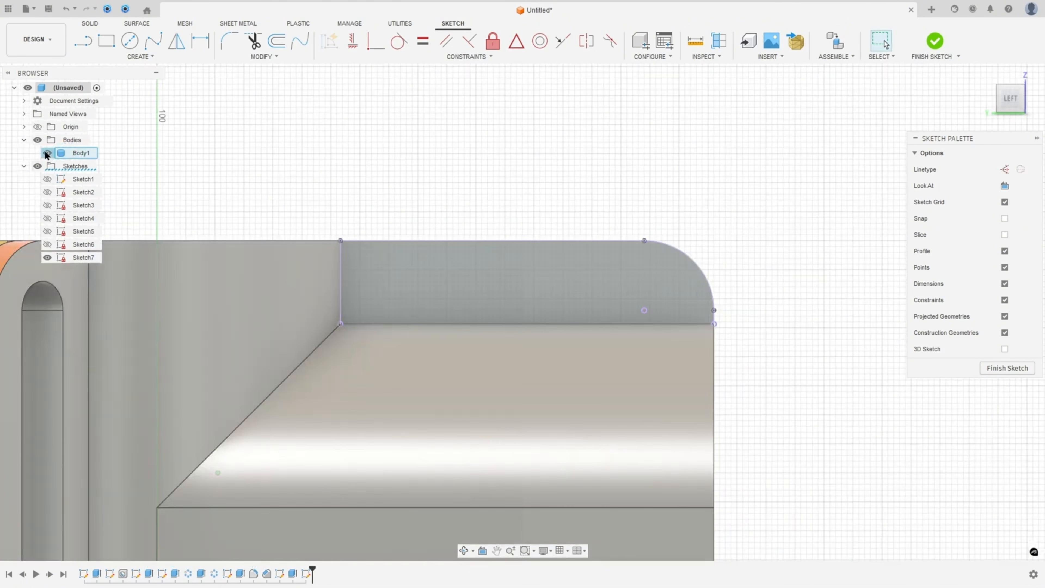
scroll(345, 221, "down", 1)
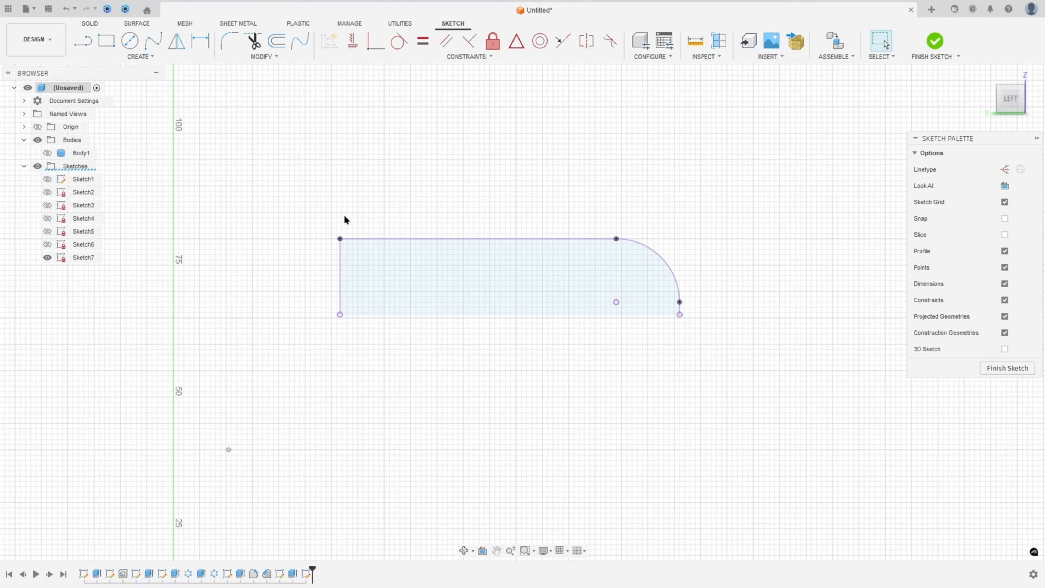
middle_click_drag(345, 222, 404, 227)
Step: Switch to the Draw 52.pdf drawing and mark the outer hole's centre and its 12, 10 and 18 dimensions in the enlarged detail
key("alt+Tab")
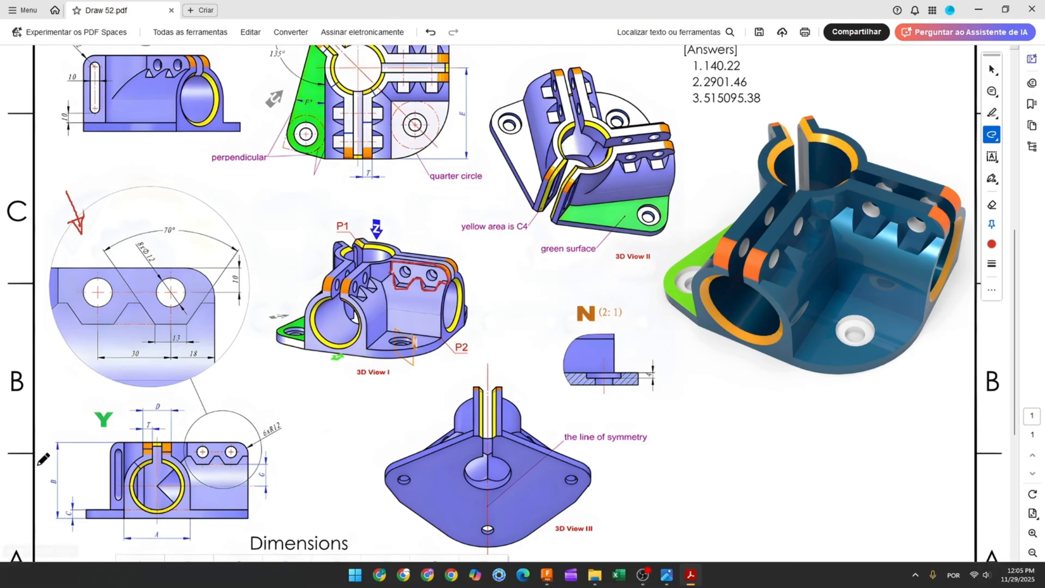
scroll(111, 295, "up", 2, "ctrl")
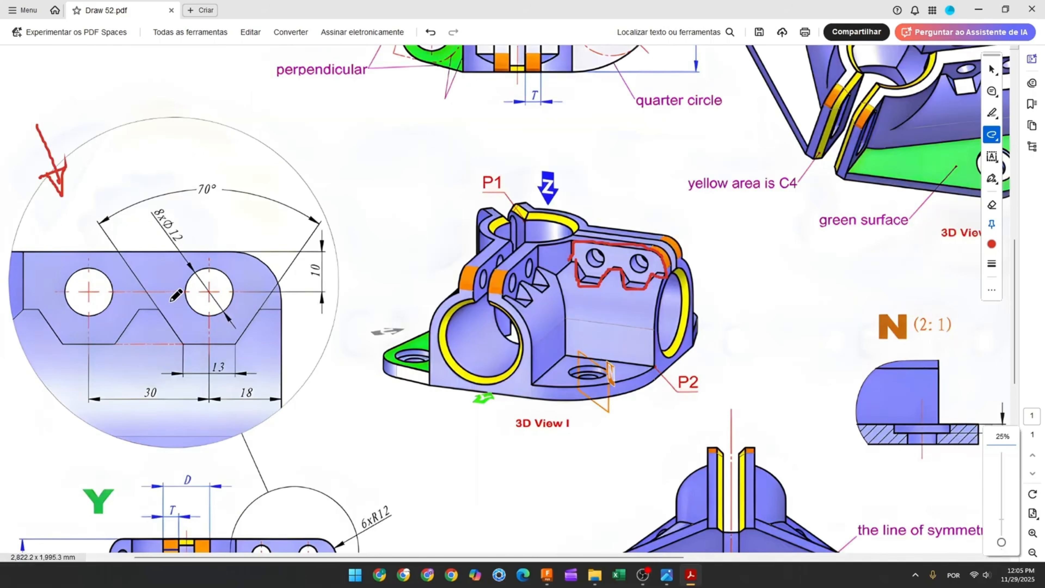
left_click_drag(210, 293, 208, 293)
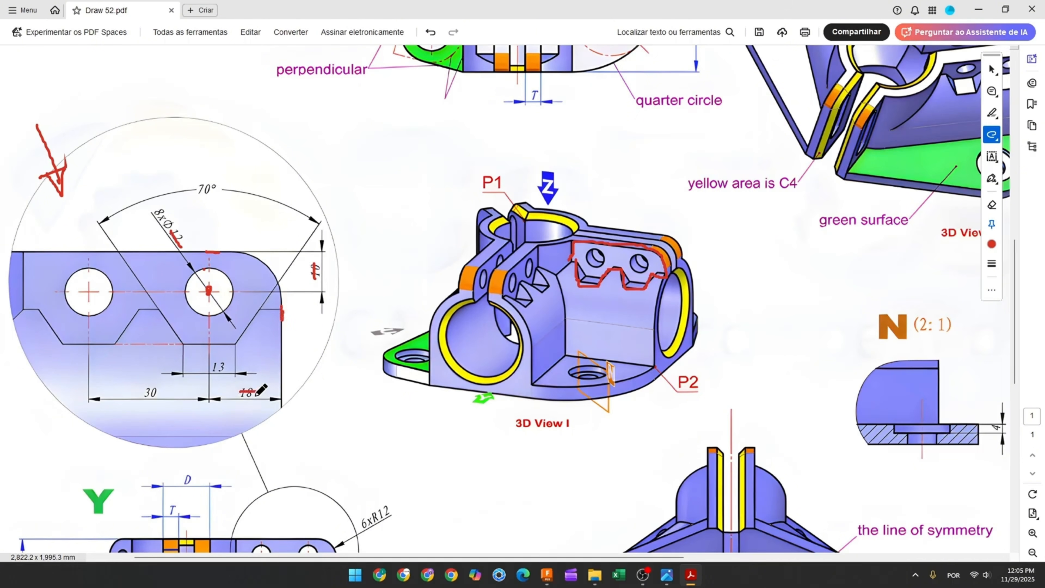
Step: Switch to Fusion, sketch a 12 mm diameter circle inside the projected outline near the rounded corner, and move its dimension clear of the circle
mouse_move(548, 576)
left_click(533, 534)
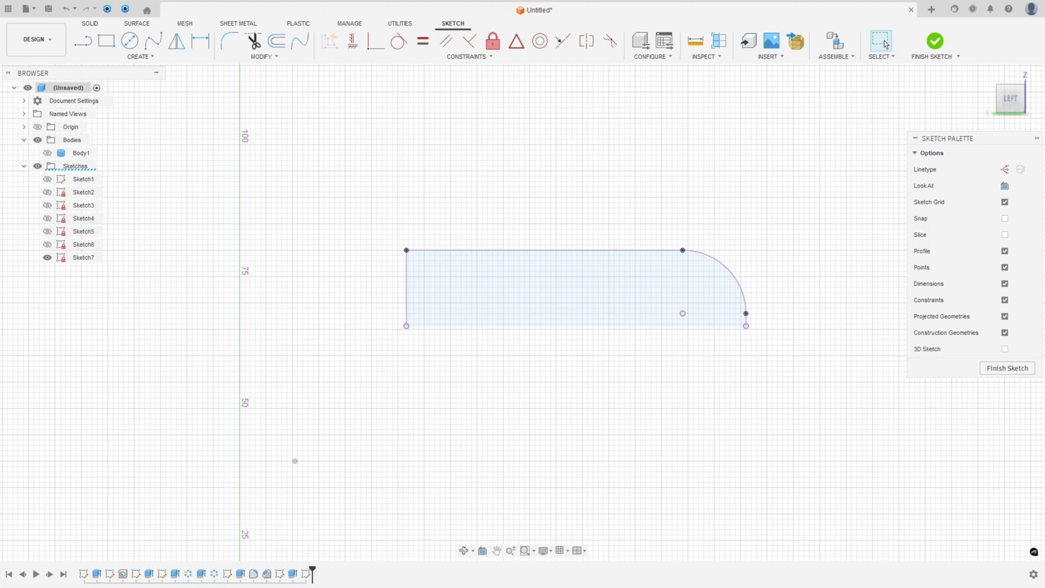
left_click(129, 40)
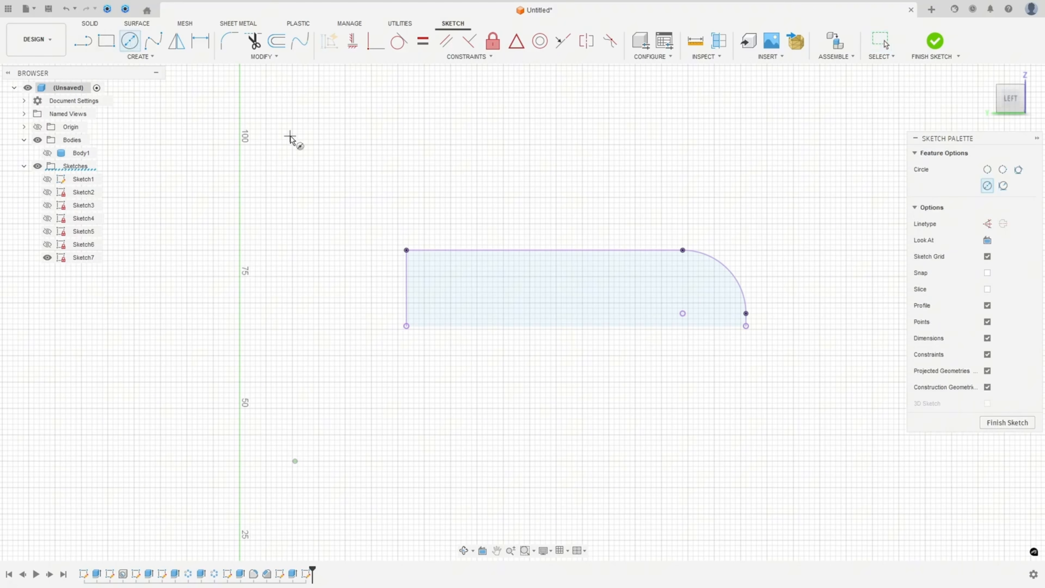
left_click(638, 299)
type("12")
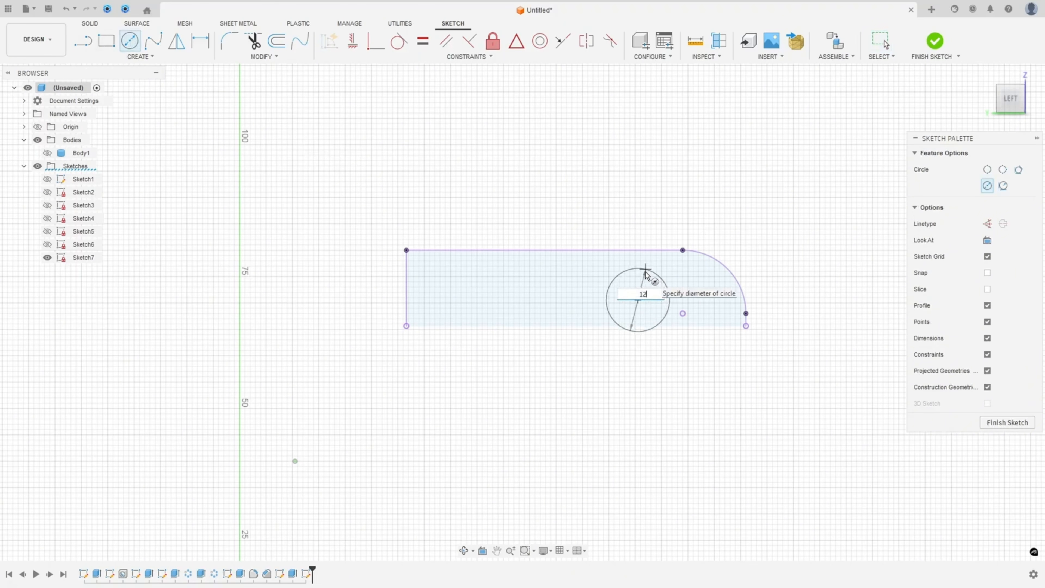
key("Return")
key("Escape")
left_click_drag(641, 289, 580, 270)
Step: Dimension the circle's centre 10 mm below the projected upper edge
left_click(200, 41)
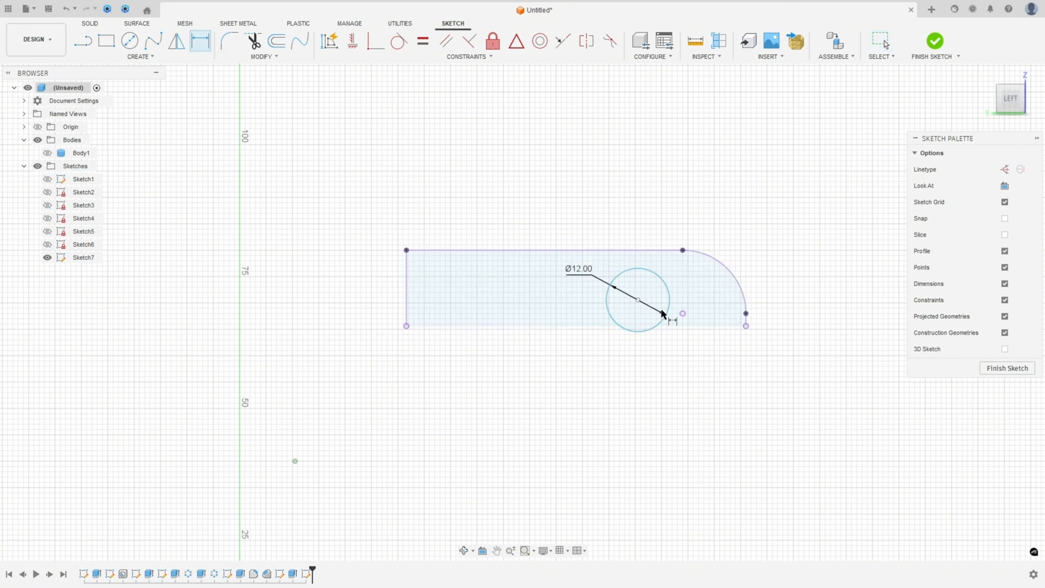
left_click(644, 250)
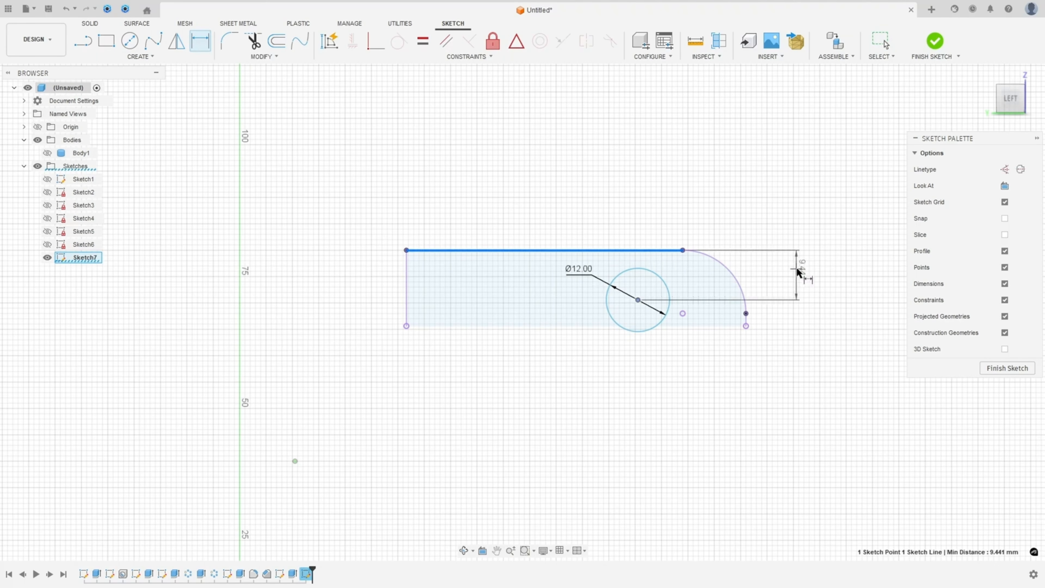
left_click(796, 270)
type("10")
key("Return")
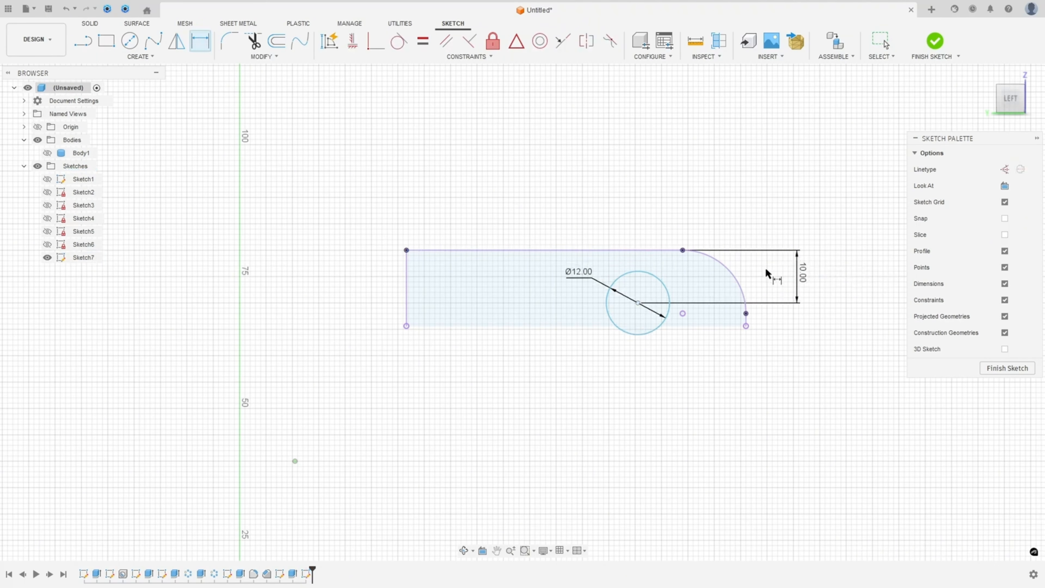
Step: Dimension the circle's centre 18 mm horizontally from the lower endpoint of the projected outer edge
left_click(746, 325)
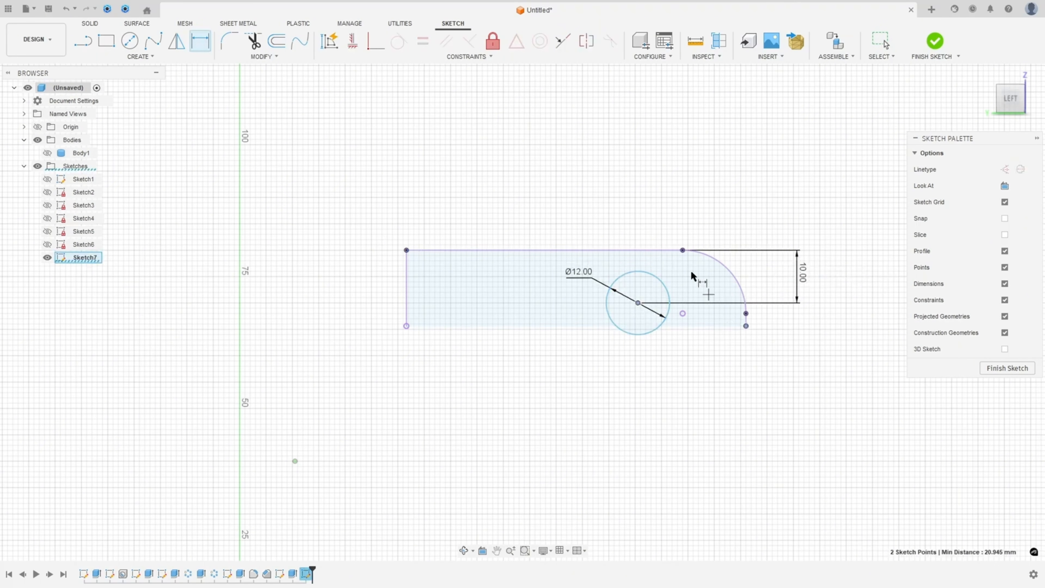
left_click(696, 204)
type("1")
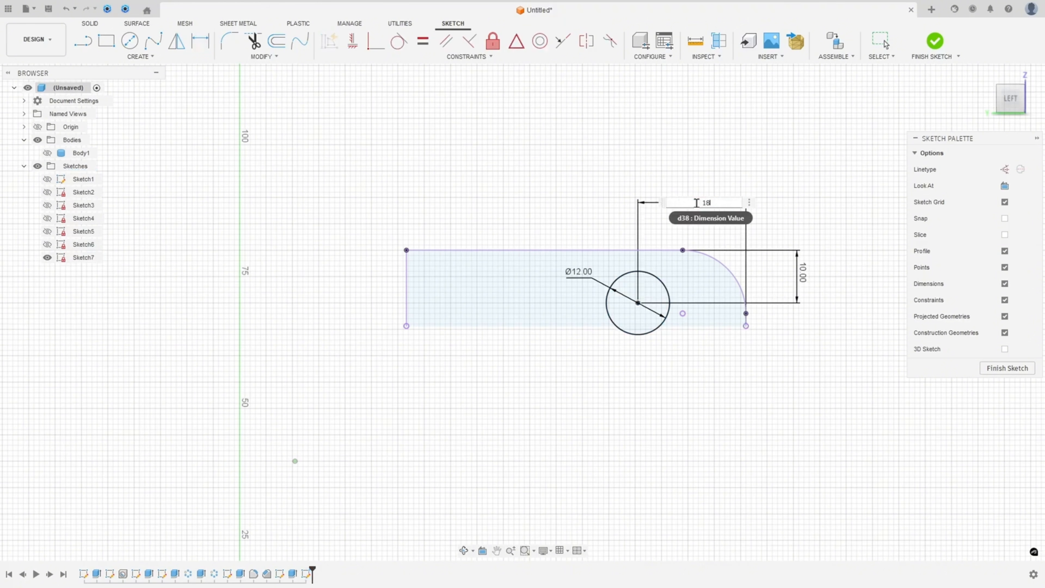
type("8")
key("Return")
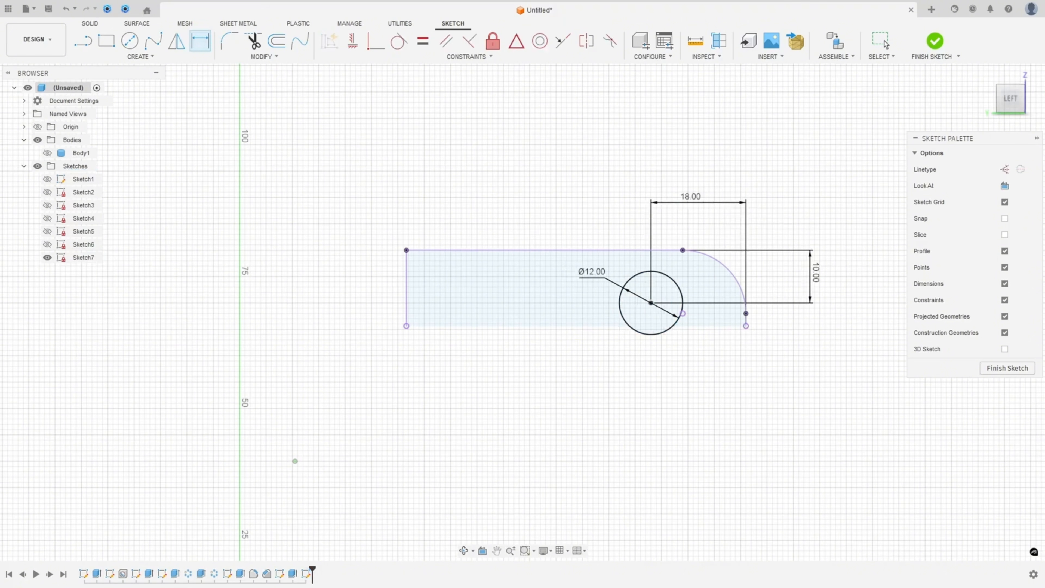
Step: Switch to the Draw 52.pdf drawing and mark the inner hole and the 30 centre spacing in the enlarged detail
key("alt+Tab")
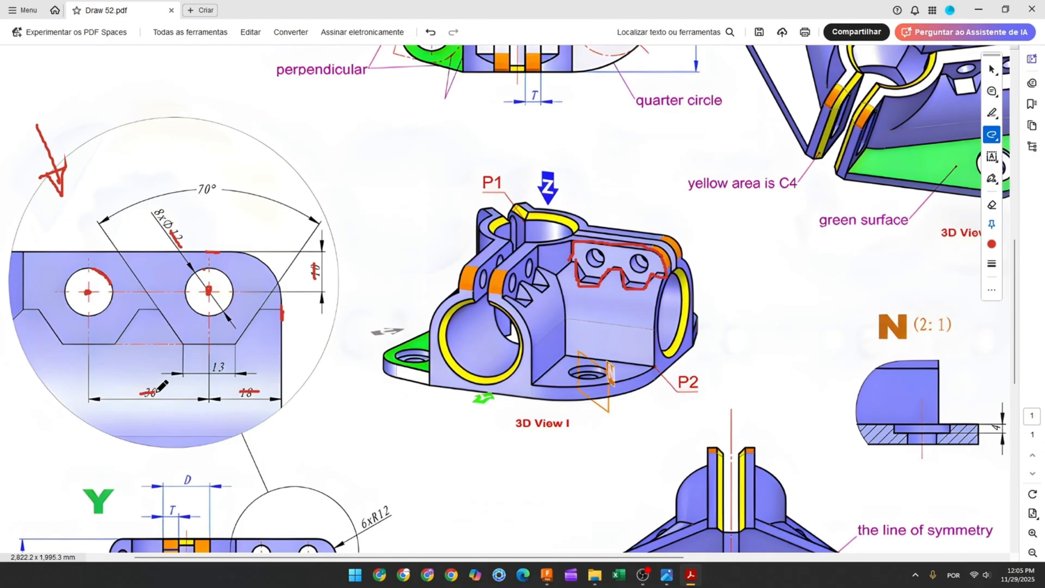
Step: Switch to Fusion, sketch a second circle on the inner side of the first, and constrain it equal to the 12 mm circle
left_click(549, 574)
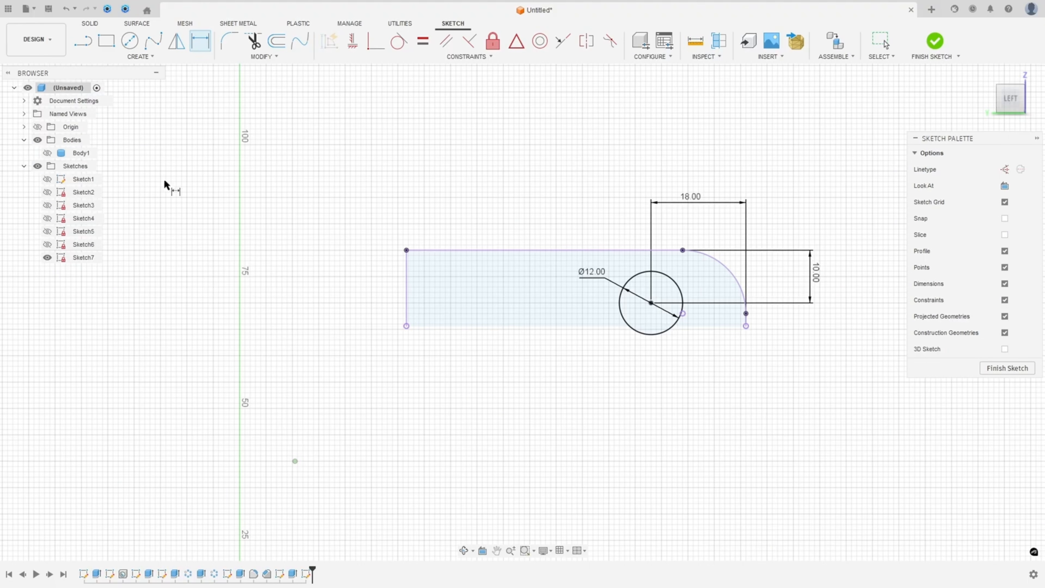
left_click(129, 40)
left_click(518, 307)
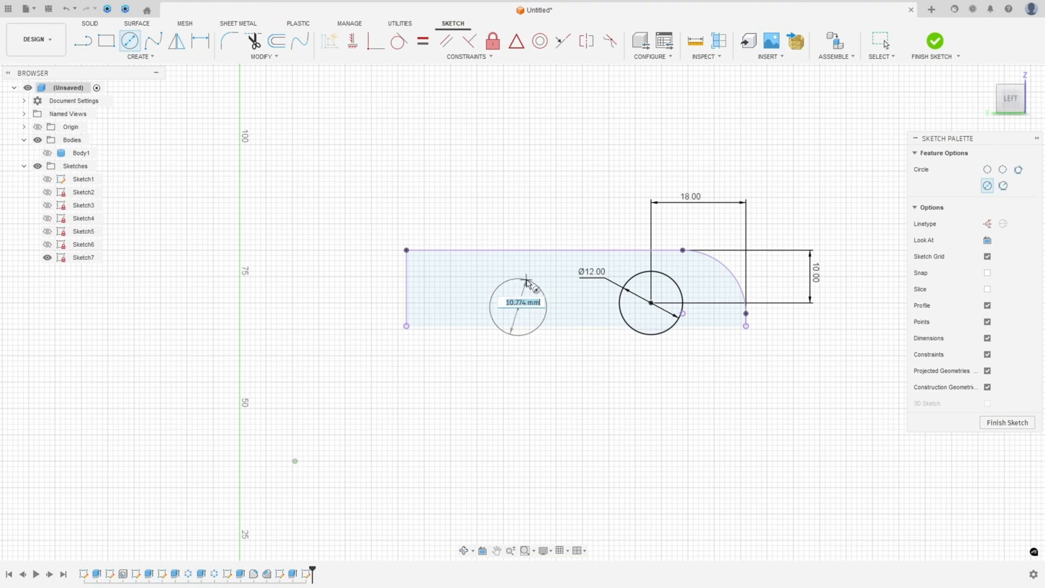
left_click(530, 284)
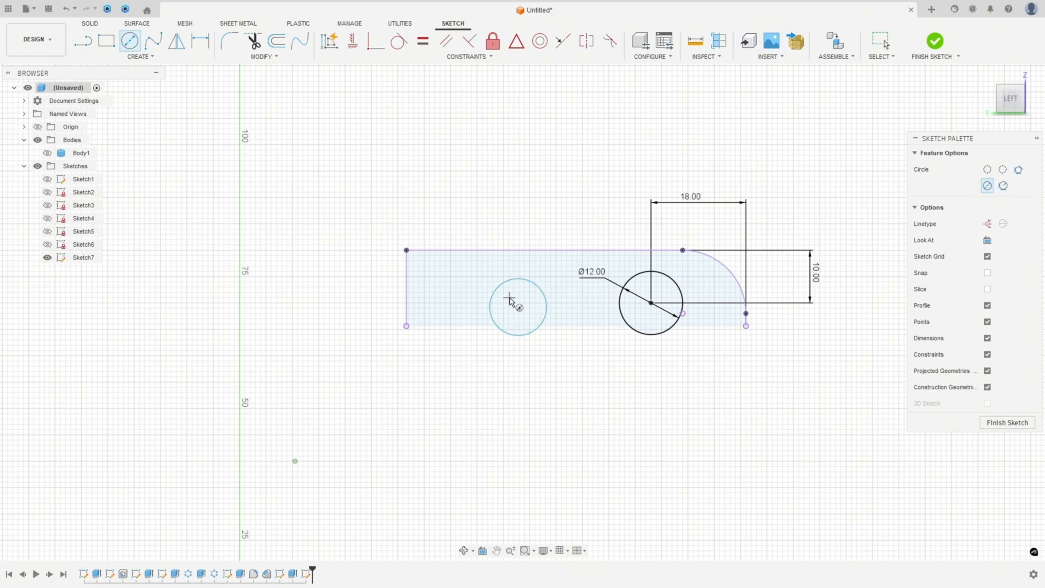
left_click(423, 40)
left_click(545, 289)
left_click(621, 303)
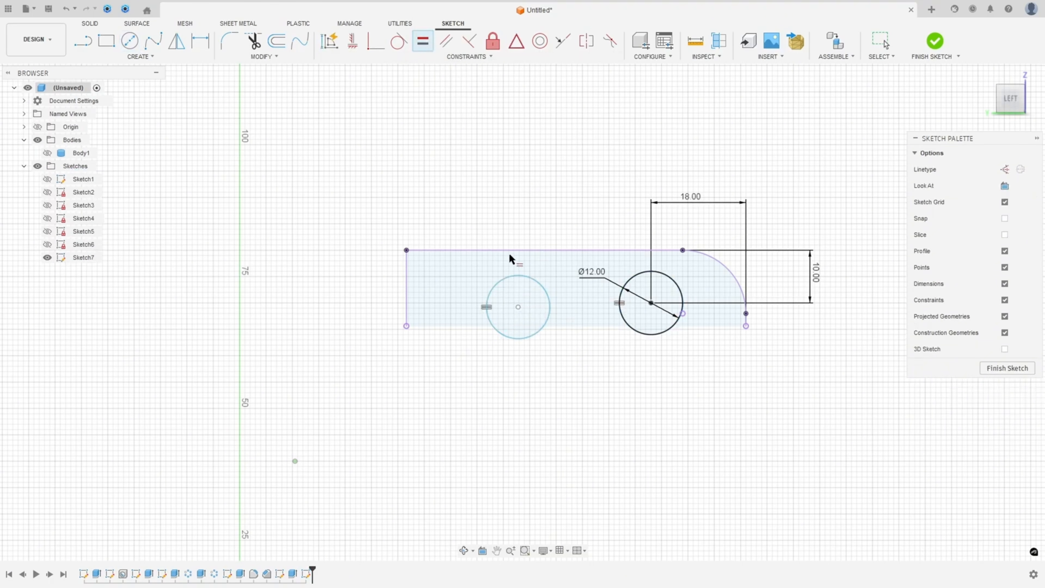
Step: Align the centres of the two circles with a horizontal constraint
left_click(352, 43)
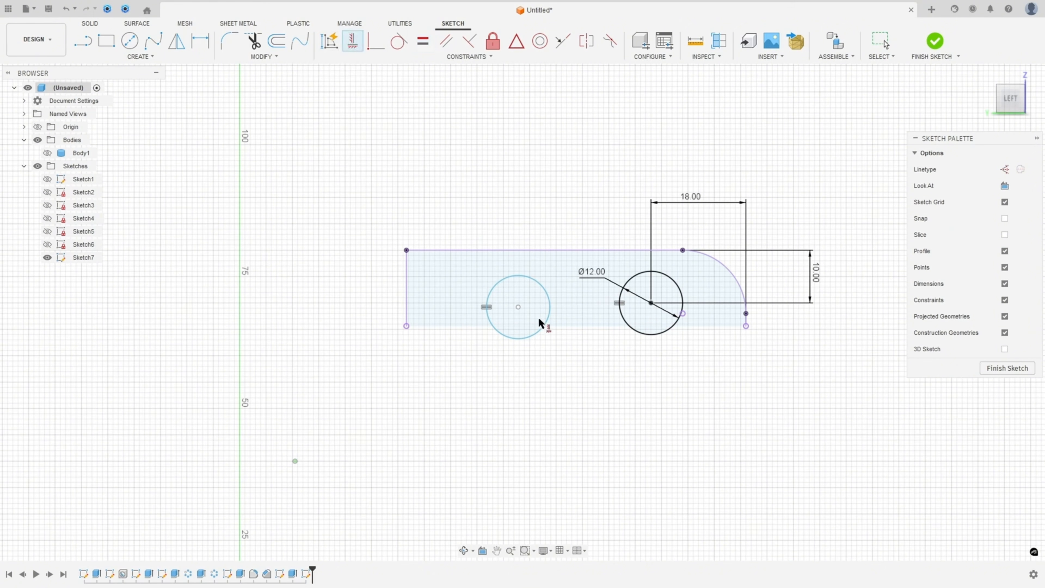
left_click(518, 306)
left_click(651, 304)
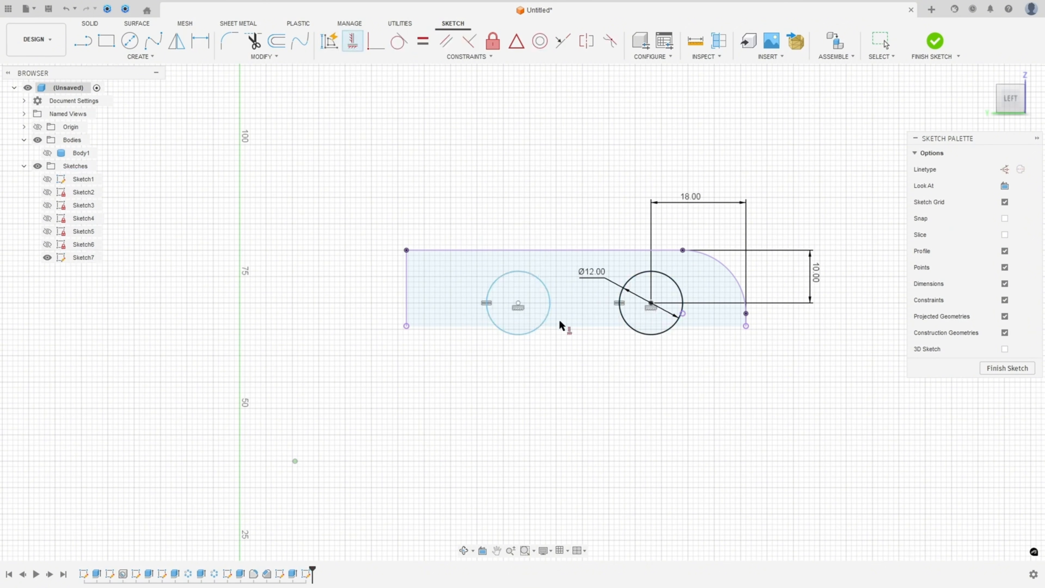
Step: Dimension the horizontal distance between the two circle centres as 30 mm
left_click(199, 44)
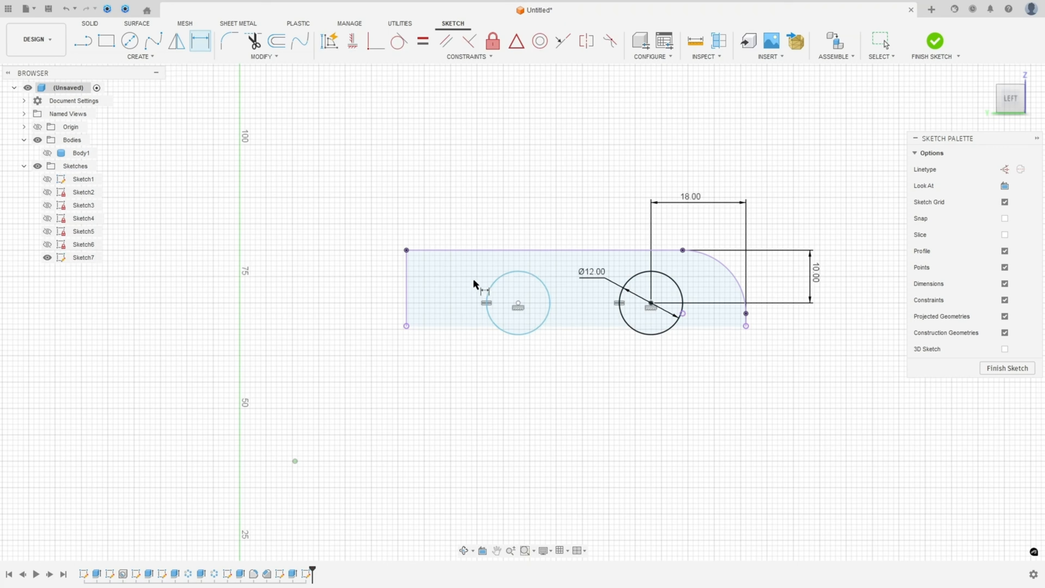
left_click(518, 304)
left_click(650, 305)
left_click(585, 201)
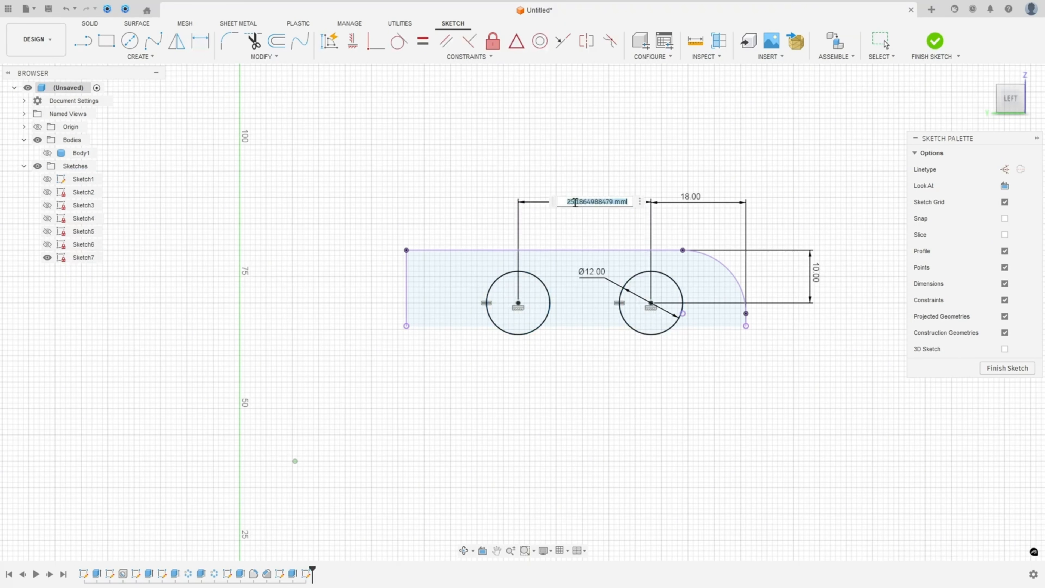
type("30")
key("Return")
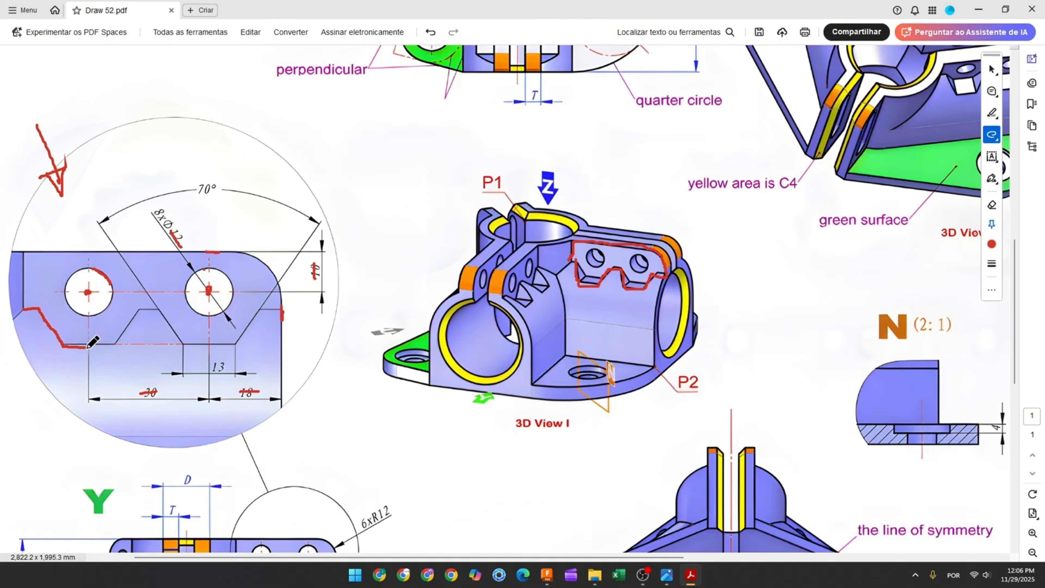
Step: Switch to the Draw 52.pdf drawing and trace the notched lower edge of the rib in the enlarged detail
mouse_move(158, 313)
left_mouse_down()
mouse_move(181, 341)
mouse_move(232, 343)
left_mouse_up()
left_click_drag(282, 312, 282, 305)
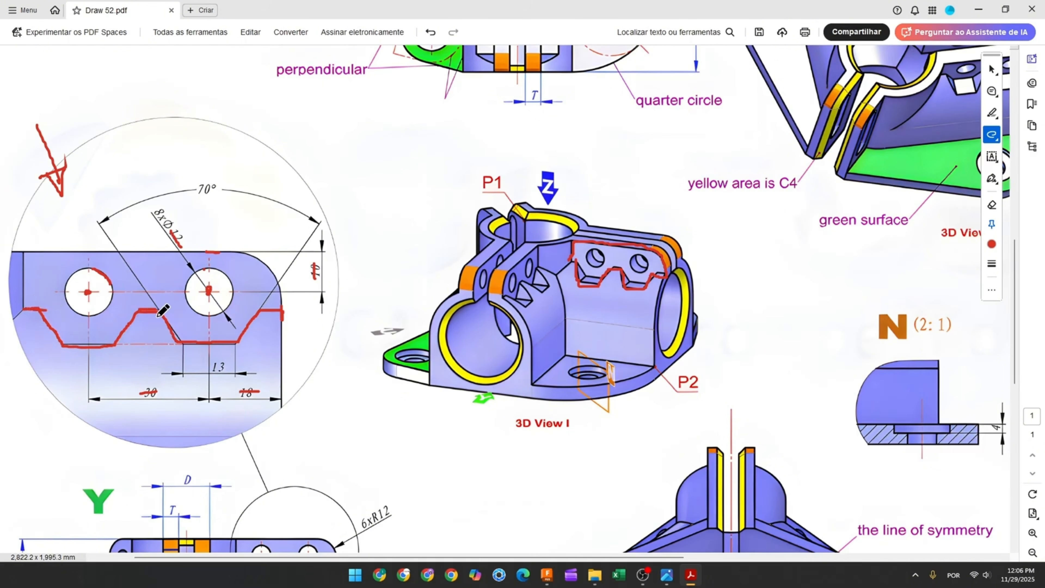
Step: Switch to Fusion and sketch a short line from the lower inner corner and a tapered tooth with a base about 13 mm wide
left_click(547, 574)
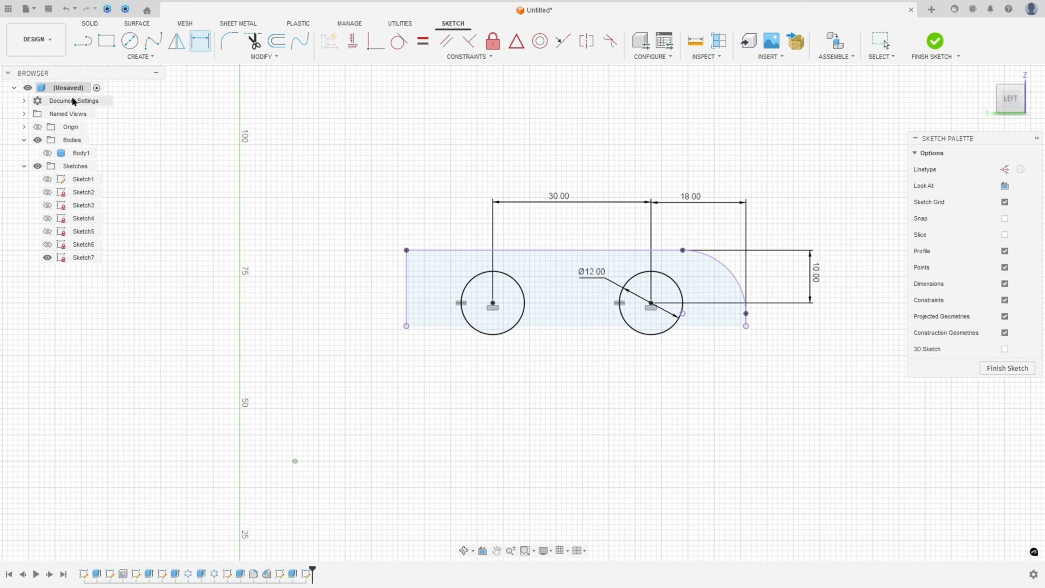
left_click(84, 42)
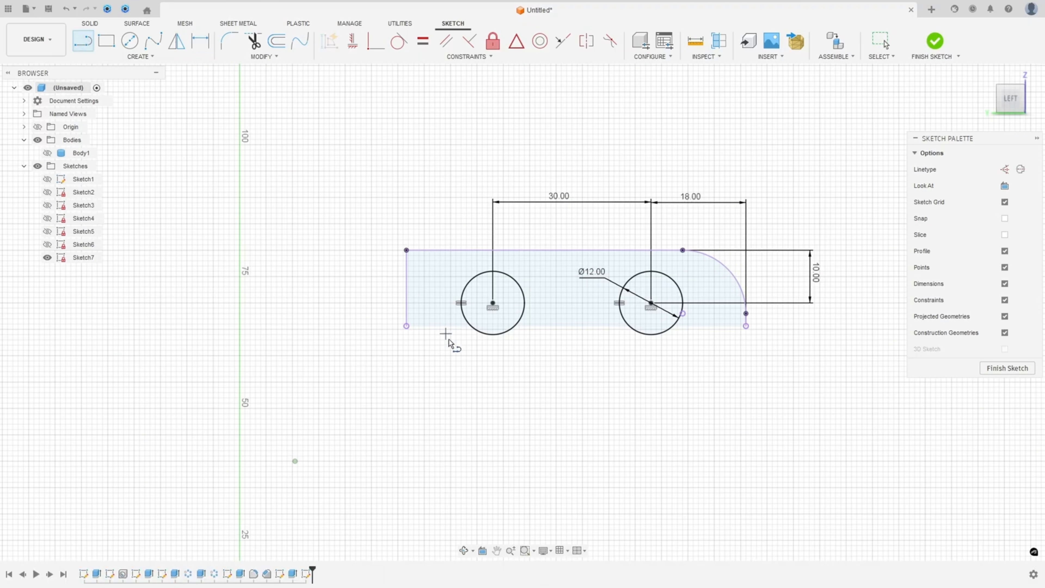
left_click(406, 326)
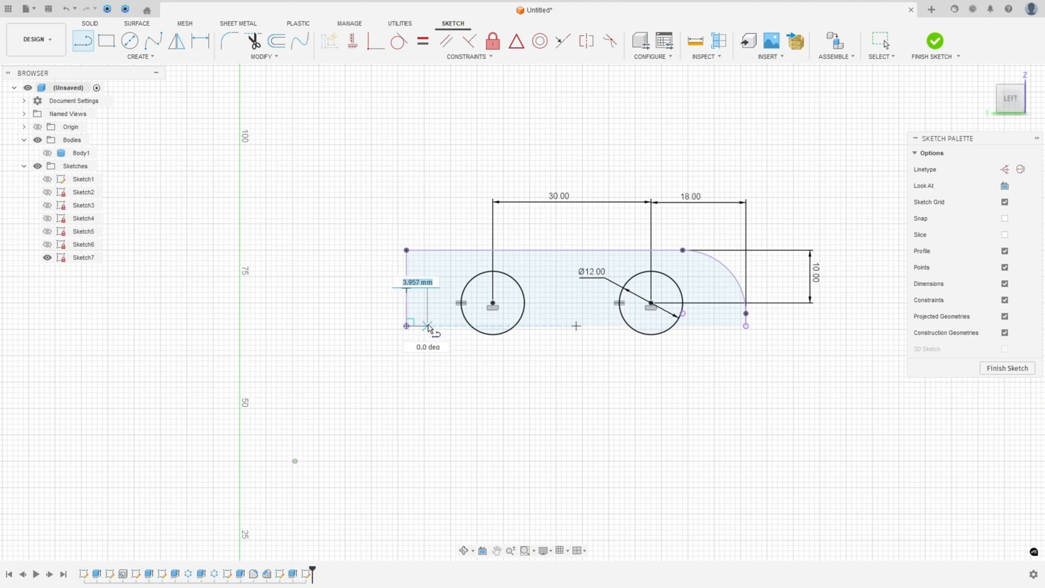
left_click(425, 326)
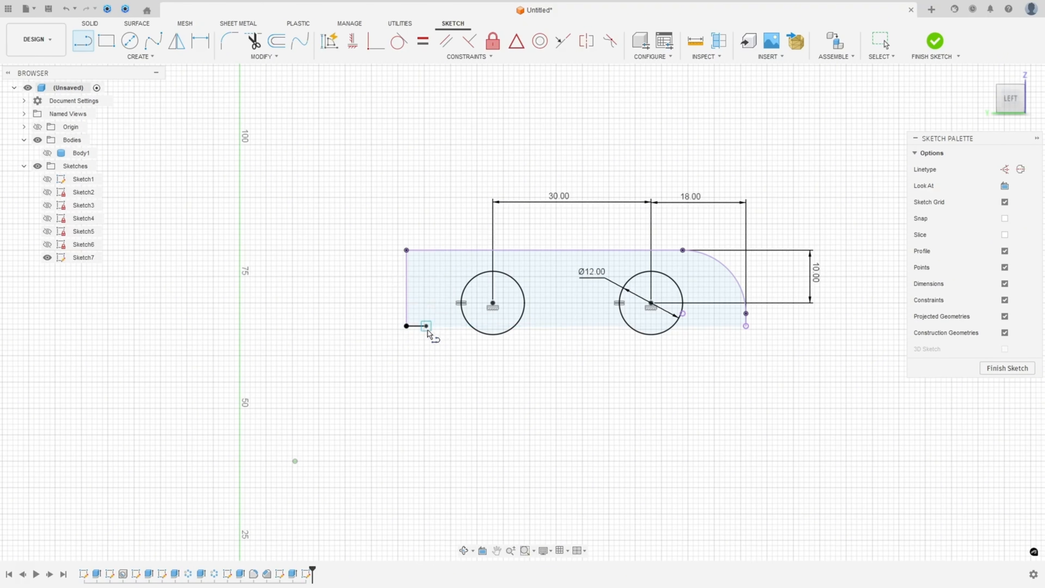
left_click(454, 404)
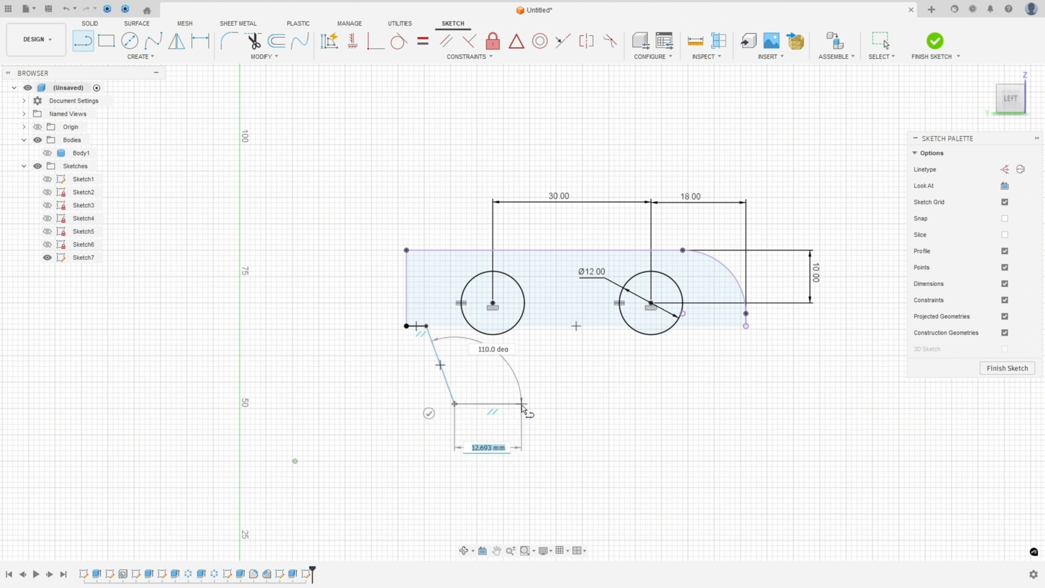
left_click(522, 403)
left_click(550, 326)
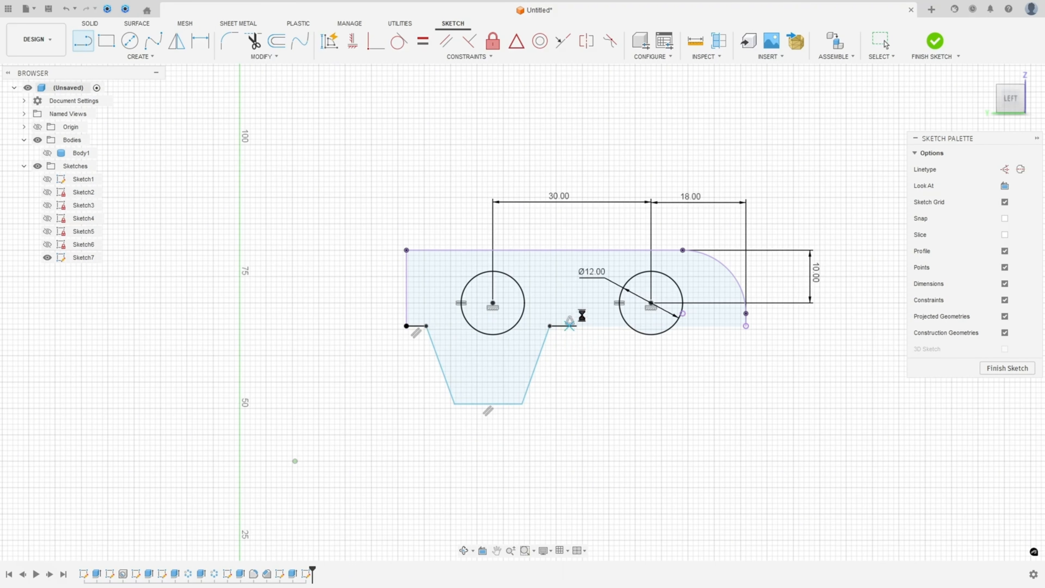
Step: End the short line beyond the first tooth and delete the midpoint constraint at its free end
scroll(582, 316, "up", 2)
key("Escape")
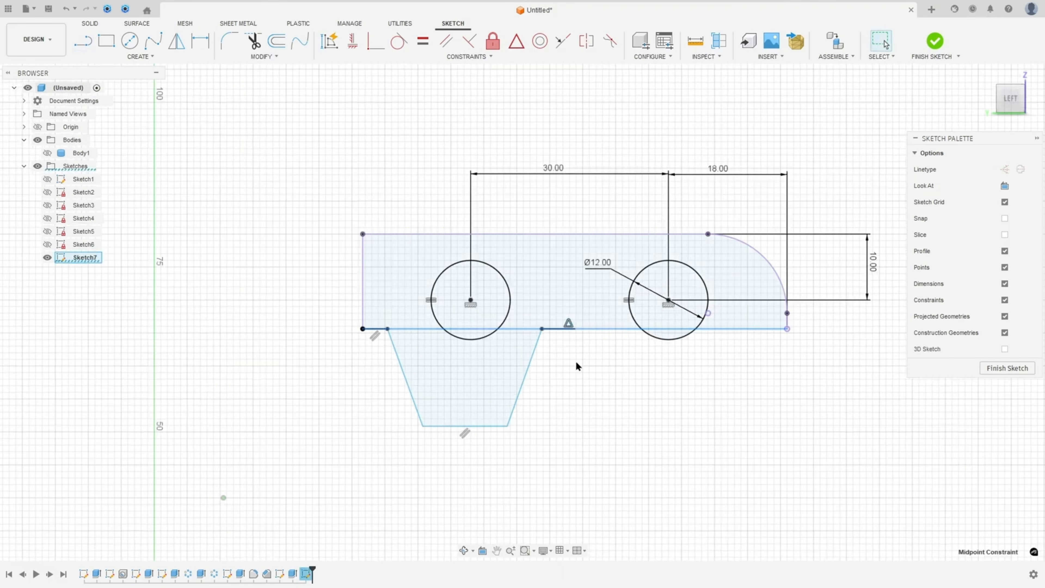
key("Delete")
Step: Sketch a second tapered tooth with a base about 13 mm wide from the line's free end, closing at the lower outer endpoint
left_click(80, 42)
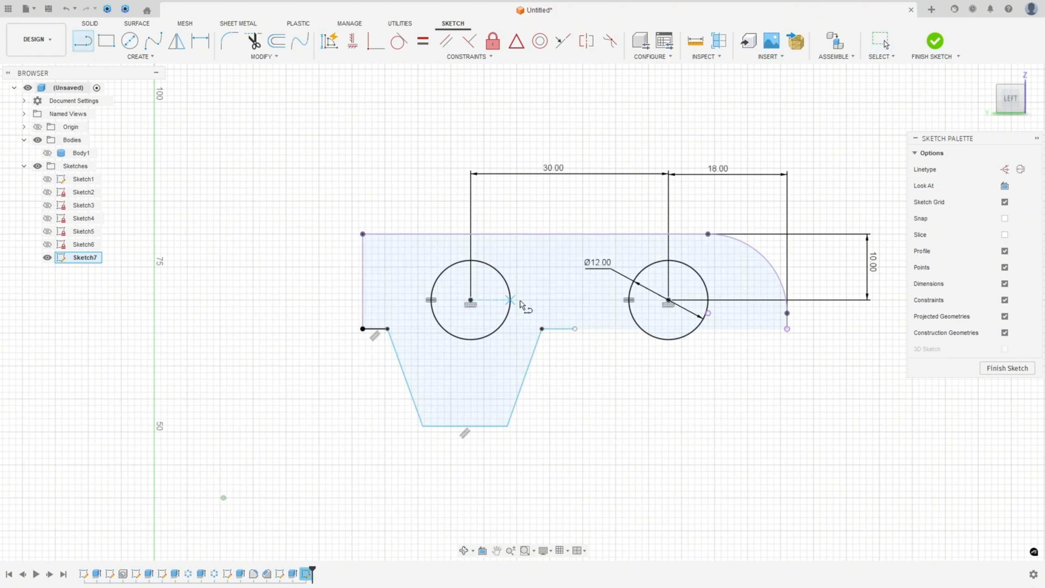
left_click(576, 330)
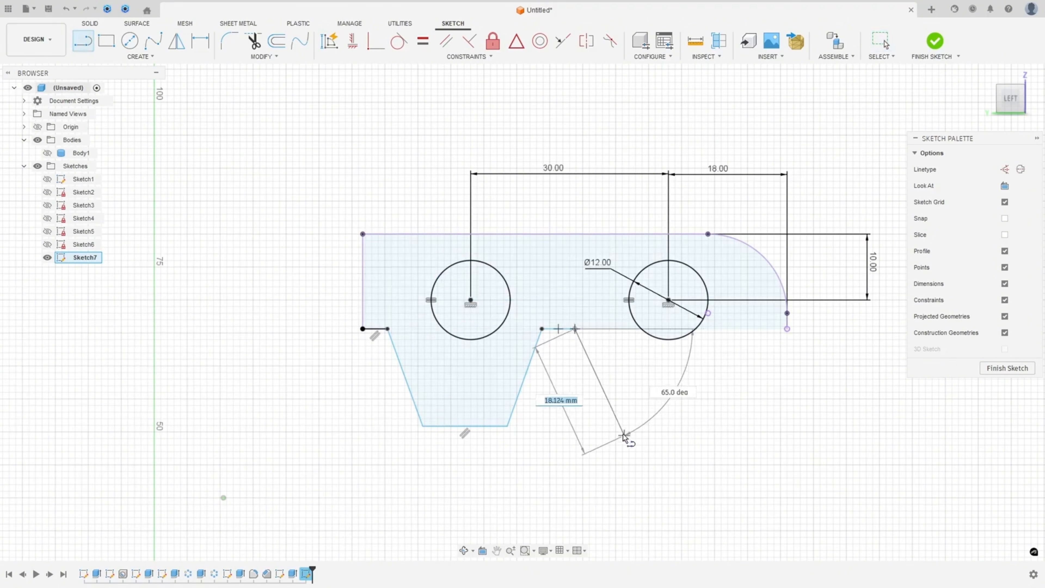
left_click(621, 428)
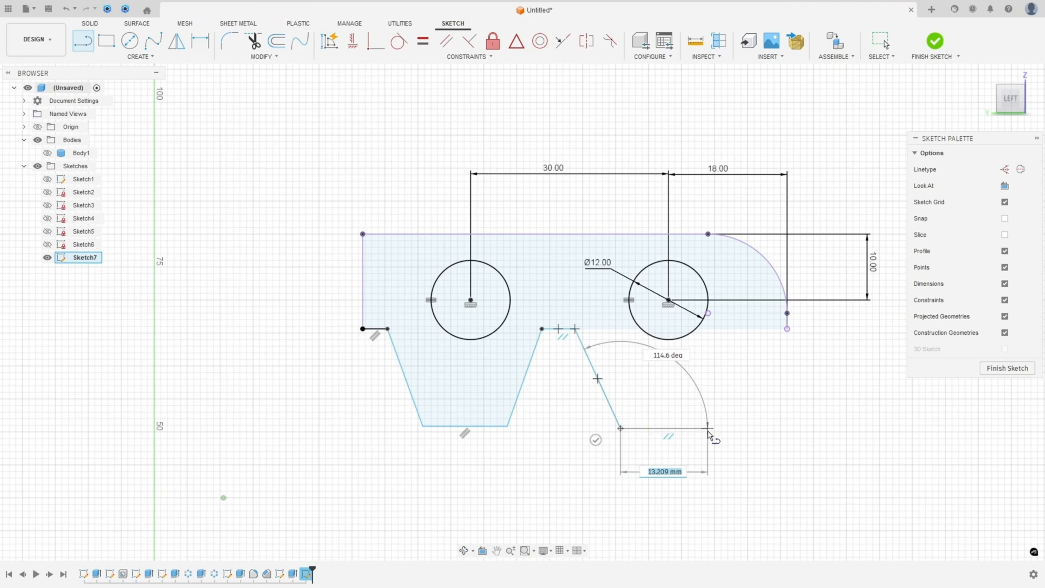
left_click(708, 428)
left_click(752, 328)
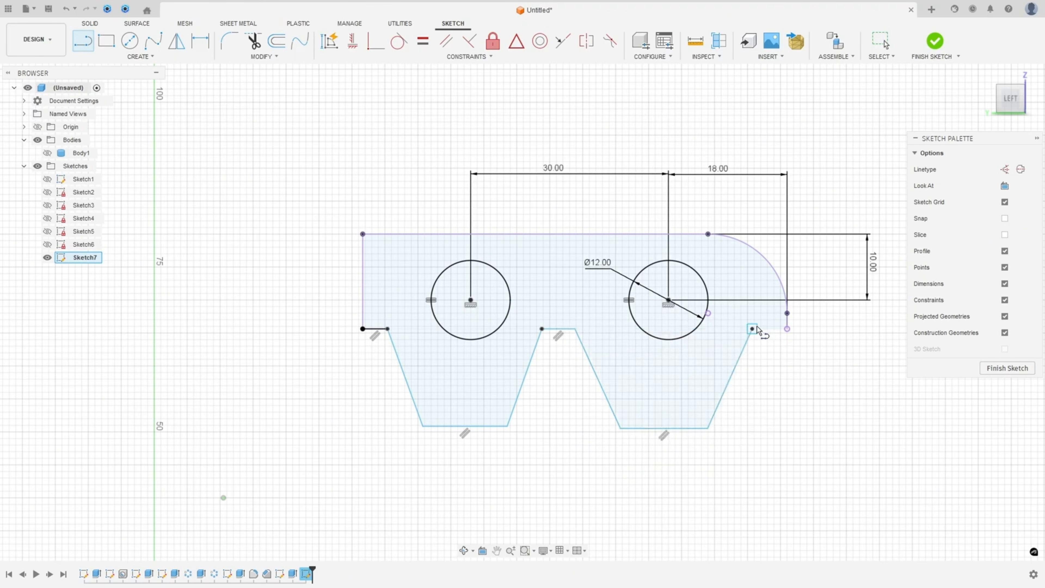
left_click(787, 328)
key("Escape")
Step: Try moving the inner endpoint of the short line between the two teeth, and undo the move
scroll(543, 331, "up", 10)
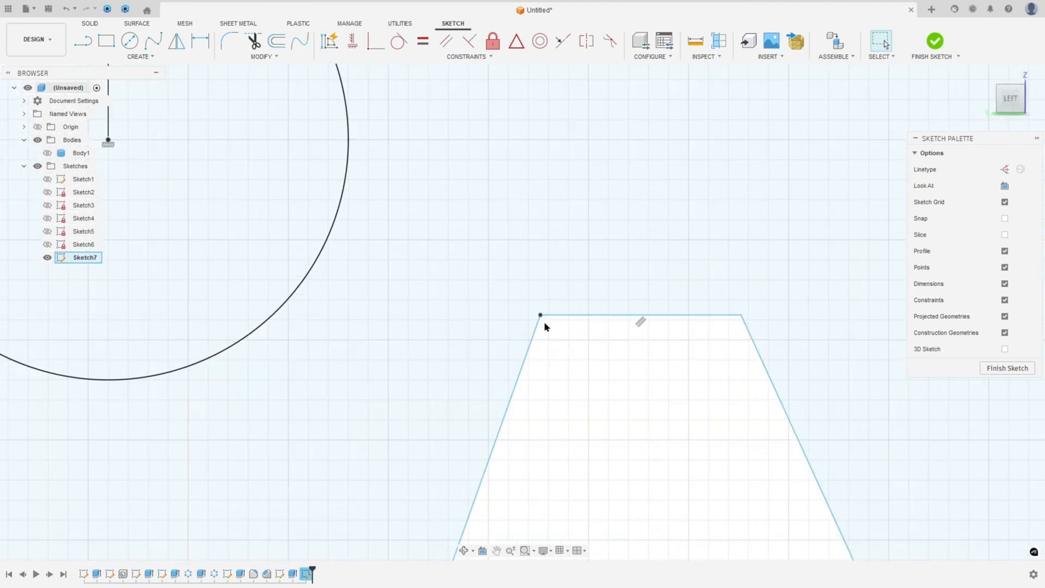
mouse_move(545, 312)
left_mouse_down()
mouse_move(551, 304)
mouse_move(553, 313)
left_mouse_up()
scroll(551, 325, "down", 10)
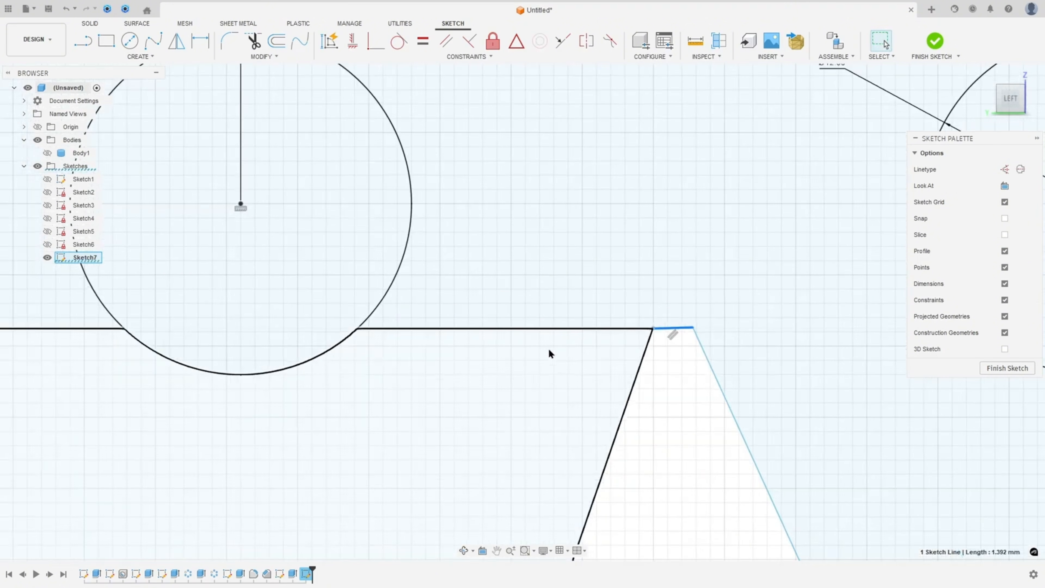
key("ctrl+z")
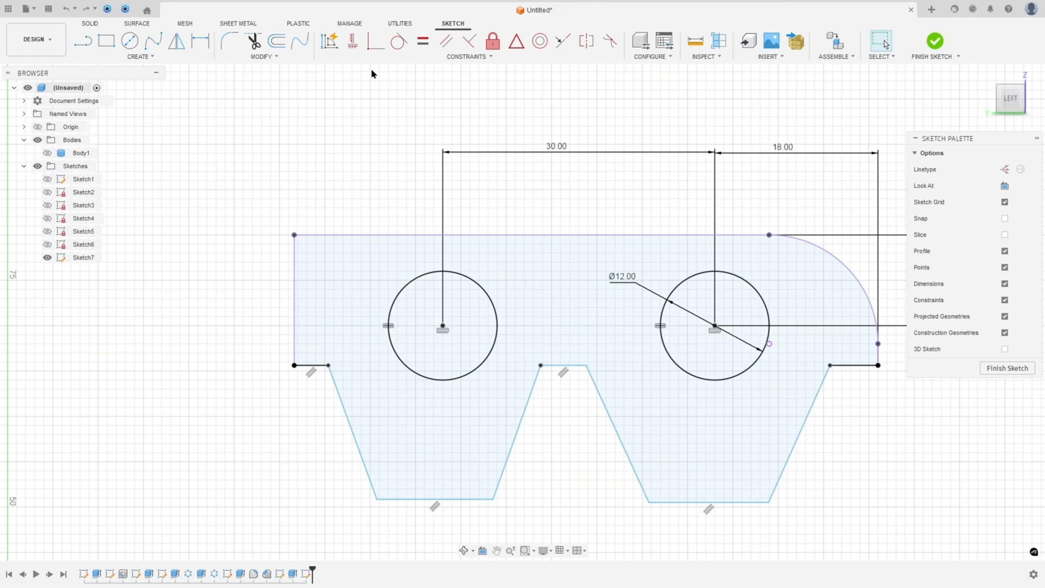
left_click(423, 41)
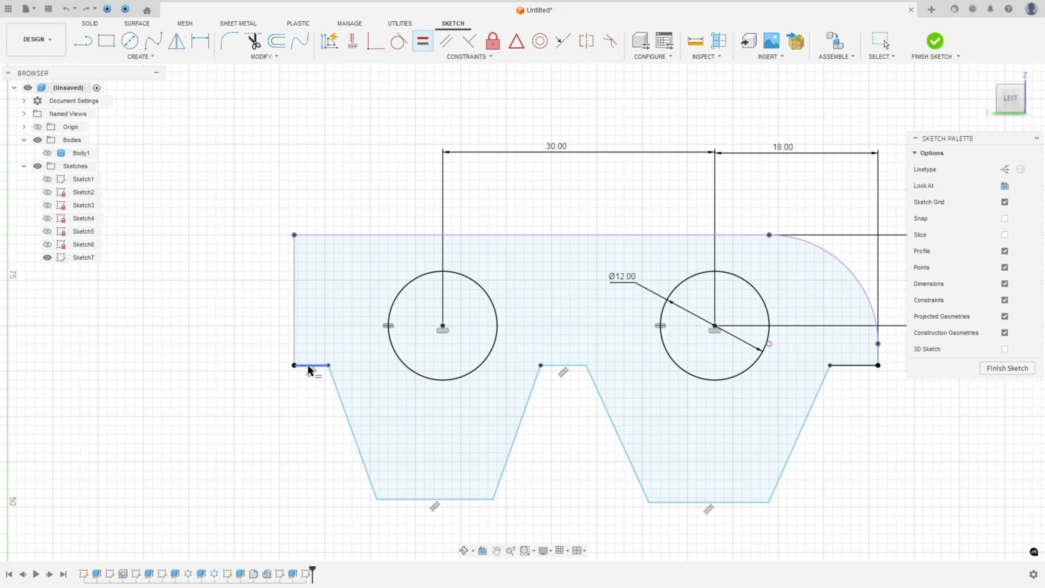
left_click(310, 366)
key("Escape")
key("ctrl+z")
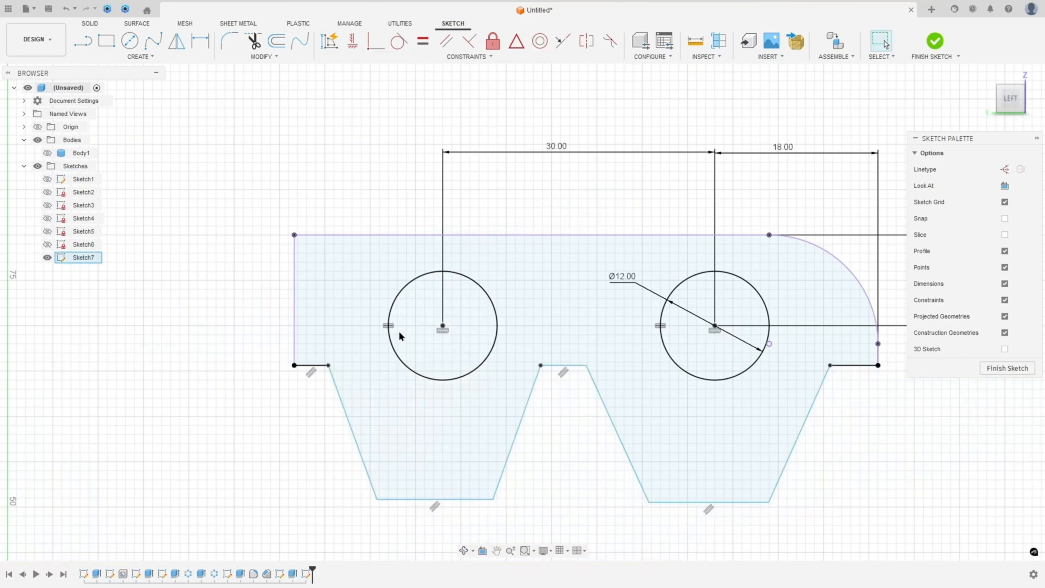
Step: Constrain the three short horizontal lines beside and between the teeth to equal length
left_click(427, 46)
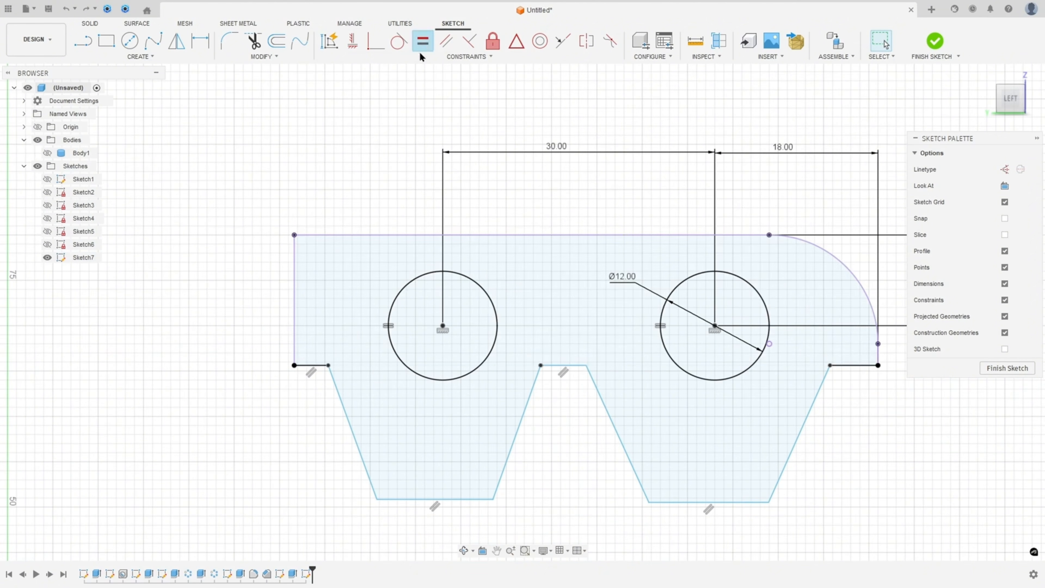
left_click(580, 366)
left_click(851, 367)
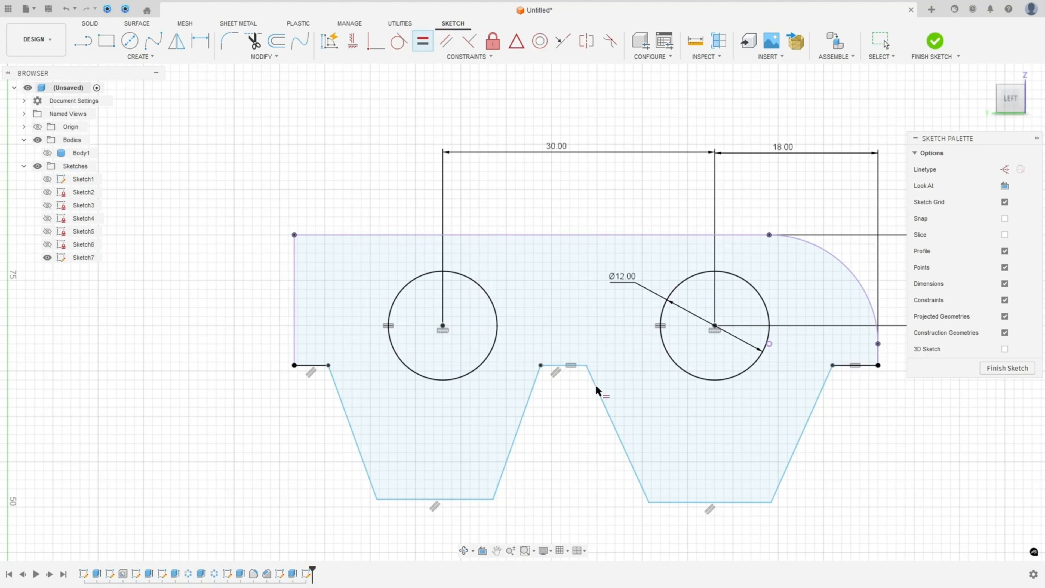
left_click(557, 367)
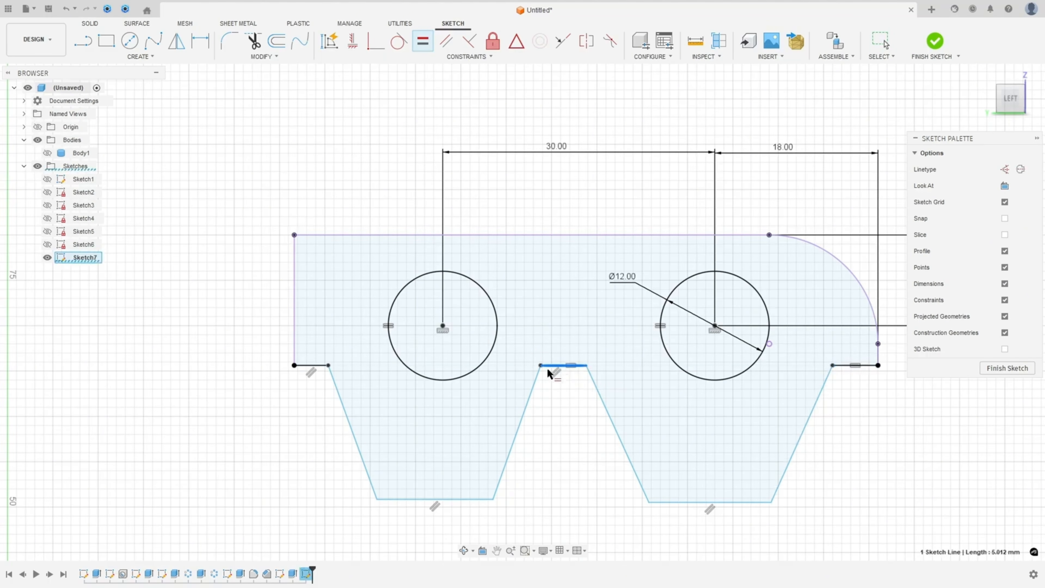
left_click(313, 370)
scroll(396, 413, "down", 2)
middle_click_drag(396, 412, 429, 350)
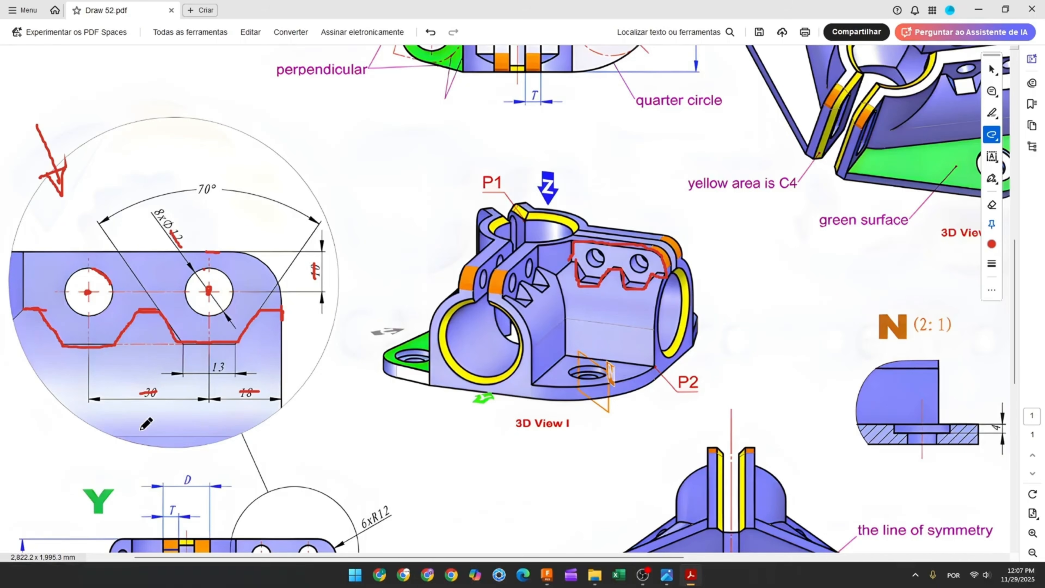
Step: Switch to the Draw 52.pdf drawing and mark the 13 base width and the vertical centre lines below both holes in the enlarged detail
scroll(177, 368, "down", 3, "ctrl")
scroll(181, 361, "up", 3, "ctrl")
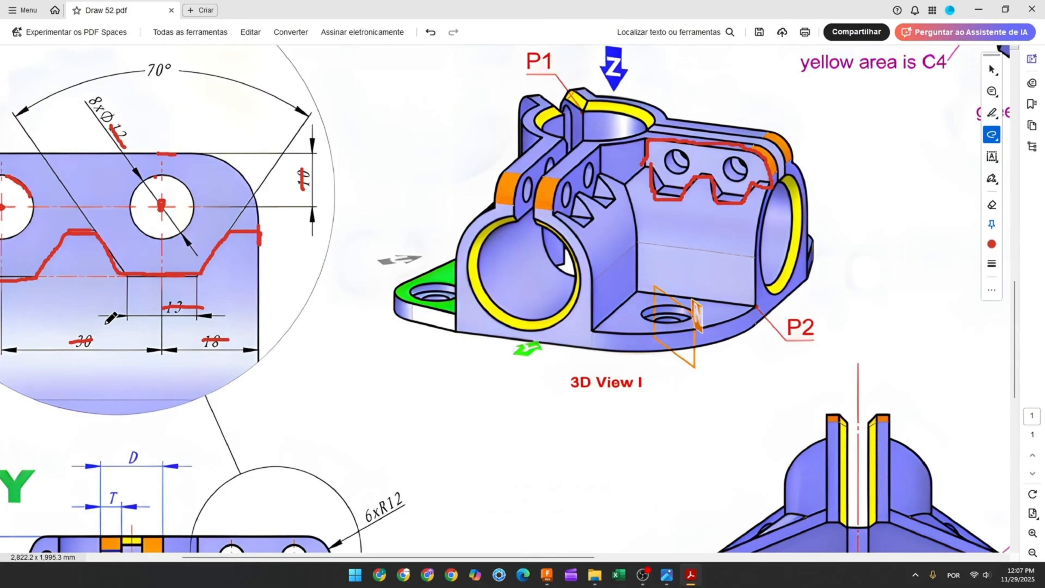
scroll(108, 318, "up", 2)
scroll(185, 497, "left", 3)
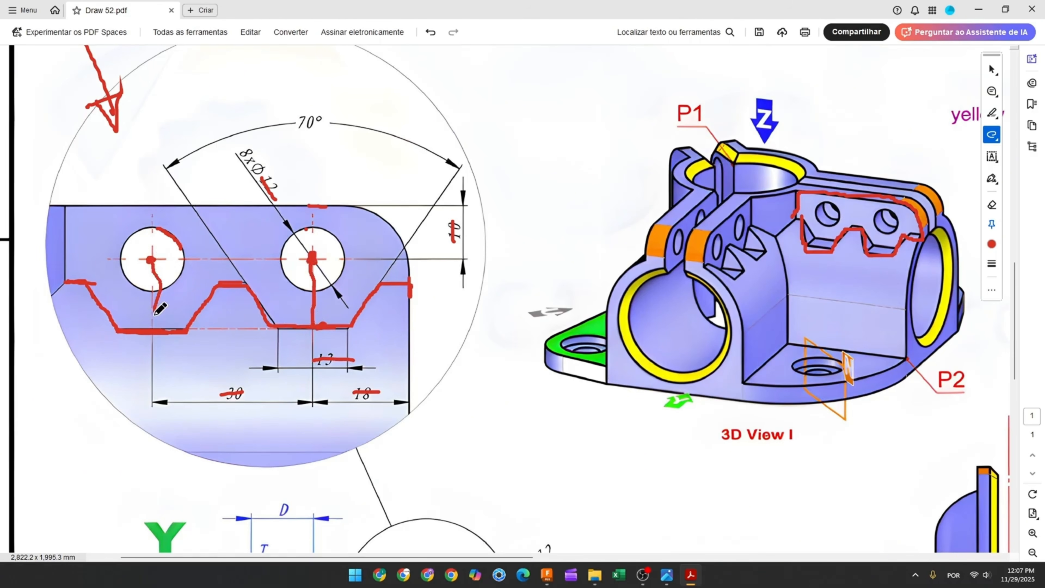
Step: Switch to Fusion and sketch a vertical construction line from each circle's centre down to the base of its tooth
left_click(546, 575)
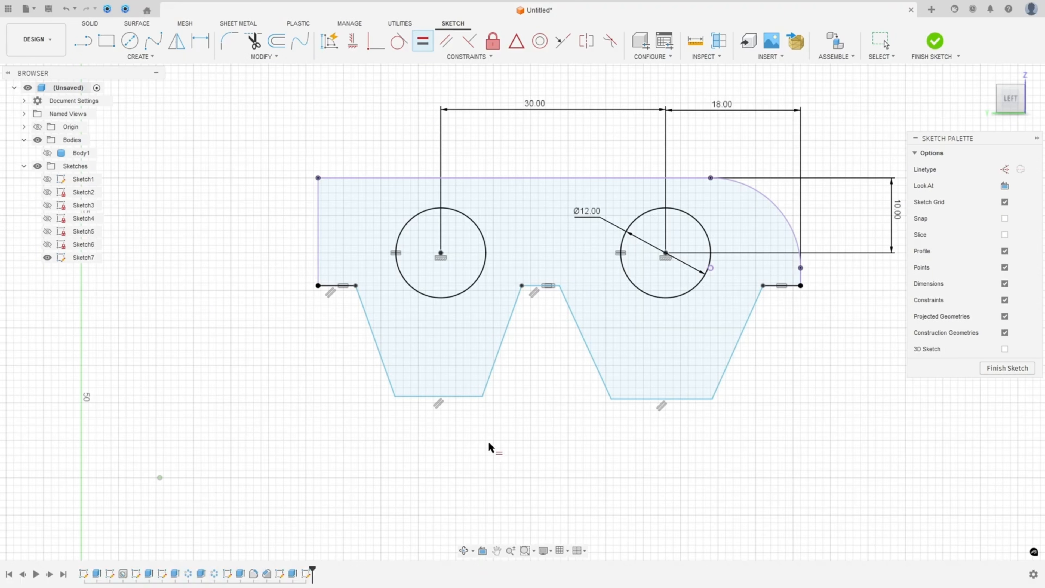
left_click(86, 42)
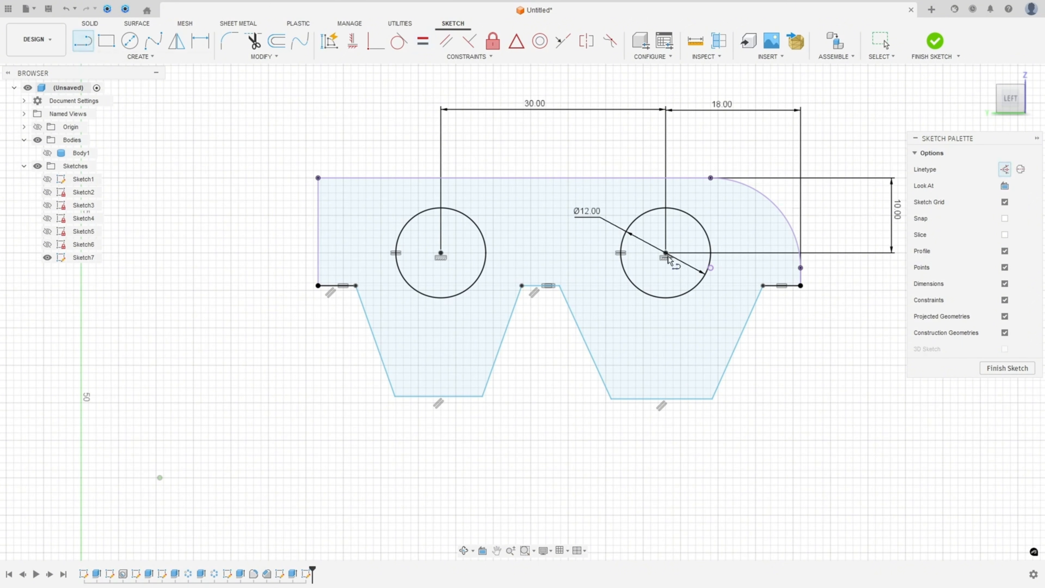
left_click(666, 253)
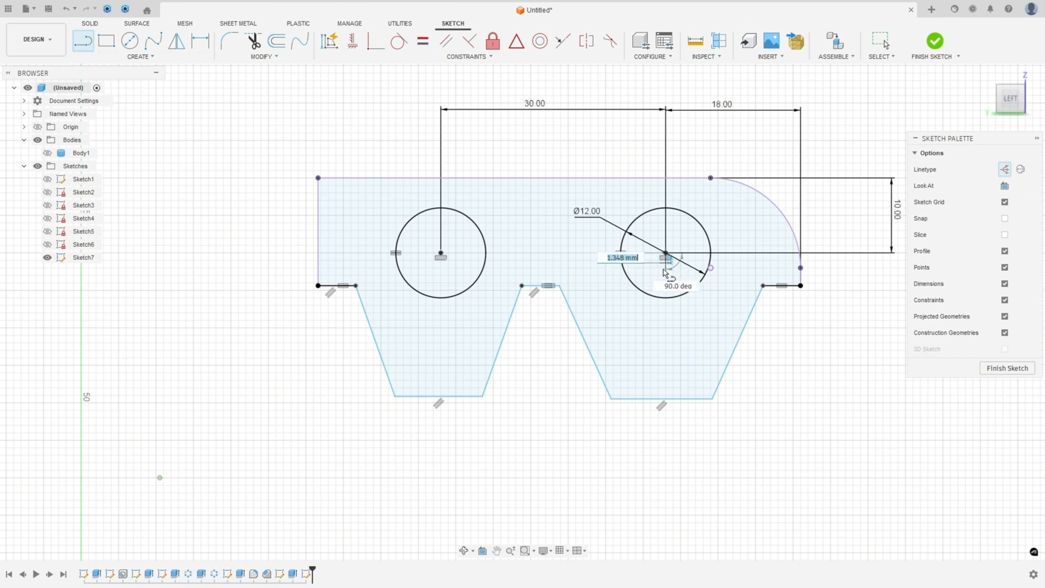
left_click(661, 399)
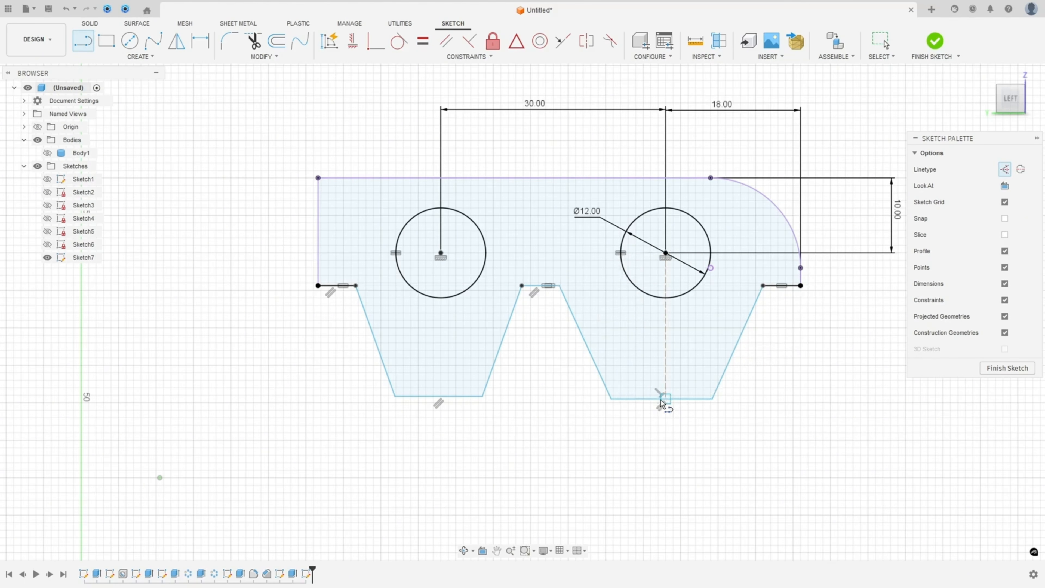
left_click(441, 253)
left_click(441, 396)
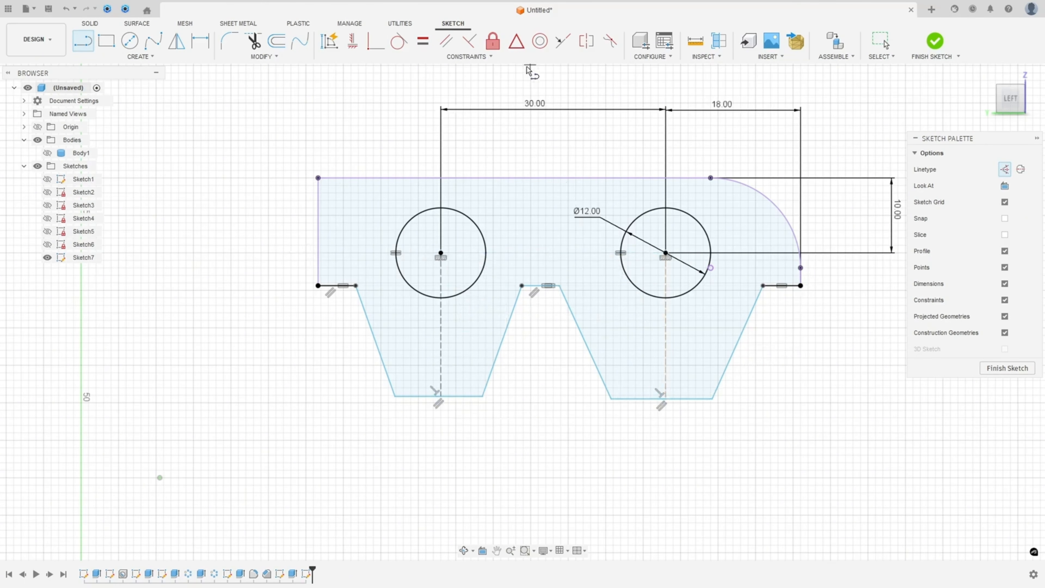
Step: Constrain the lower ends of both construction lines to the midpoints of the tooth bases
left_click(516, 41)
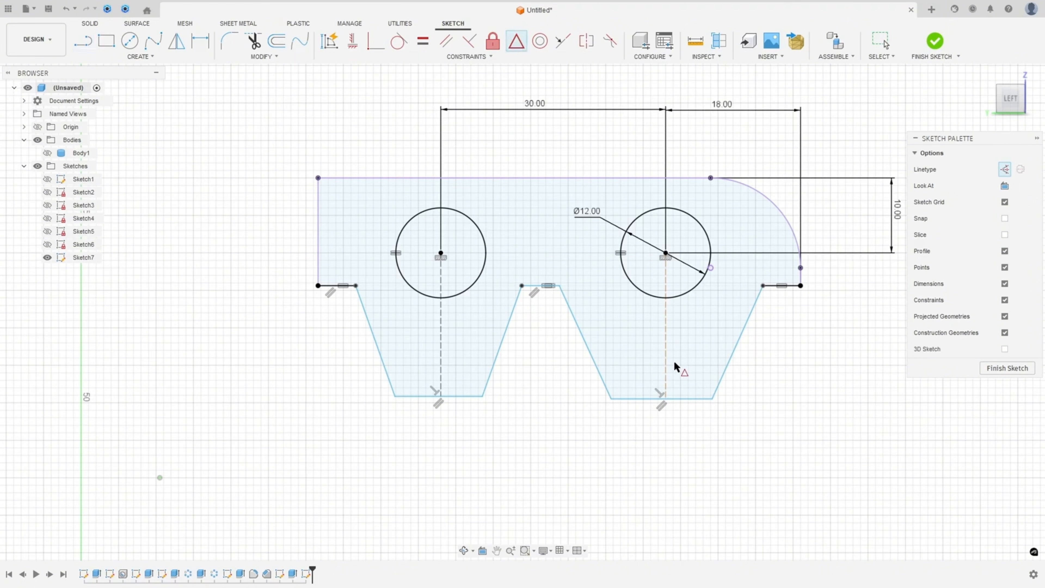
left_click(682, 399)
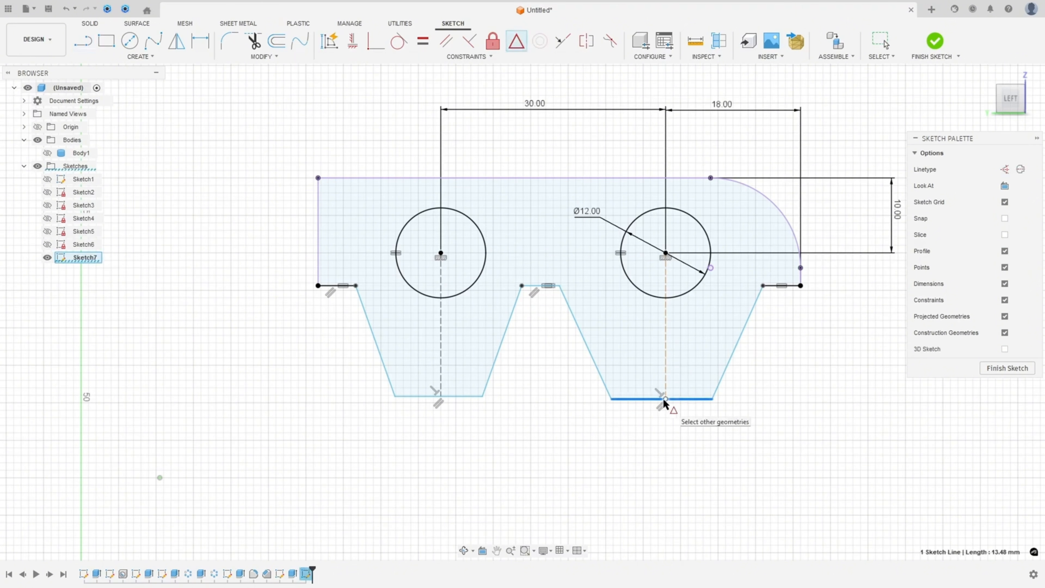
left_click(666, 399)
left_click(455, 396)
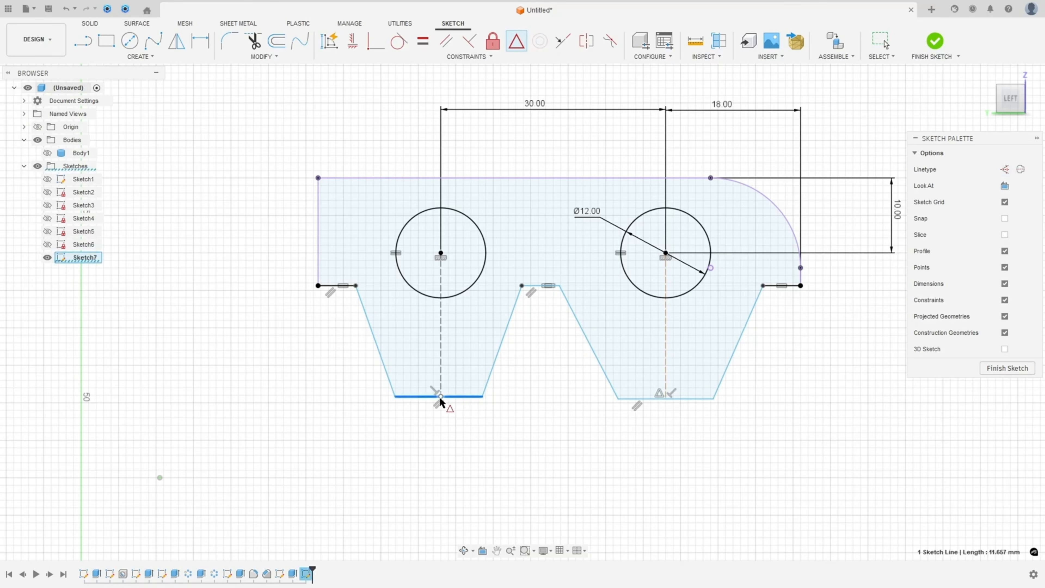
left_click(441, 389)
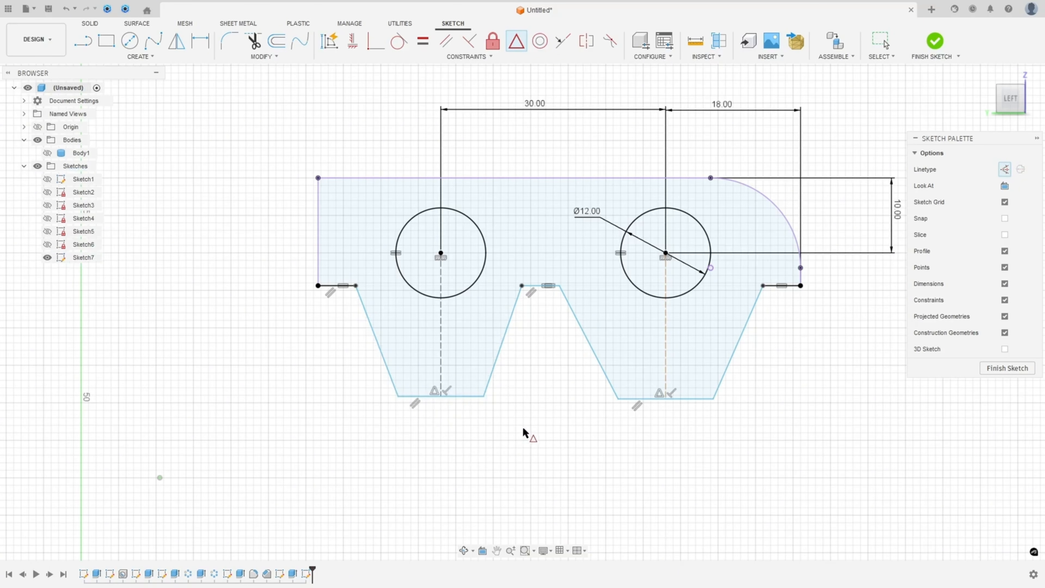
Step: Dimension the base of the tooth beside the rounded corner to 13 mm
key("Escape")
left_click(200, 42)
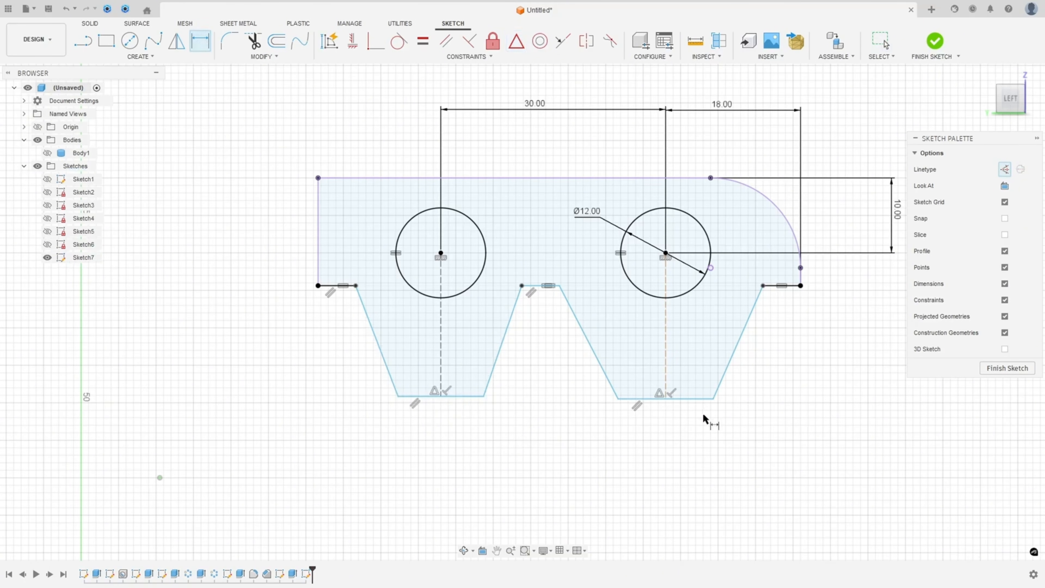
left_click(695, 401)
left_click(687, 416)
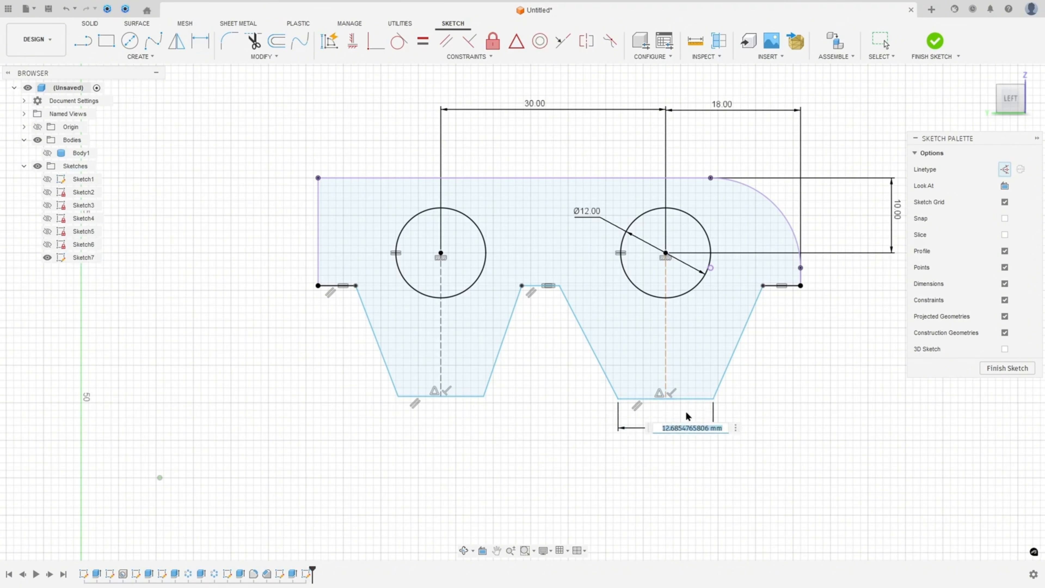
key("Return")
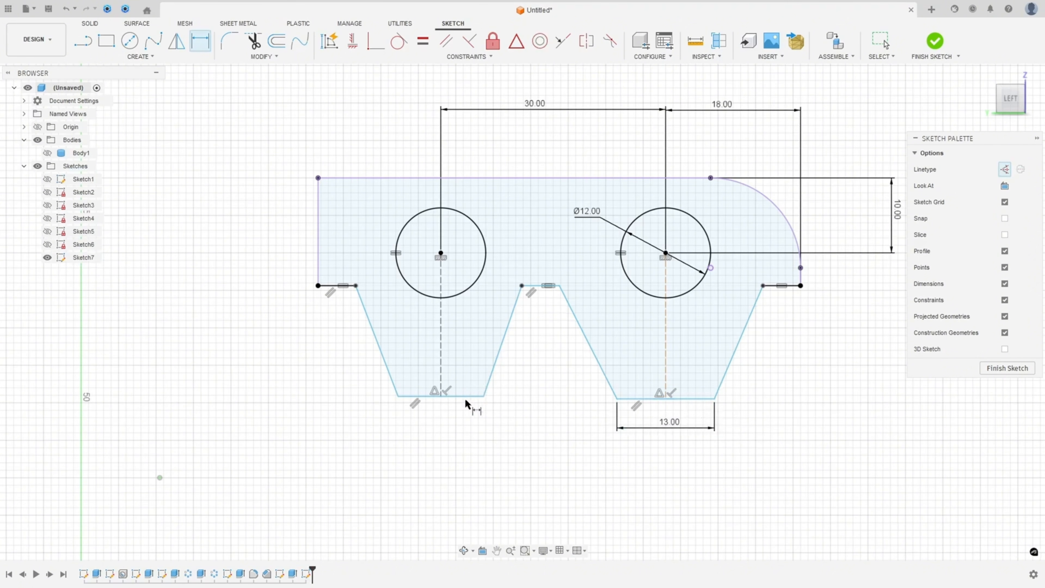
Step: Constrain the bases of both teeth to equal length
left_click(424, 42)
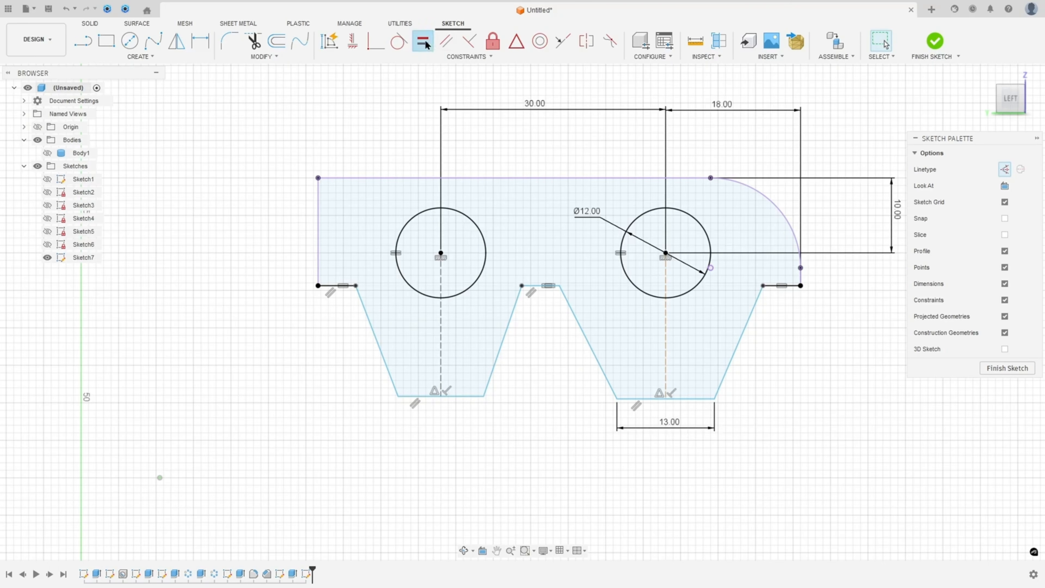
left_click(641, 399)
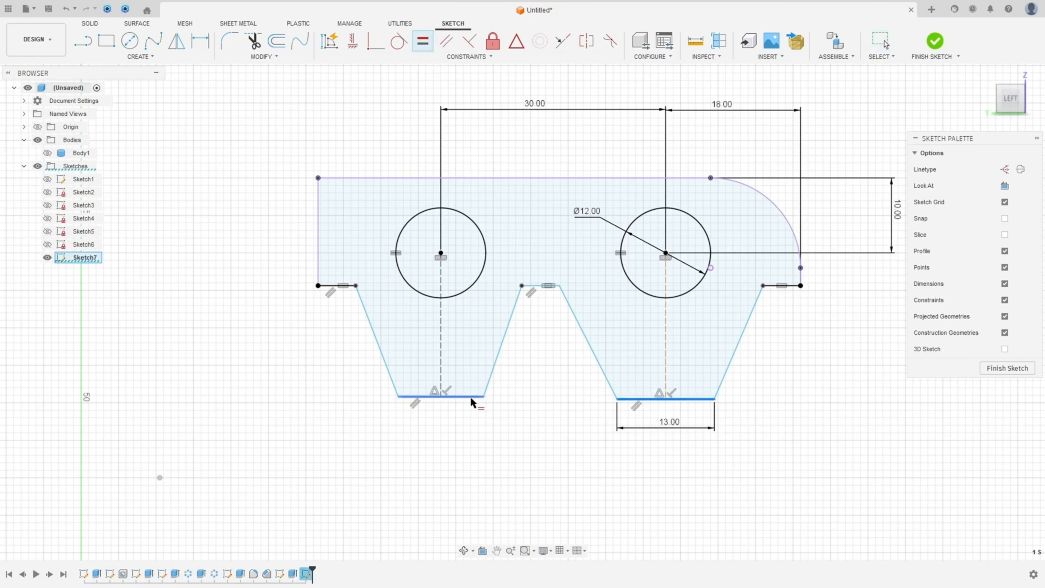
left_click(471, 397)
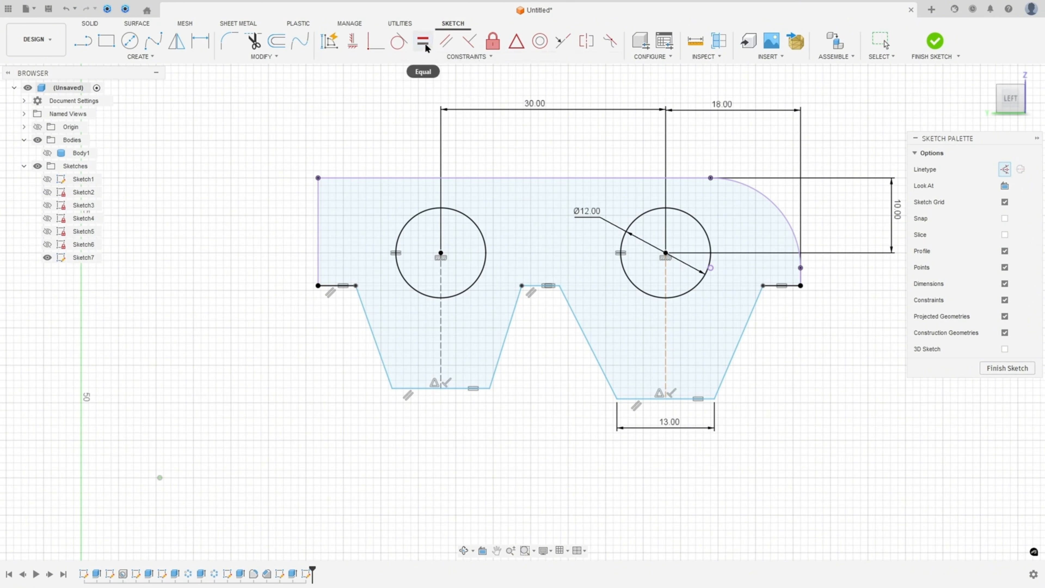
Step: Constrain all four slanted sides of the two teeth to equal length
left_click(740, 342)
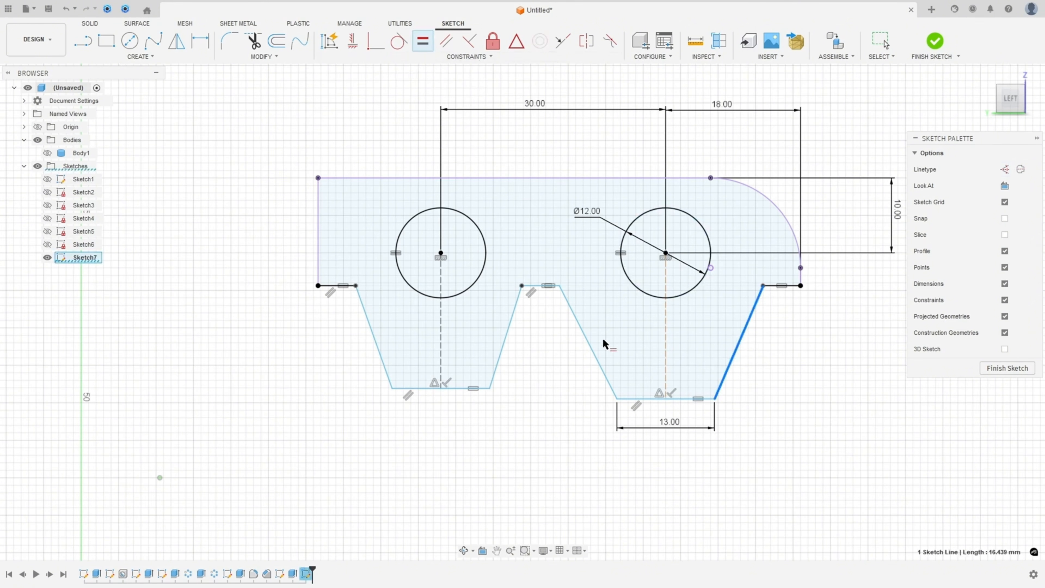
left_click(589, 347)
left_click(511, 350)
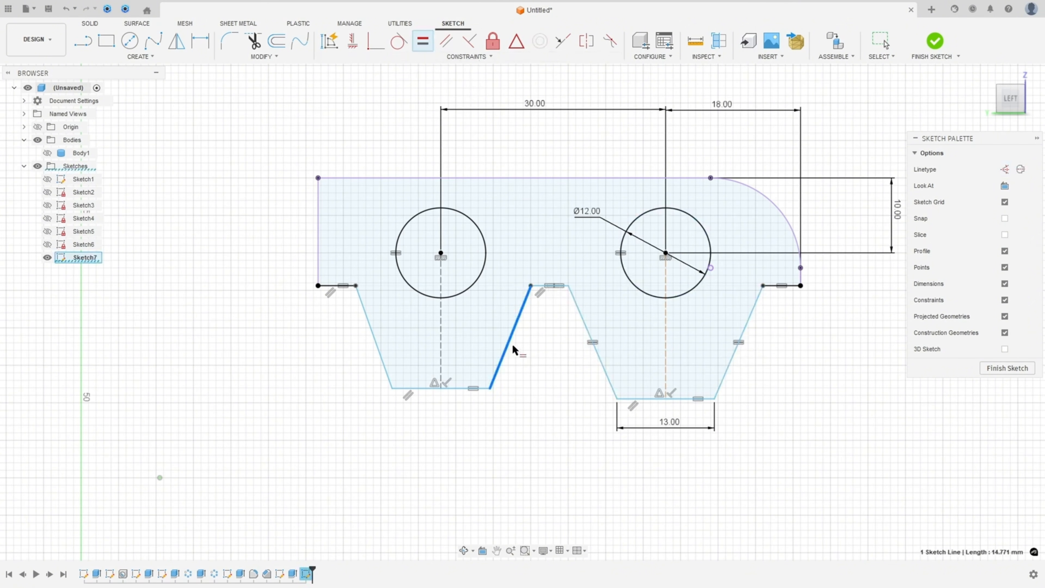
left_click(590, 350)
left_click(513, 346)
left_click(373, 340)
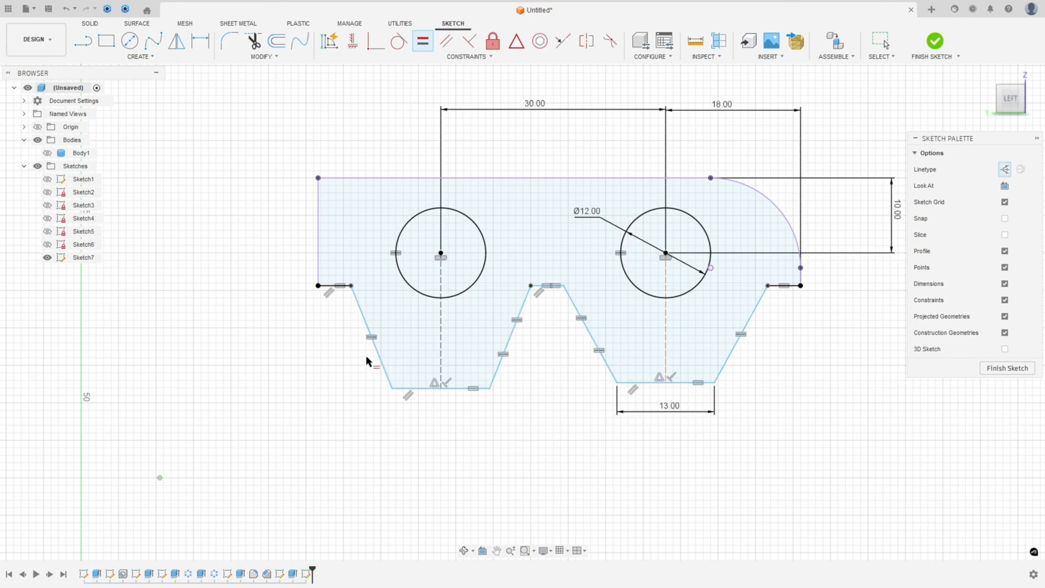
Step: Switch to the Draw 52.pdf drawing and mark the tube centre, a tooth base and dimension G in view Y and the Dimensions table
scroll(471, 459, "down", 2)
middle_click_drag(497, 487, 538, 420)
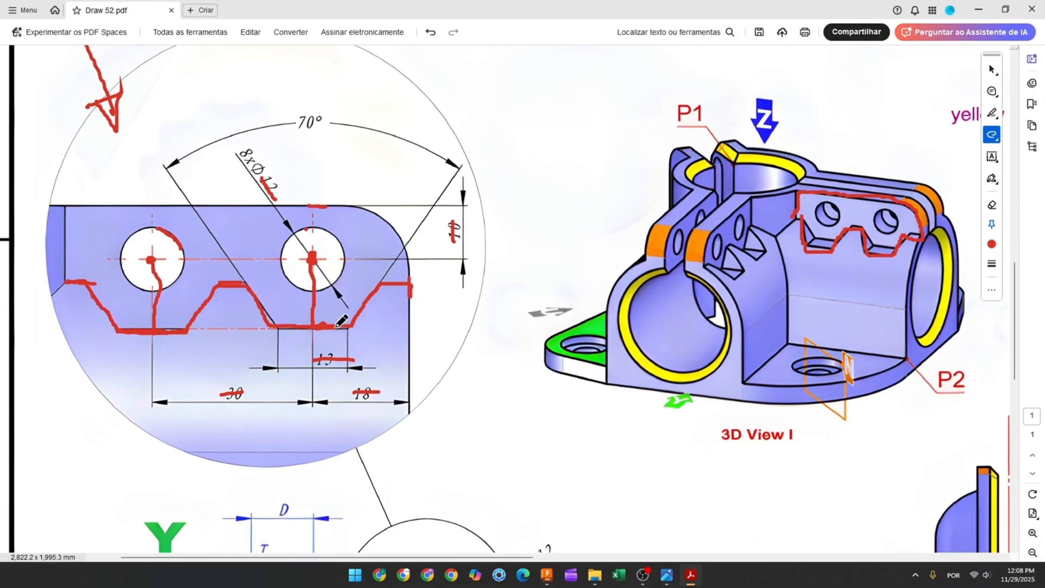
scroll(342, 321, "down", 1, "ctrl")
scroll(305, 338, "down", 2)
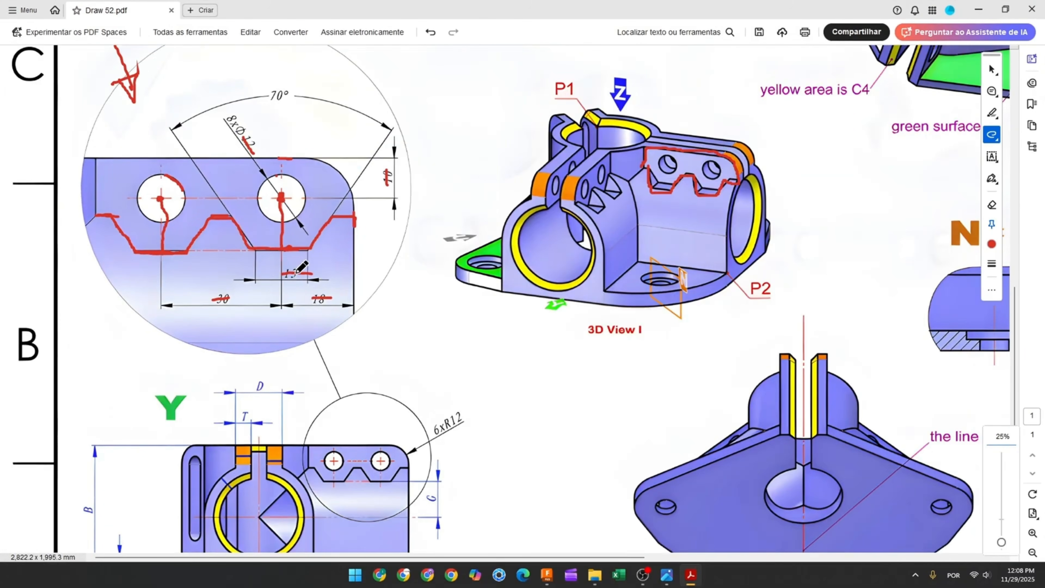
scroll(305, 246, "up", 3)
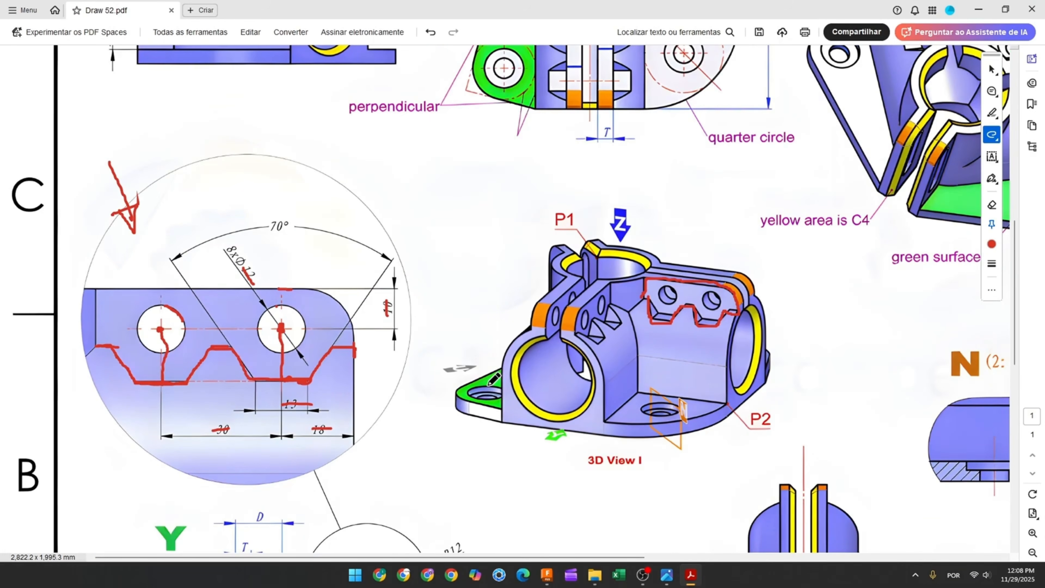
scroll(497, 372, "down", 2, "ctrl")
scroll(318, 436, "down", 3)
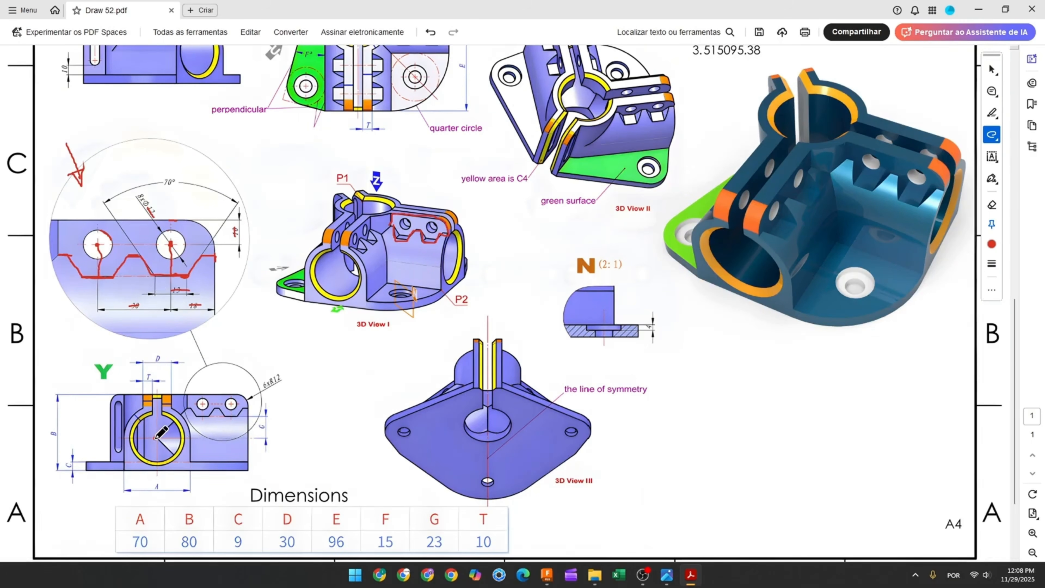
scroll(165, 432, "up", 3, "ctrl")
left_click_drag(246, 392, 265, 390)
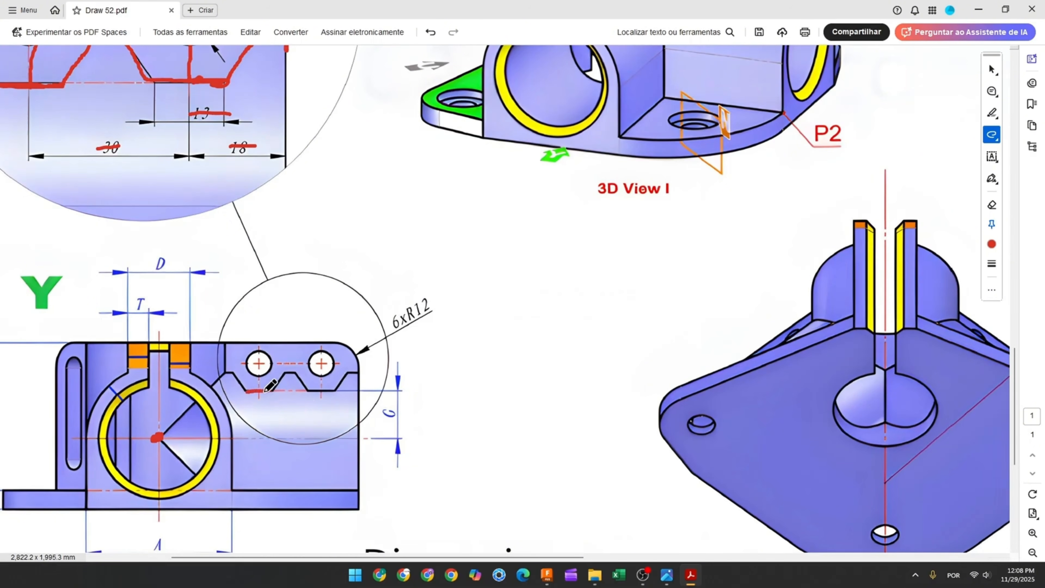
scroll(646, 432, "down", 5)
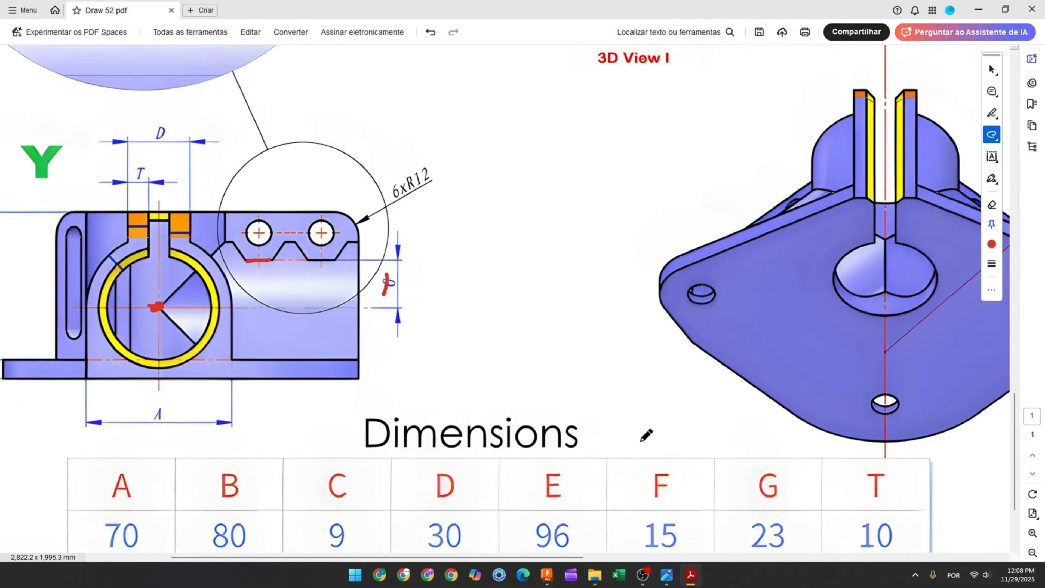
scroll(555, 428, "up", 3)
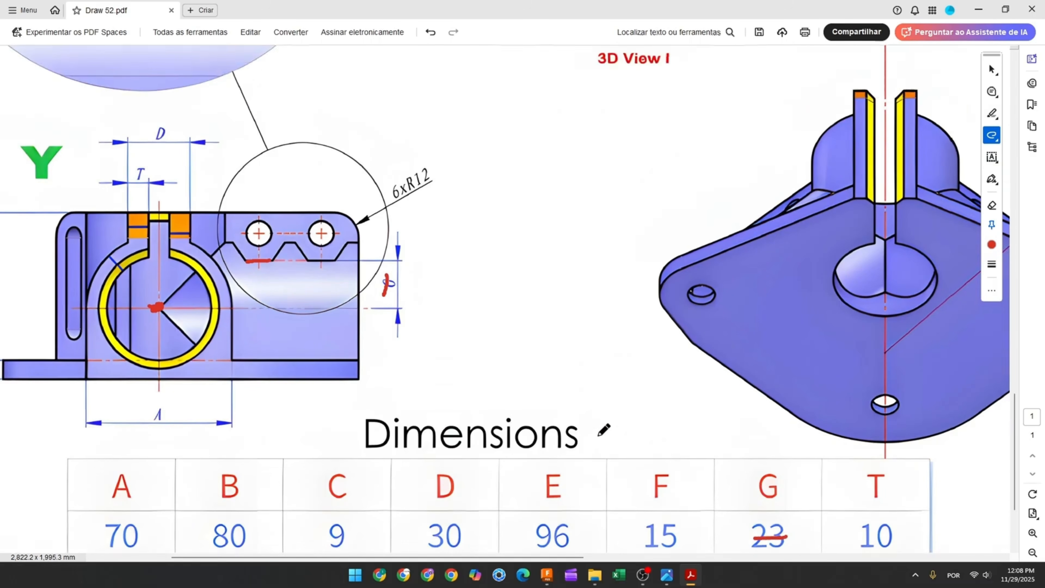
Step: Switch to Fusion, show Sketch4, project its tube circle's centre point into the rib sketch, and hide Sketch4 again
left_click(546, 574)
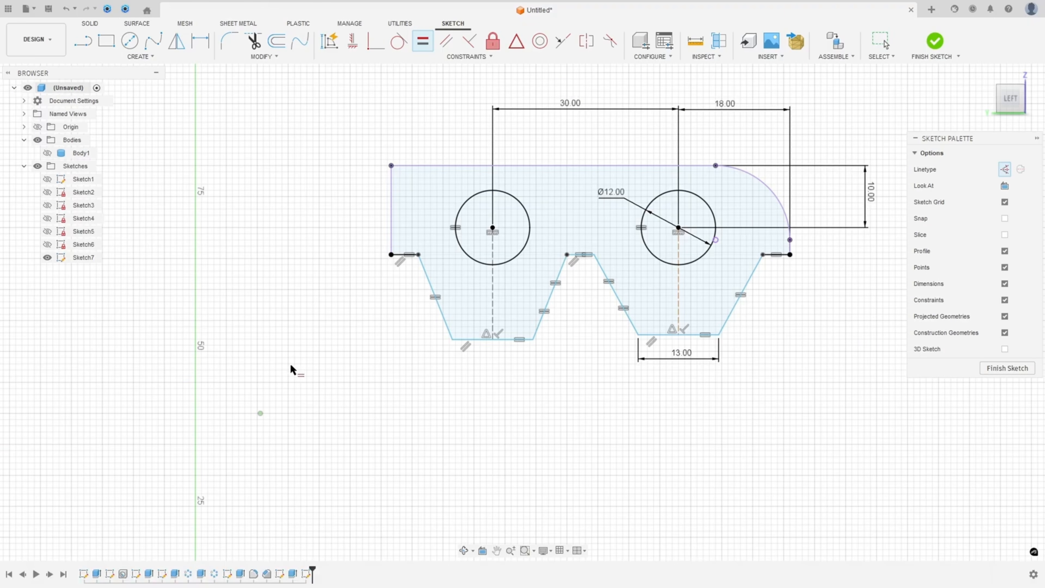
left_click(47, 218)
mouse_move(319, 367)
middle_mouse_down("shift")
mouse_move(321, 379)
mouse_move(345, 374)
mouse_move(301, 374)
mouse_move(310, 385)
middle_mouse_up("shift")
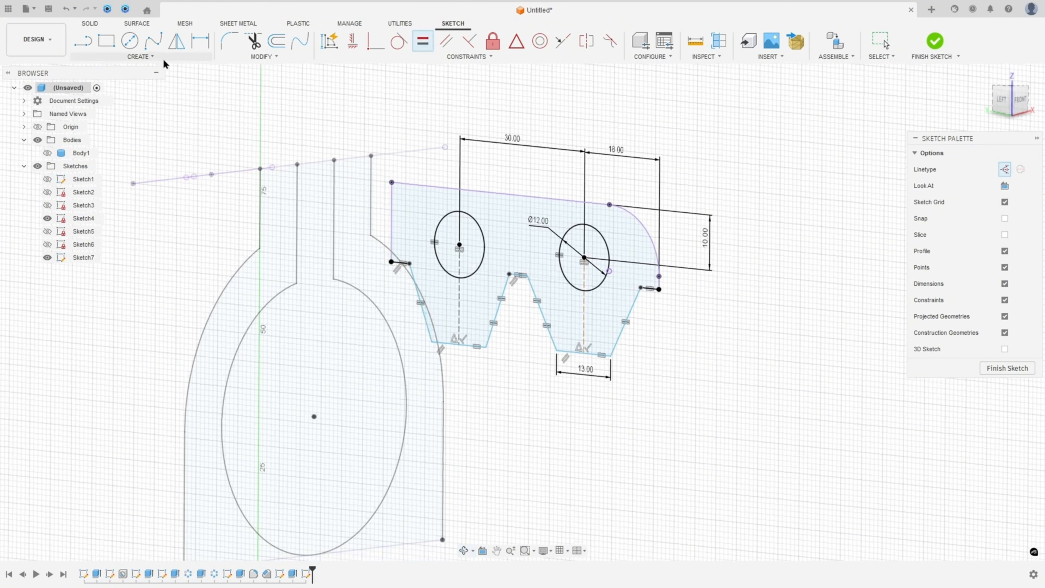
left_click(151, 57)
mouse_move(124, 221)
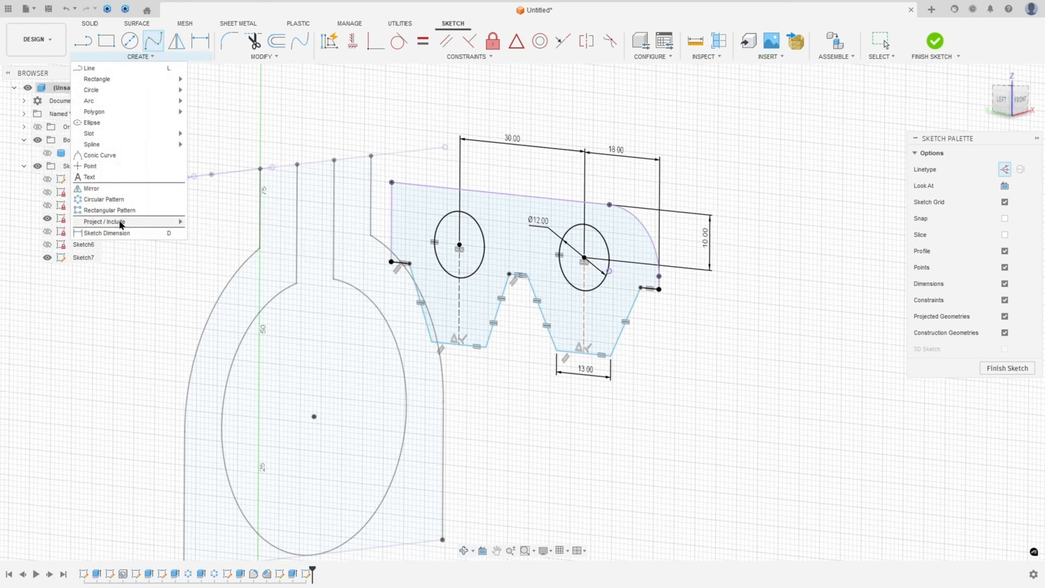
left_click(208, 223)
left_click(314, 417)
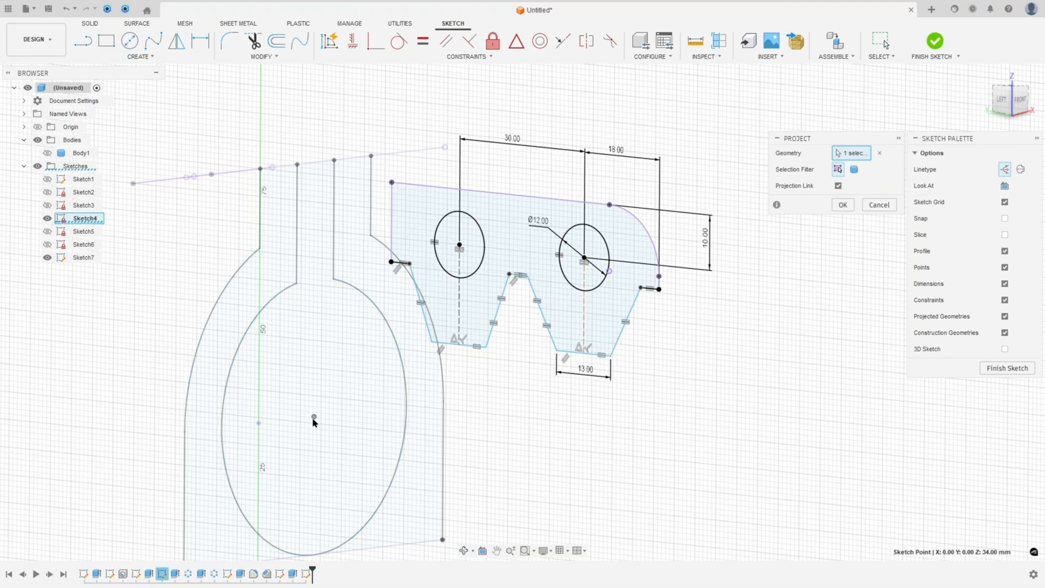
left_click(843, 206)
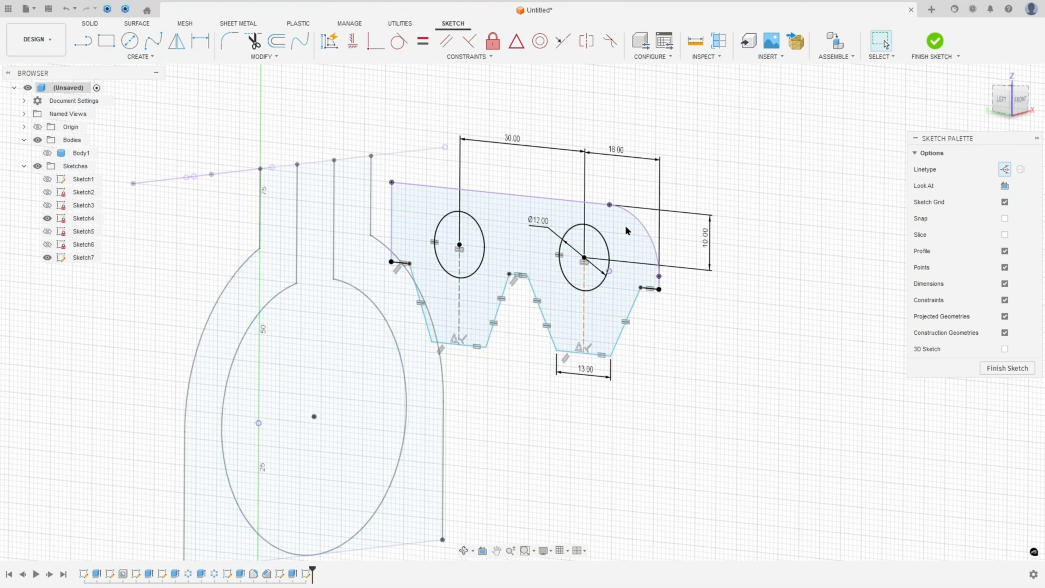
left_click(47, 218)
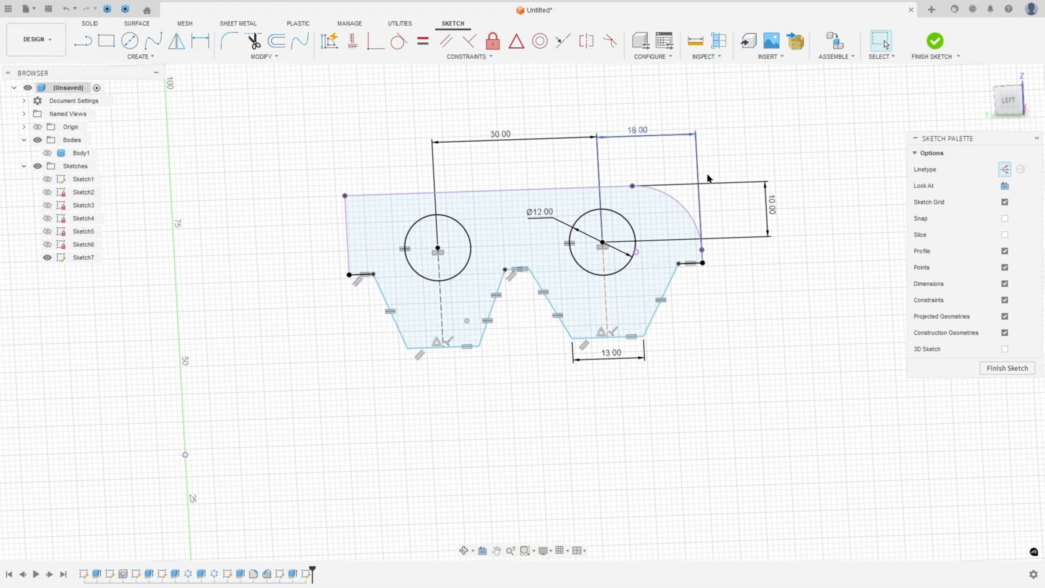
Step: Dimension the vertical distance from the projected tube centre to the base of the tooth farther from the rounded corner as 23 mm
left_click(200, 41)
left_click(154, 461)
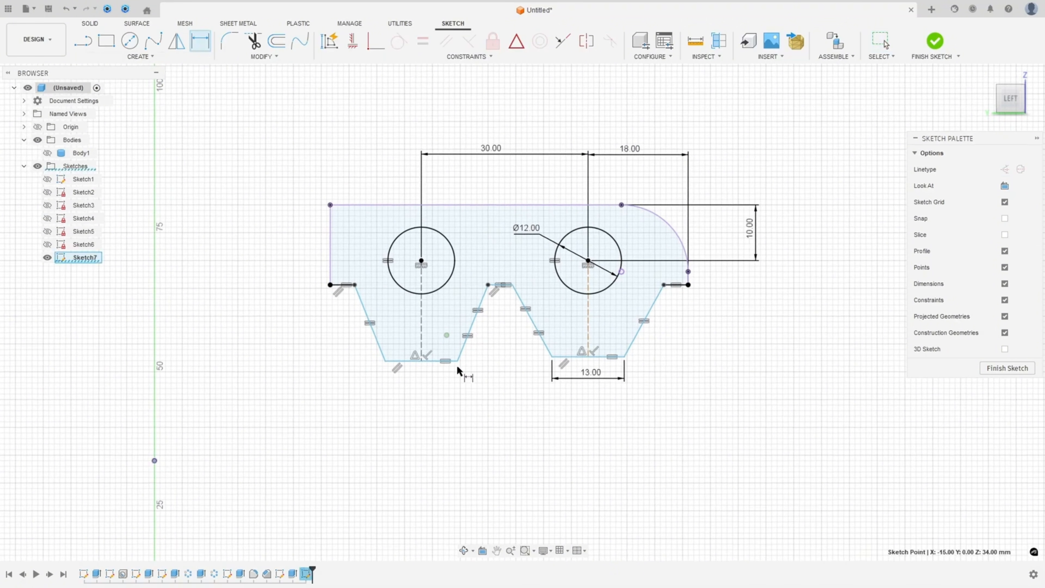
left_click(443, 363)
left_click(747, 424)
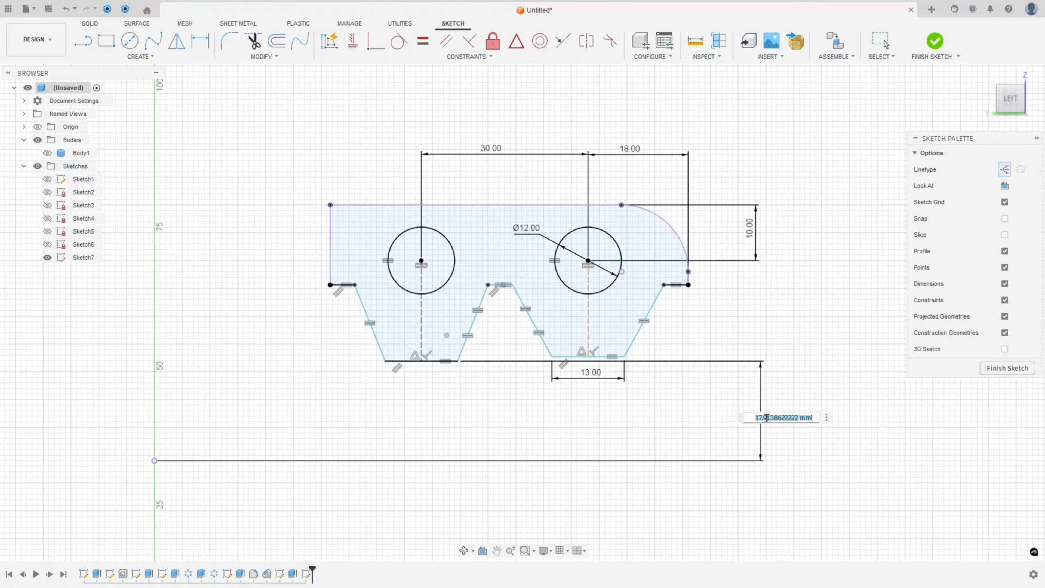
key("Return")
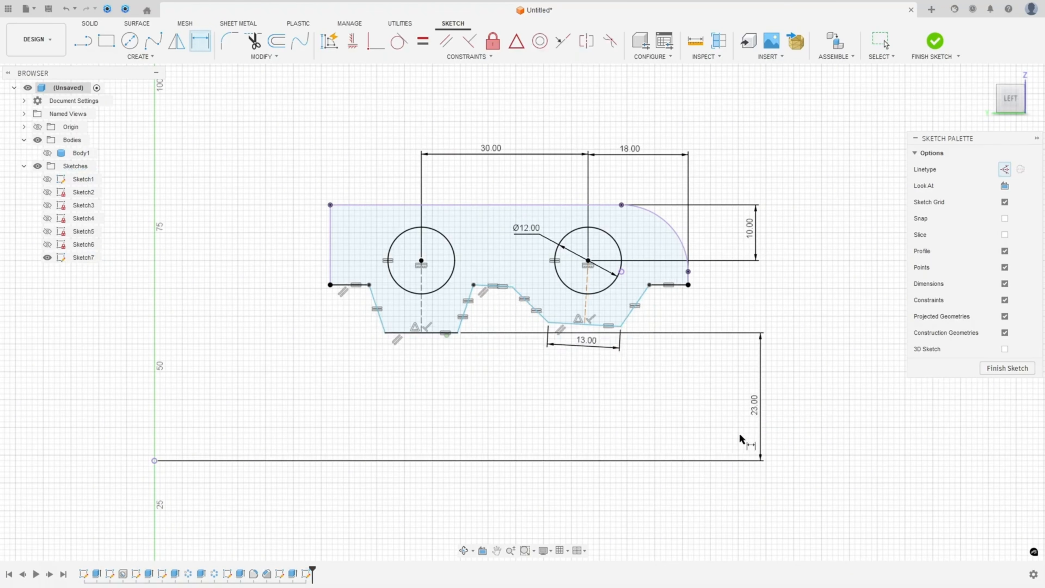
key("Escape")
Step: Constrain the short line between the teeth to horizontal, place the 13 mm dimension farther below the tooth, and finish the sketch
scroll(568, 326, "up", 3)
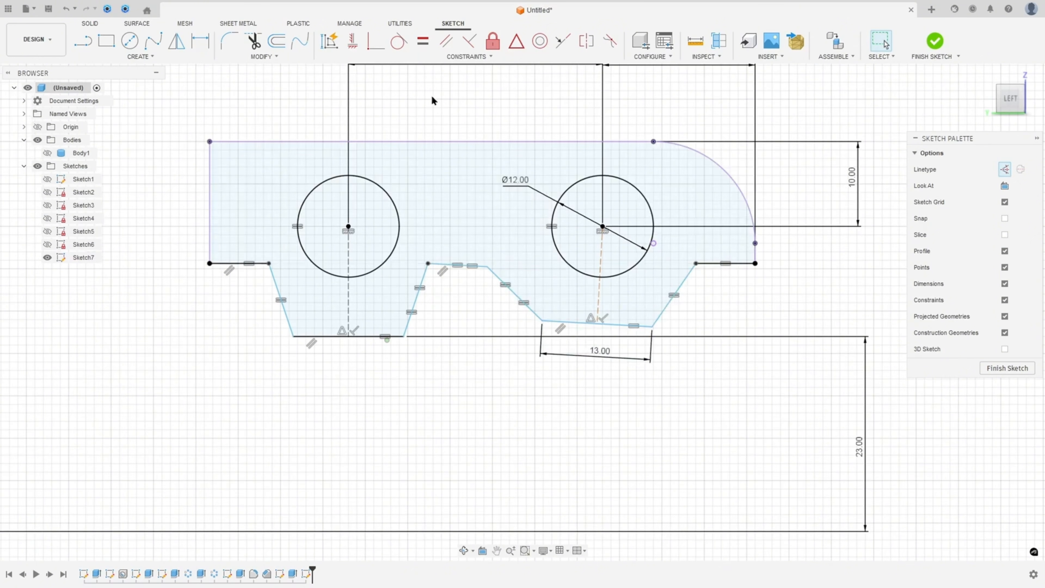
left_click(353, 41)
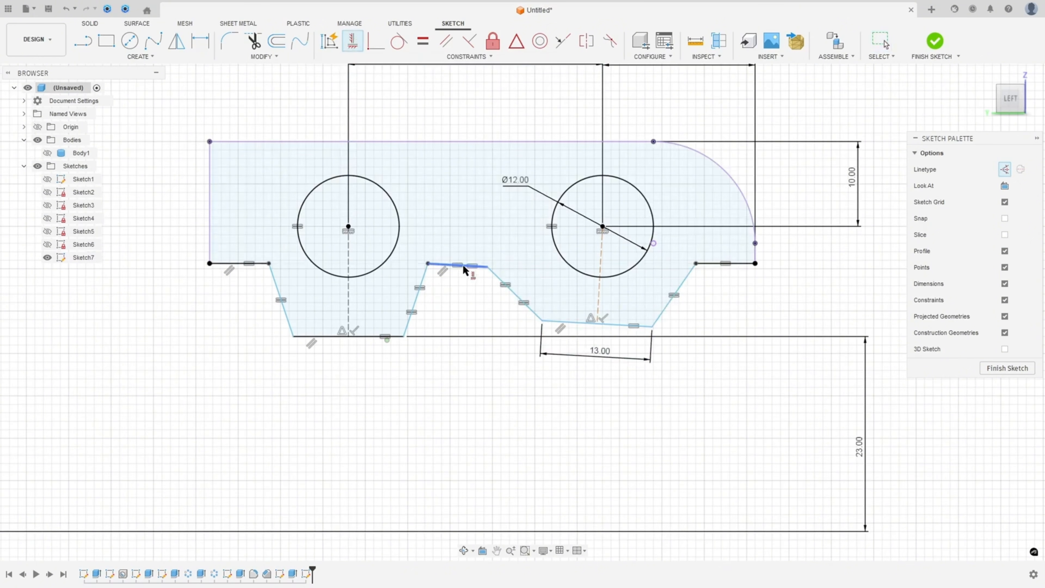
left_click(464, 268)
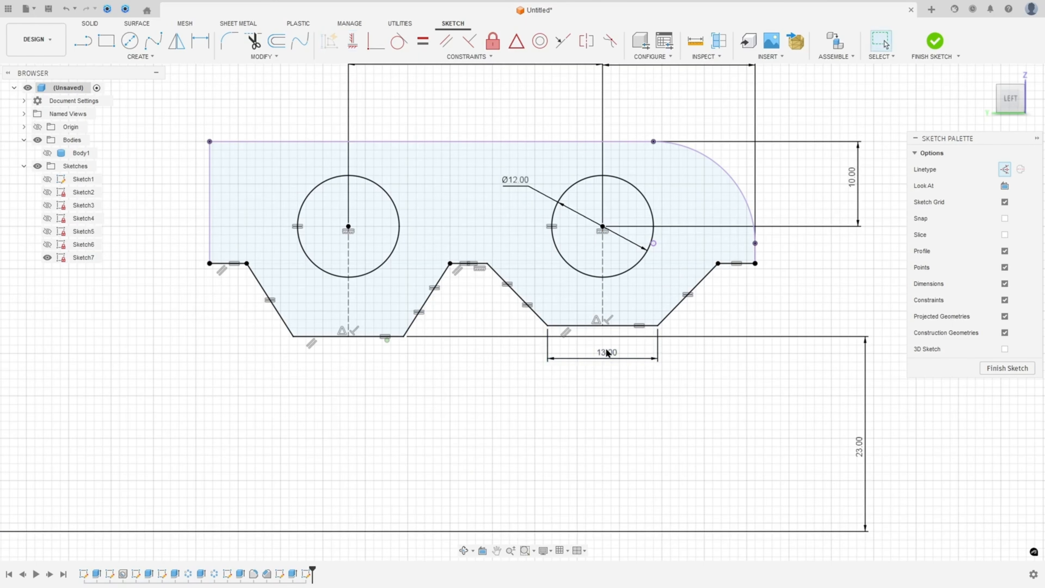
left_click_drag(607, 352, 576, 455)
scroll(423, 457, "down", 1)
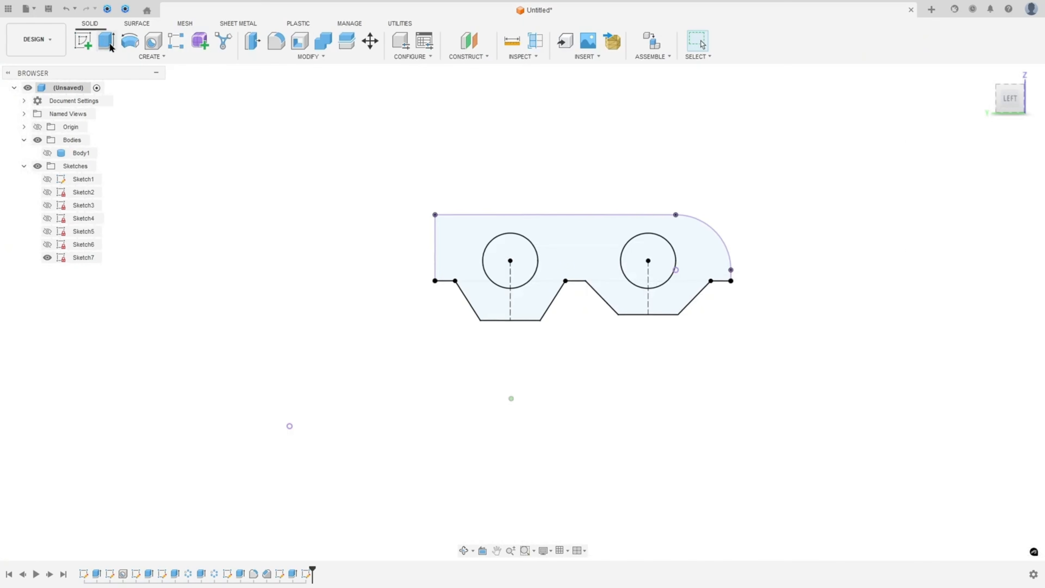
Step: Show Body1 and extrude all regions of the two-tooth rib sketch, including both circles, outward 25 mm as a cut
left_click(110, 47)
scroll(539, 315, "up", 3)
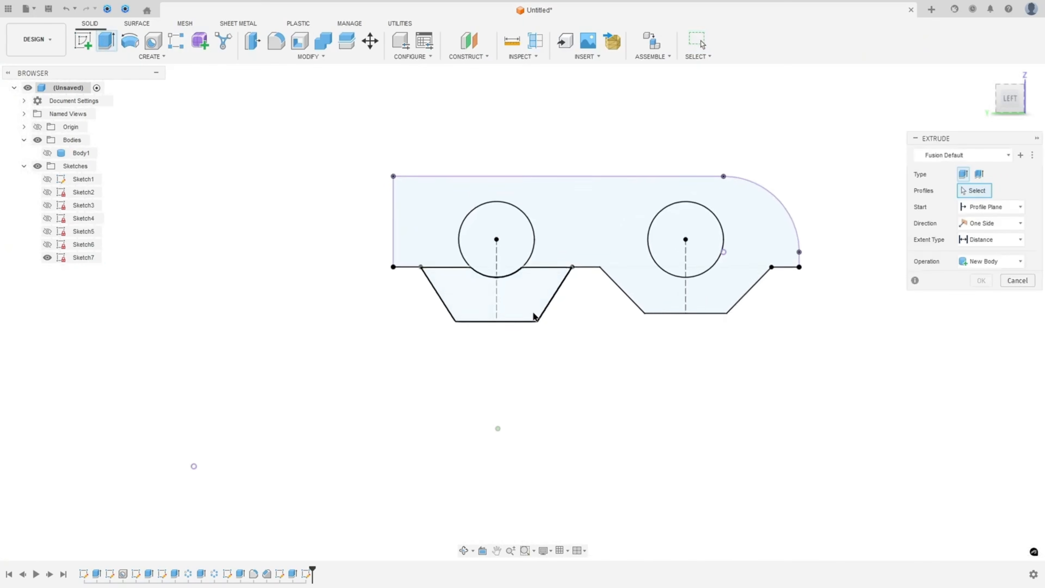
left_click(521, 300)
left_click(515, 237)
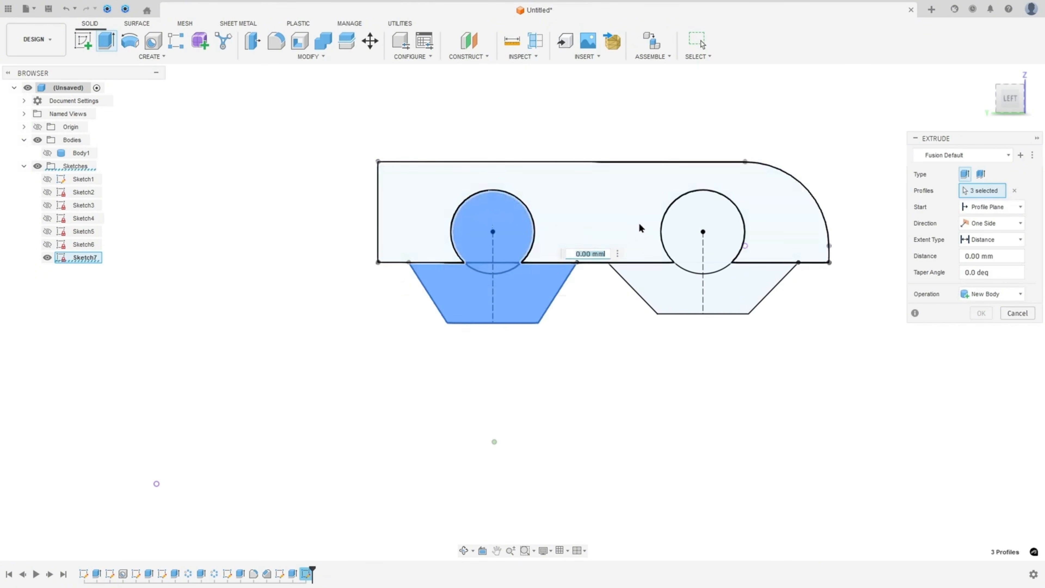
left_click(641, 229)
left_click(655, 285)
left_click(693, 269)
left_click(691, 234)
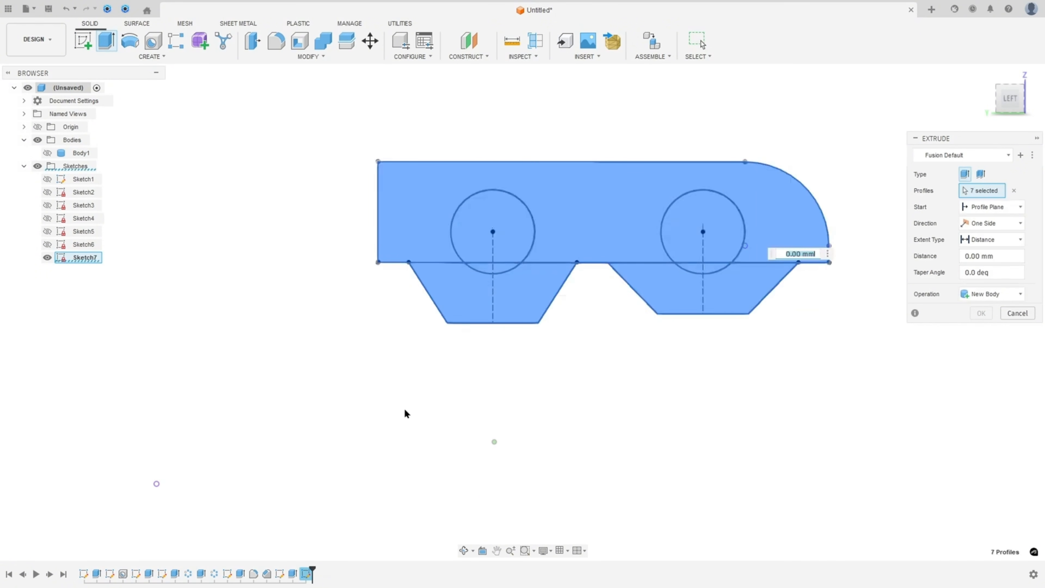
left_click(48, 154)
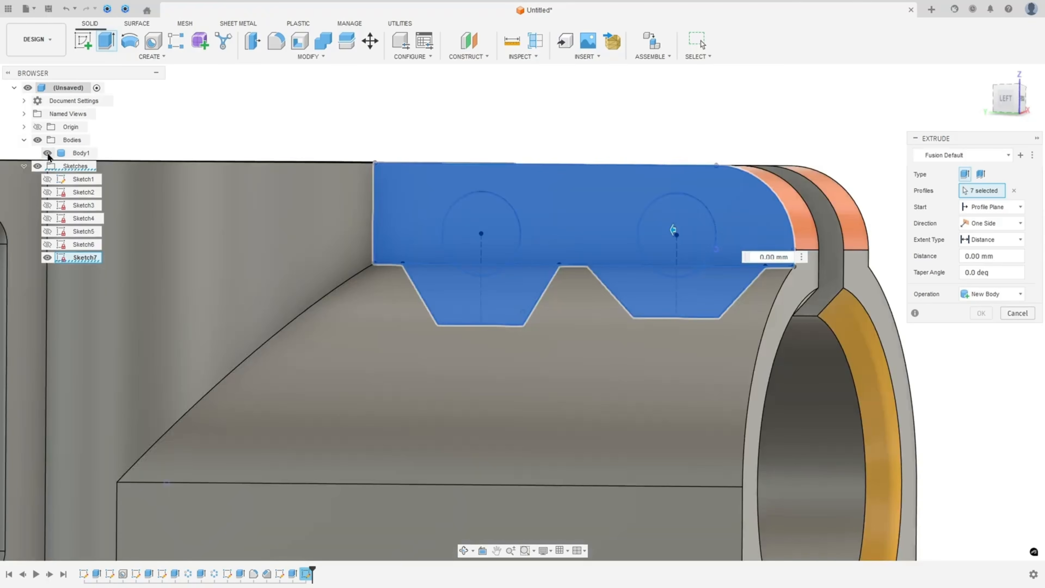
middle_click_drag(144, 164, 627, 242, "shift")
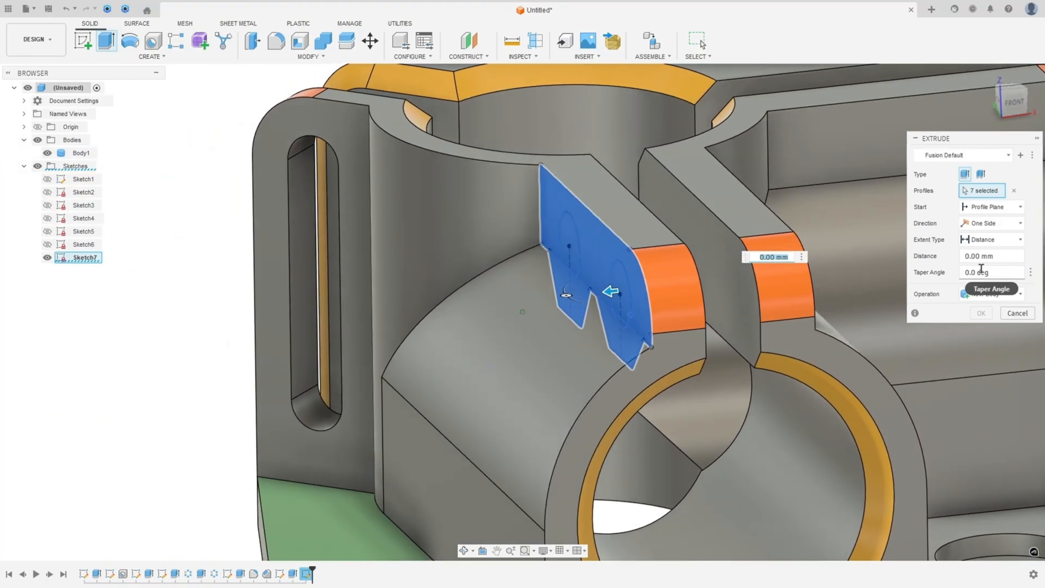
left_click_drag(610, 291, 486, 300)
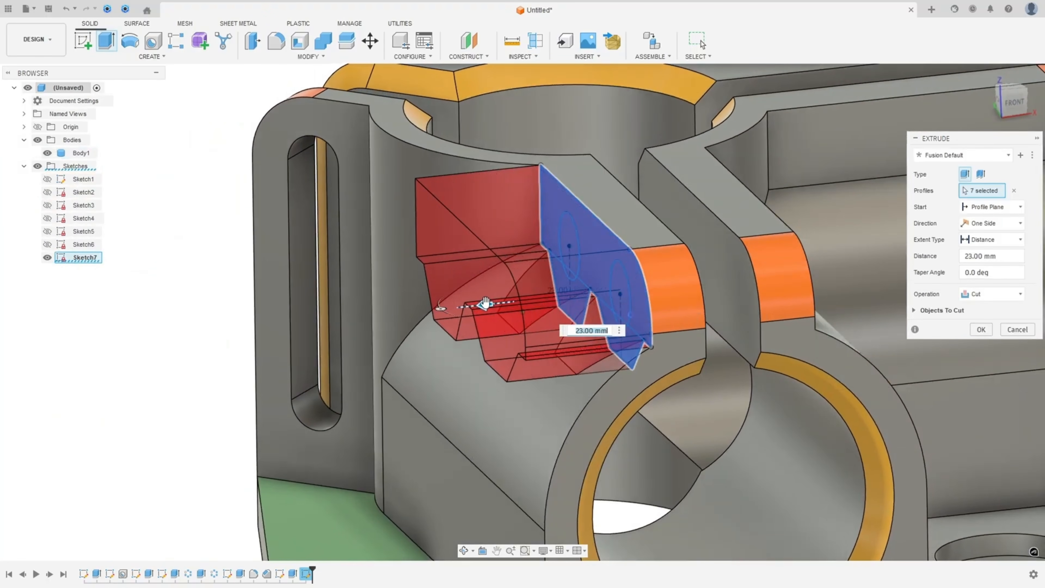
key("Return")
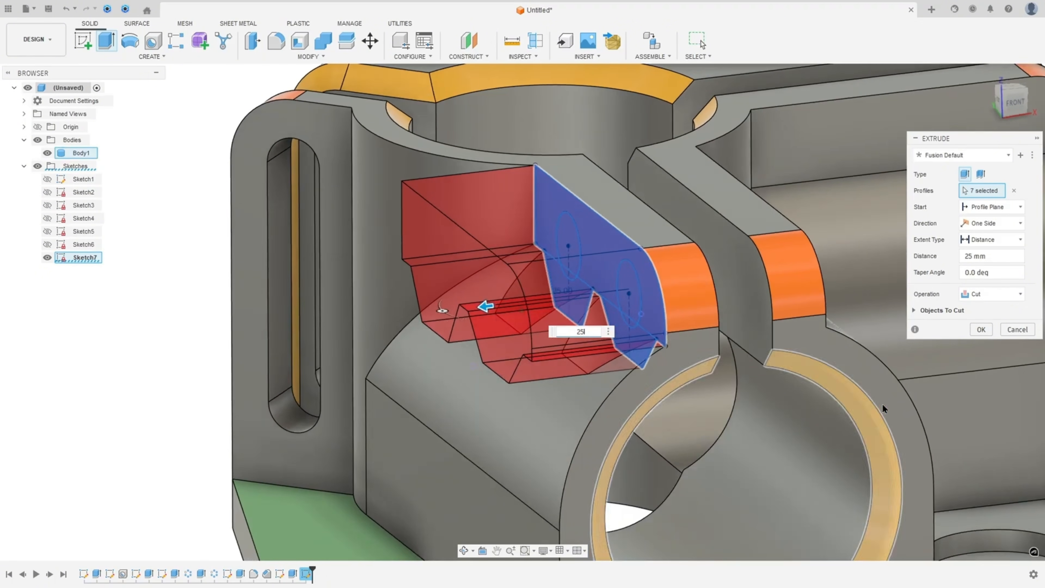
left_click(982, 333)
Step: Mirror the two-tooth cut feature across the vertical origin plane midway between the front clamp ears
scroll(956, 330, "down", 5)
middle_click_drag(811, 355, 902, 316, "shift")
left_click(150, 55)
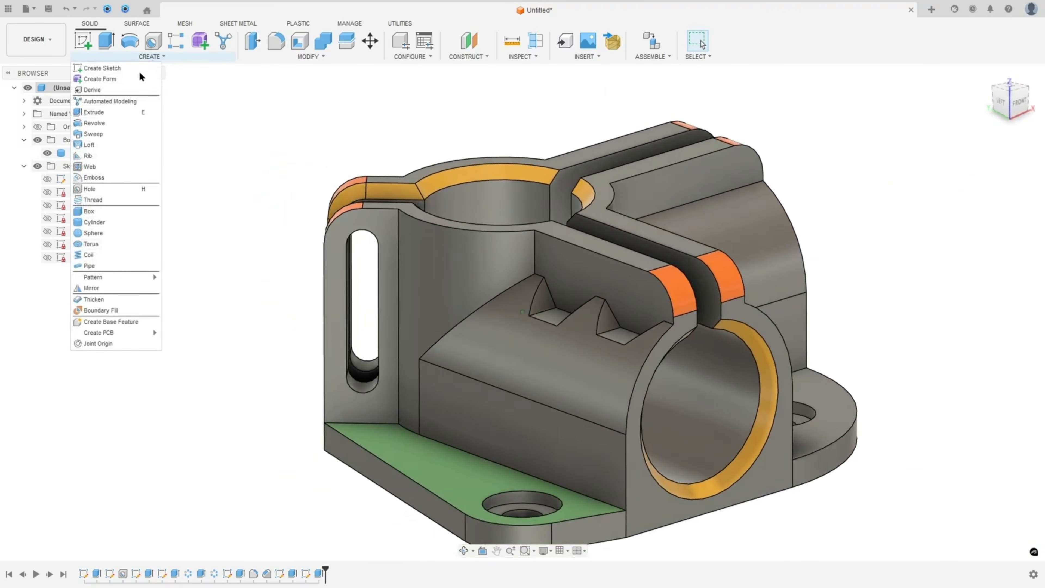
left_click(90, 287)
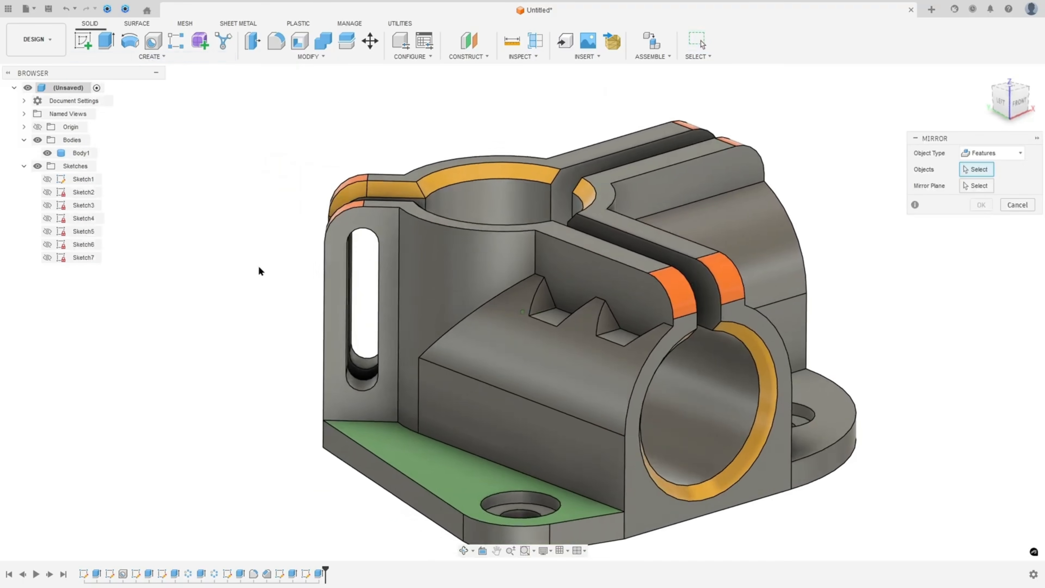
left_click(994, 156)
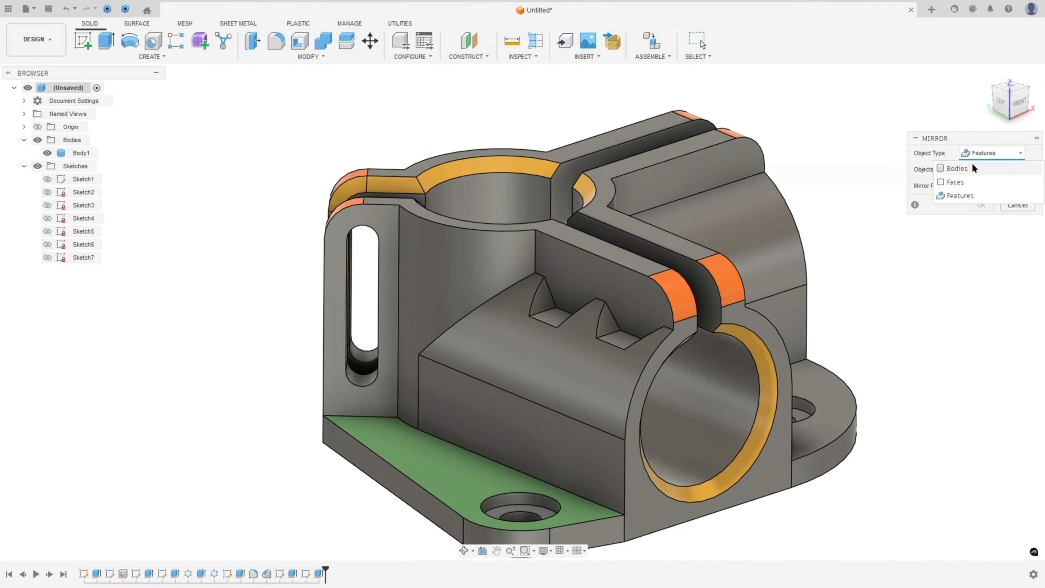
left_click(960, 197)
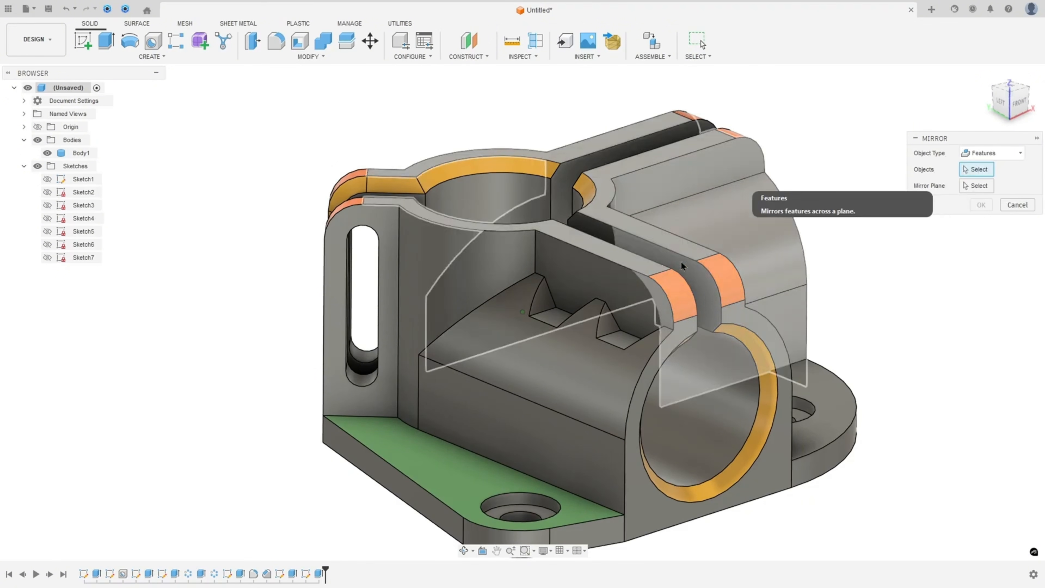
left_click(319, 573)
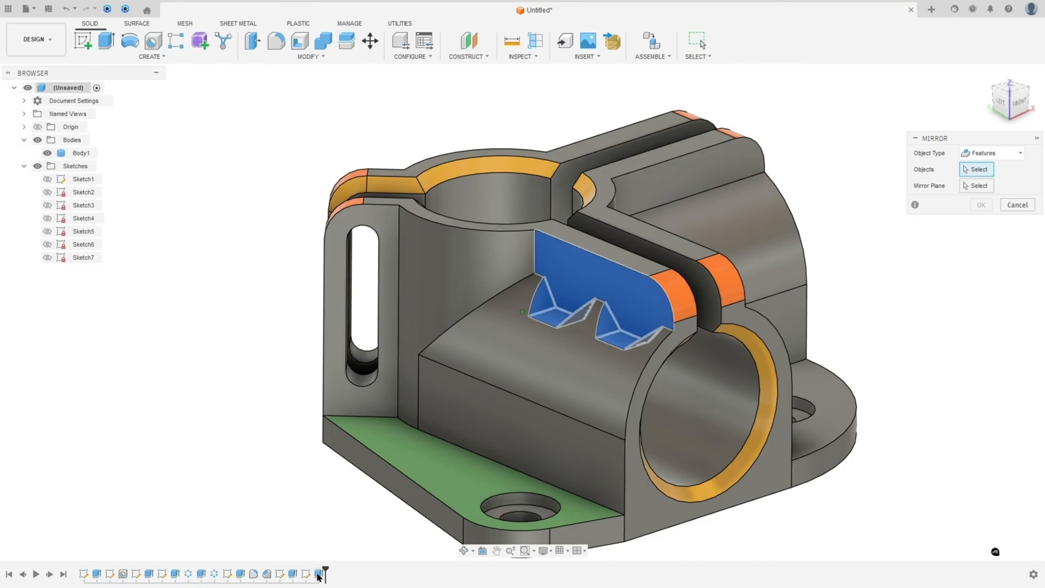
middle_click_drag(545, 465, 785, 449, "shift")
left_click(698, 446)
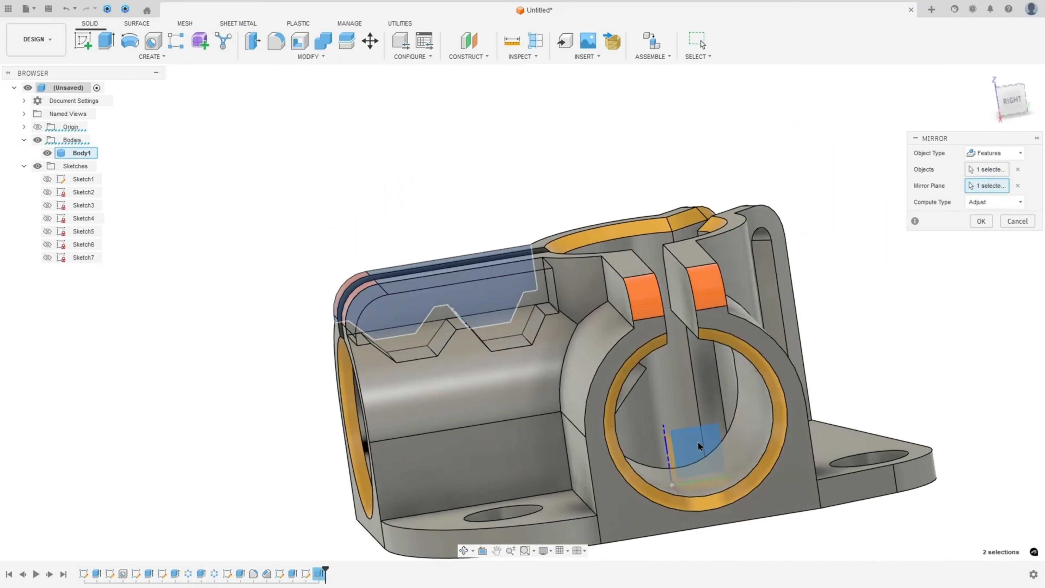
middle_click_drag(700, 446, 980, 445, "shift")
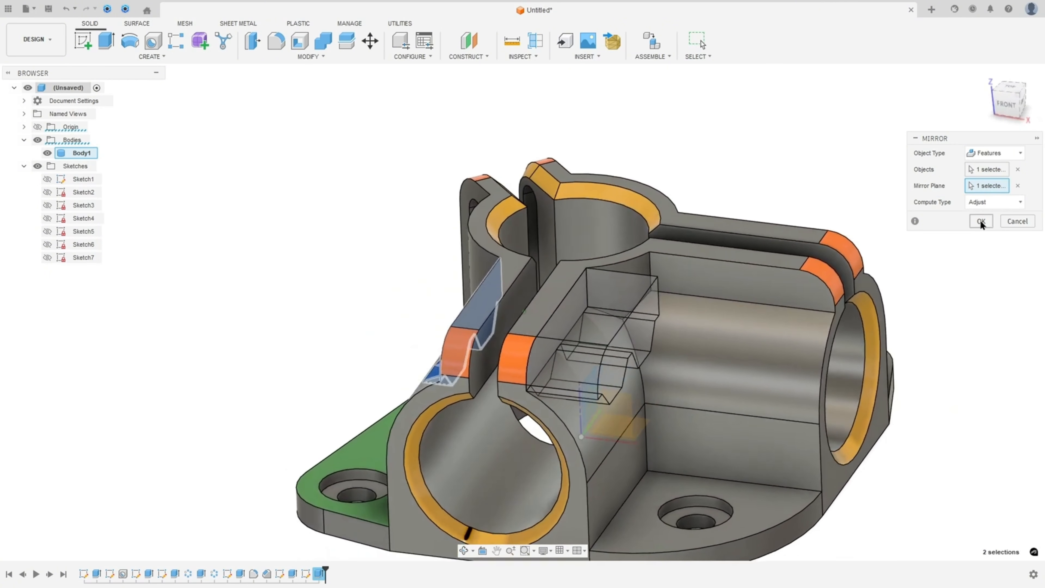
left_click(981, 223)
Step: Set up a circular pattern of the two-tooth cut and its mirror feature about the vertical tube's axis
middle_click_drag(980, 225, 241, 146, "shift")
left_click(149, 56)
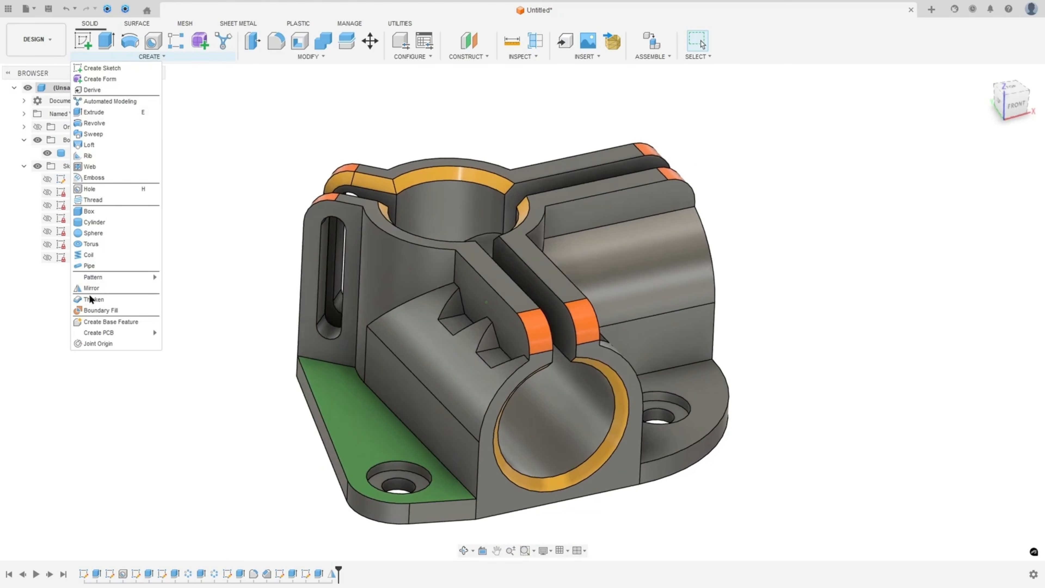
mouse_move(117, 276)
left_click(214, 290)
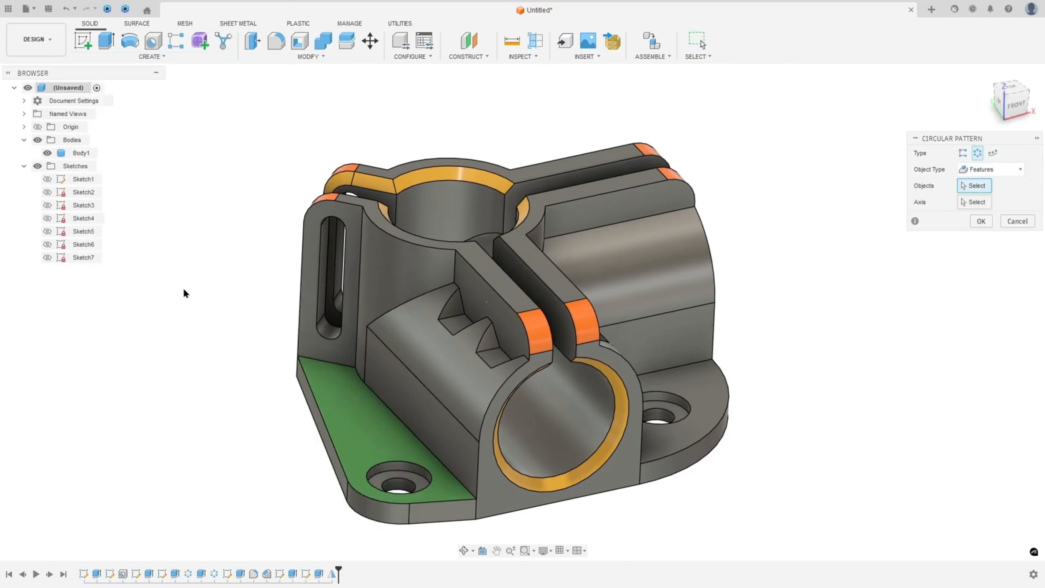
left_click(998, 172)
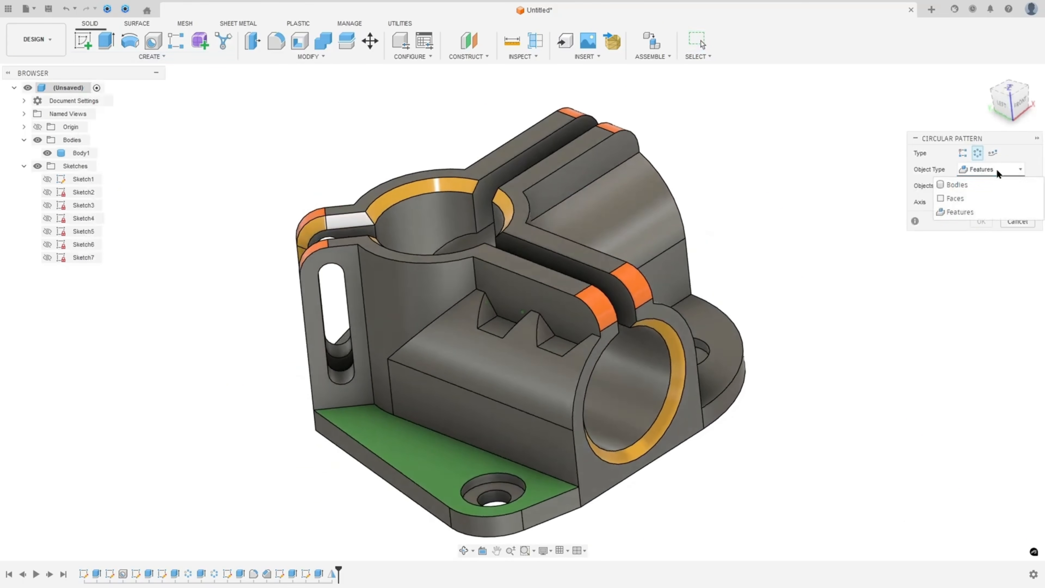
left_click(998, 173)
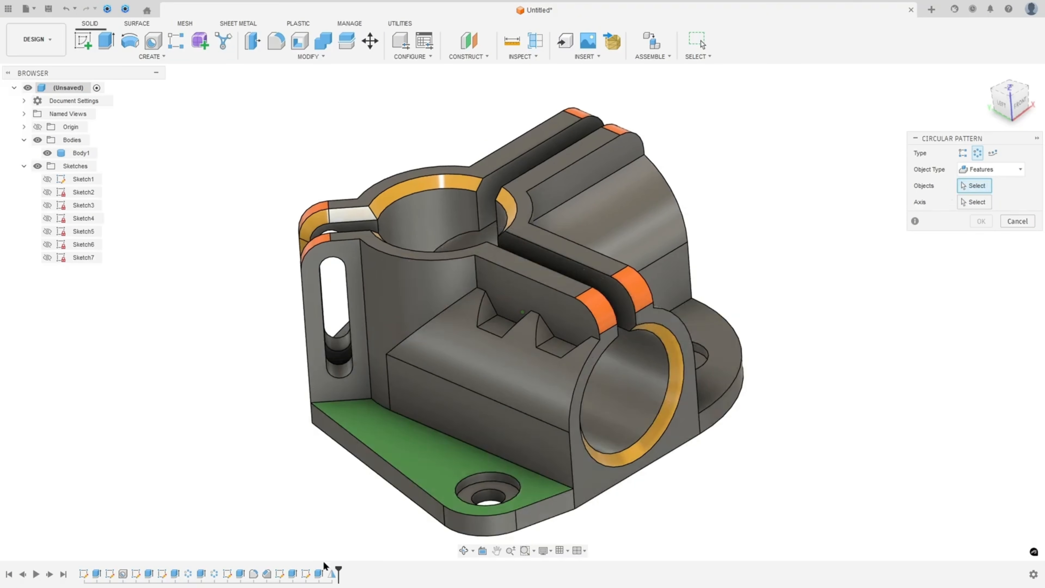
left_click(319, 575)
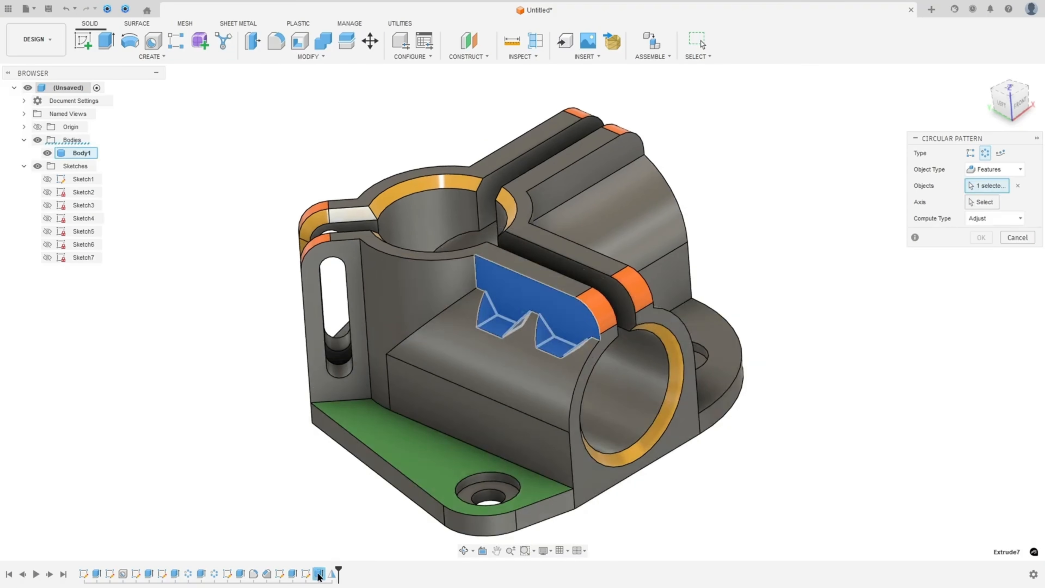
left_click(334, 575)
left_click(983, 202)
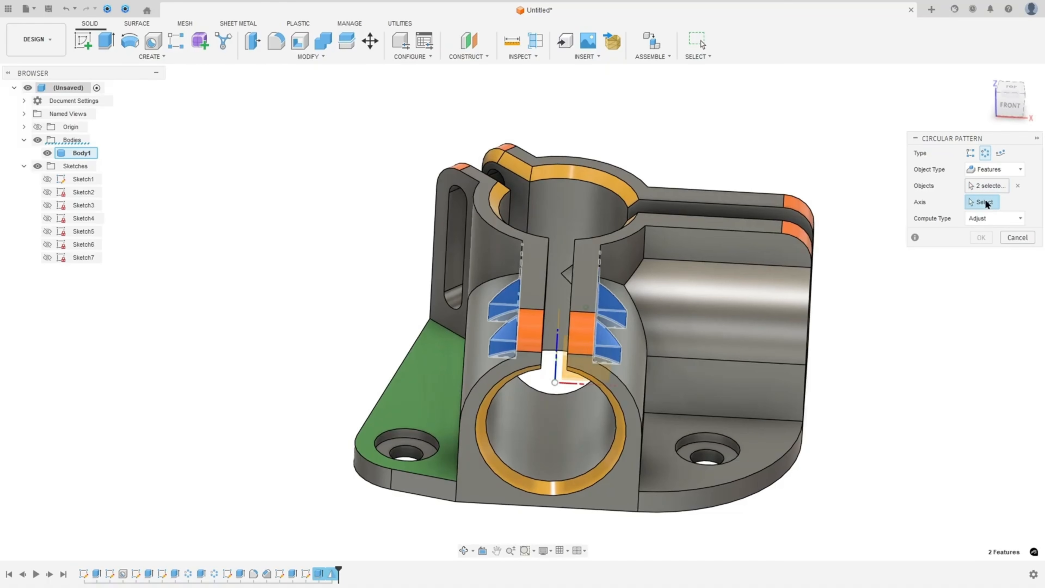
left_click(625, 234)
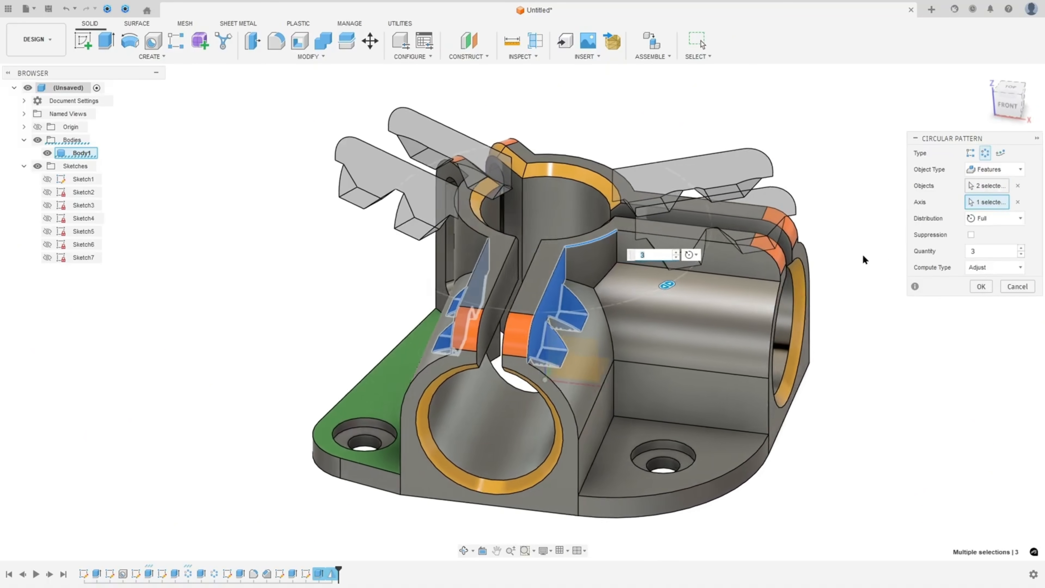
Step: Set the circular pattern to Partial distribution with a 90 deg angle and quantity 2, and create it
left_click(995, 222)
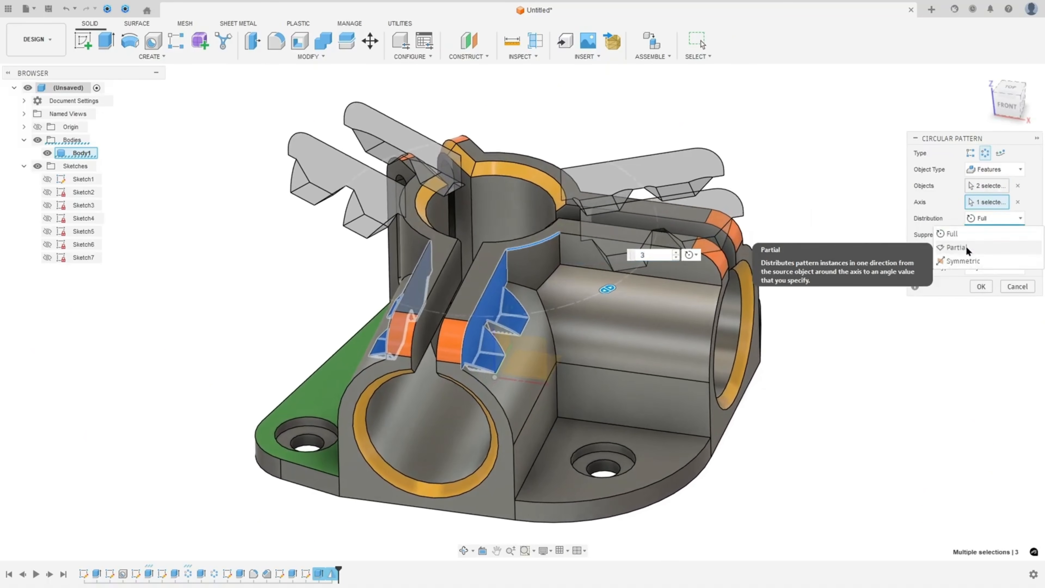
left_click(973, 239)
type("9")
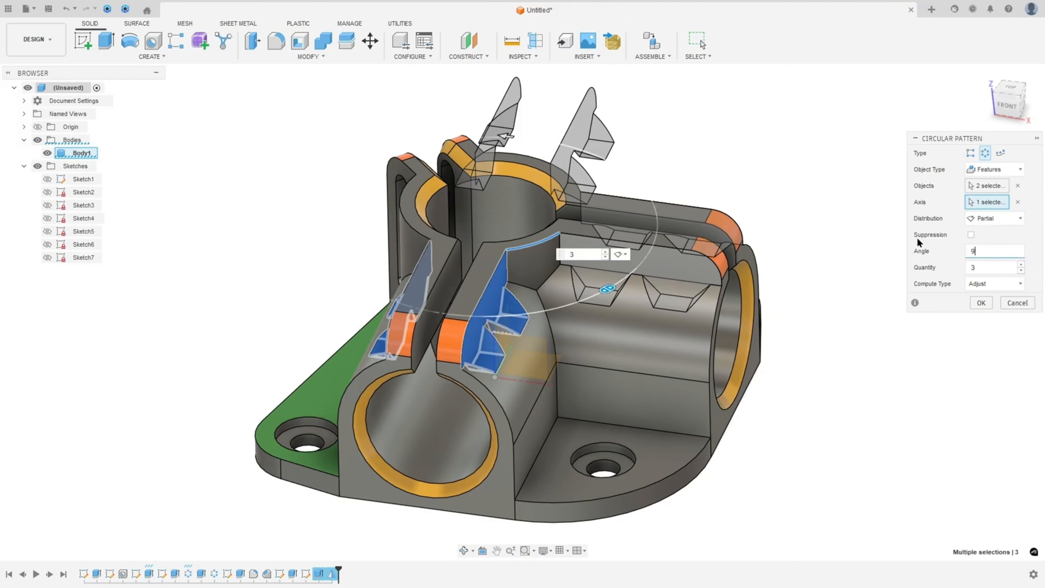
type("0")
left_click(1021, 271)
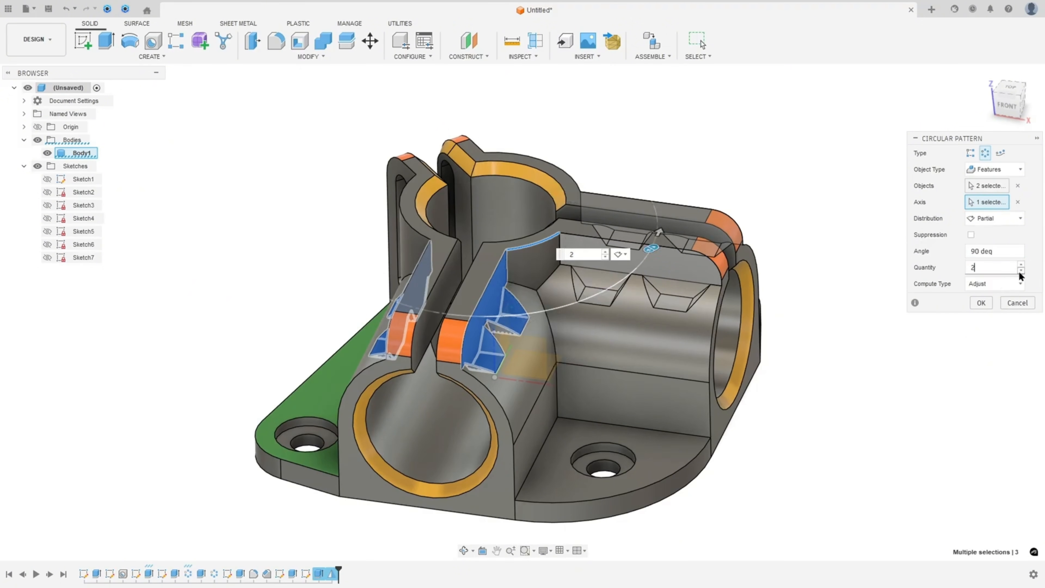
left_click(981, 303)
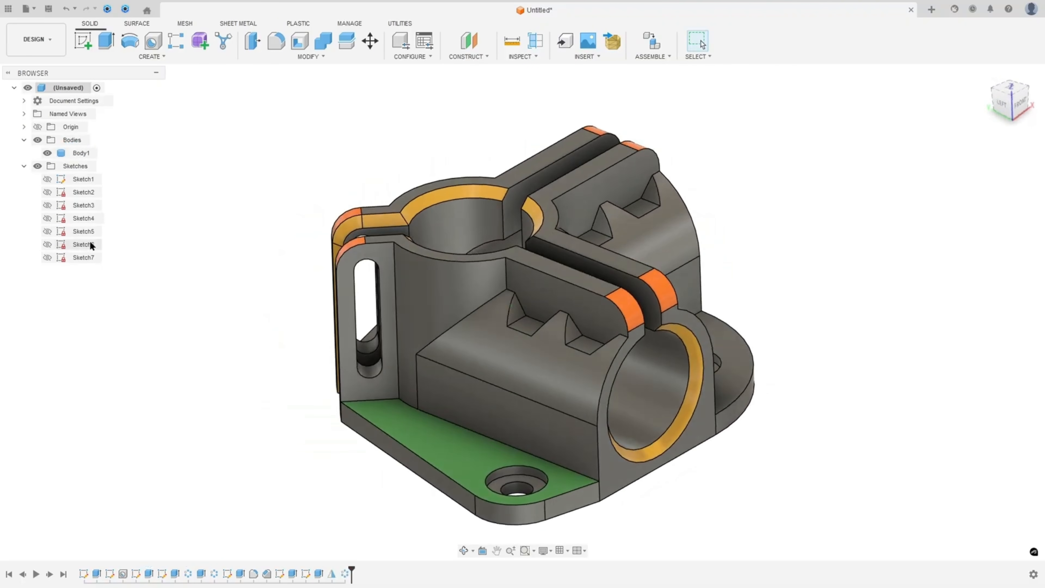
Step: Show Sketch7, cut its two circles through both front clamp ears with extent All, and hide the sketch again
left_click(47, 257)
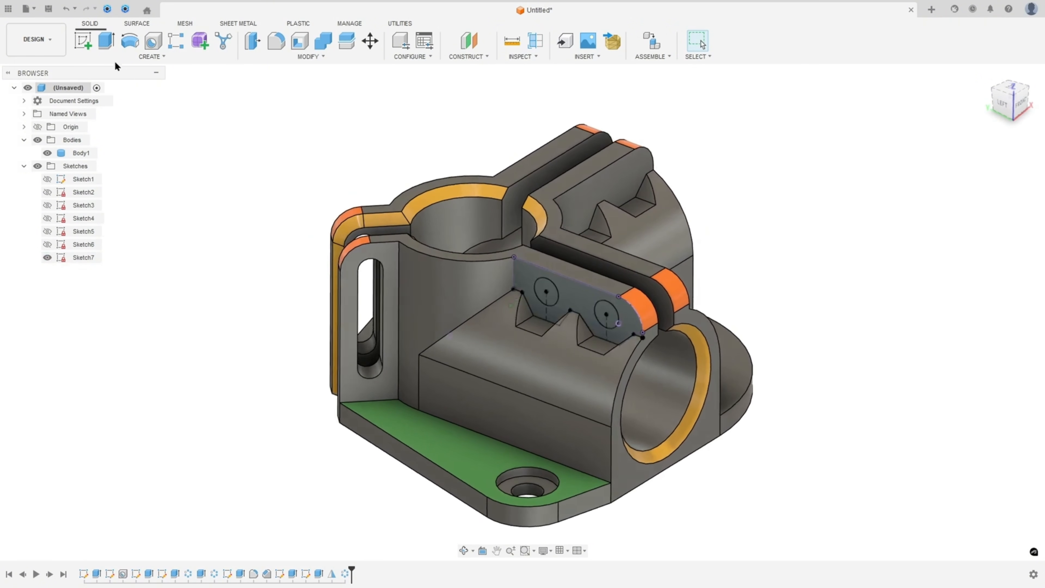
left_click(106, 42)
scroll(541, 233, "up", 8)
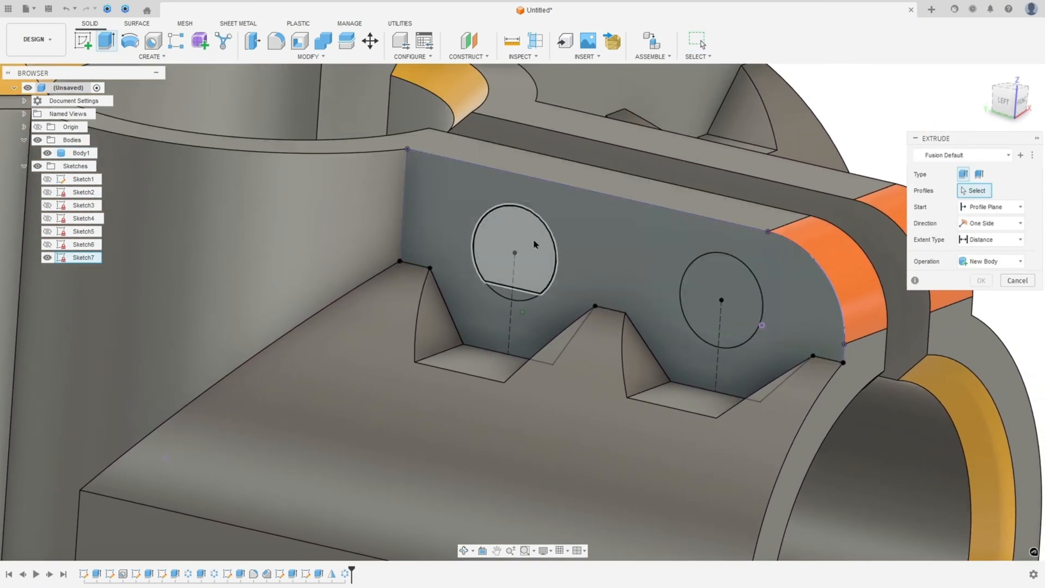
left_click(533, 244)
left_click(520, 296)
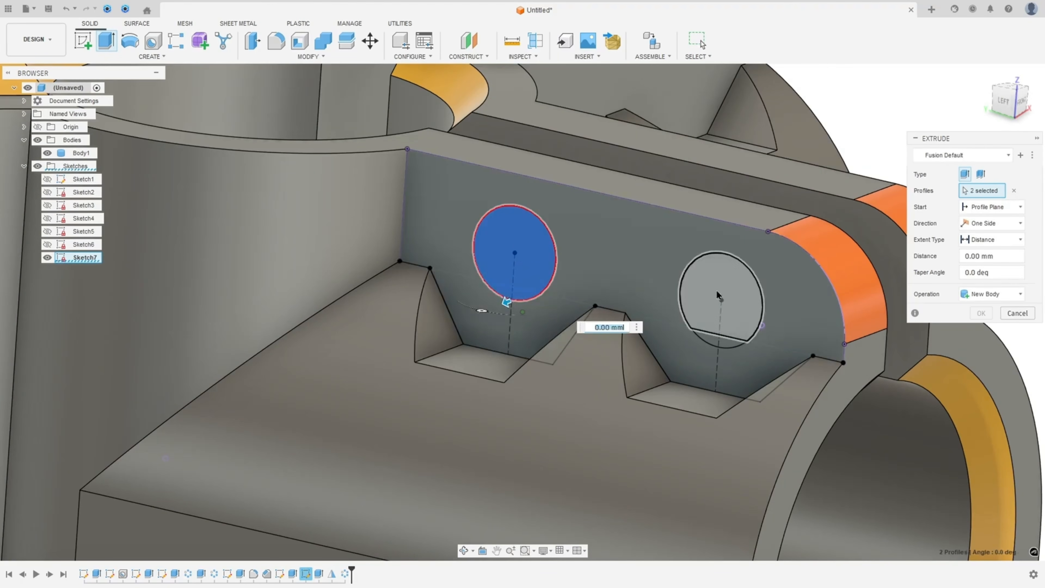
left_click(710, 317)
left_click(706, 347)
scroll(679, 370, "down", 6)
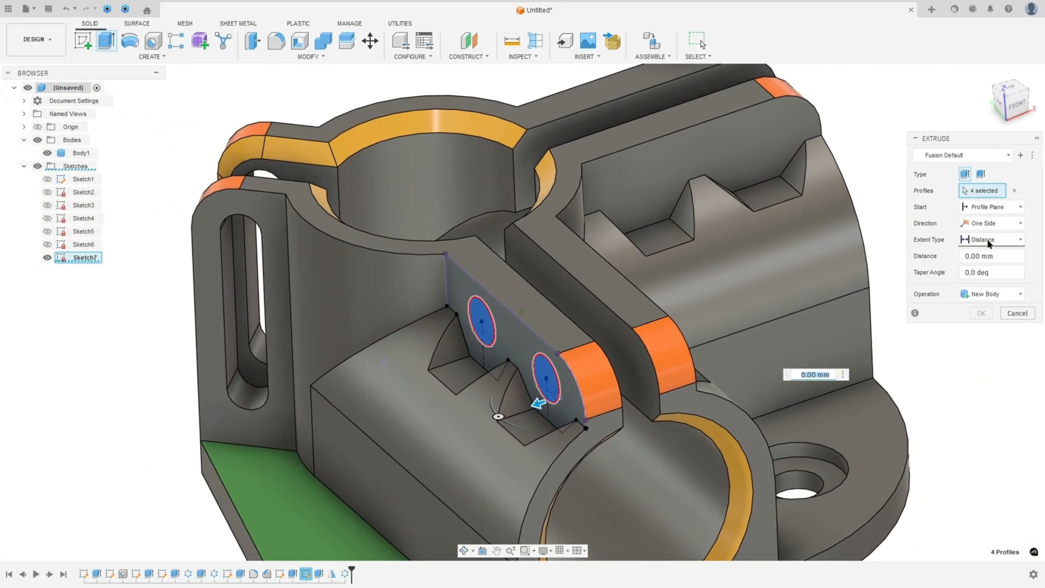
left_click(989, 240)
left_click(987, 280)
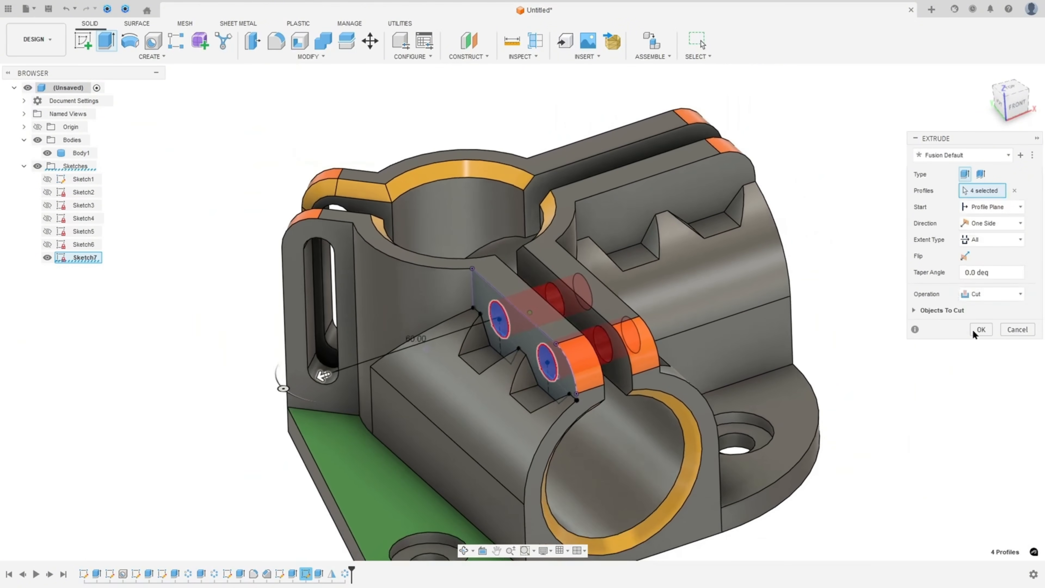
left_click(981, 330)
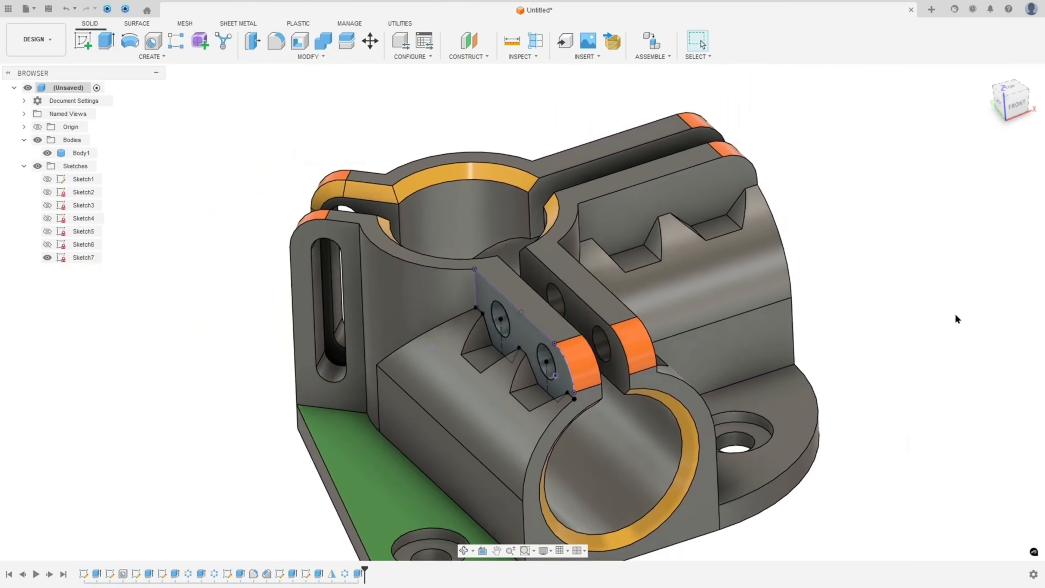
middle_click_drag(954, 320, 719, 376, "shift")
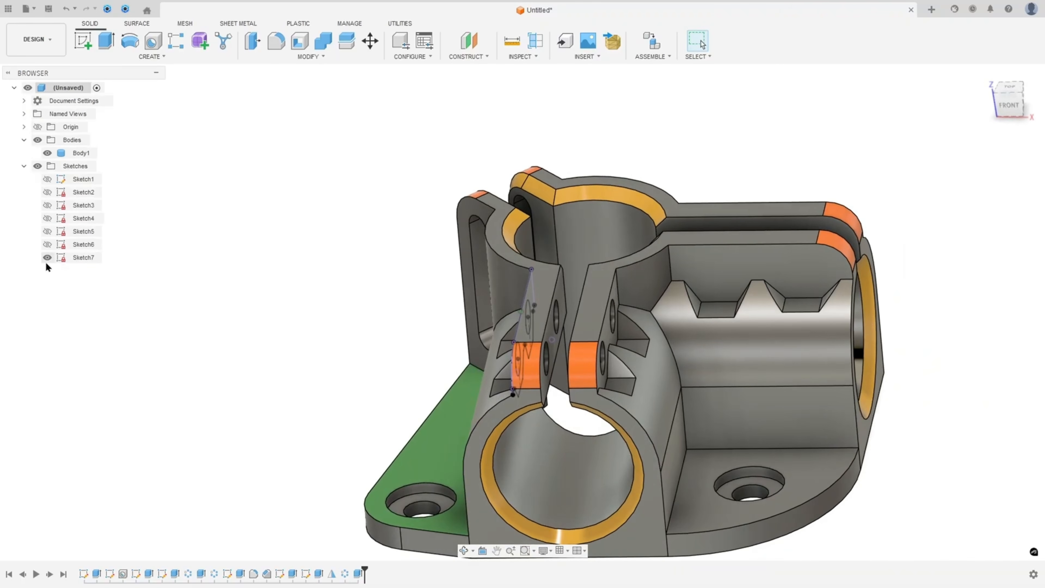
left_click(48, 257)
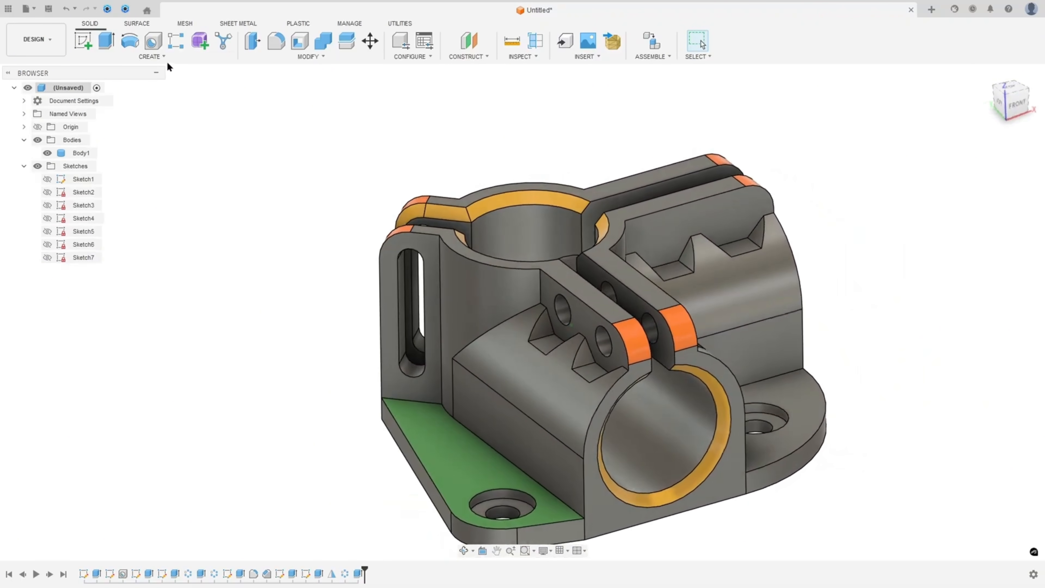
Step: Set up a circular pattern of the bolt-hole cut feature in the front clamp ears about the vertical tube's axis
left_click(158, 58)
mouse_move(107, 278)
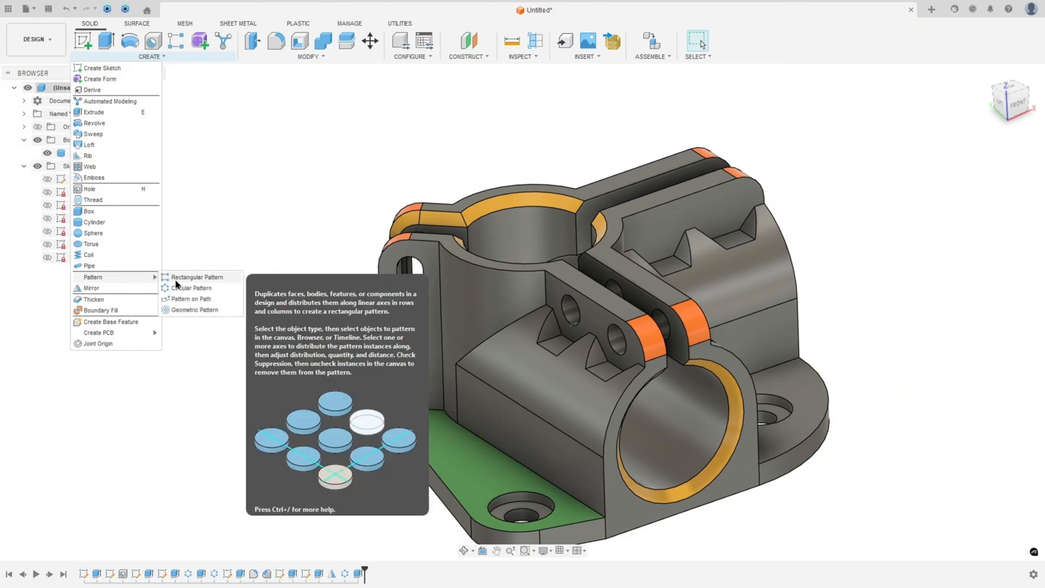
left_click(182, 288)
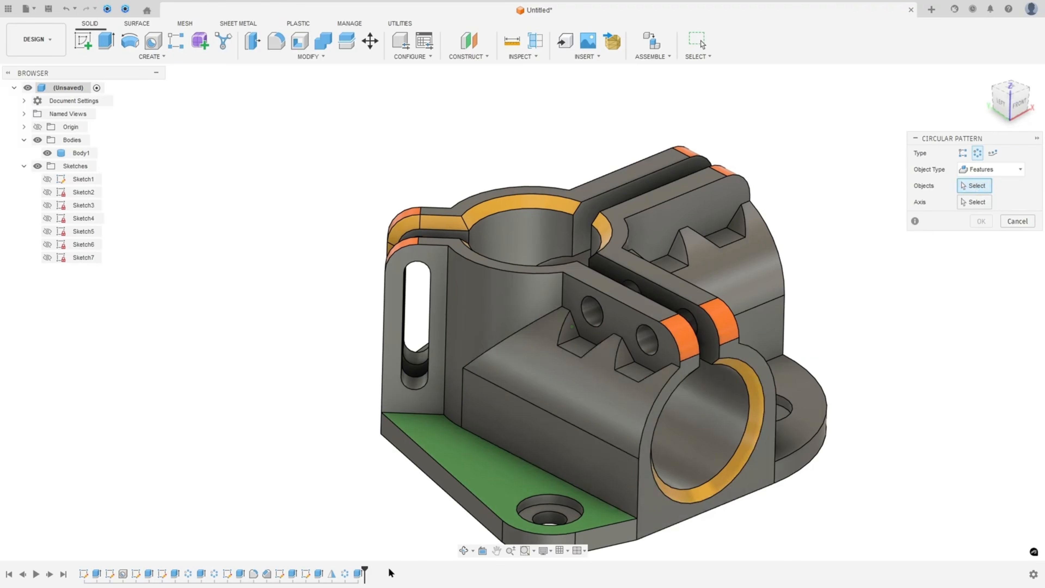
left_click(357, 575)
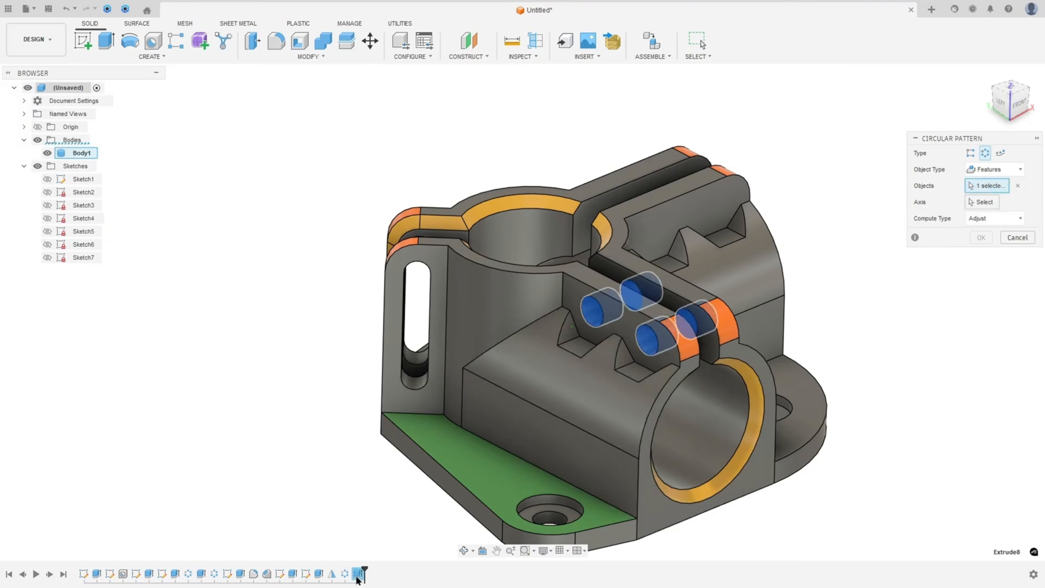
left_click(986, 206)
middle_click_drag(761, 346, 623, 321, "shift")
left_click(617, 247)
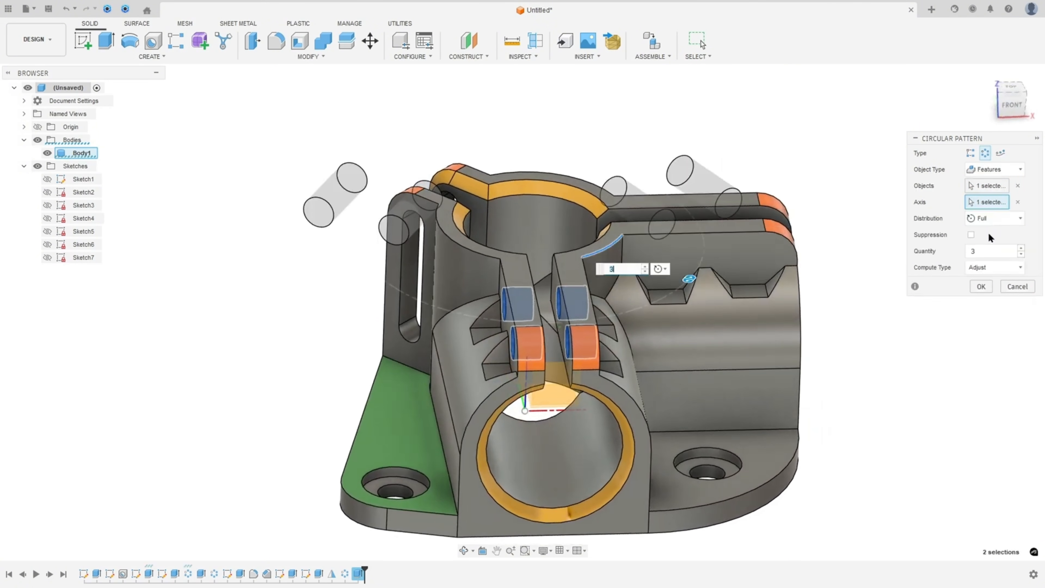
Step: Give the bolt-hole pattern a Partial distribution with a 90 deg angle and quantity 2, and create it
left_click(993, 218)
left_click(987, 240)
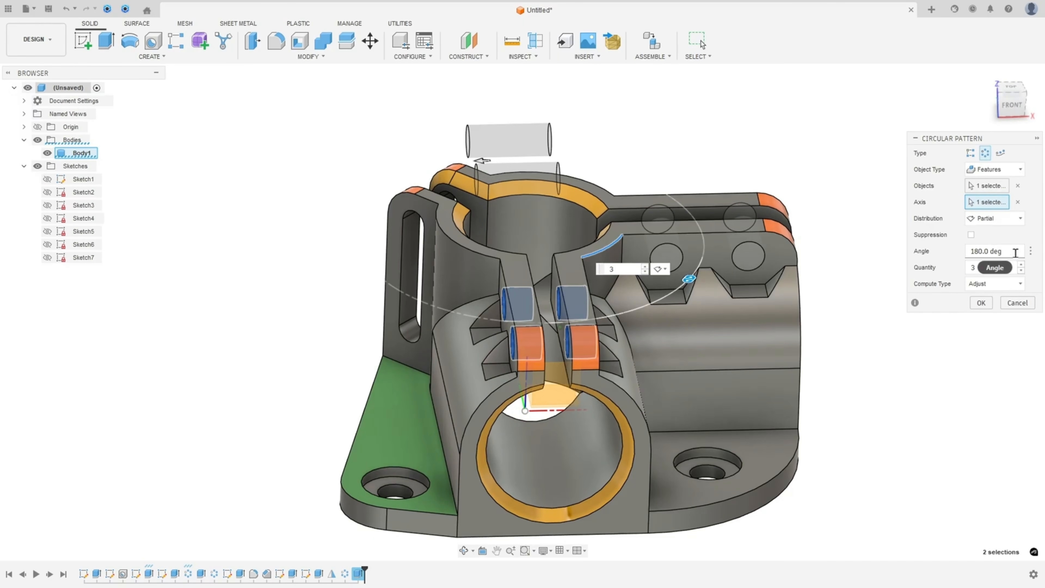
left_click(1014, 251)
type("90")
key("Tab")
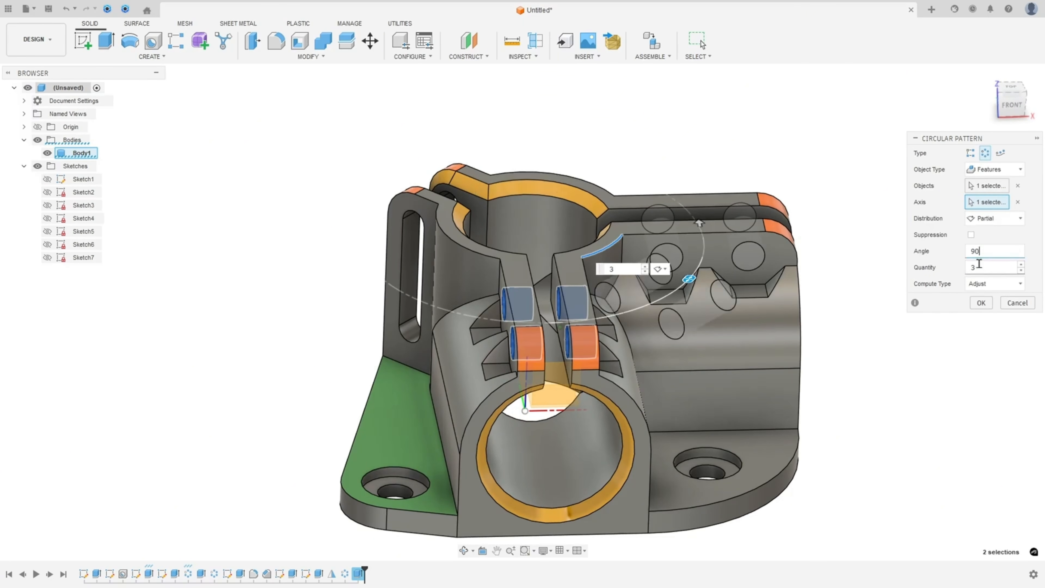
type("2")
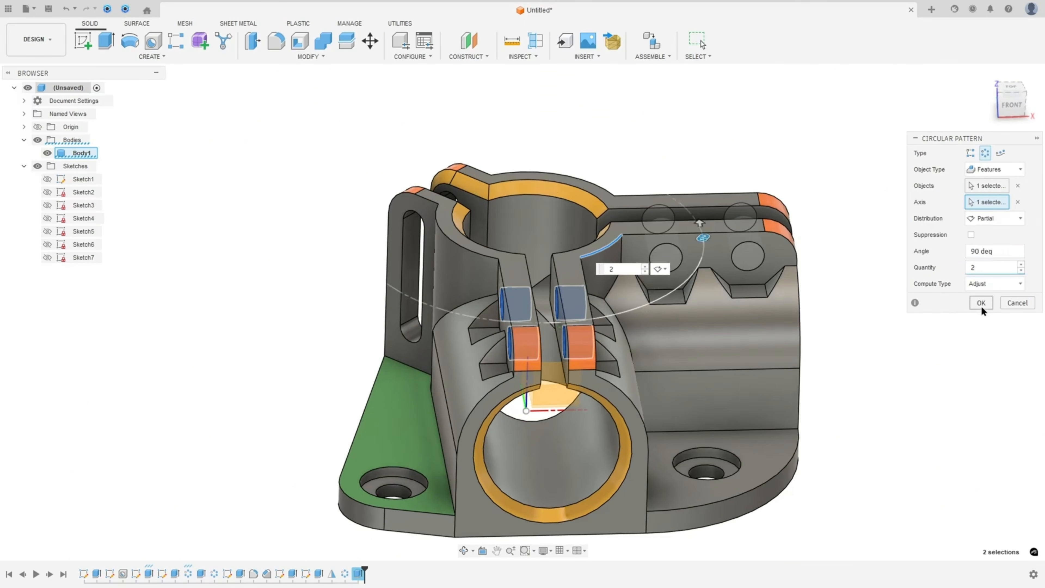
left_click(982, 304)
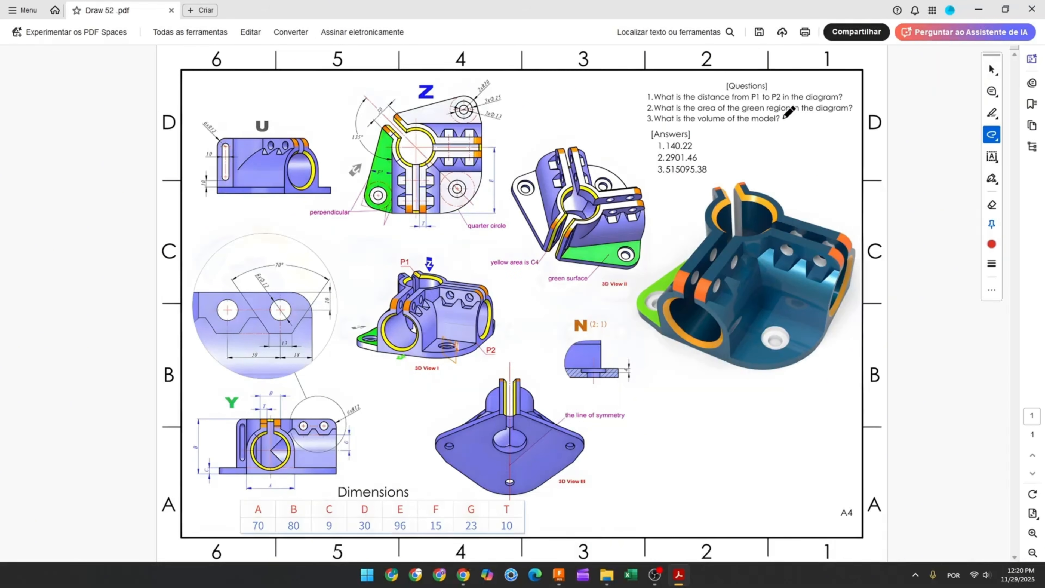
Step: Check the volume question in Draw 52.pdf and examine the volume in the whole component's physical properties
left_click_drag(790, 120, 798, 119)
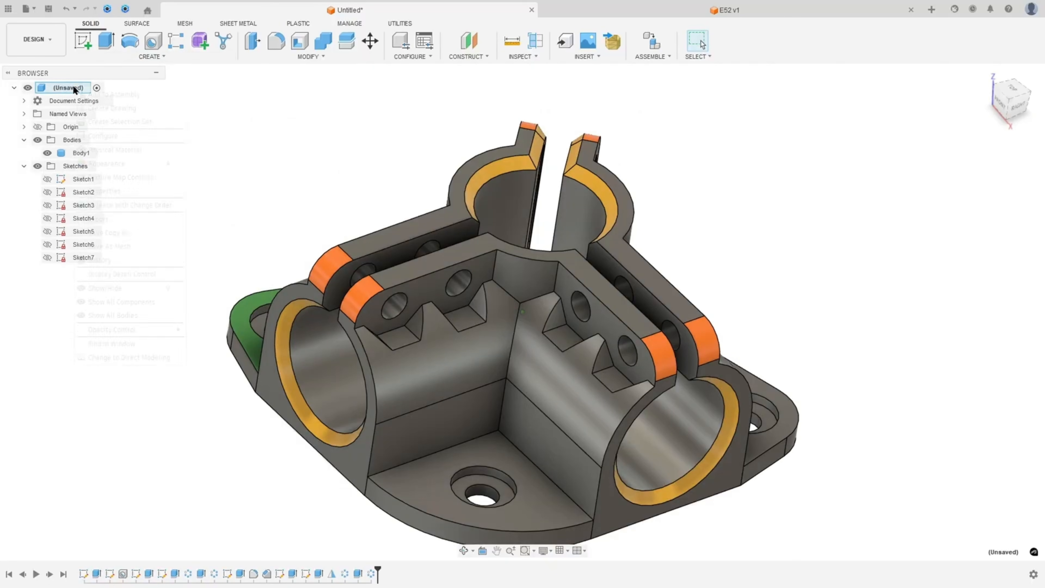
right_click(73, 87)
left_click(104, 190)
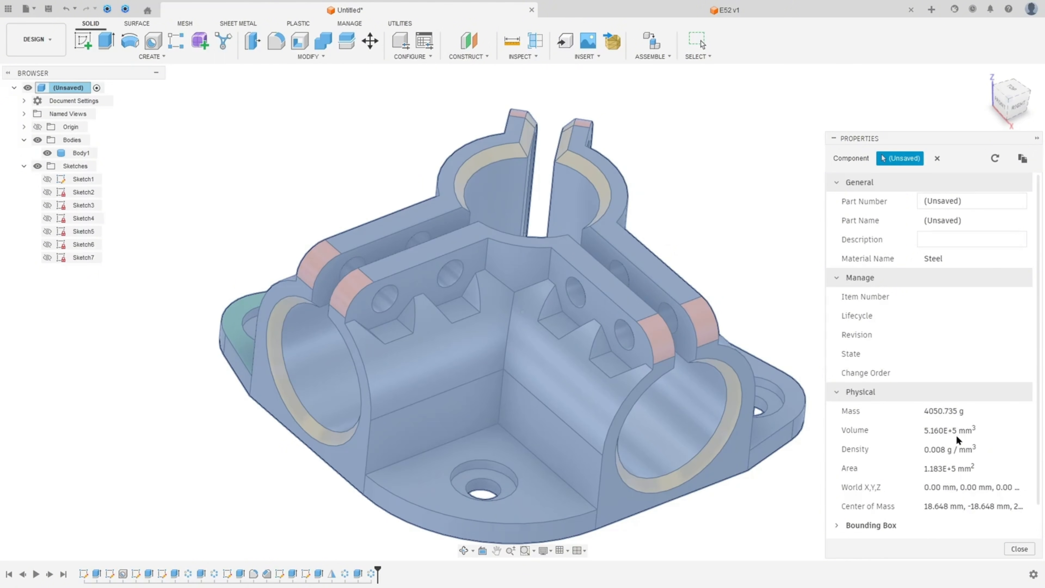
left_click(706, 190)
key("Escape")
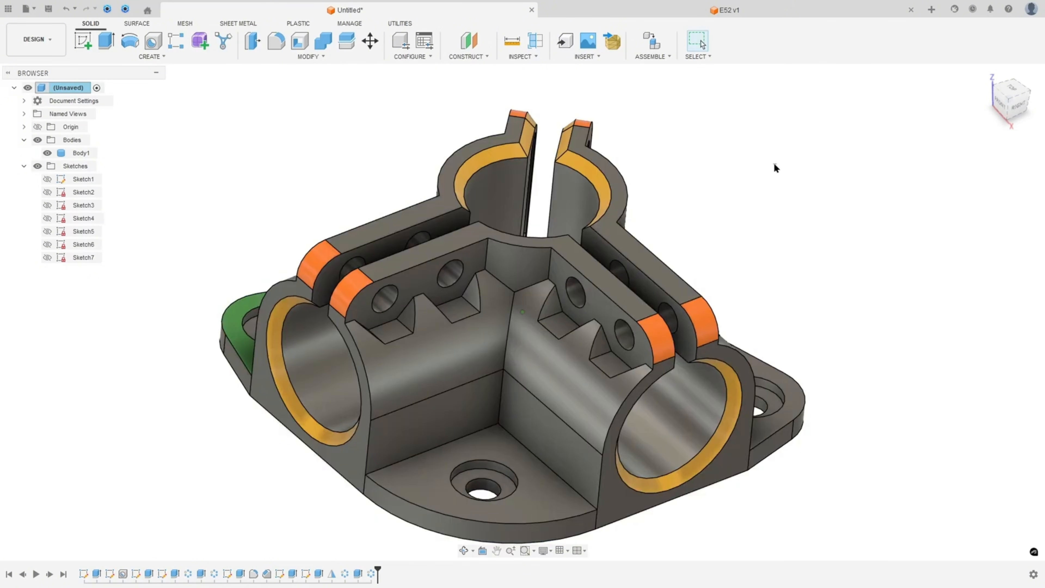
Step: Recolour the design's Steel - Satin appearance to a dark blue
key("a")
double_click(836, 233)
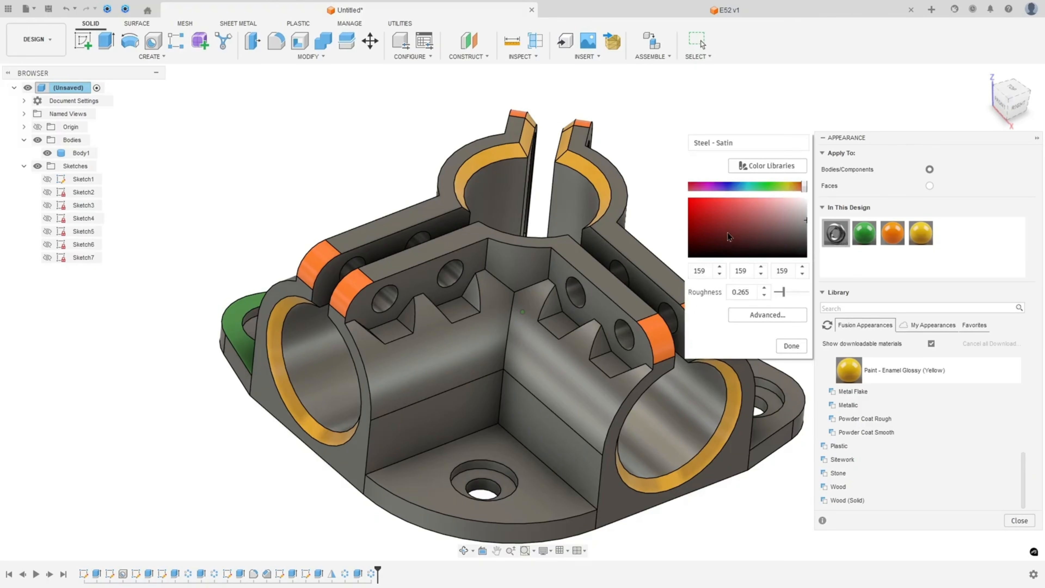
left_click_drag(798, 190, 741, 187)
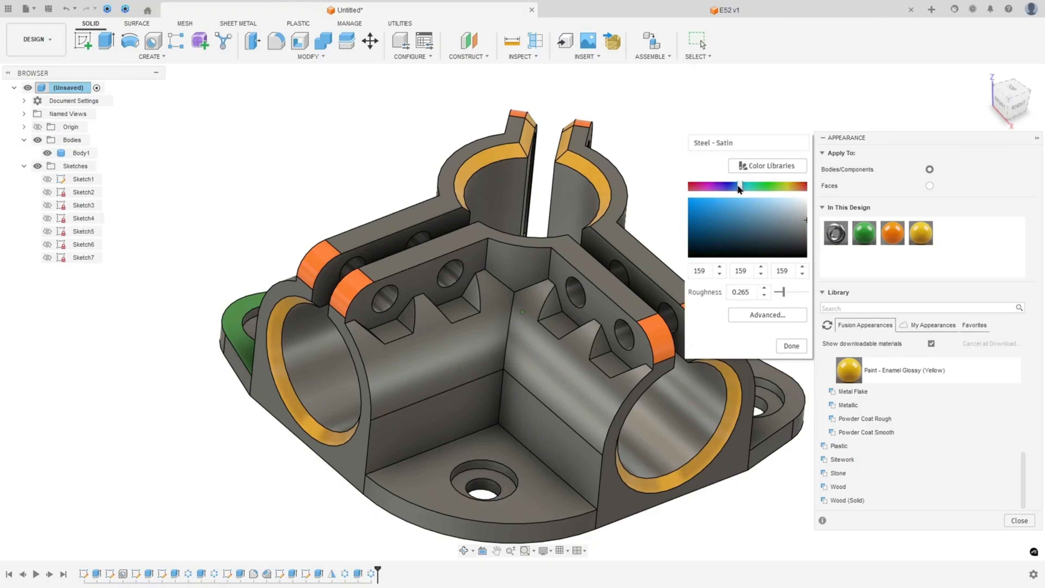
left_click_drag(716, 223, 688, 212)
left_click(789, 347)
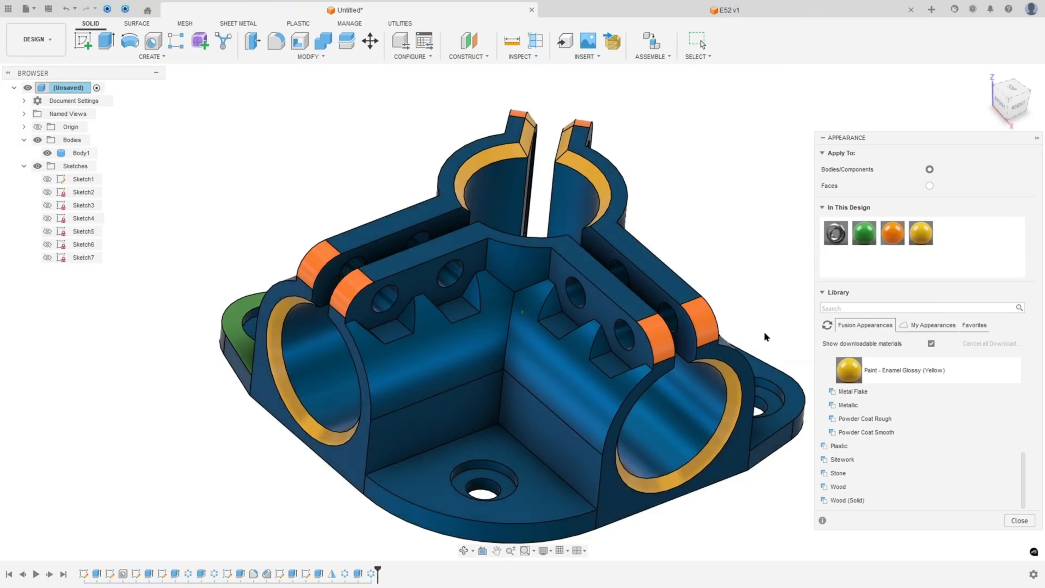
key("Escape")
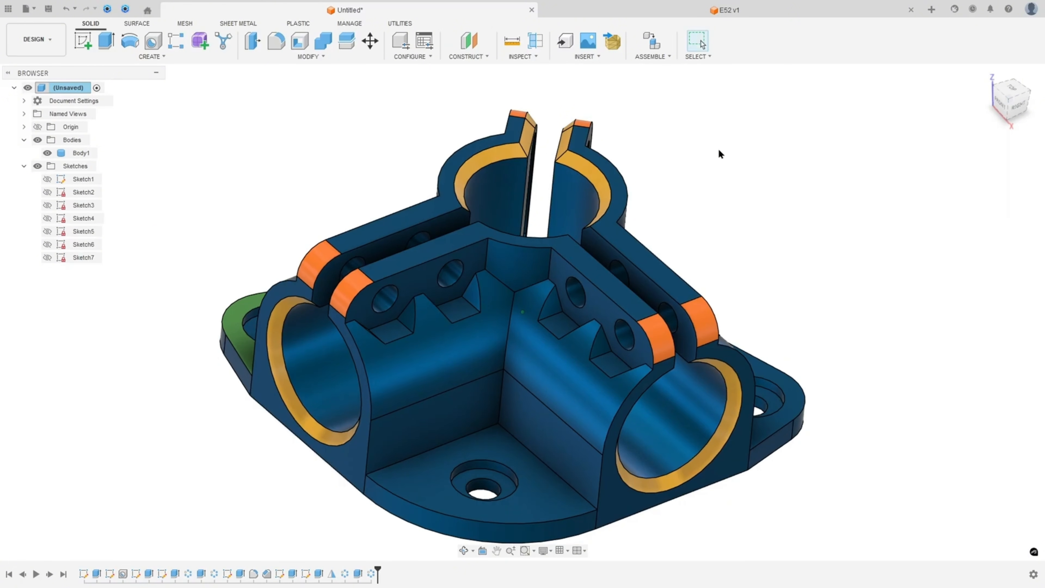
middle_click_drag(719, 150, 712, 150, "shift")
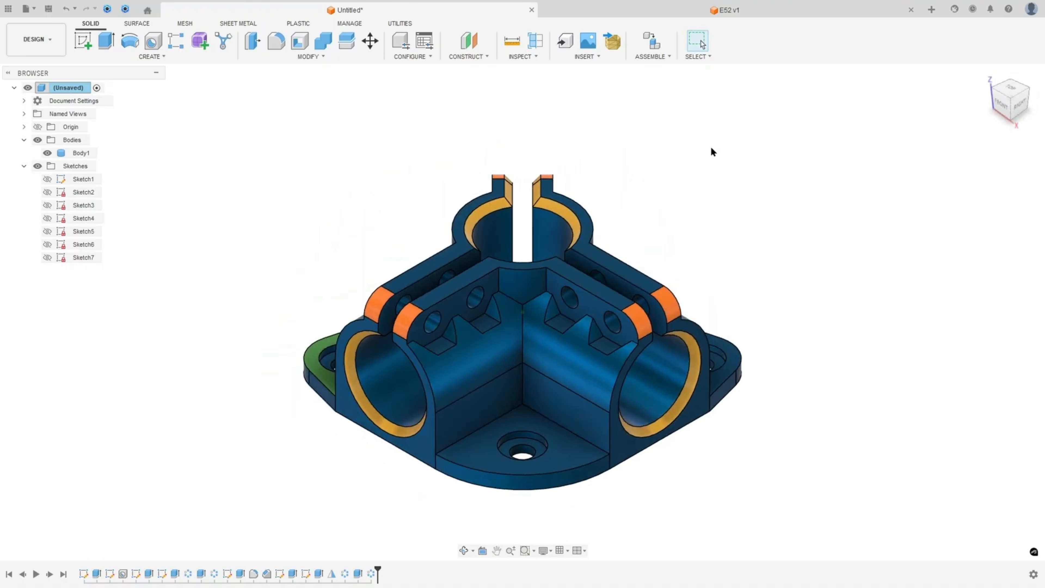